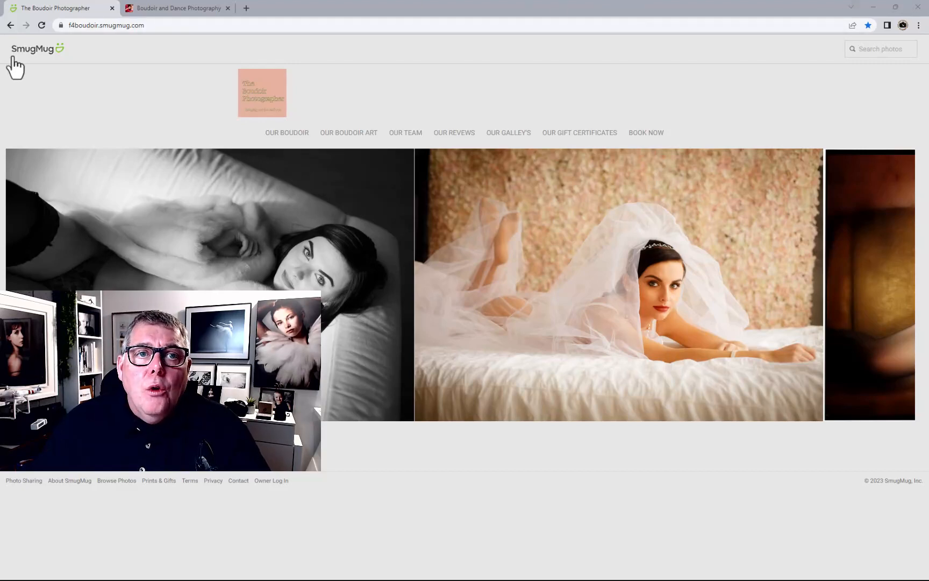
Look through the f4prophotography demonstration site down to its boudoir styles, and return to the f4boudoir homepage
click(186, 13)
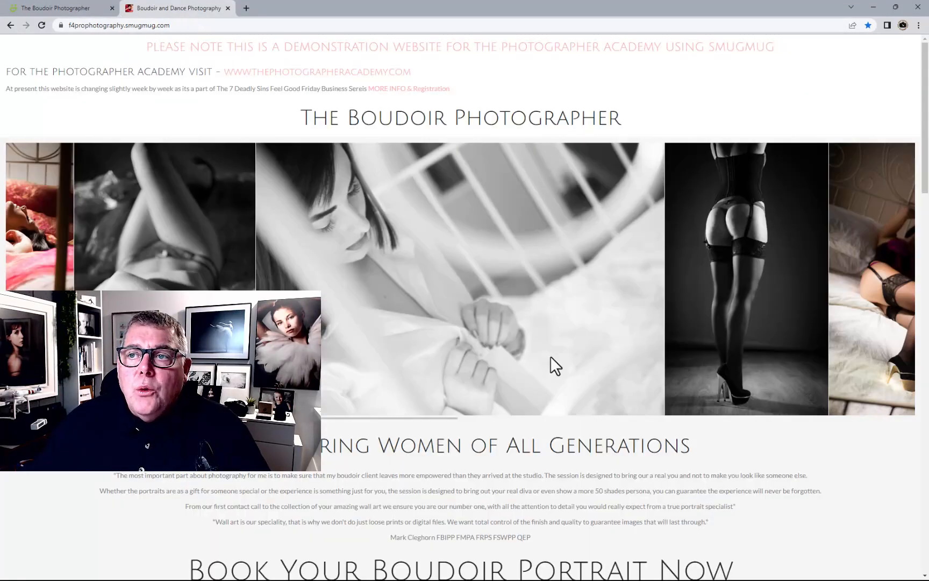
scroll(550, 357, down, 8)
scroll(550, 356, down, 2)
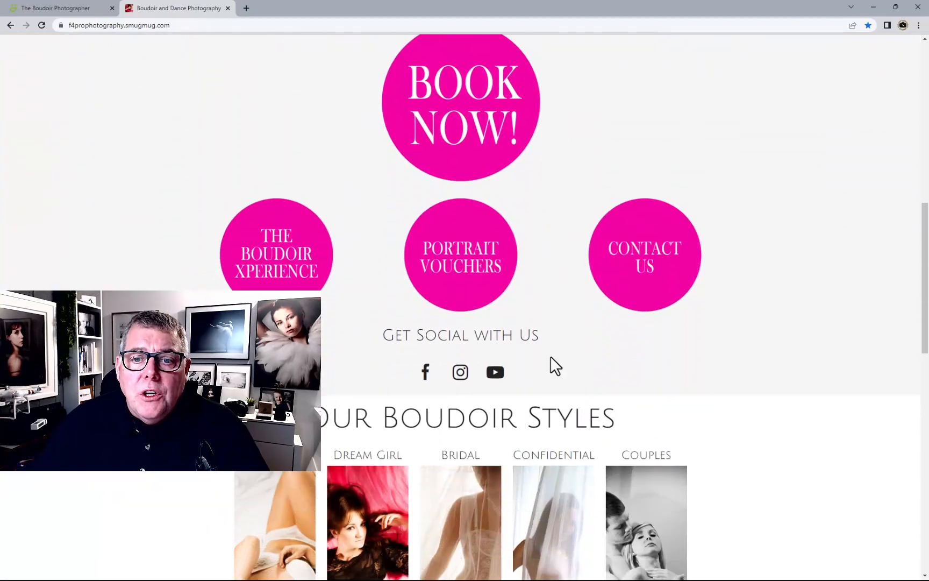
scroll(550, 356, up, 10)
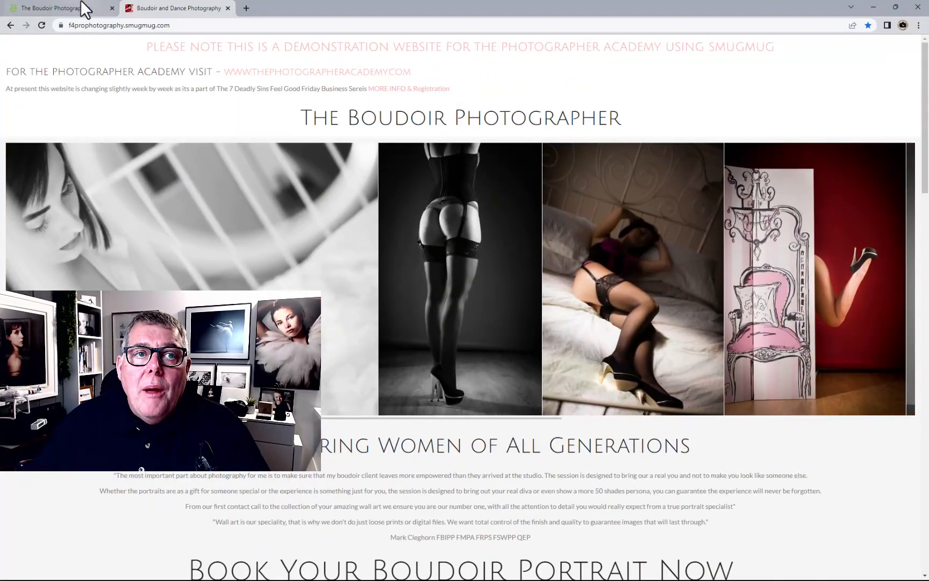
click(70, 9)
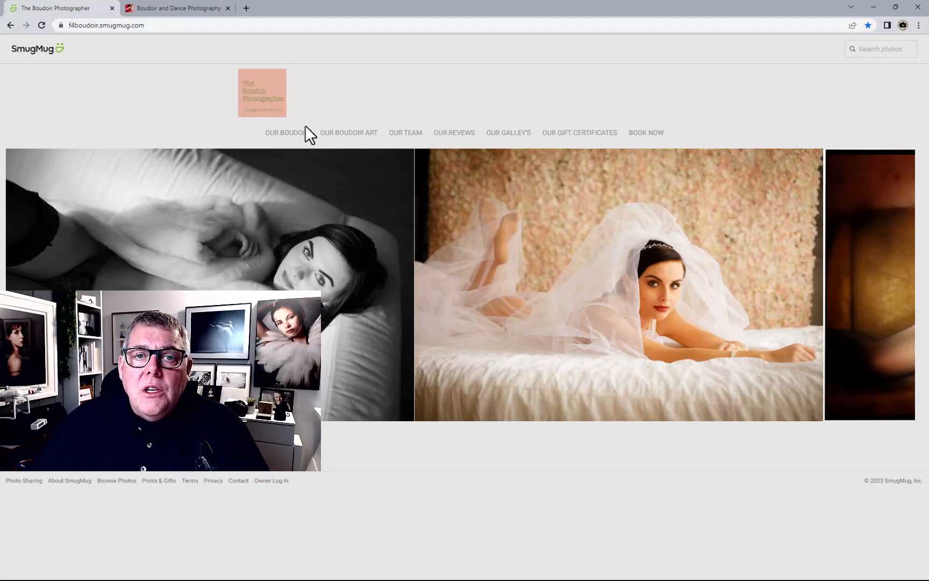
Browse the f4boudoir site's boudoir, boudoir art, team, reviews and gallery pages
click(295, 135)
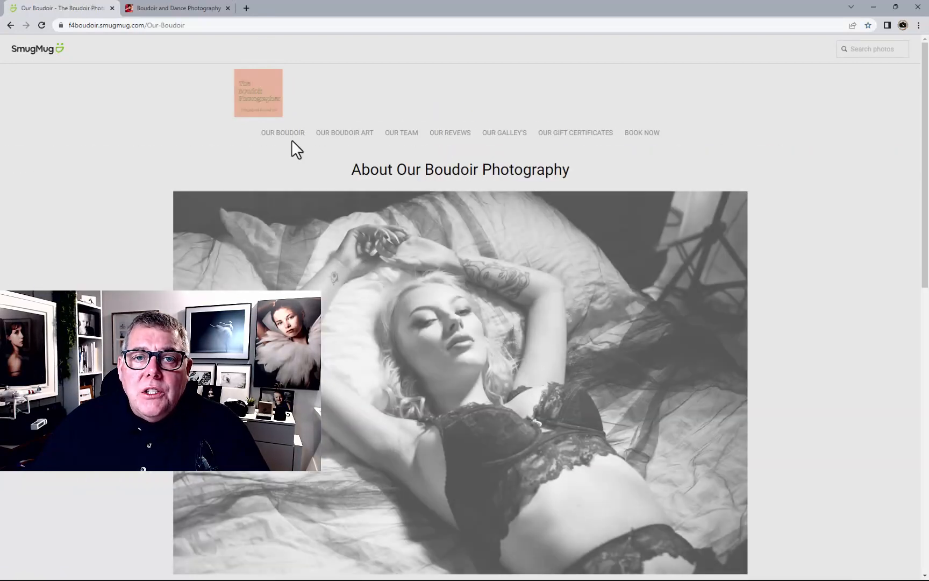
click(332, 134)
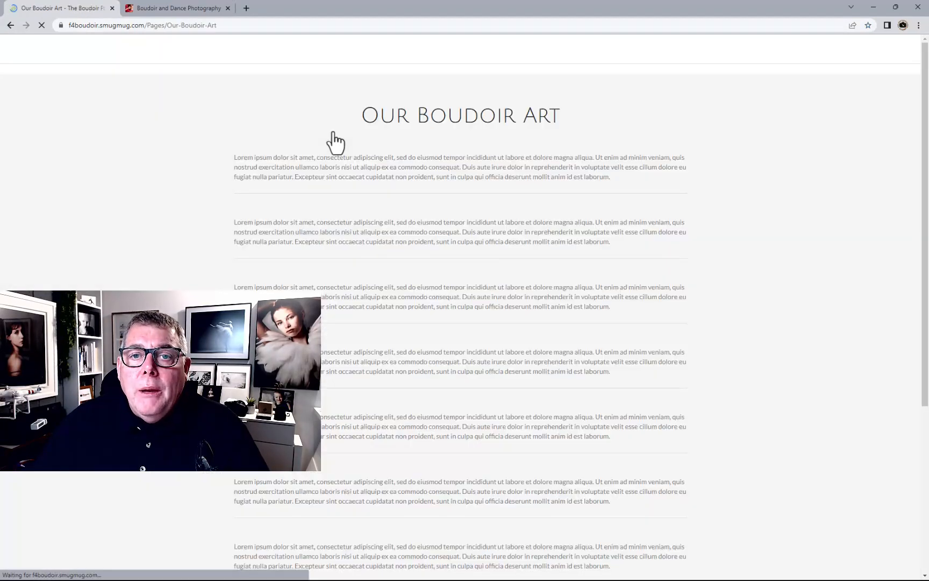
click(393, 133)
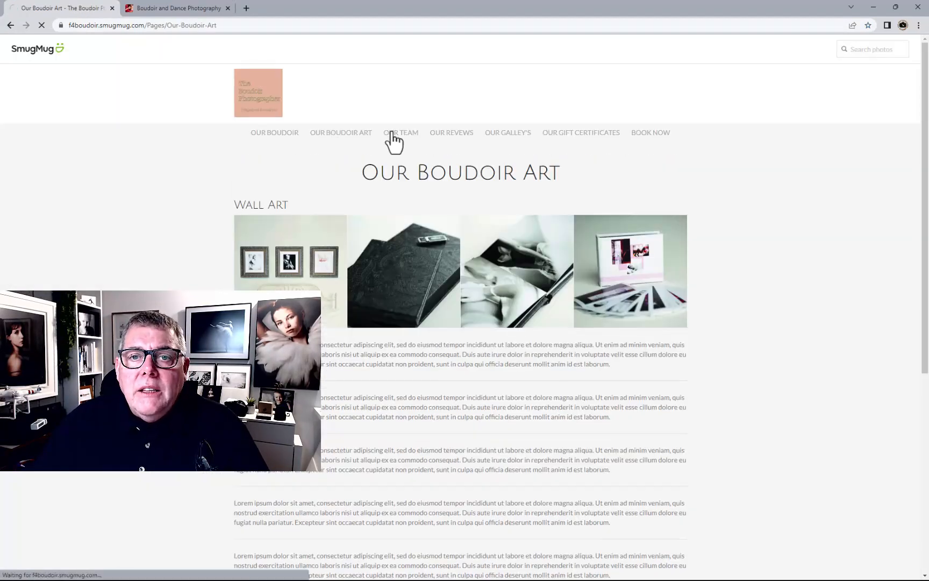
click(441, 133)
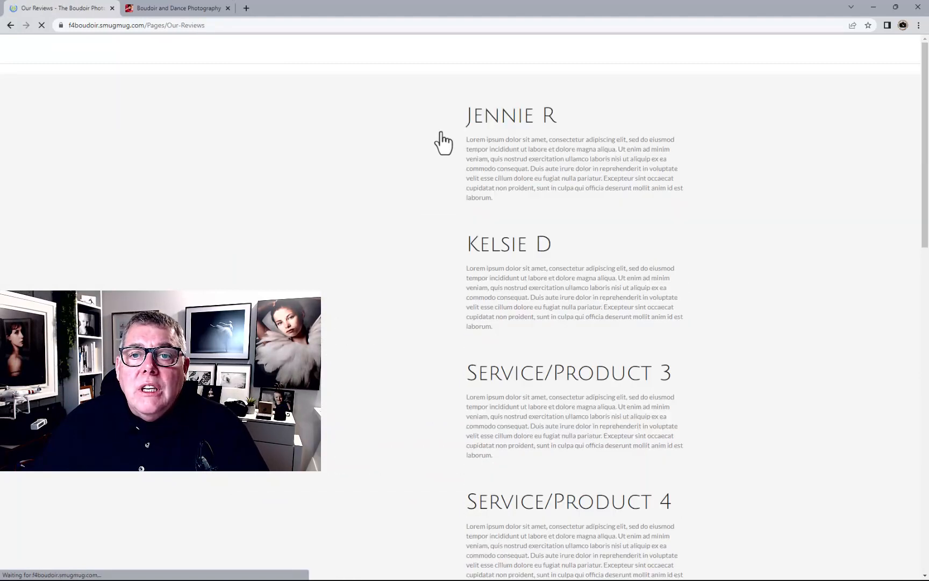
click(504, 133)
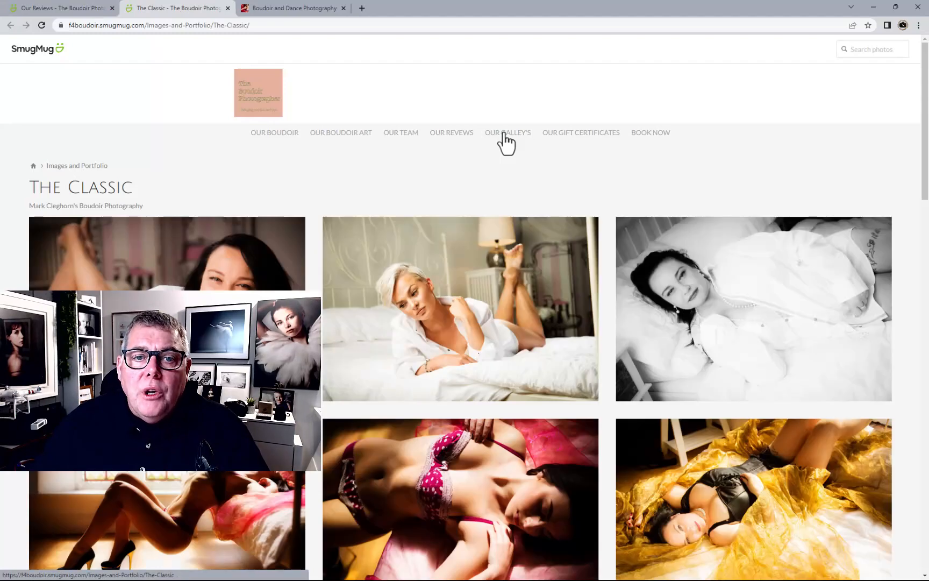
Return to the f4boudoir homepage and log in as the site owner with the saved credentials
click(262, 100)
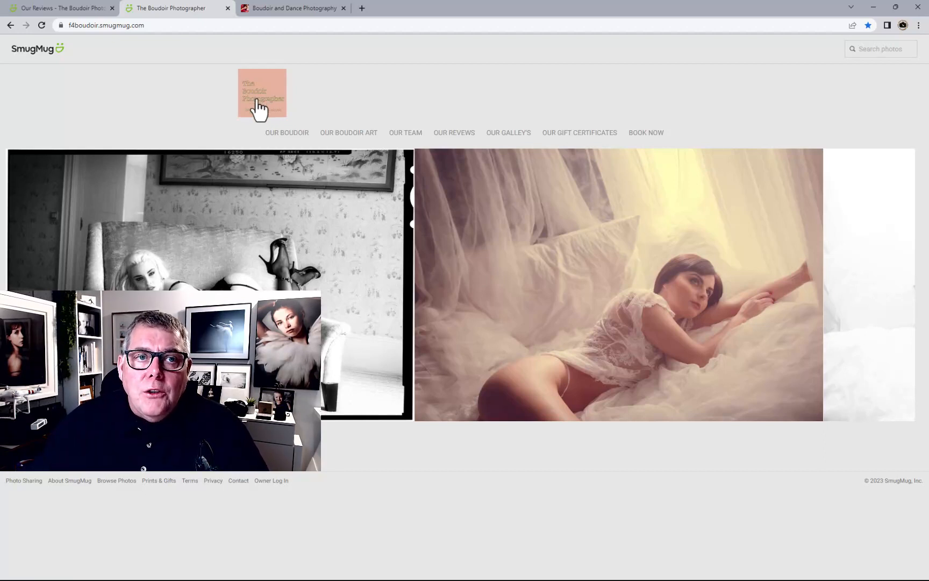
click(274, 482)
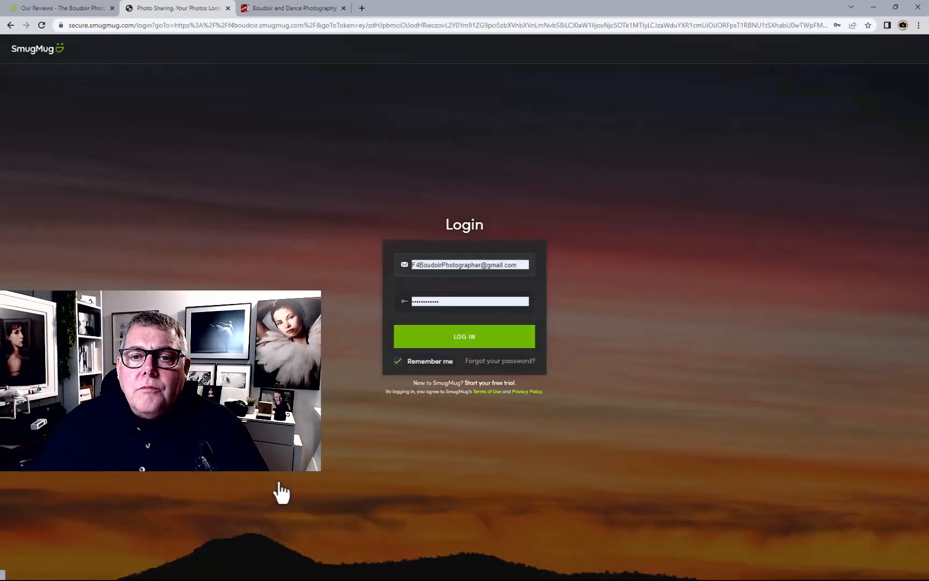
click(475, 333)
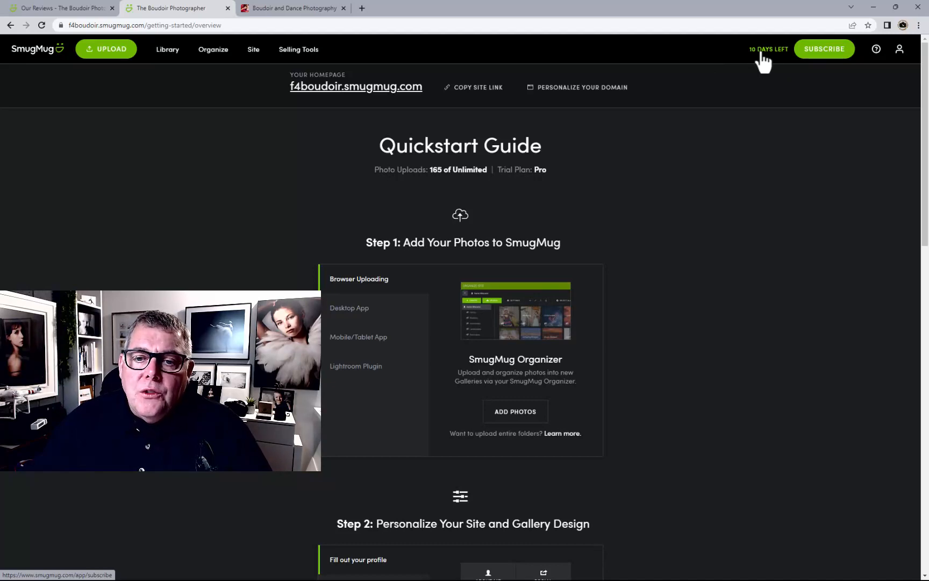
Look over the Quickstart Guide and open the Account Settings
scroll(698, 386, down, 10)
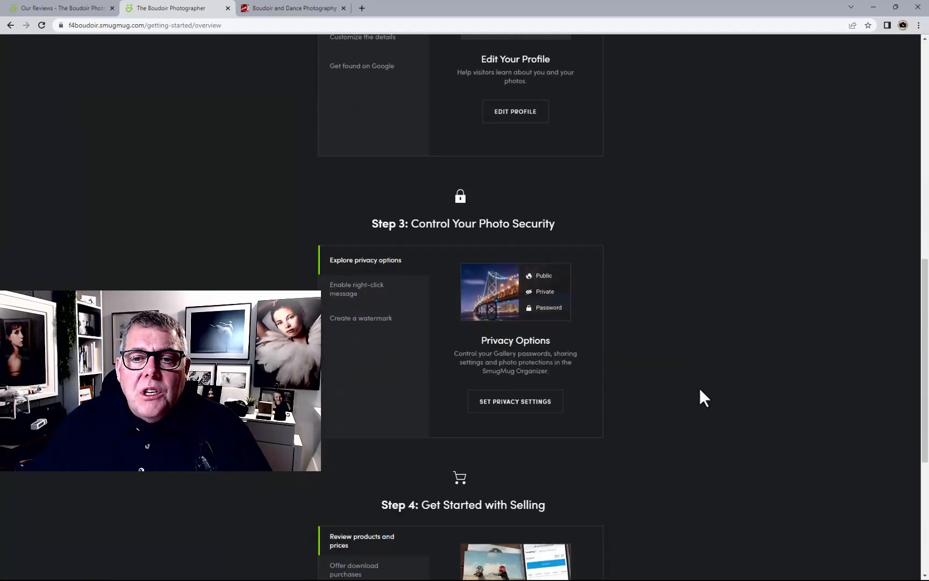
scroll(699, 386, up, 10)
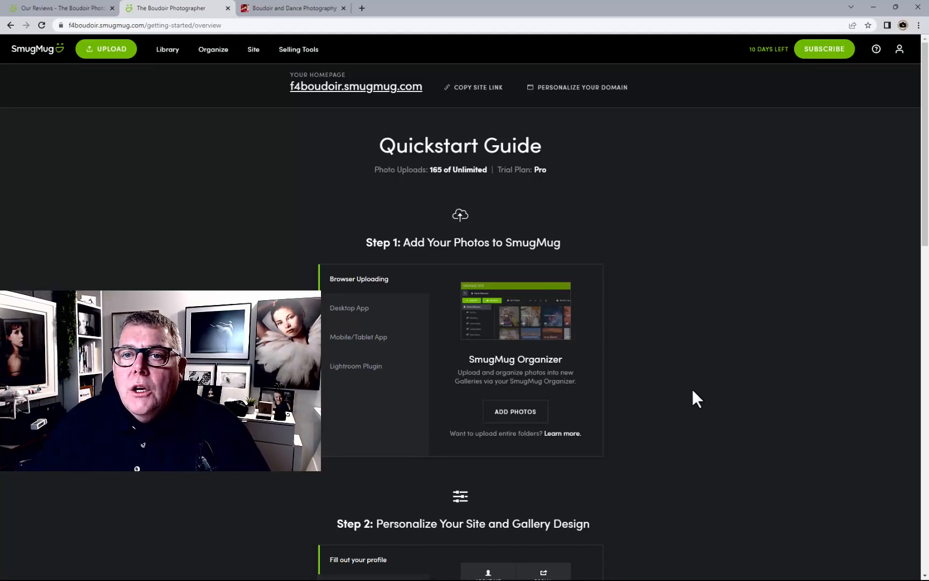
click(899, 52)
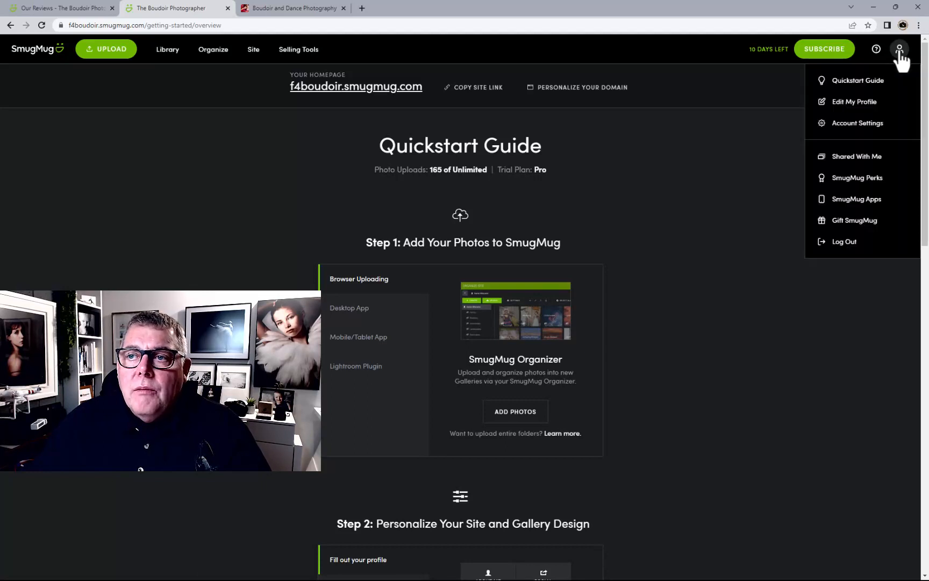
click(857, 125)
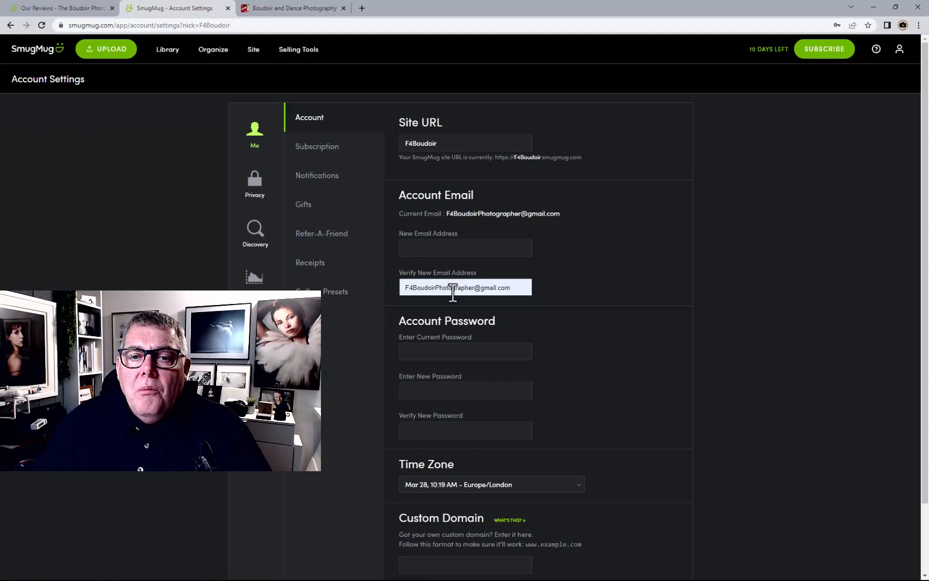
Clear the autofilled address from the Verify New Email Address field
triple_click(404, 288)
key(BackSpace)
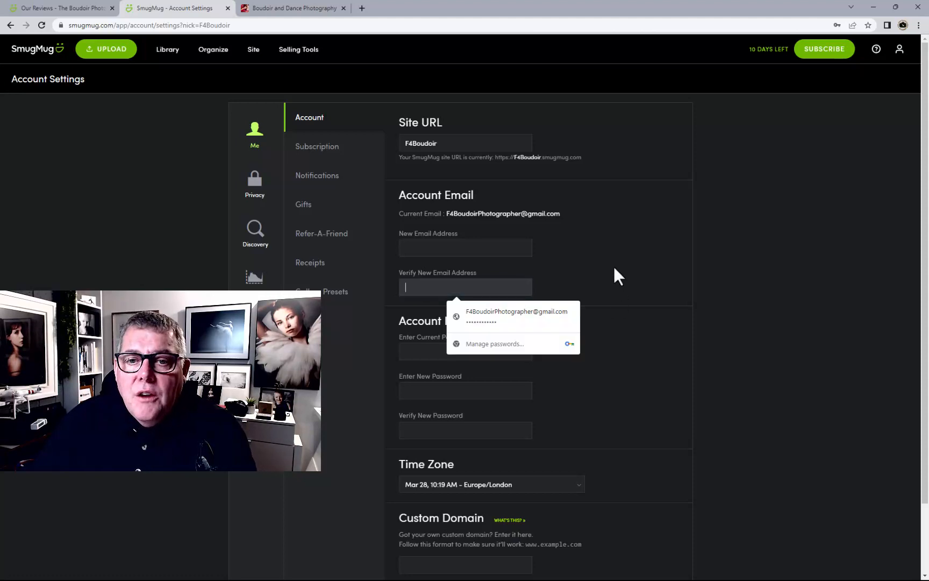
click(595, 252)
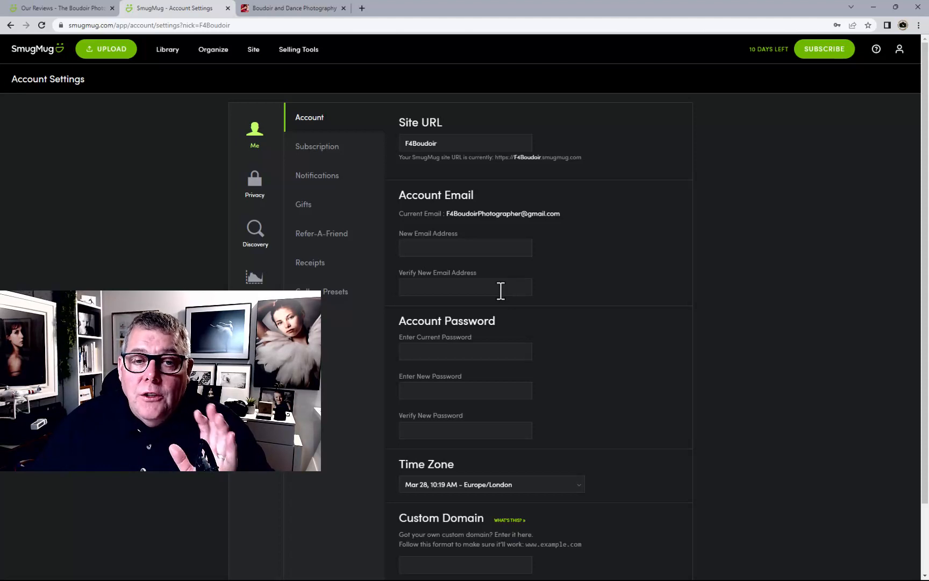
Open the Search settings under Discovery and enlarge the Homepage Meta Description box
click(255, 232)
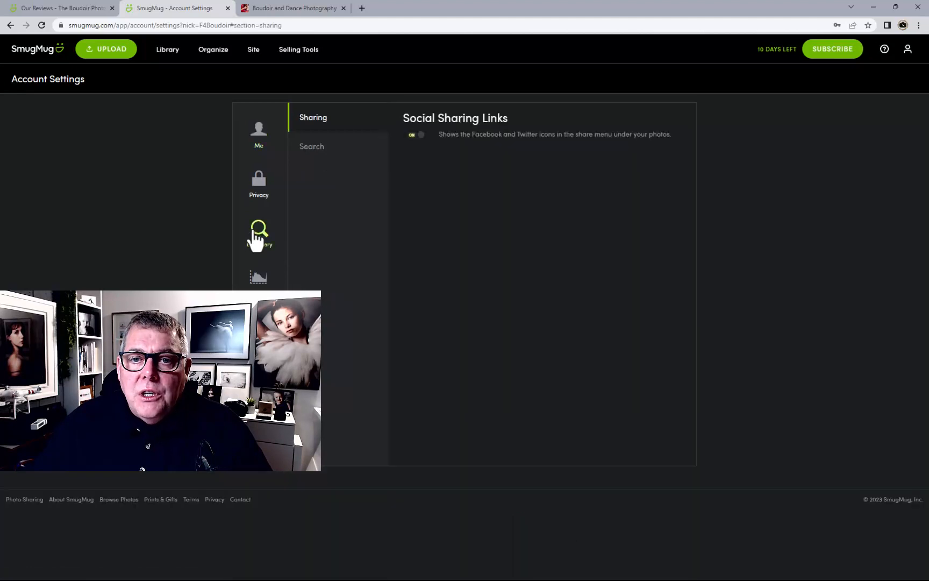
click(312, 148)
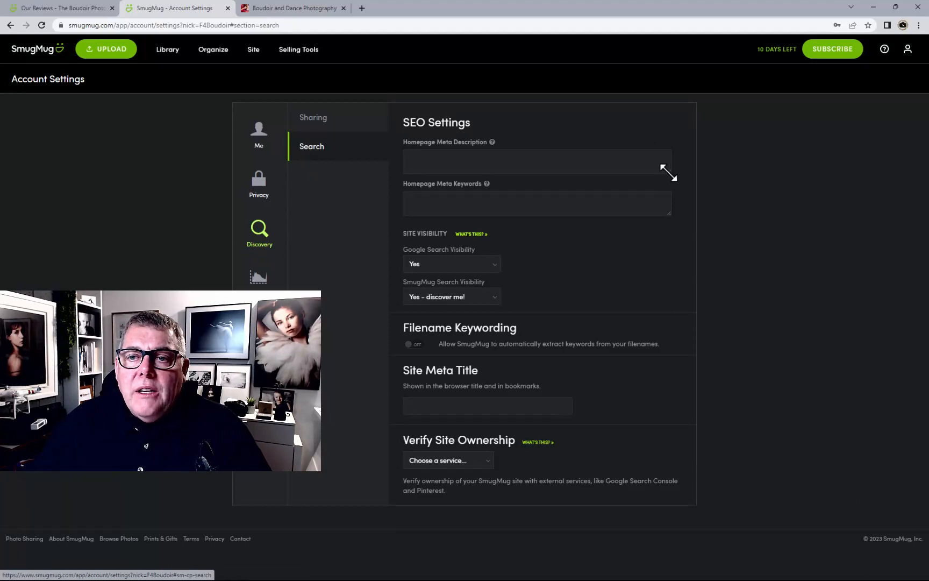
drag(670, 169, 666, 240)
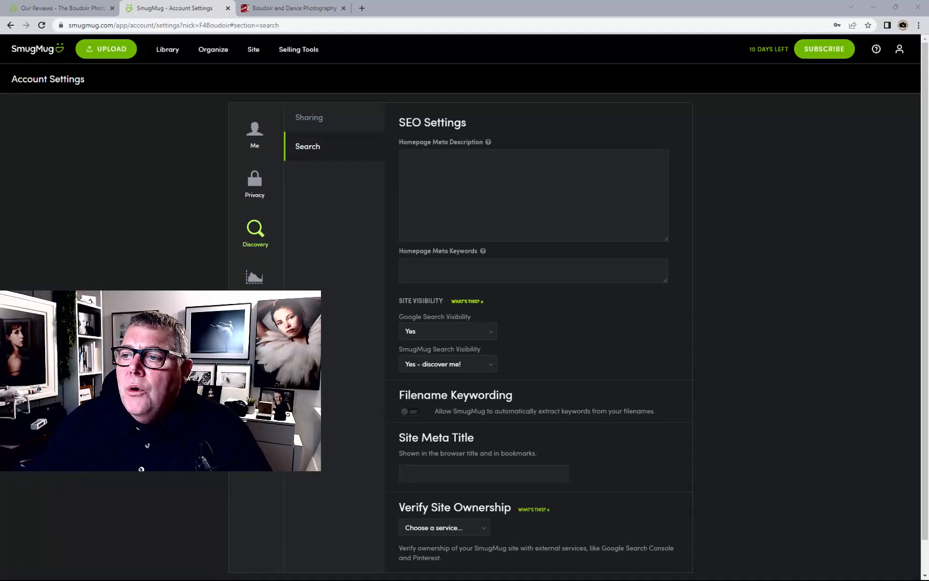
Fill the Homepage Meta Description with the Word document's paragraph beginning "Empowering women of all generation through the boudoir photography experience"
key(alt+Tab)
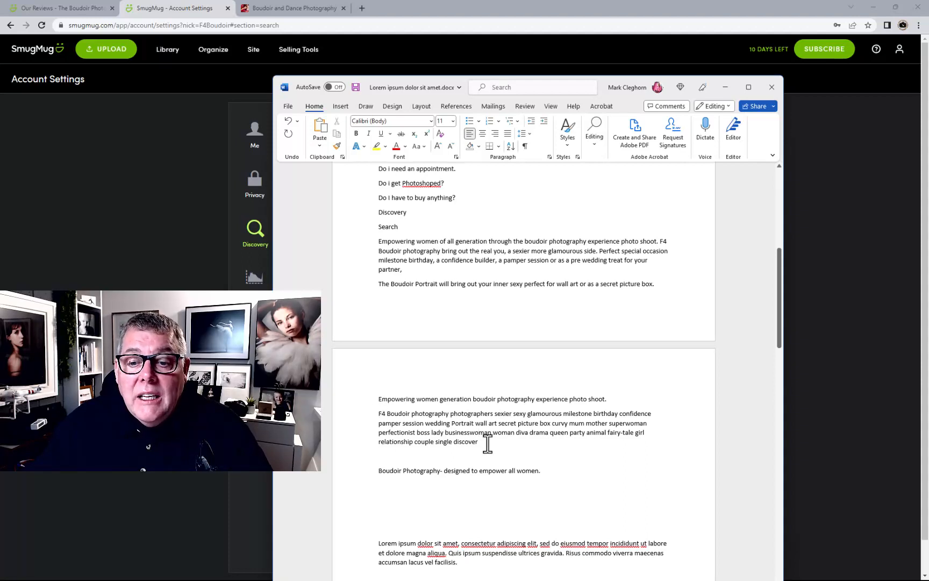
drag(602, 83, 928, 140)
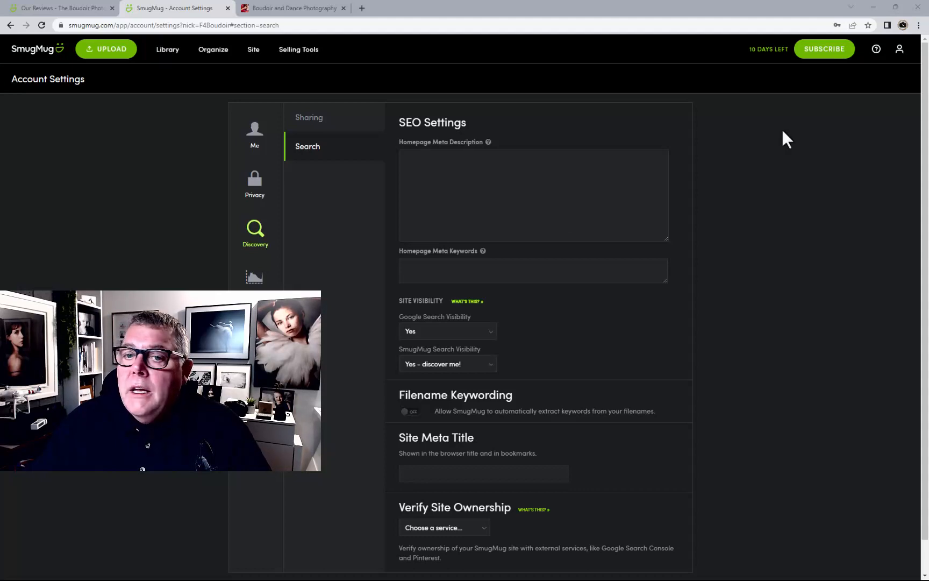
click(419, 171)
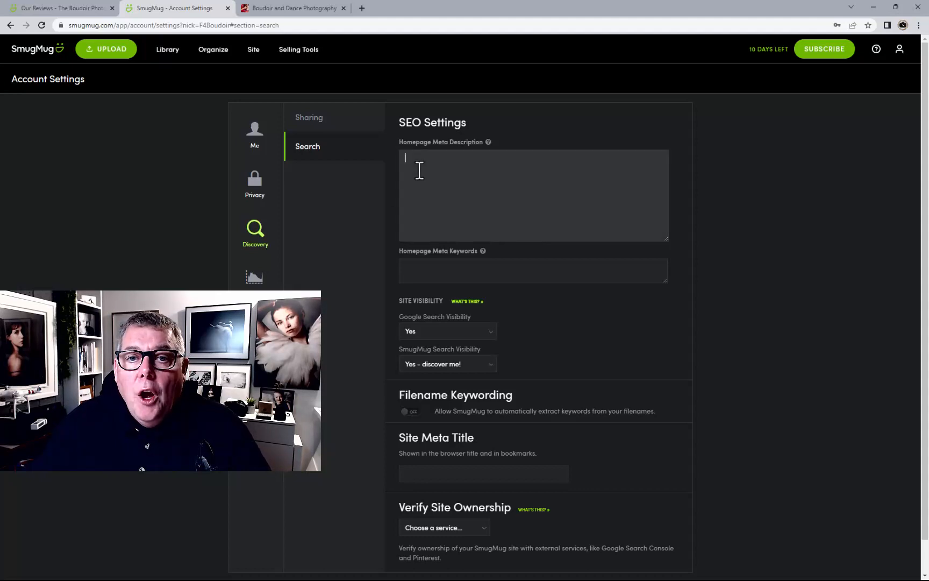
text(Empowering women of all generation through the boudoir photography experience photo shoot. F4 Boudoir photography bring out the real you, a sexier more glamourous side. Perfect special occasion milestone birthday, a confidence builder, a pamper session or)
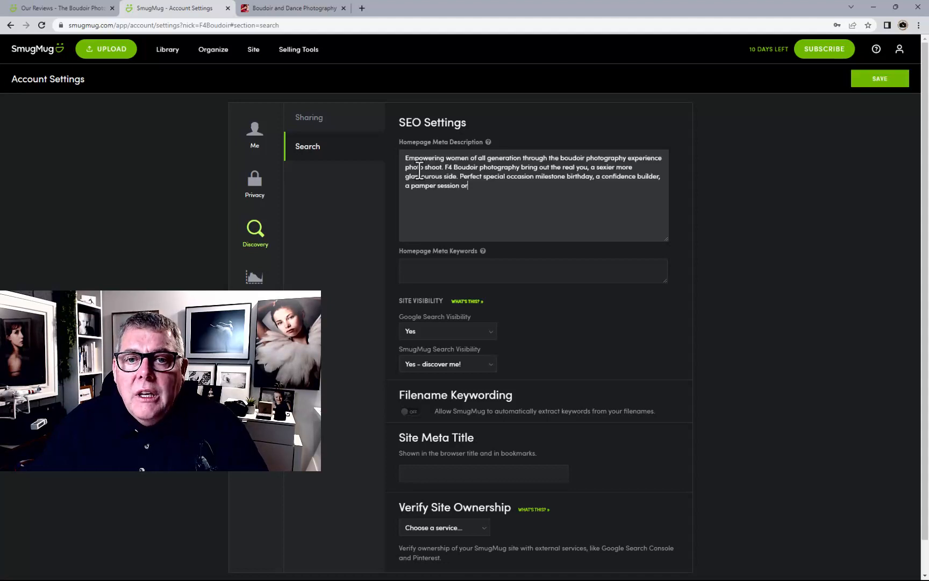
Correct "bring" to "brings" in the meta description and remove the trailing "or" so it ends with "a pamper session."
mouse_move(487, 139)
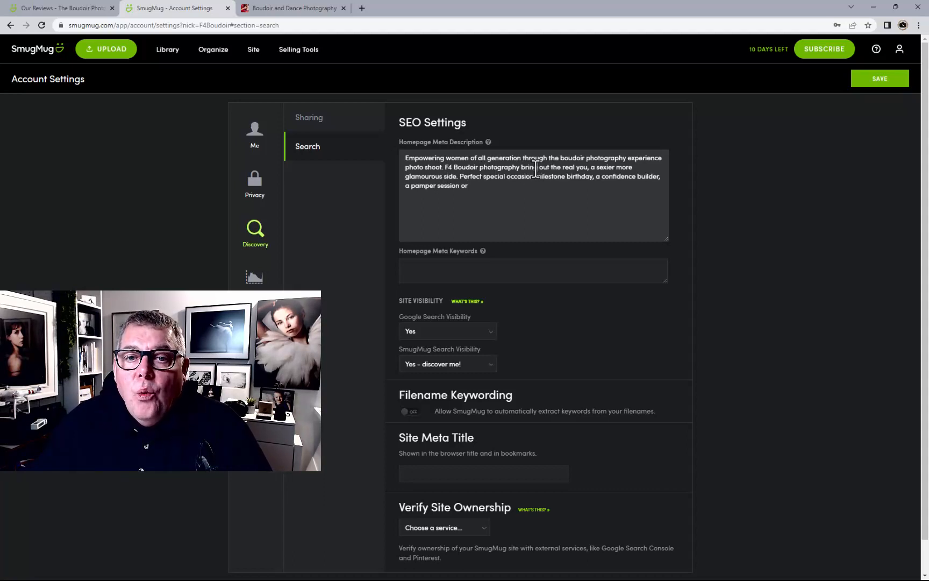
double_click(464, 186)
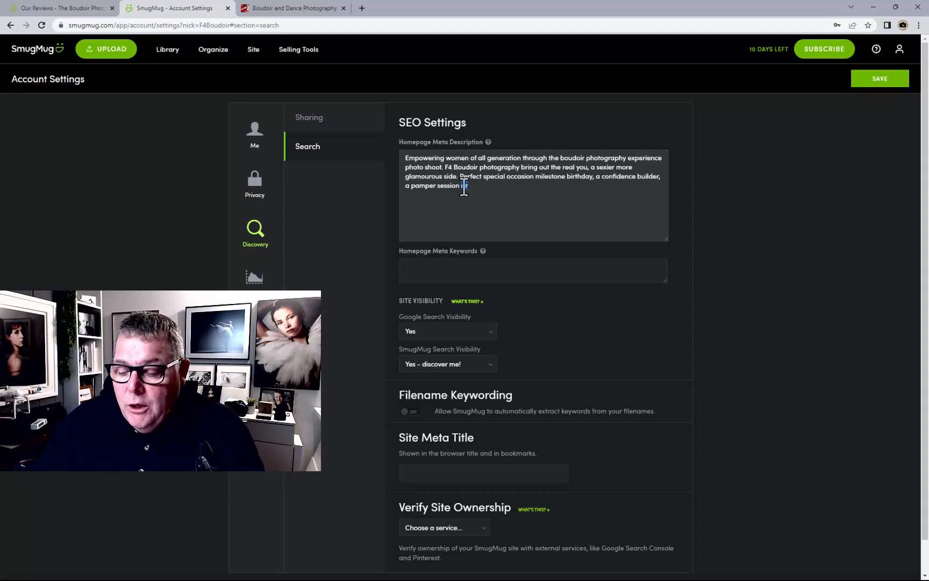
key(BackSpace)
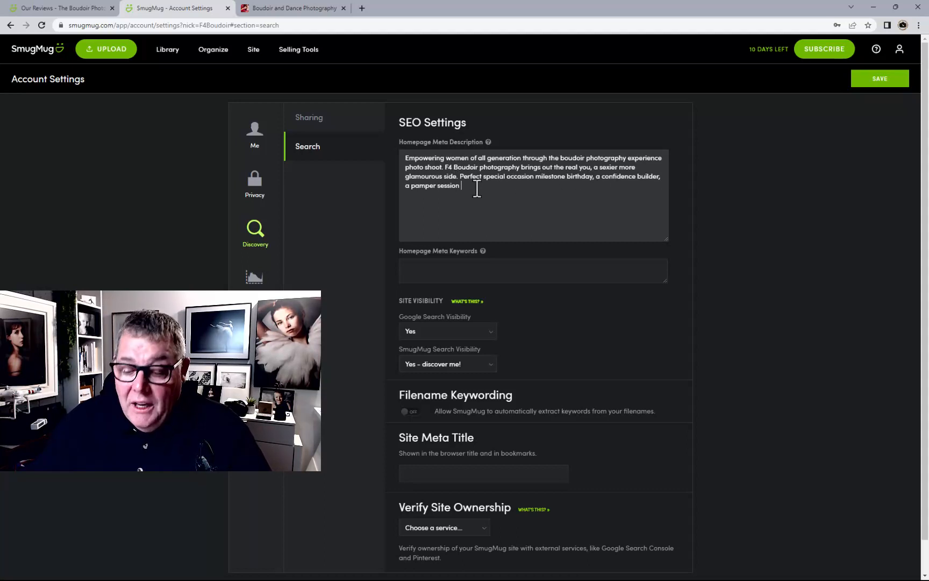
text(.)
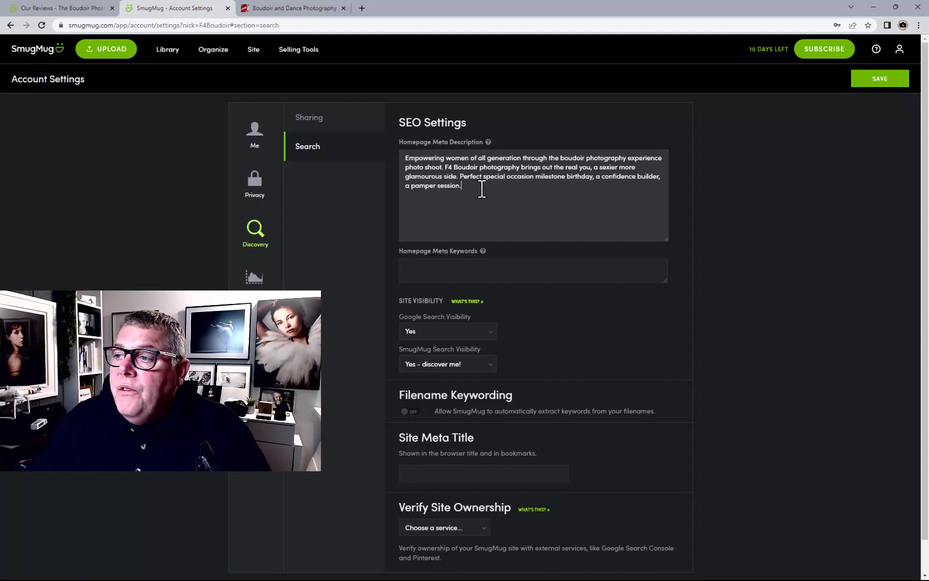
Enlarge the Homepage Meta Keywords box and paste in the Word document's keyword list beginning "F4 Boudoir photography photographers"
key(alt+Tab)
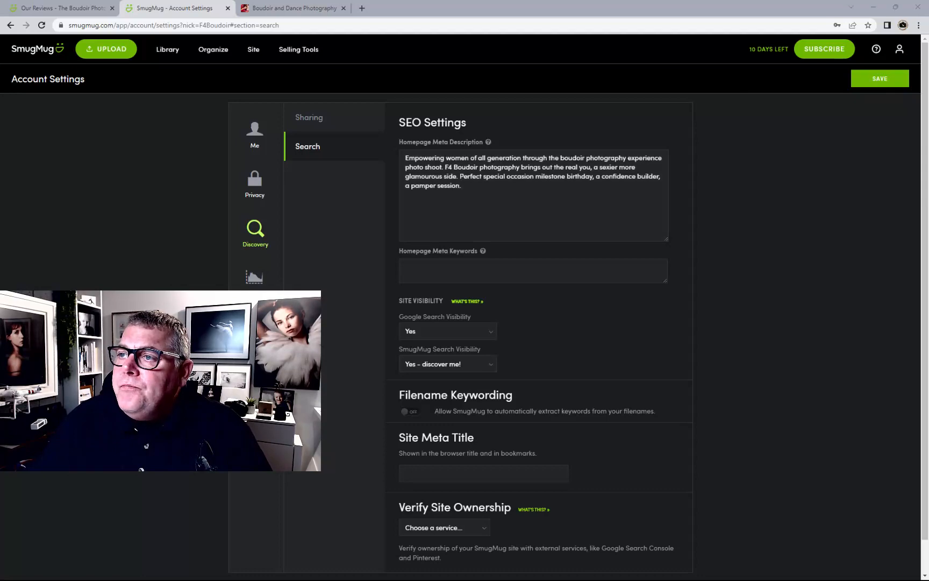
drag(356, 62, 395, 46)
click(583, 238)
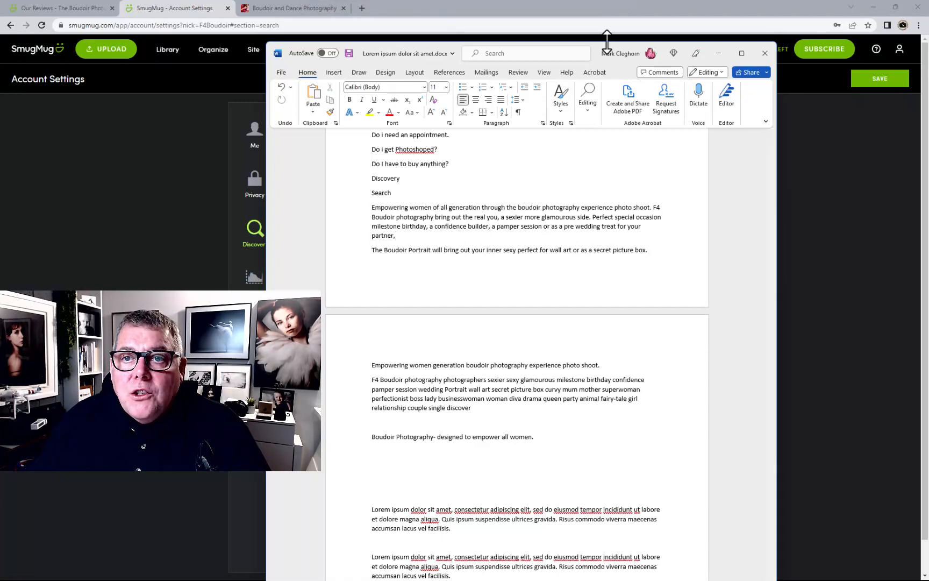
drag(597, 50, 928, 102)
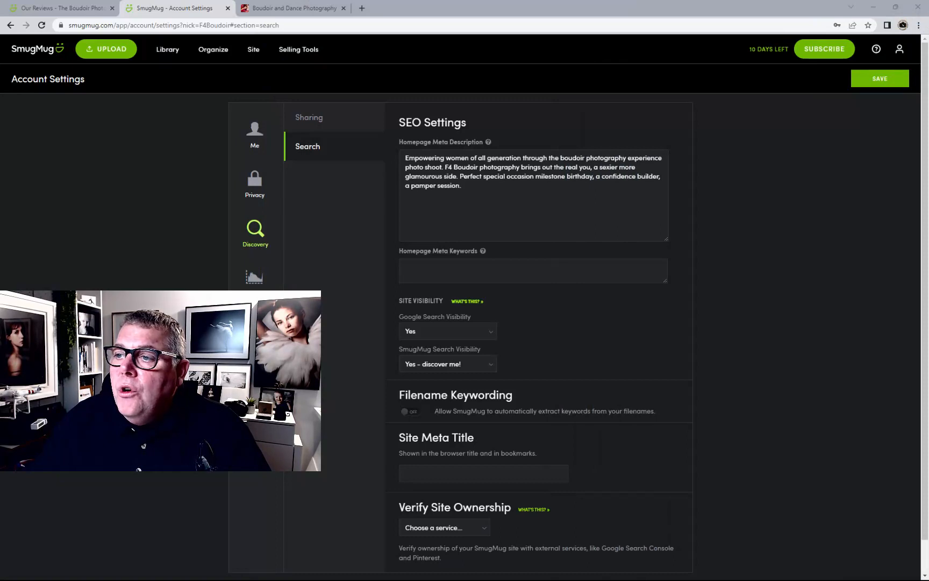
click(423, 263)
drag(662, 281, 673, 345)
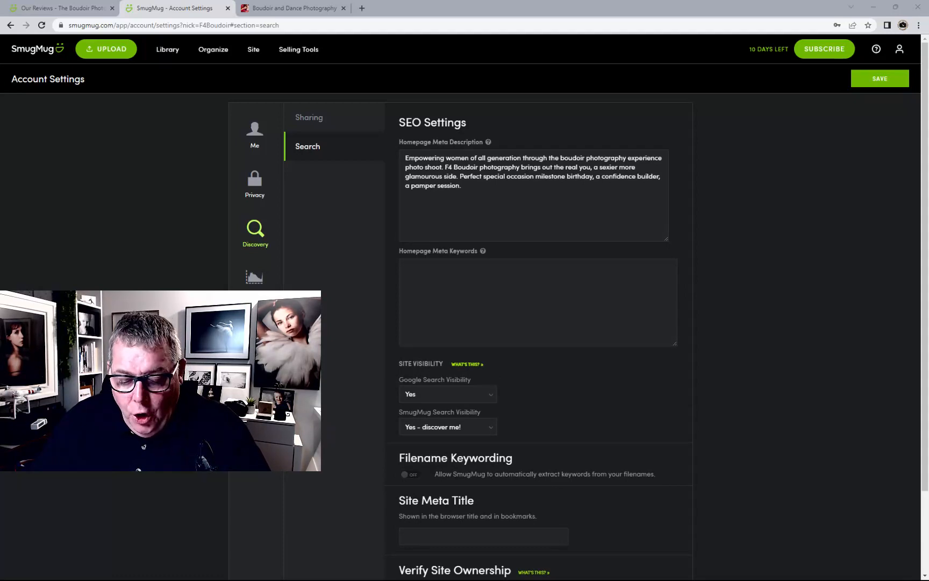
click(472, 289)
key(ctrl+v)
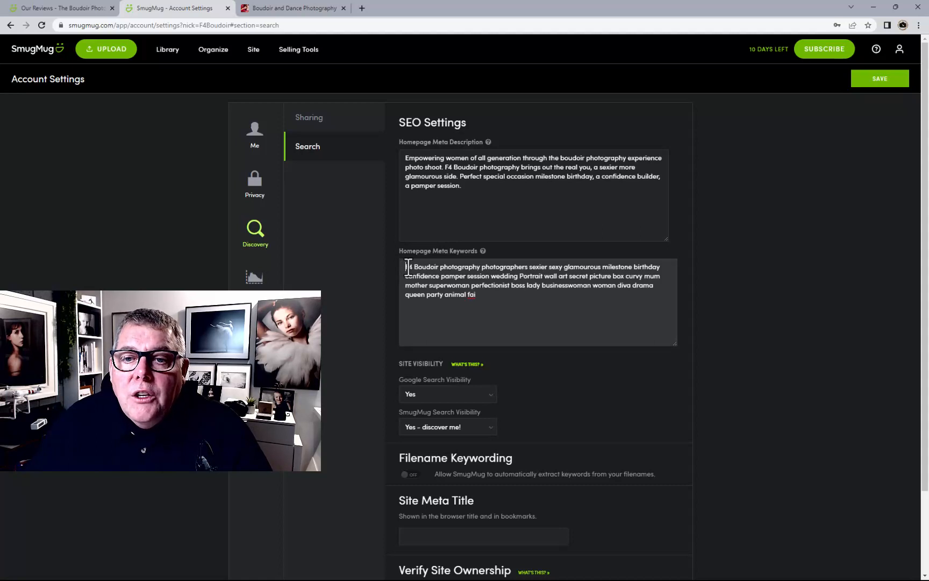
Remove "F4 Boudoir", "milestone" and "session" from the Homepage Meta Keywords
drag(407, 267, 440, 266)
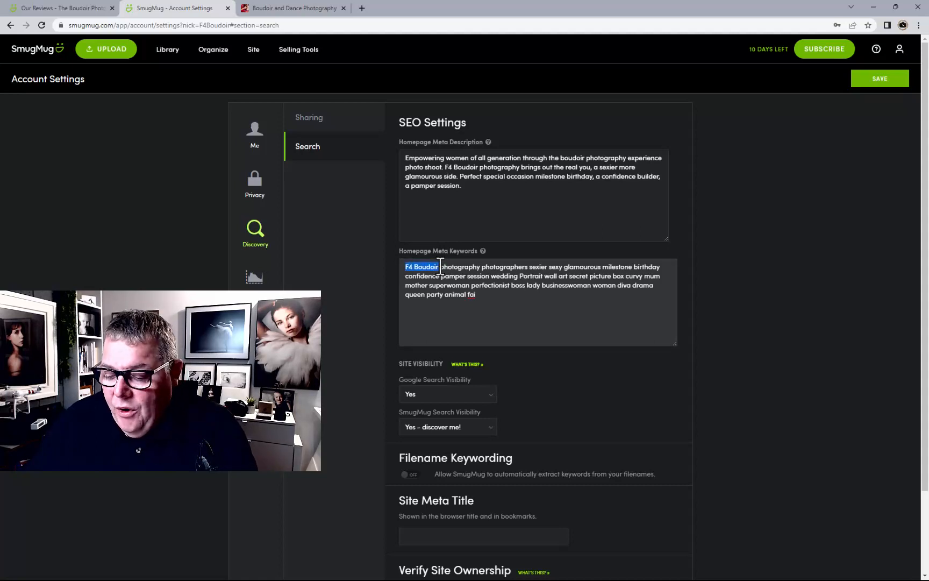
key(BackSpace)
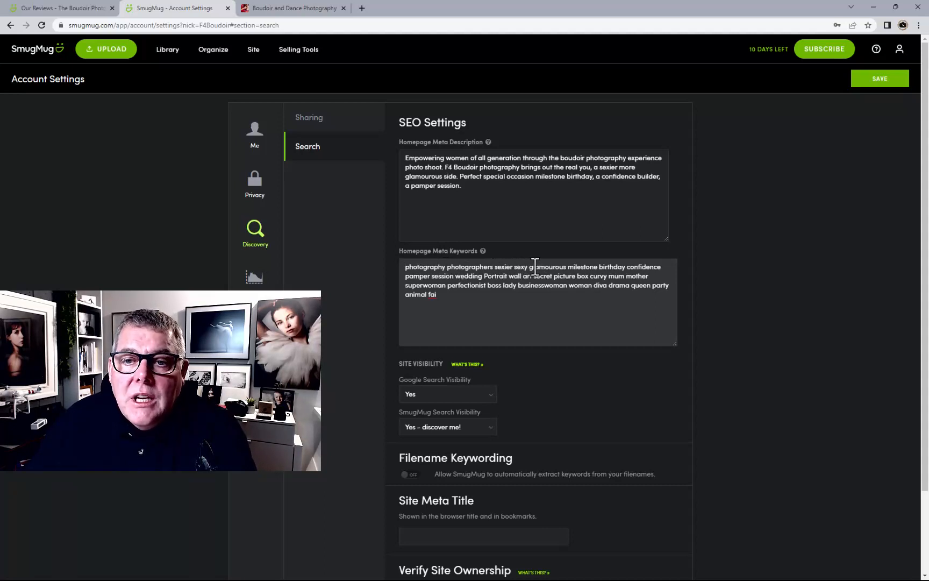
drag(570, 268, 602, 267)
key(BackSpace)
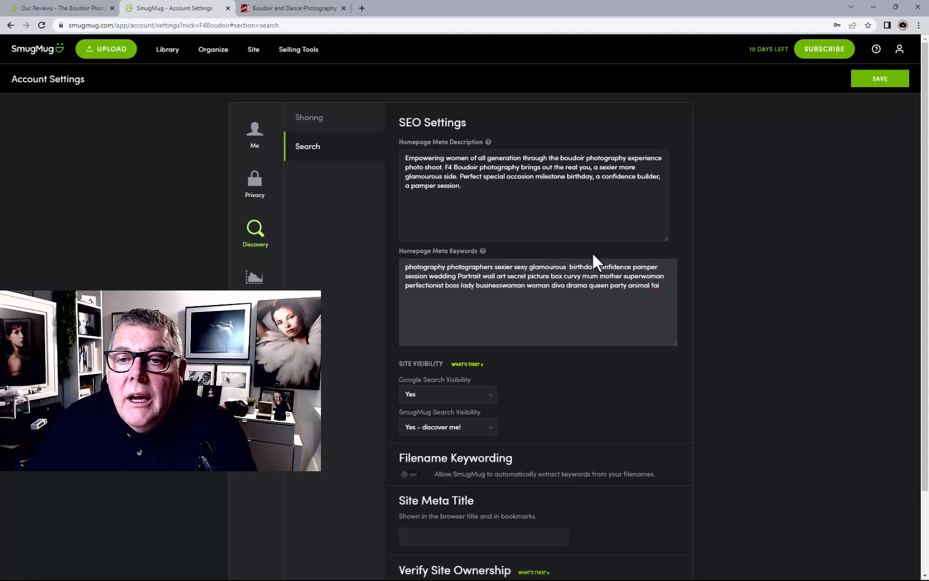
key(BackSpace)
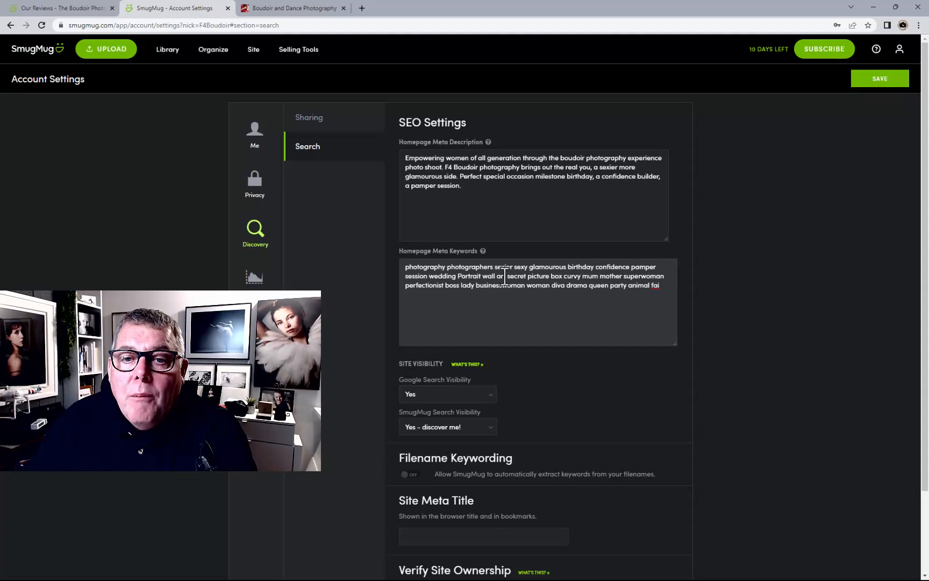
drag(406, 276, 426, 277)
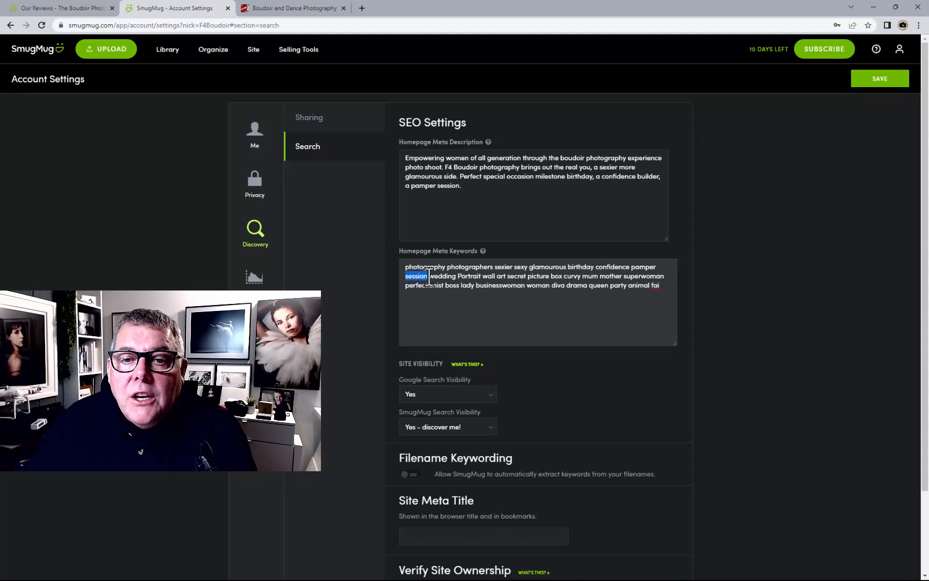
key(BackSpace)
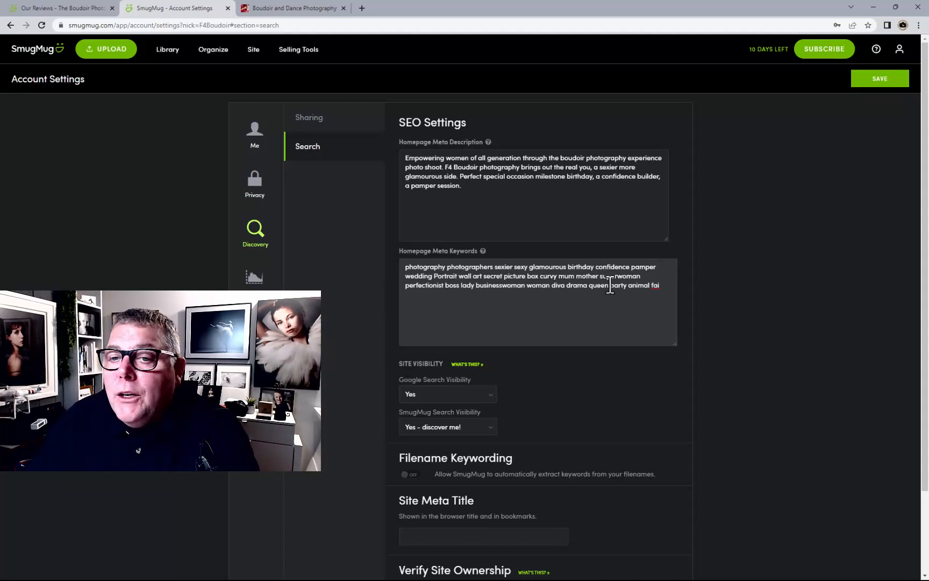
Delete the truncated "fai" ending the meta keywords and replace "party animal" with "gift"
drag(653, 285, 662, 286)
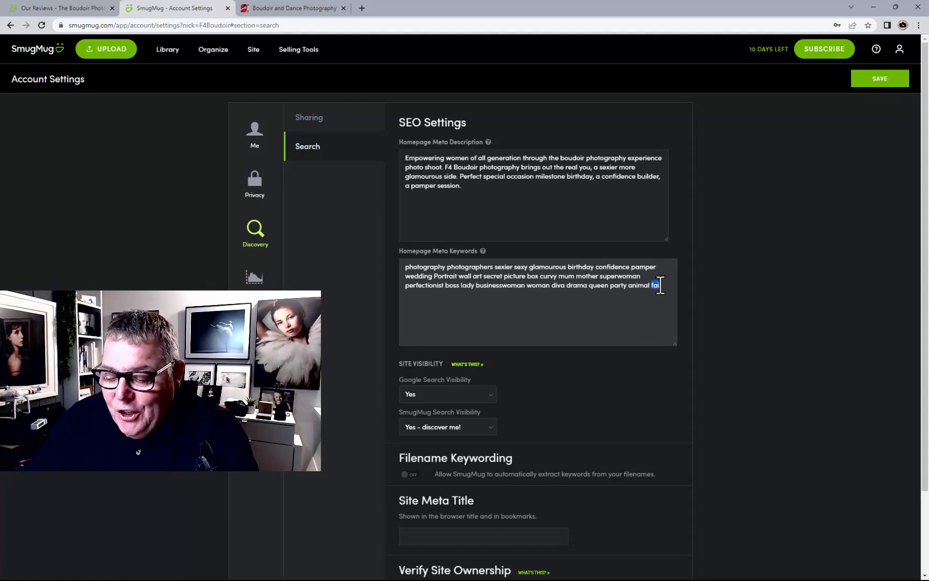
key(BackSpace)
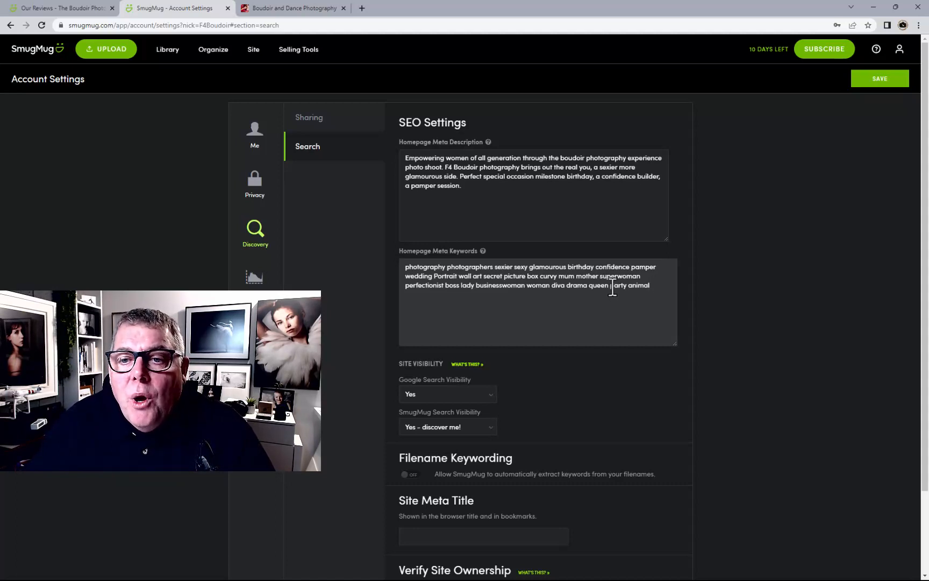
drag(610, 286, 649, 286)
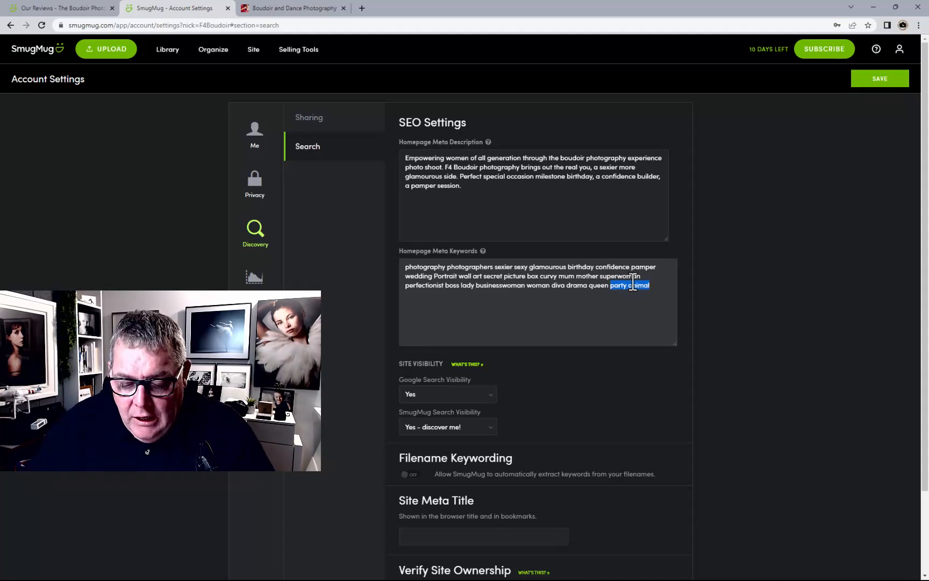
text(gift)
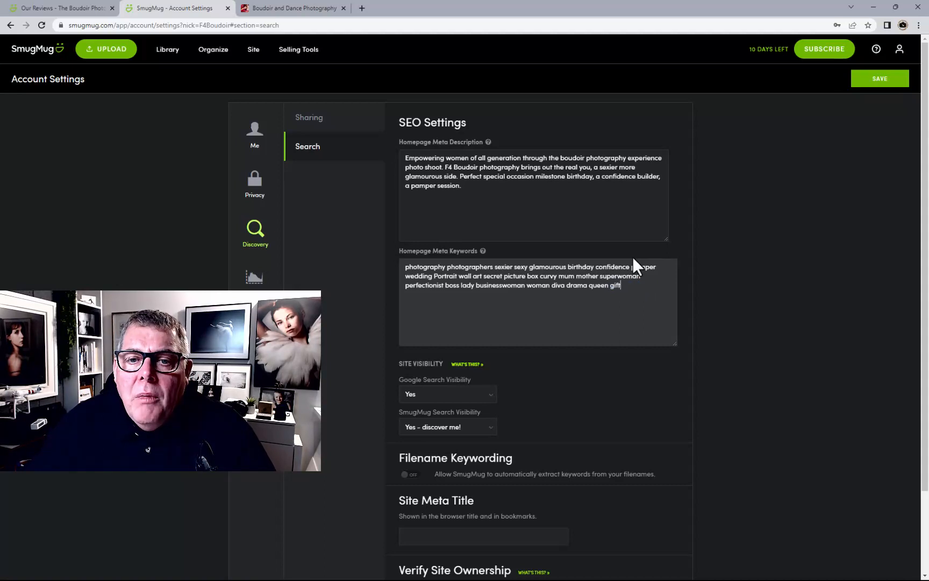
Set the Site Meta Title to "Boudoir Photography- designed to empower all women" and save the account settings
scroll(638, 334, down, 2)
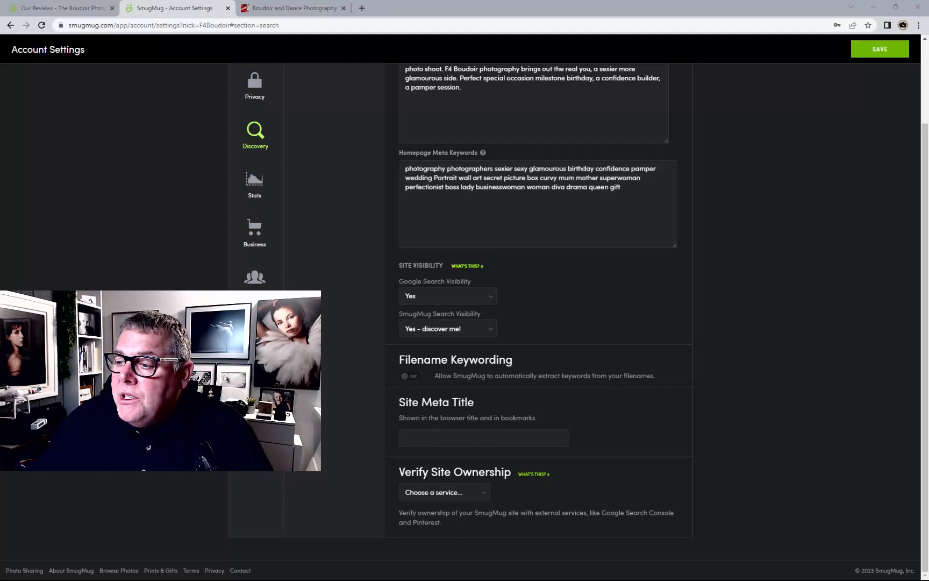
click(469, 437)
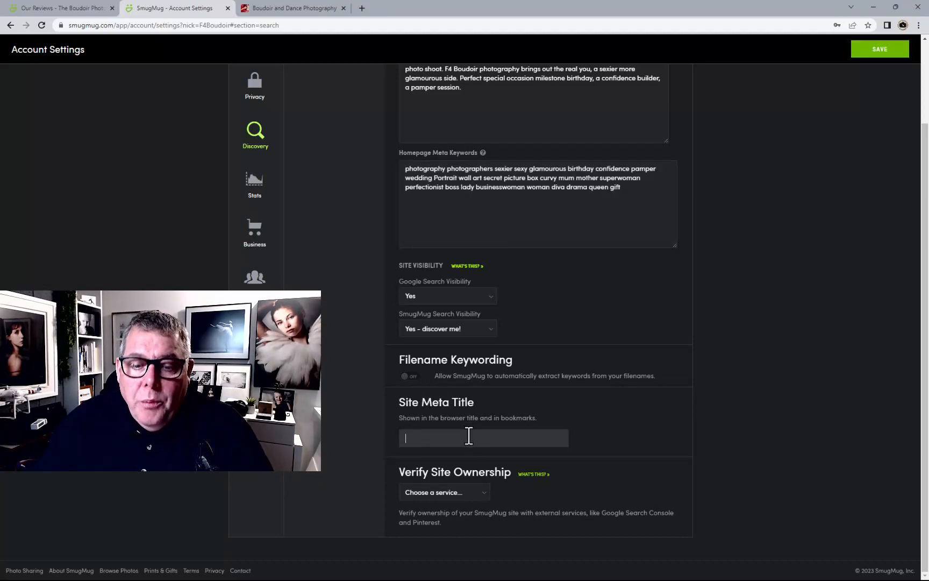
text(F4 Boudoir Photography - designed to empower all women)
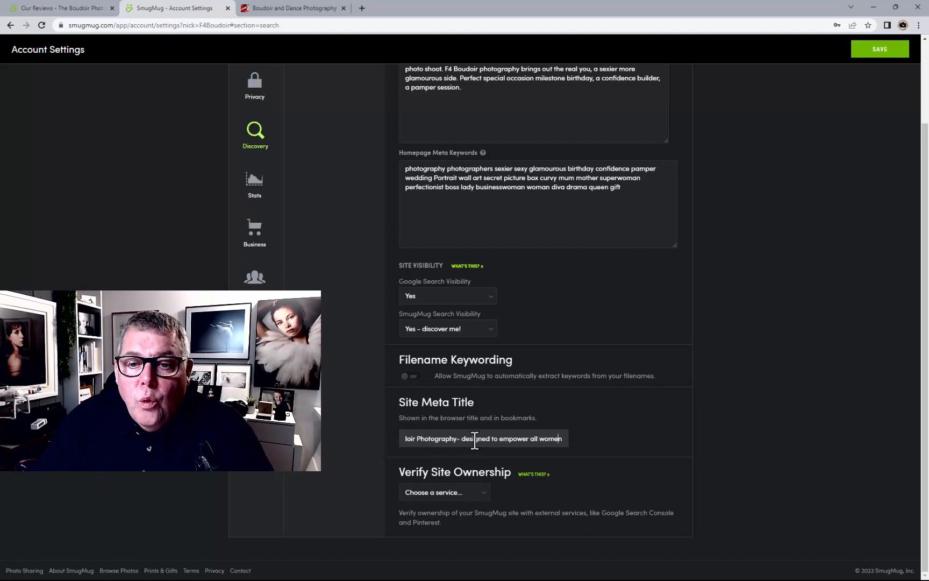
key(Home)
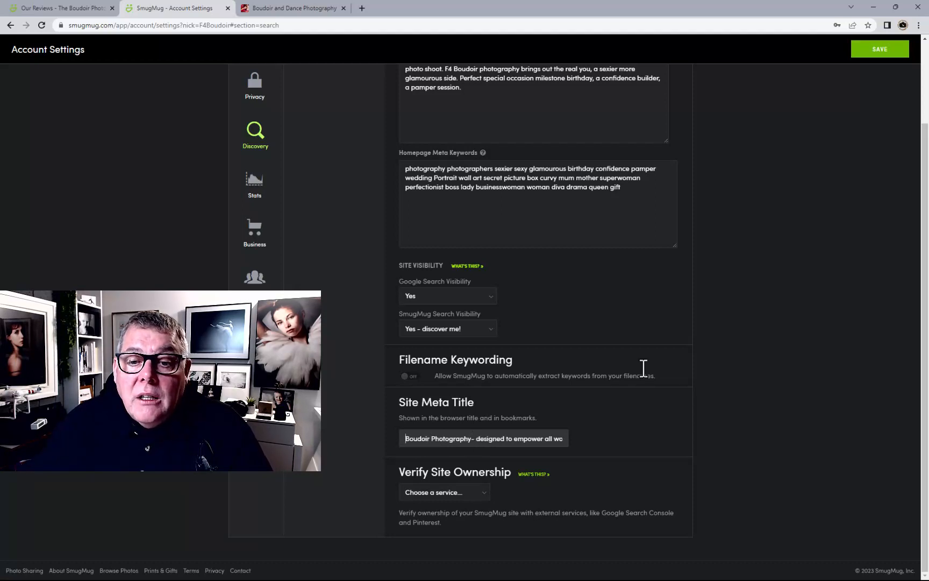
click(875, 48)
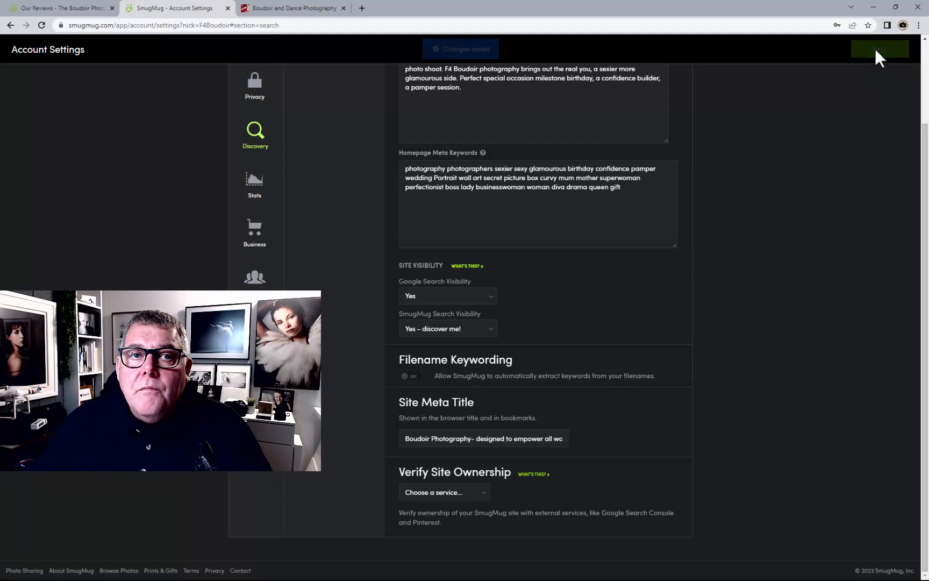
scroll(785, 363, up, 2)
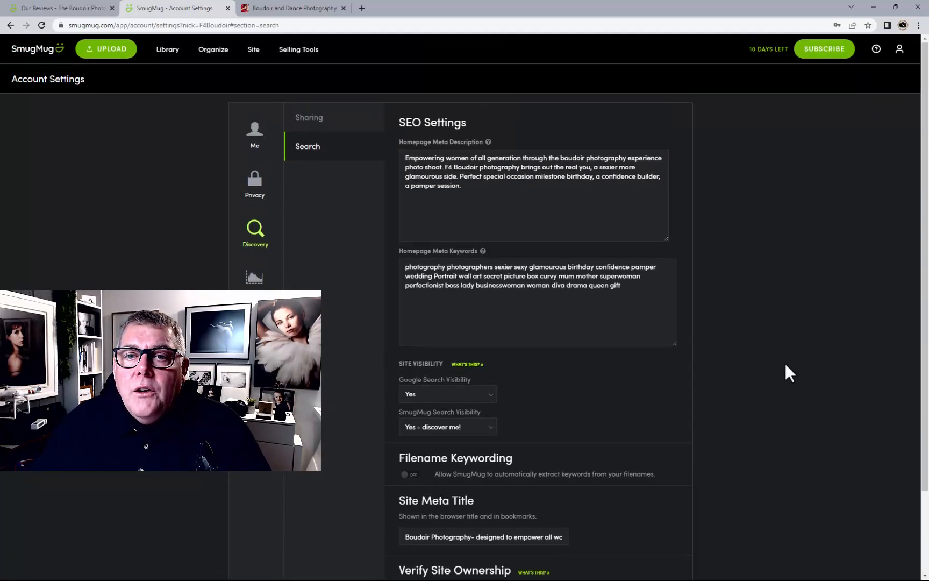
click(325, 117)
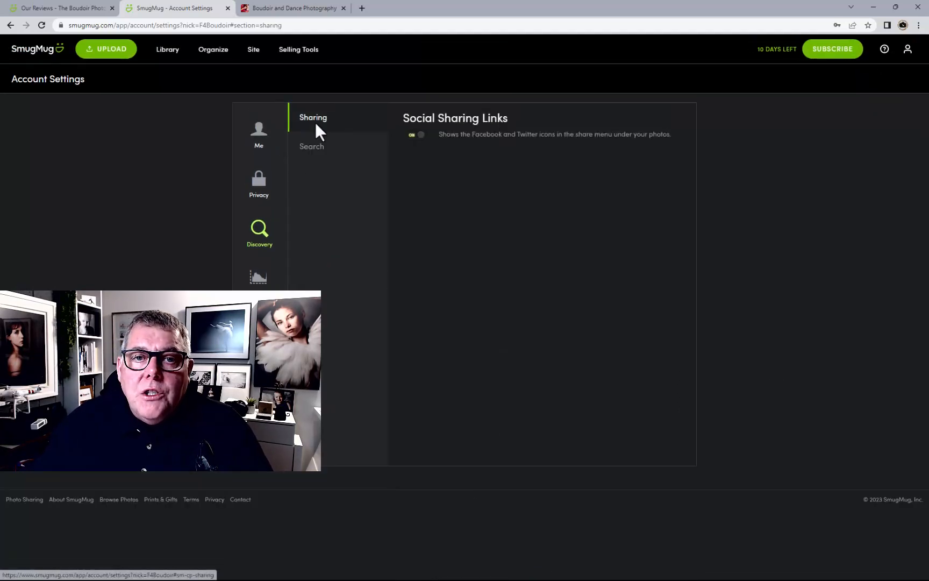
click(316, 147)
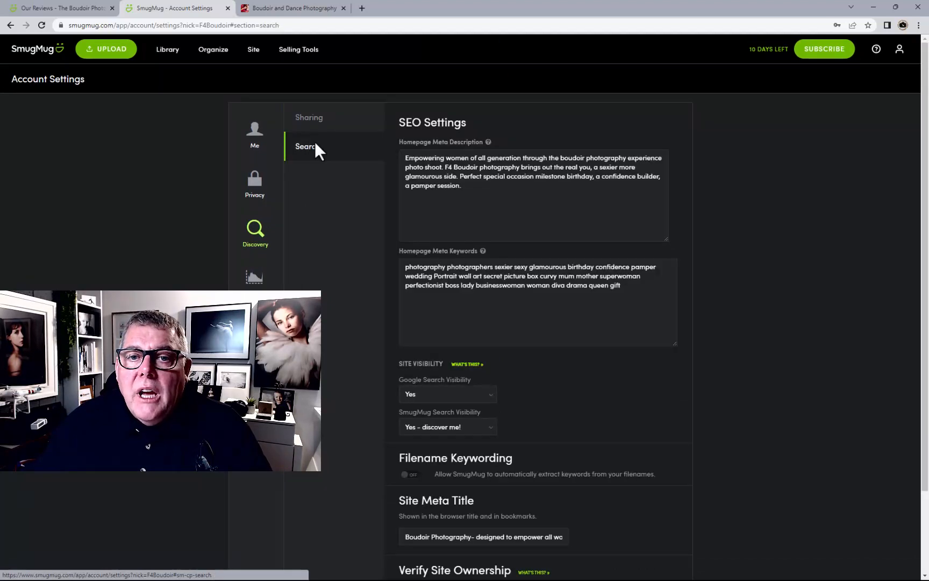
click(257, 135)
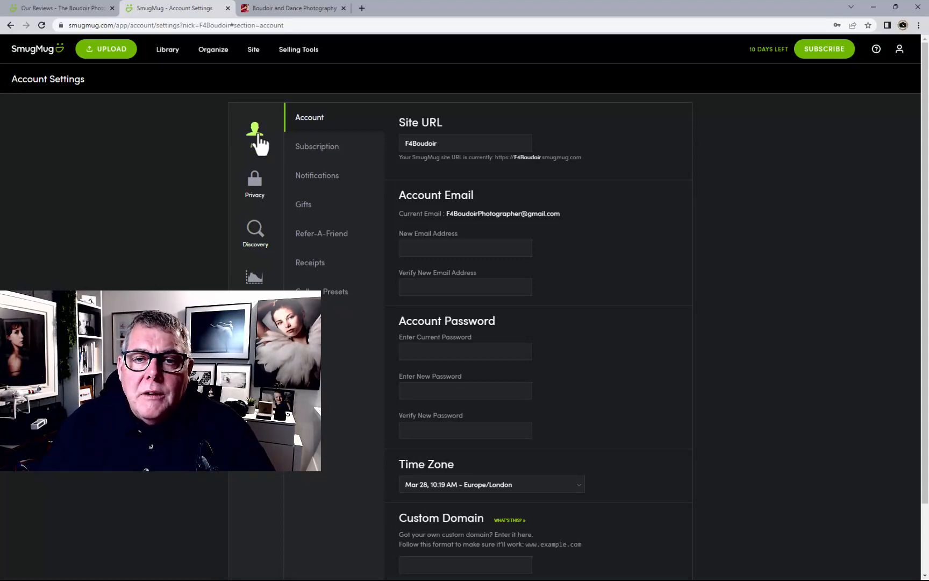
Open the site homepage, look over the Boudoir and Dance Photography demo website and move its tab out of this browser window
click(251, 52)
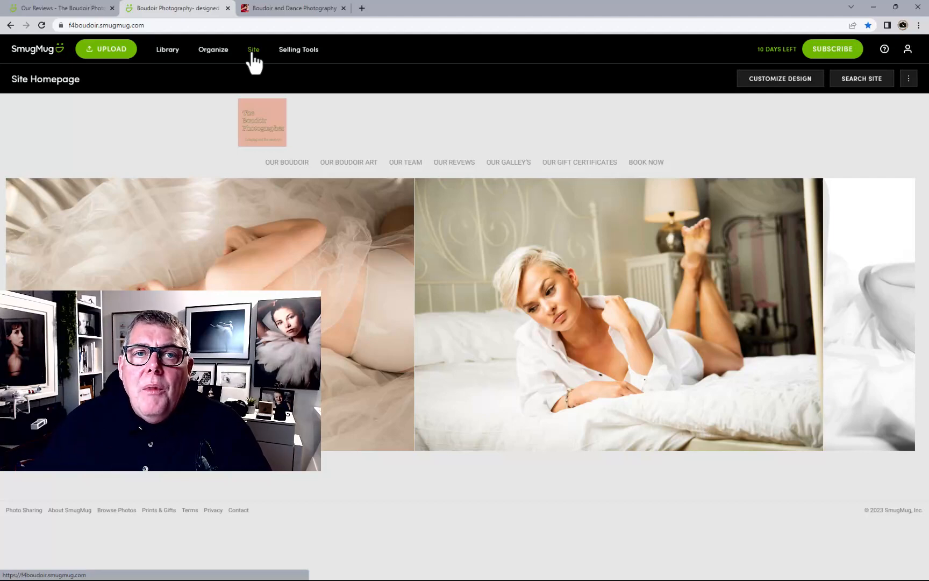
click(279, 8)
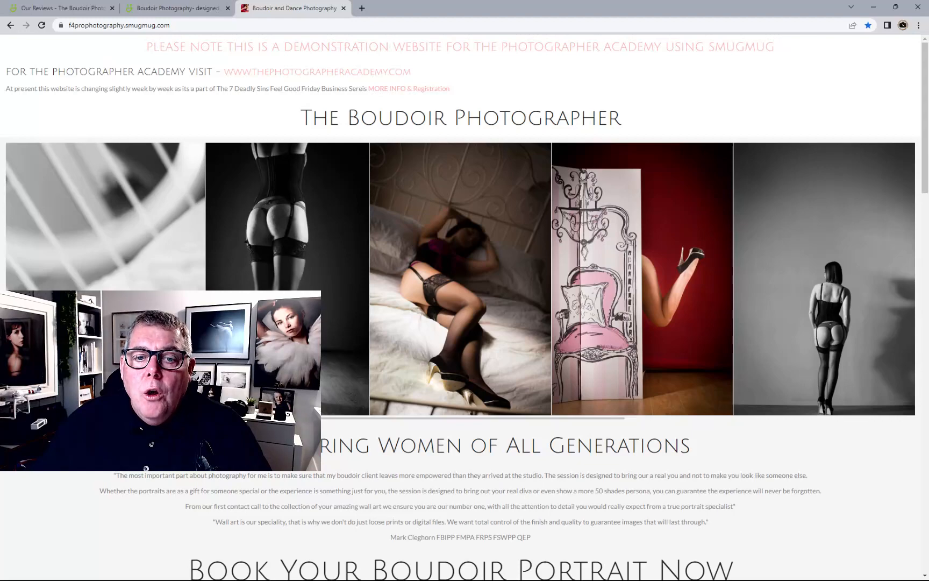
scroll(278, 556, down, 5)
scroll(278, 556, down, 8)
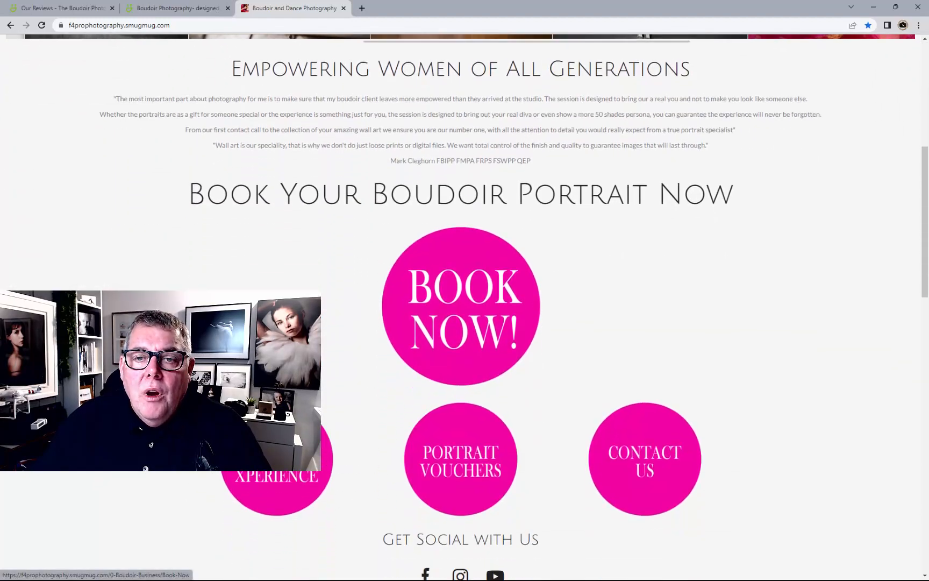
scroll(278, 556, up, 15)
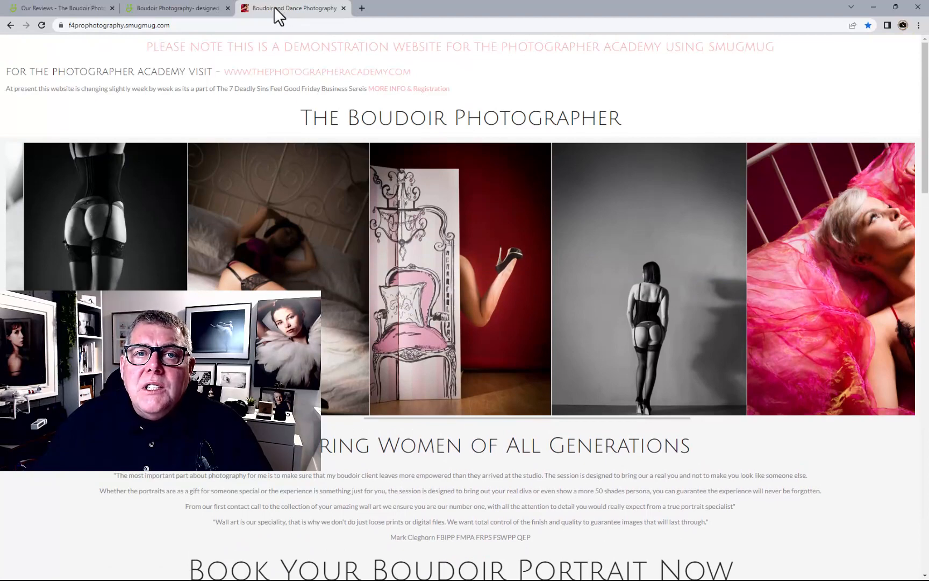
drag(277, 14, 928, 22)
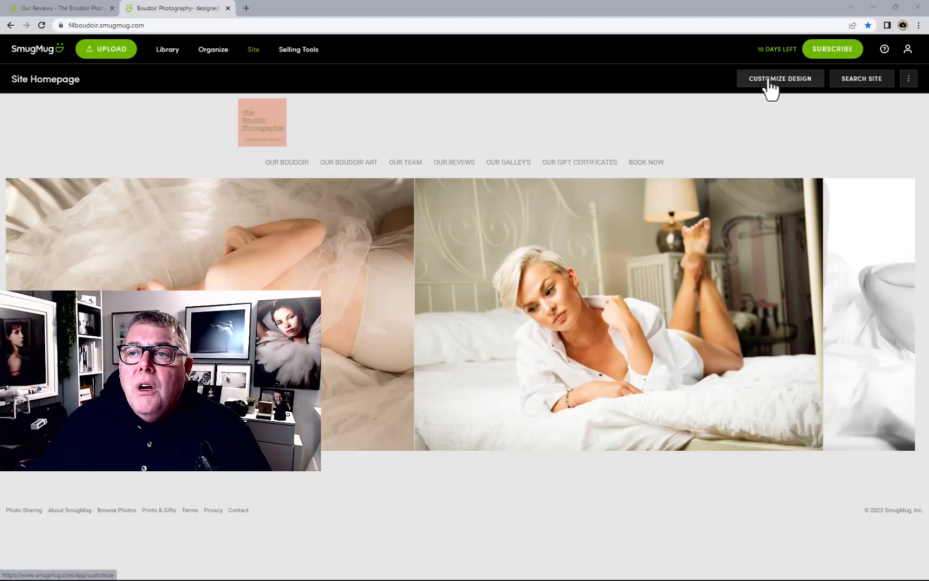
Open the homepage's design customization and rename the design "F4 Boudoir Zoe 2023" in the design settings
click(908, 80)
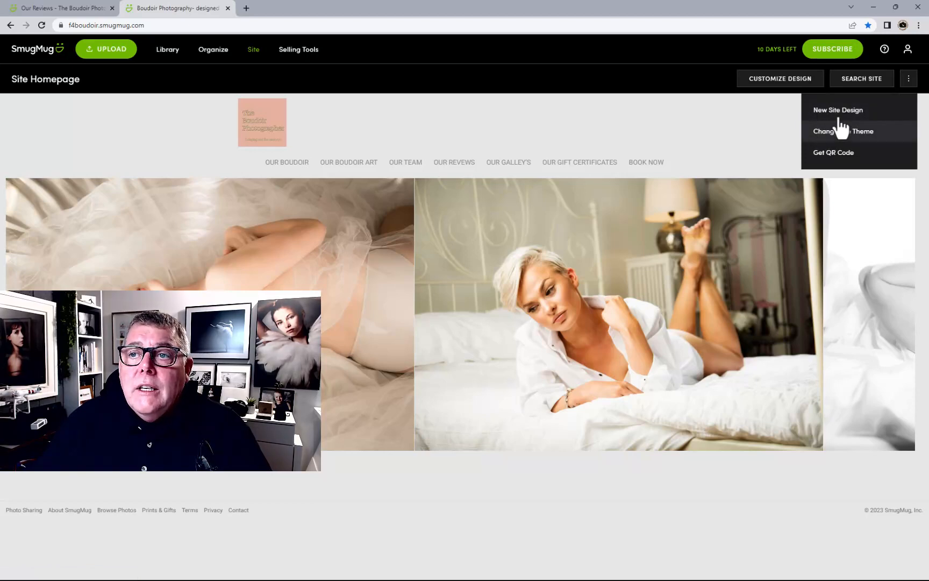
click(762, 84)
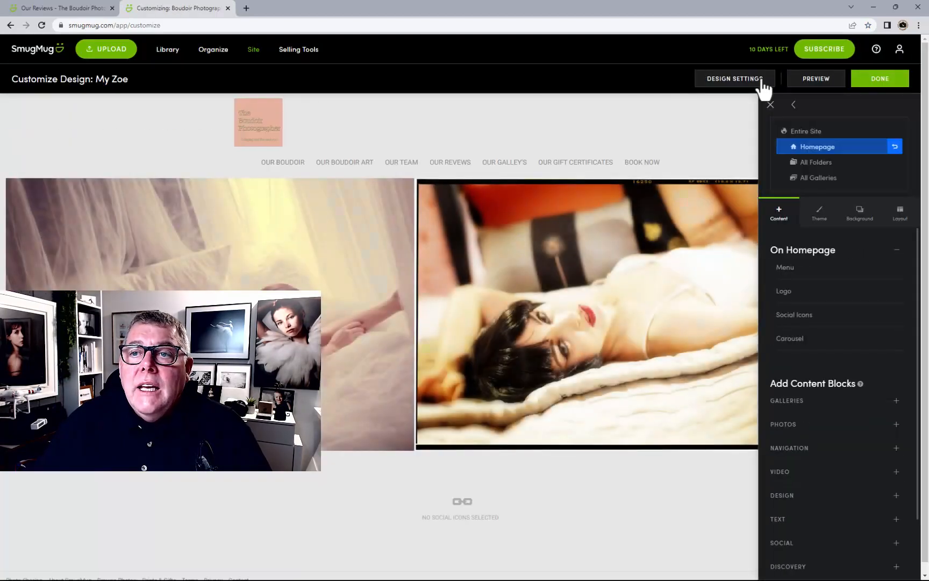
click(756, 86)
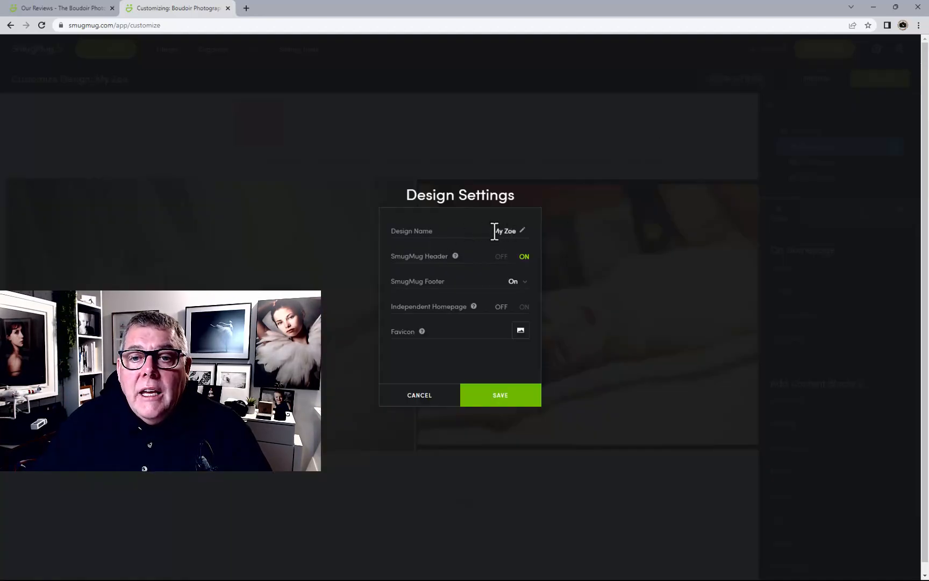
drag(494, 231, 504, 232)
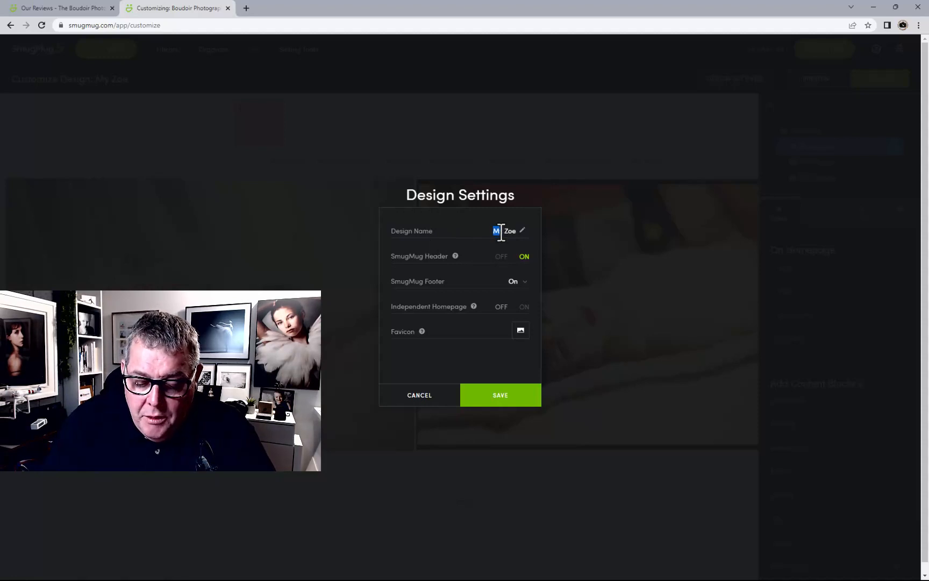
key(BackSpace)
text(F4 Boudoir)
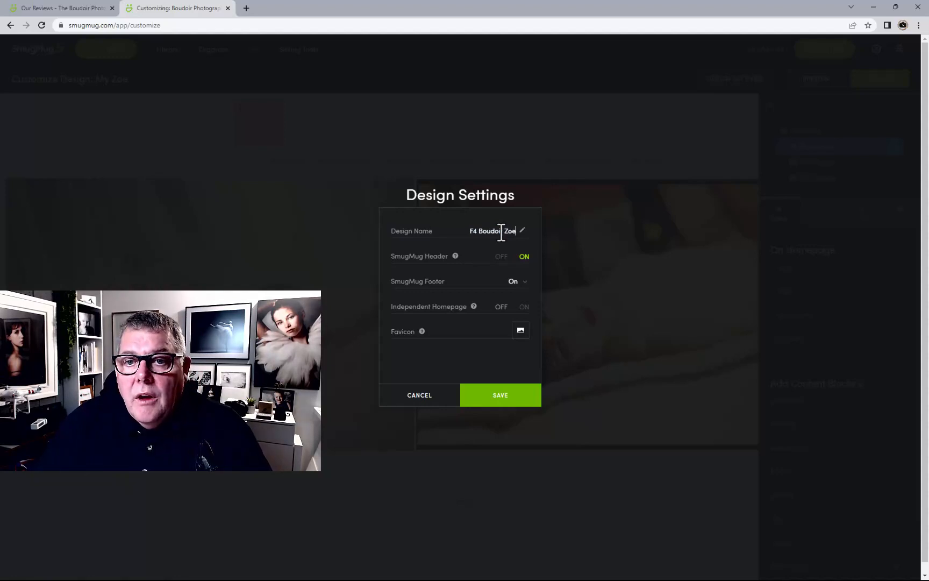
text( Zoe 2023)
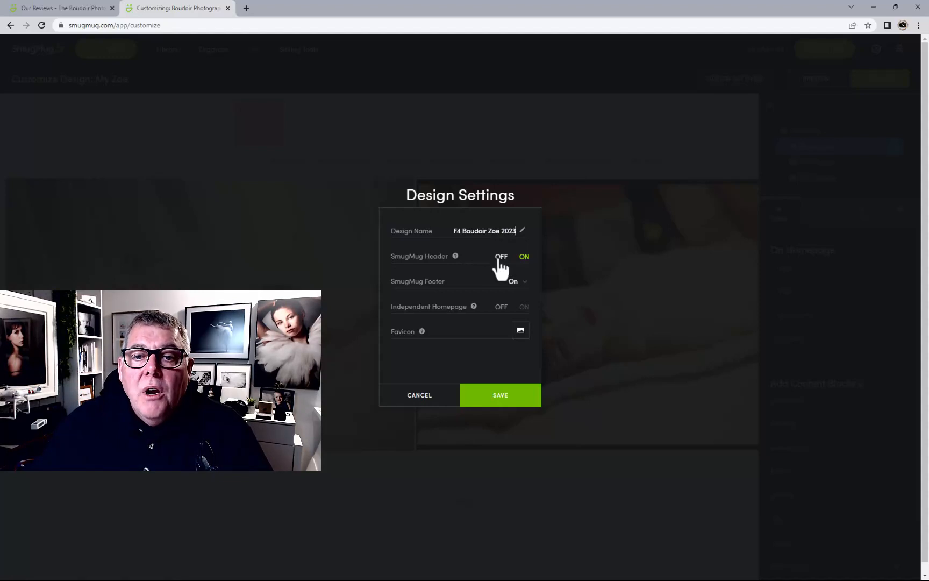
Turn off the SmugMug Header and set the SmugMug Footer to Mini in the design settings
click(499, 258)
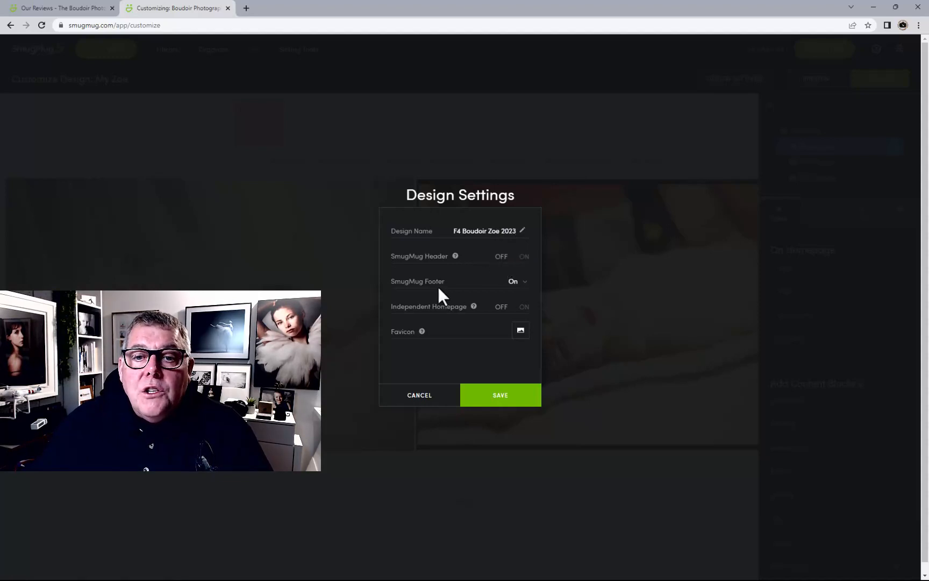
click(516, 282)
click(512, 303)
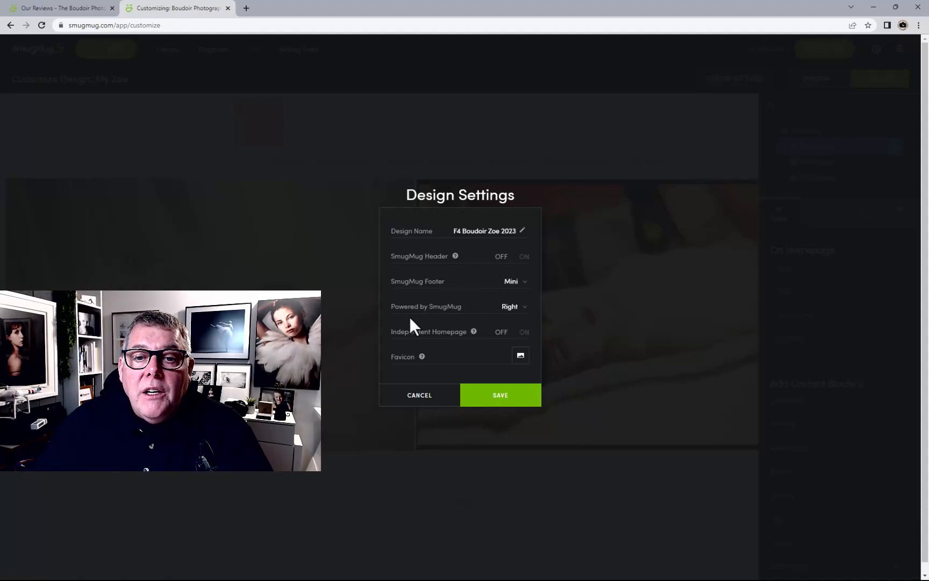
click(510, 309)
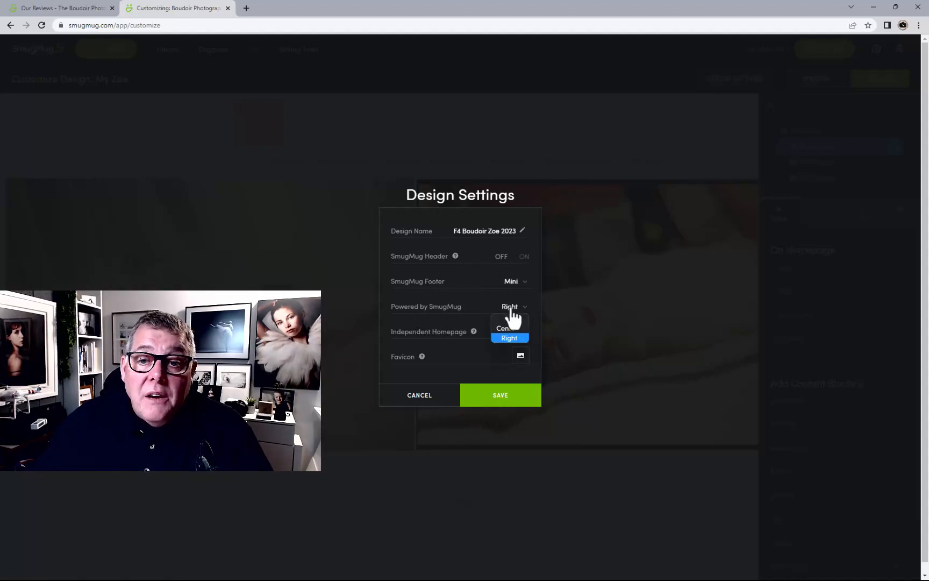
click(506, 310)
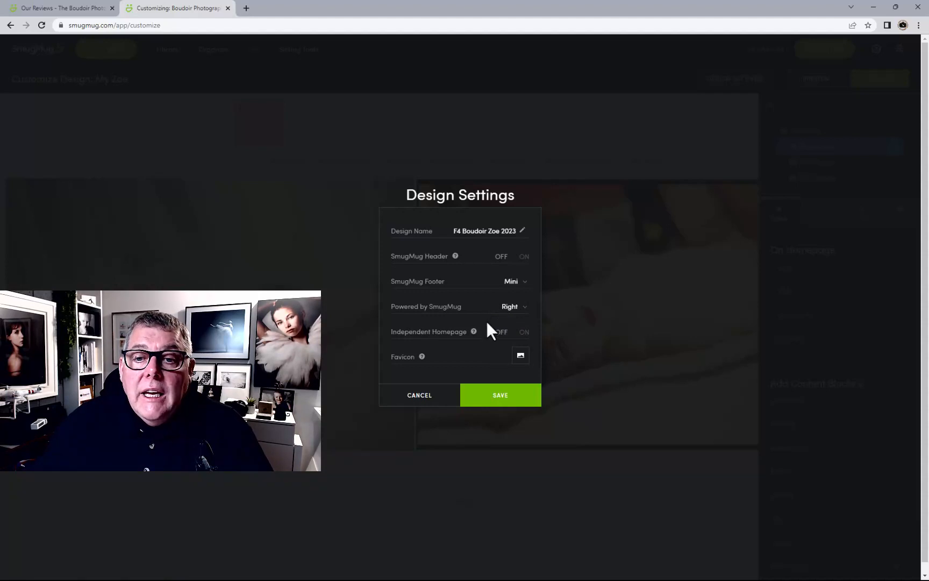
click(523, 333)
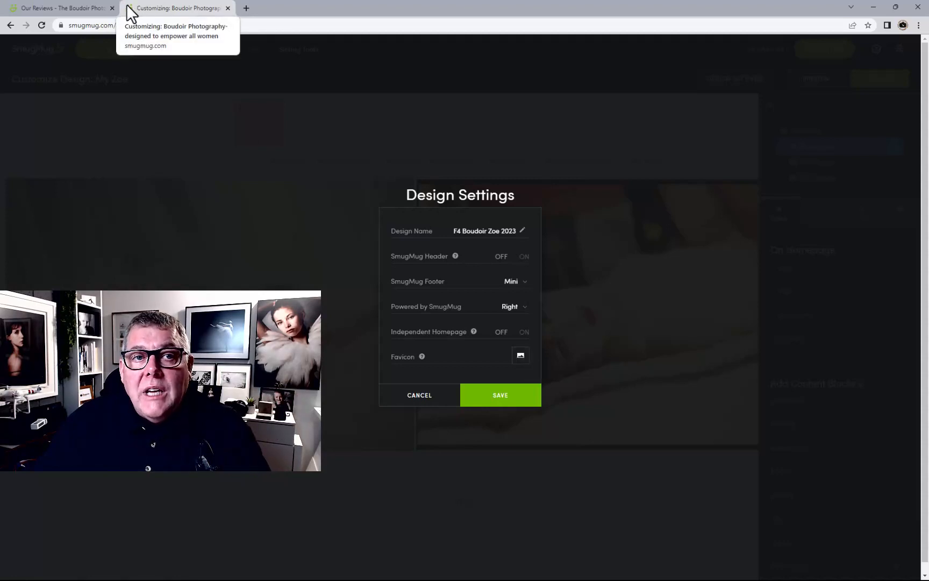
Set the favicon to the logo photo from the Logo Images gallery, turn on Independent Homepage and save the design settings
click(520, 357)
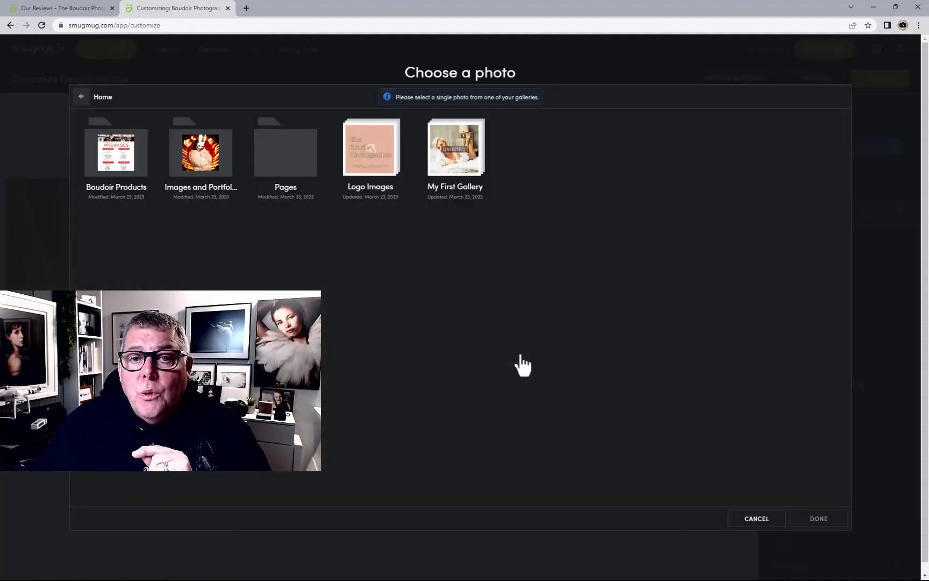
click(369, 161)
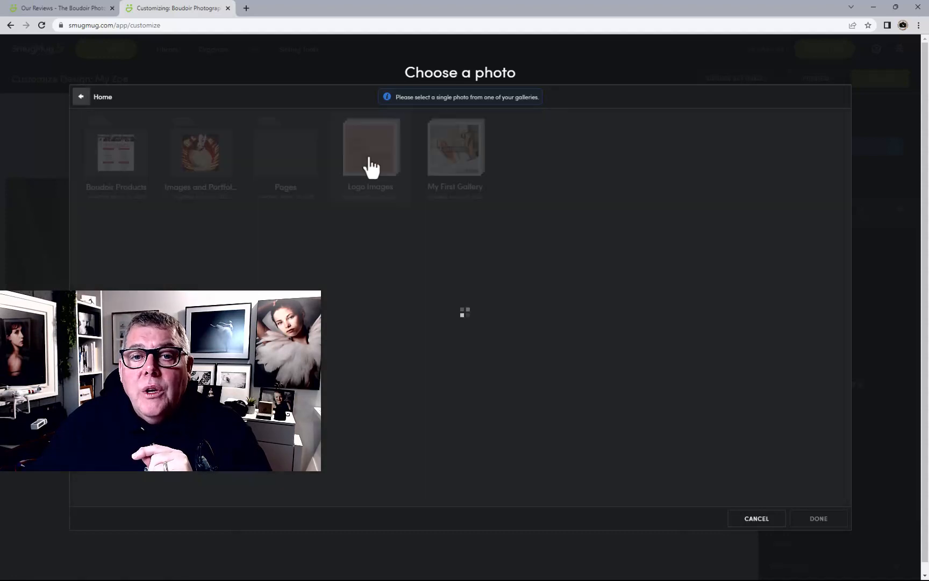
click(114, 161)
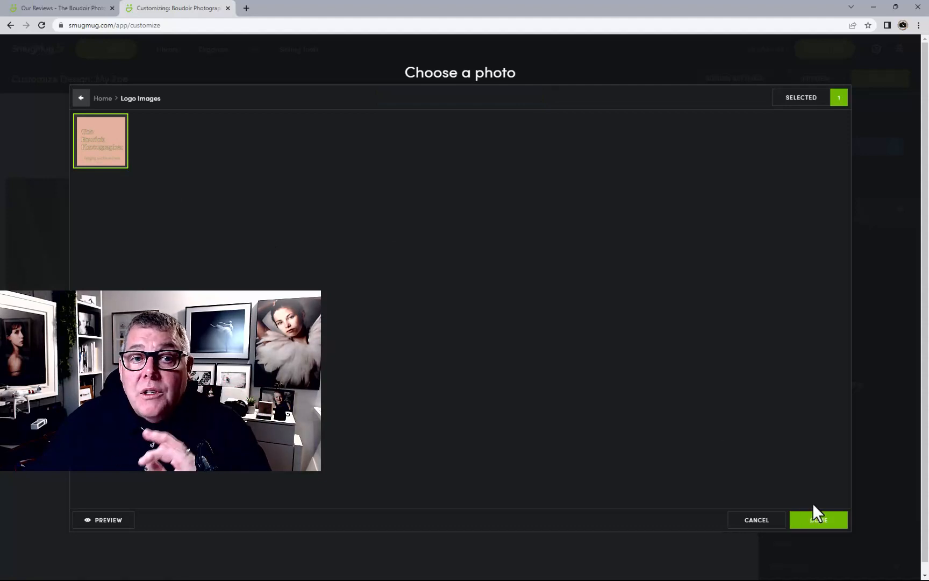
click(818, 520)
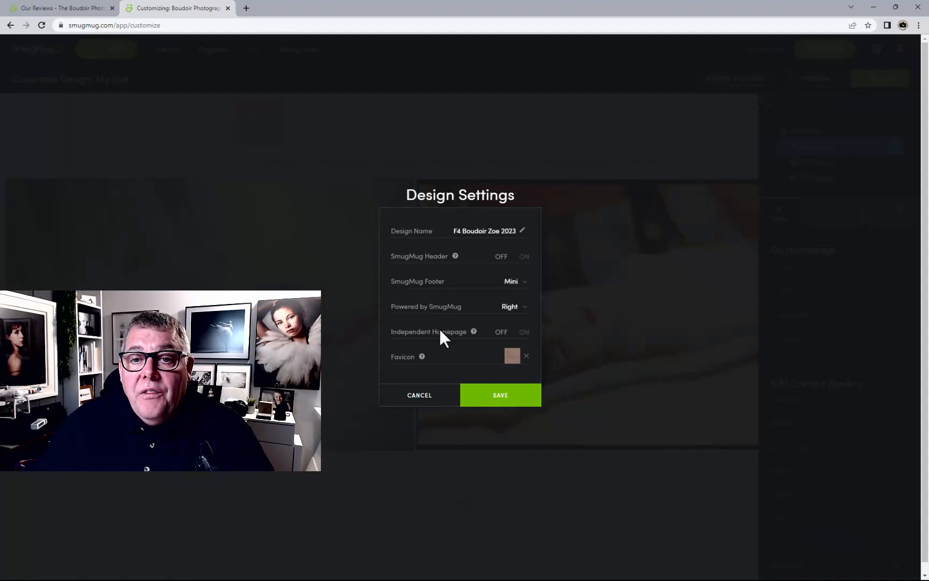
click(521, 333)
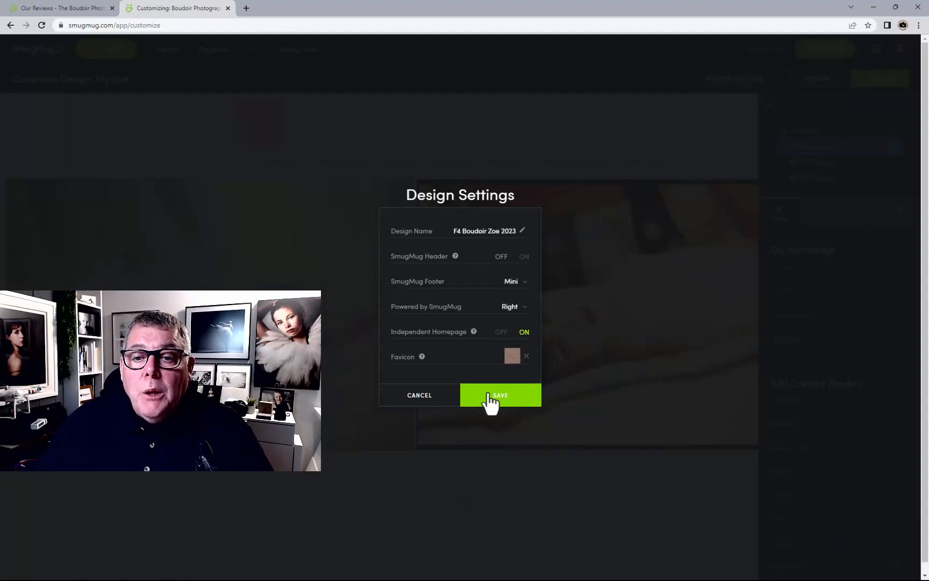
click(491, 401)
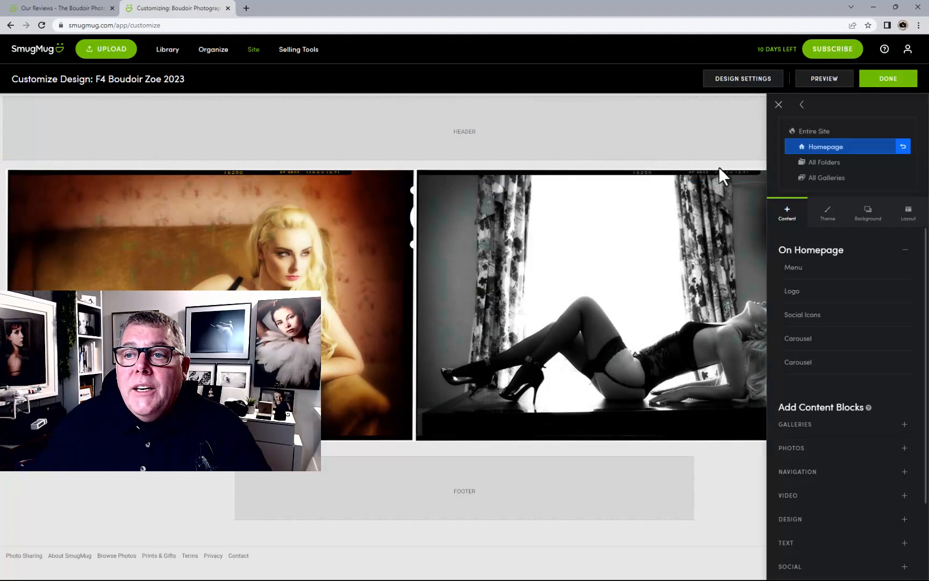
Check the Entire Site layout, return to the Homepage layout and add a Title content block above the carousel
click(823, 134)
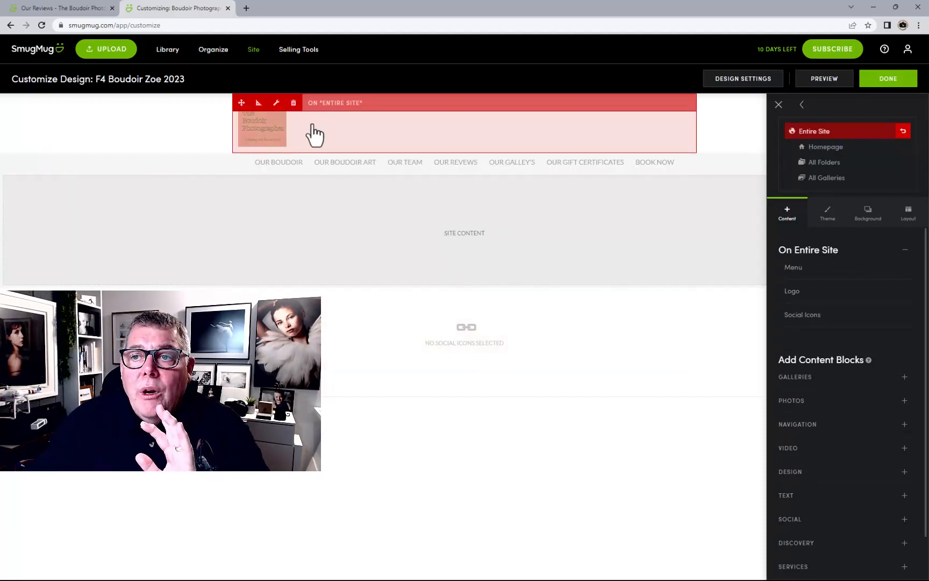
click(818, 148)
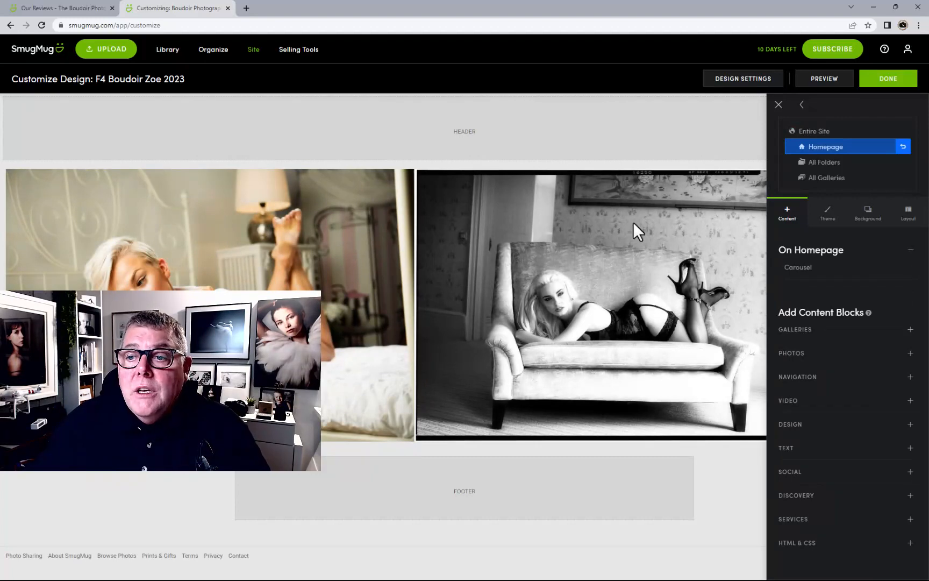
click(791, 455)
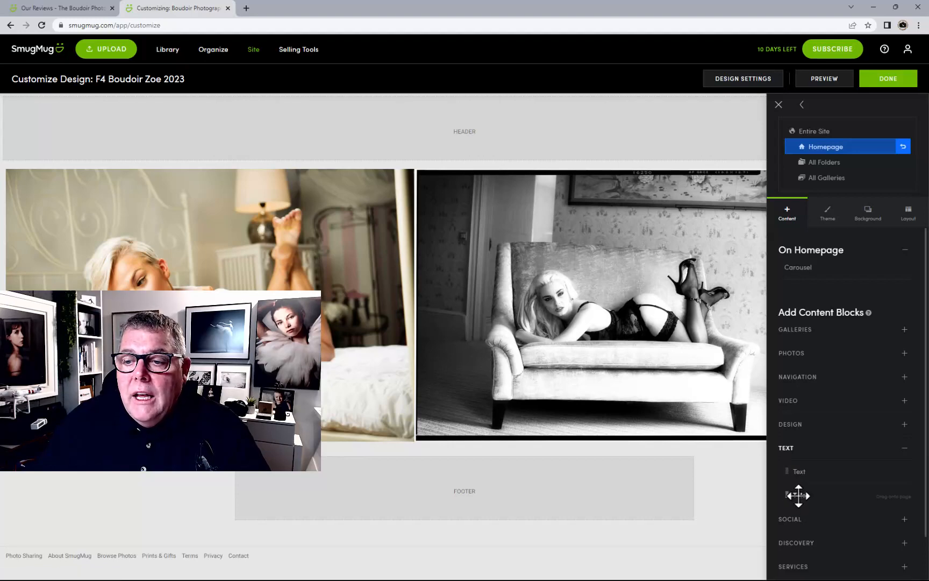
drag(798, 495, 450, 161)
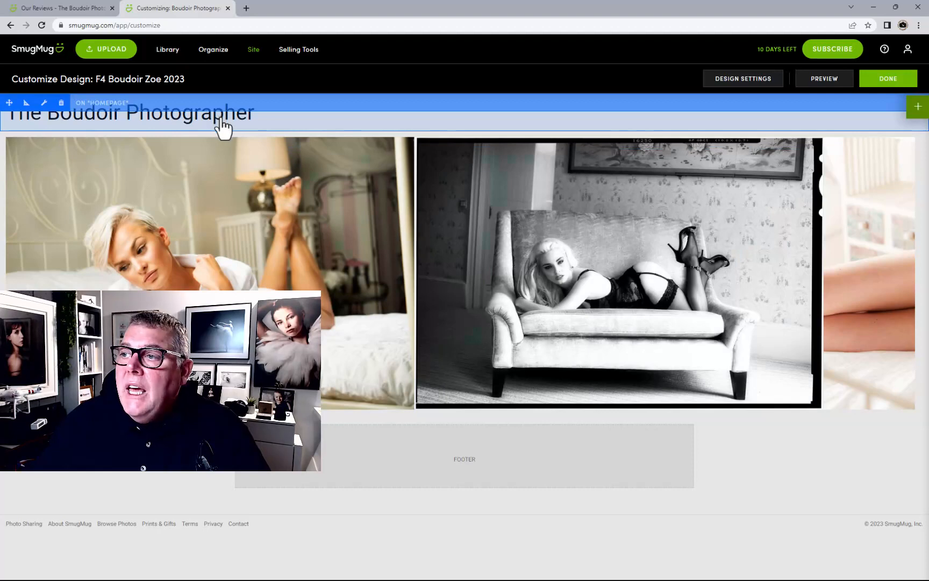
Center the homepage title "The Boudoir Photographer", set its color to Muted and apply the changes
click(223, 128)
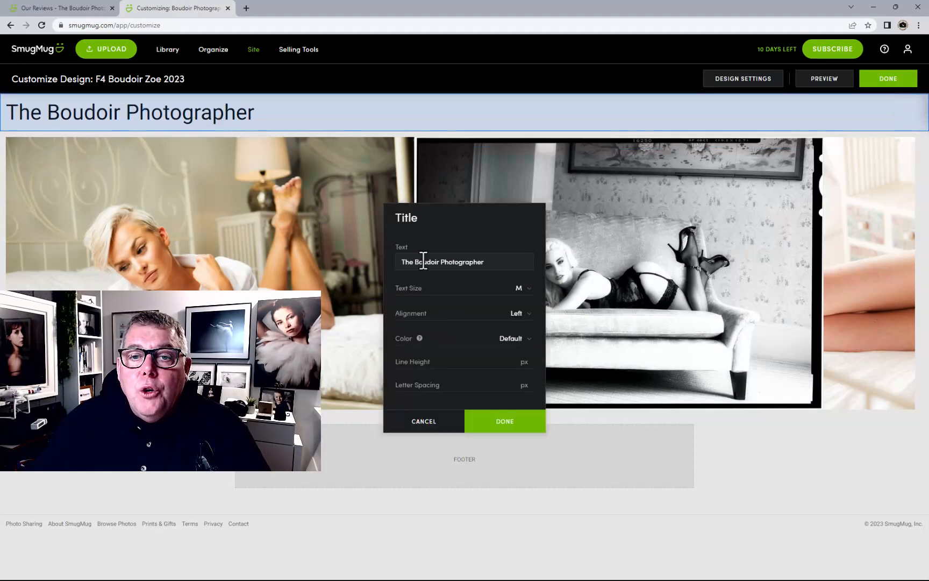
click(517, 317)
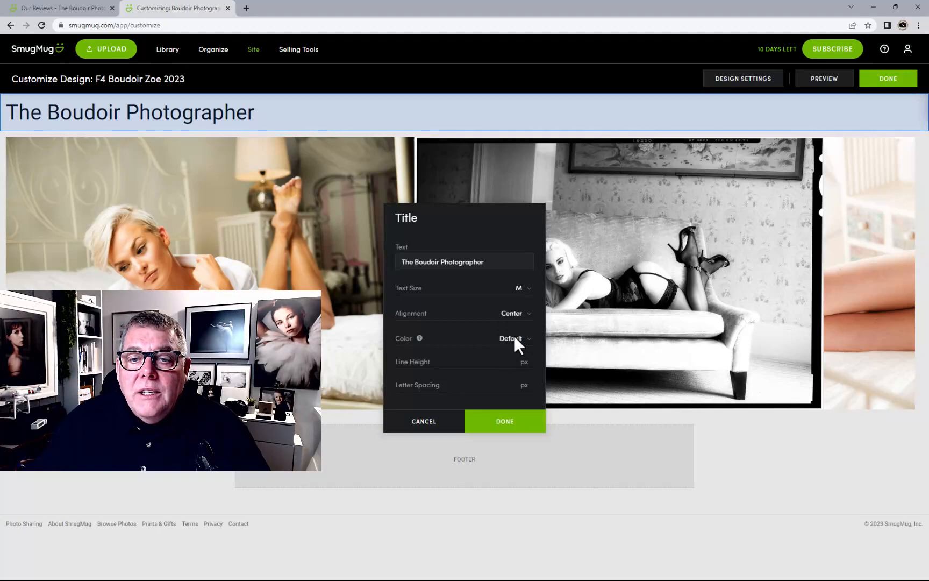
click(513, 340)
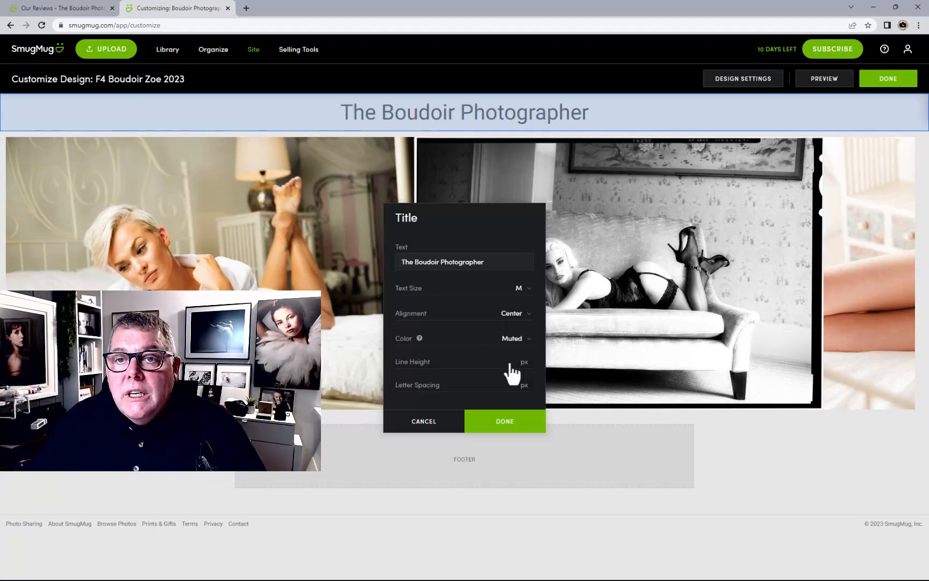
click(508, 369)
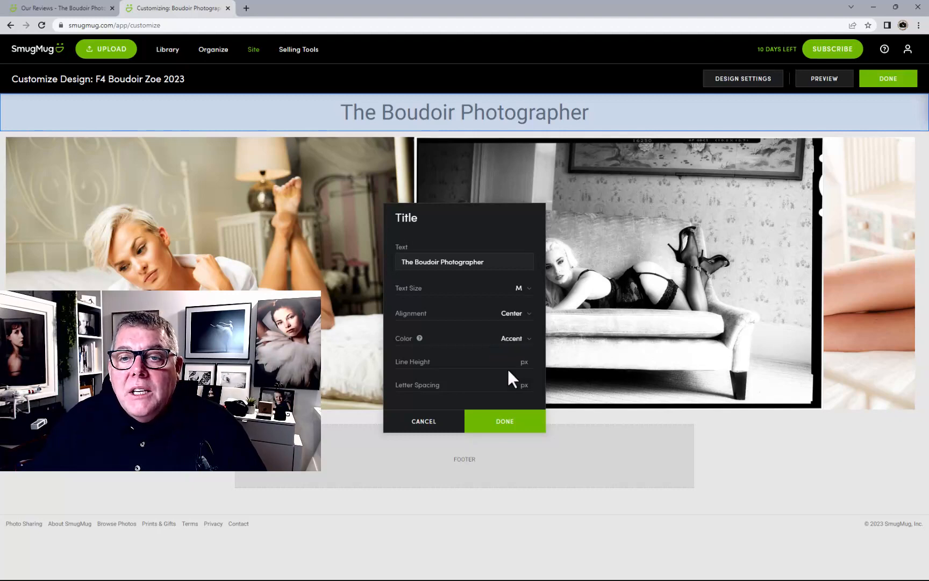
click(511, 344)
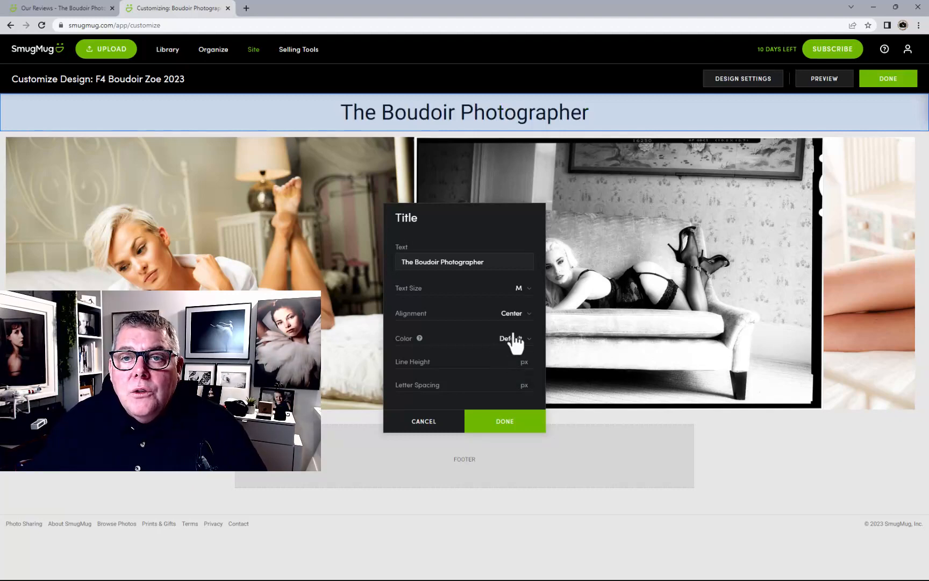
click(514, 341)
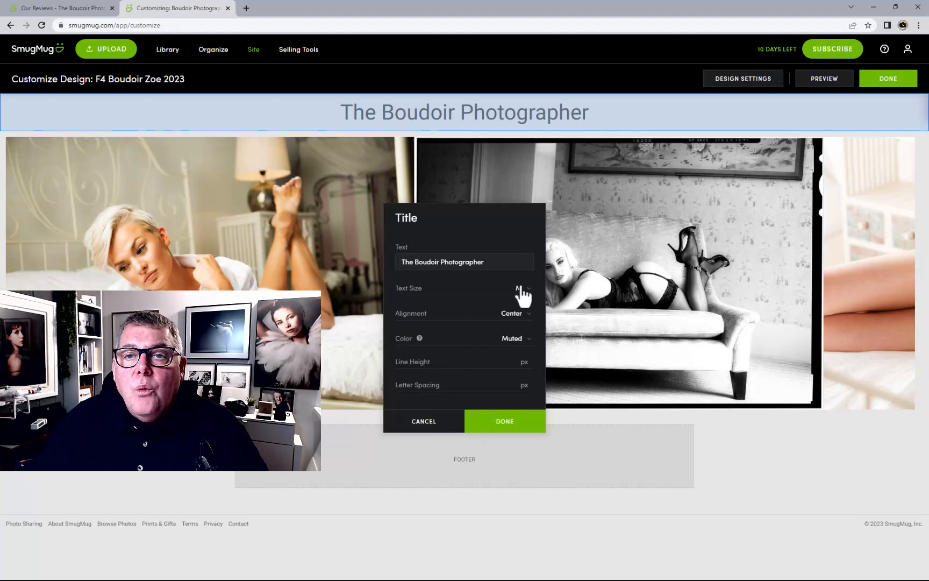
click(494, 424)
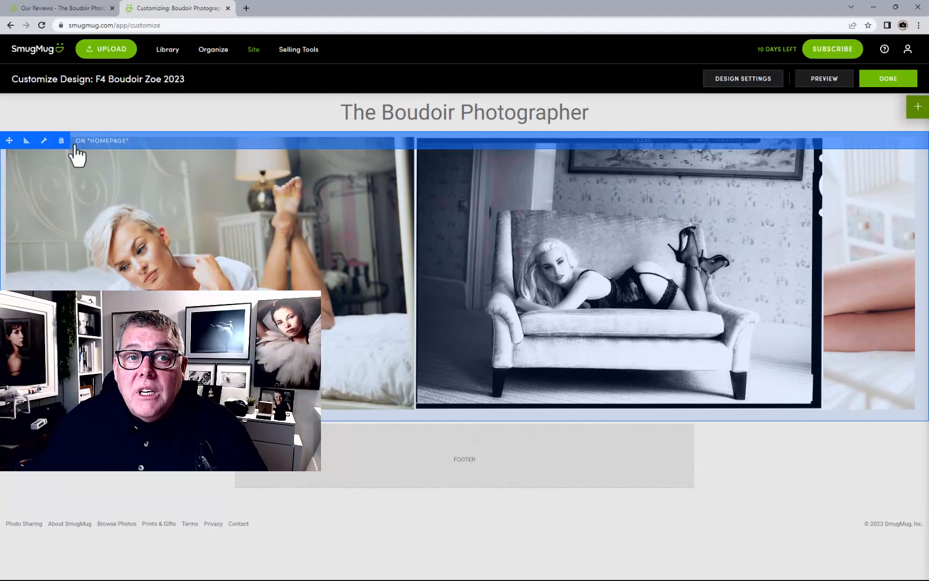
Delete the homepage's existing carousel and place a new Carousel content block in the center area below the title
click(60, 141)
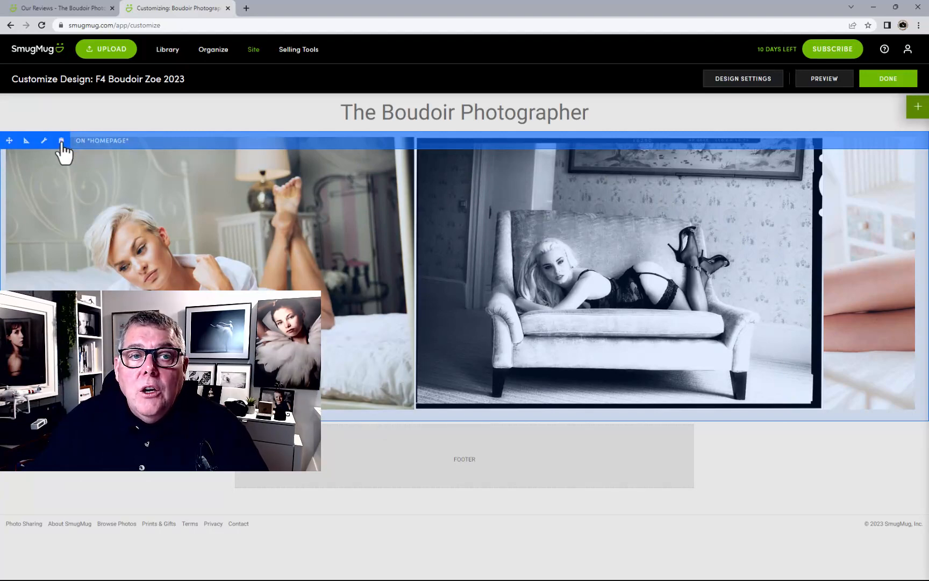
click(488, 359)
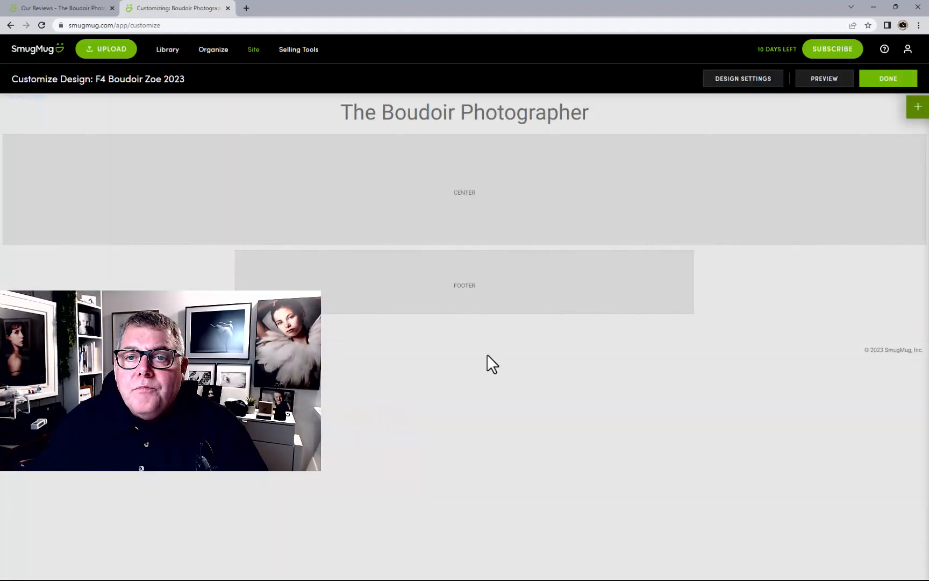
click(914, 113)
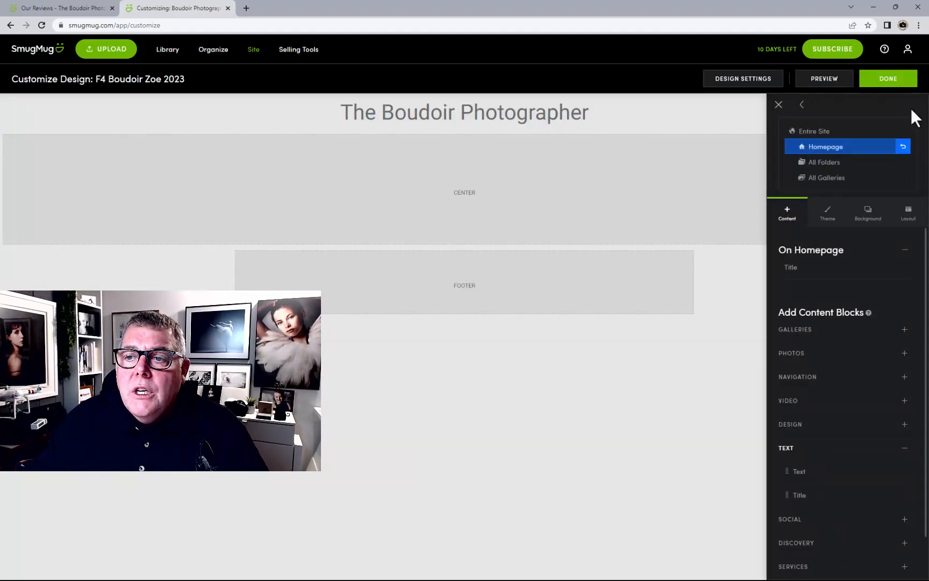
click(789, 355)
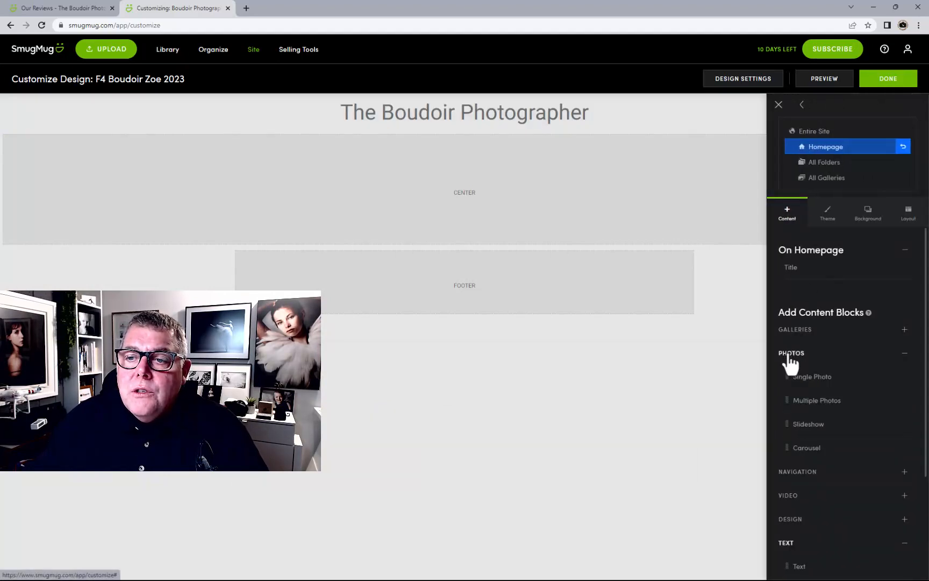
drag(805, 446, 467, 159)
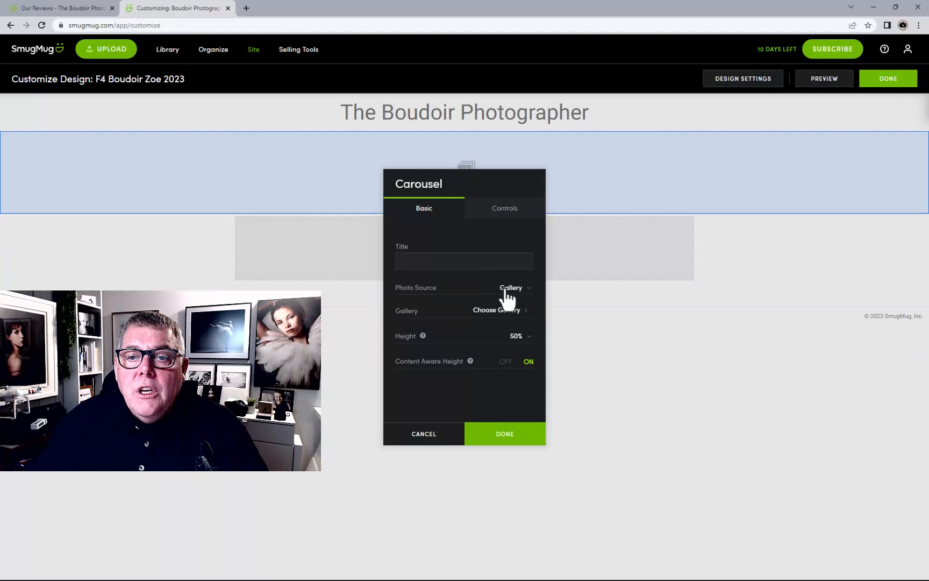
Use My First Gallery as the new carousel's gallery photo source, keep the height at 50% and apply the carousel settings
click(507, 291)
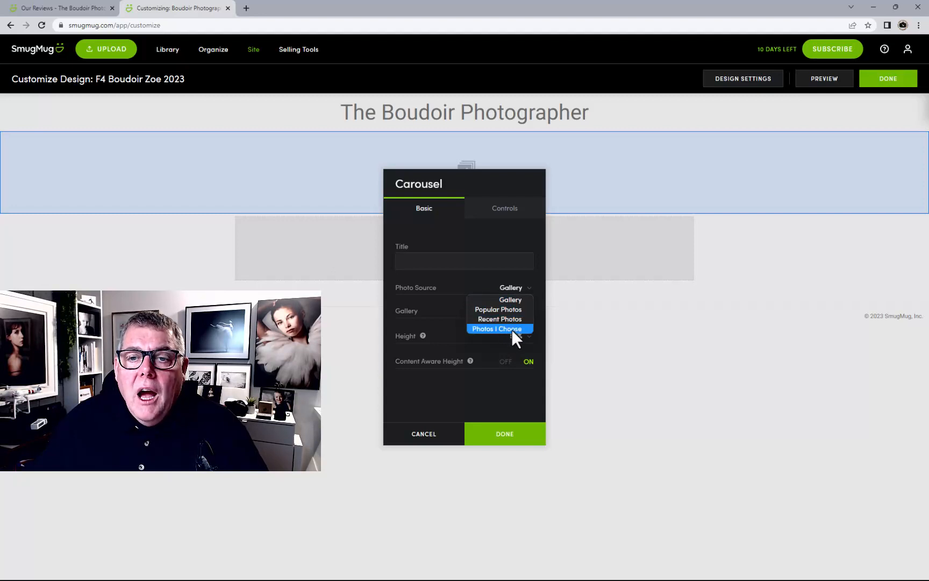
click(510, 299)
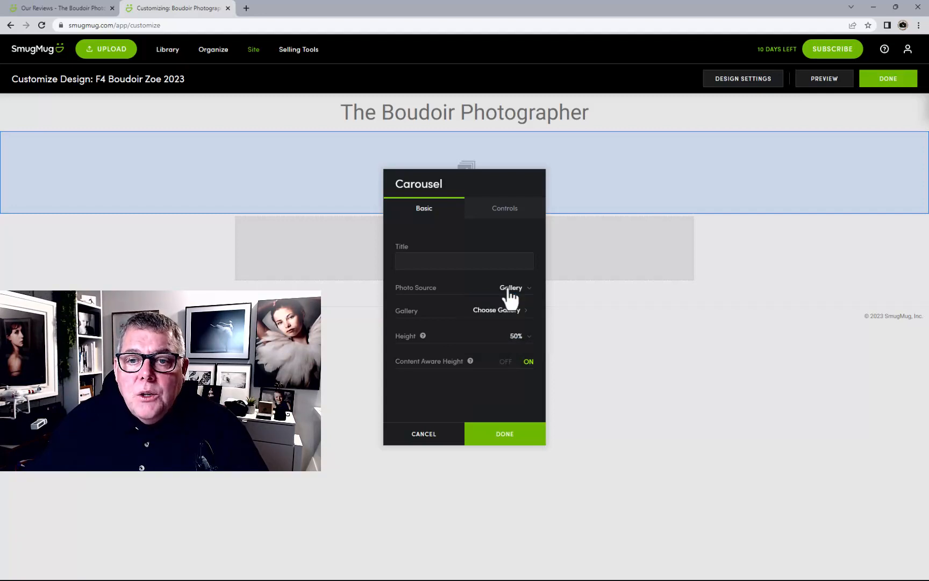
click(497, 311)
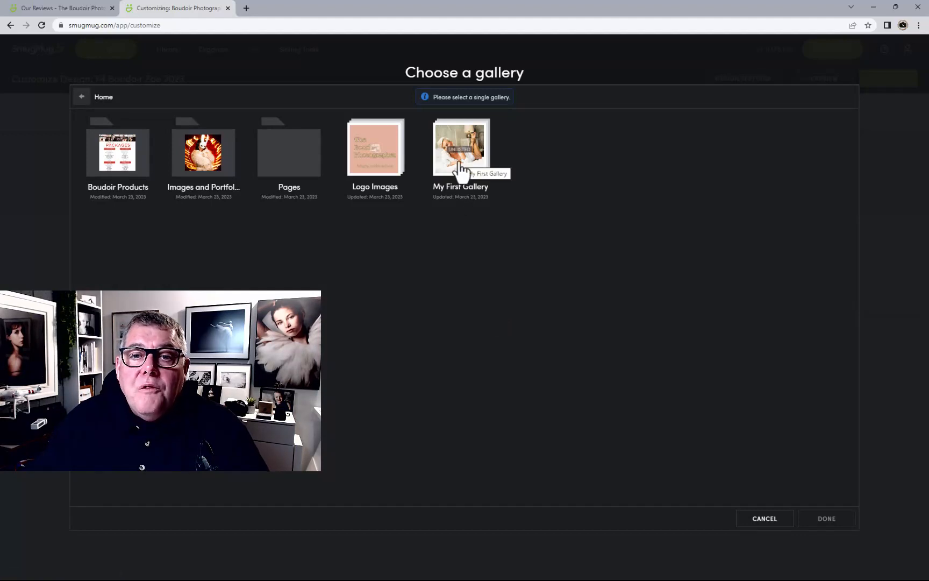
click(187, 169)
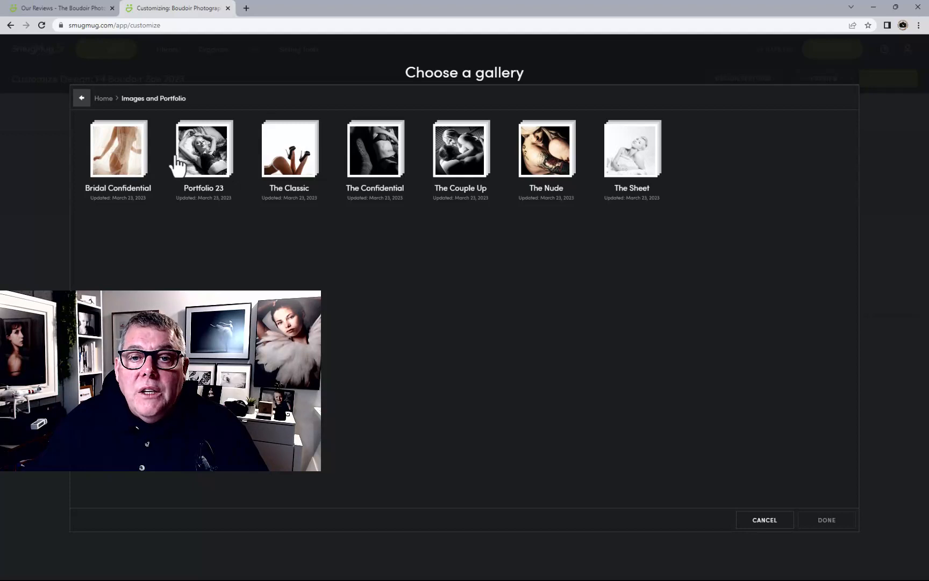
click(103, 99)
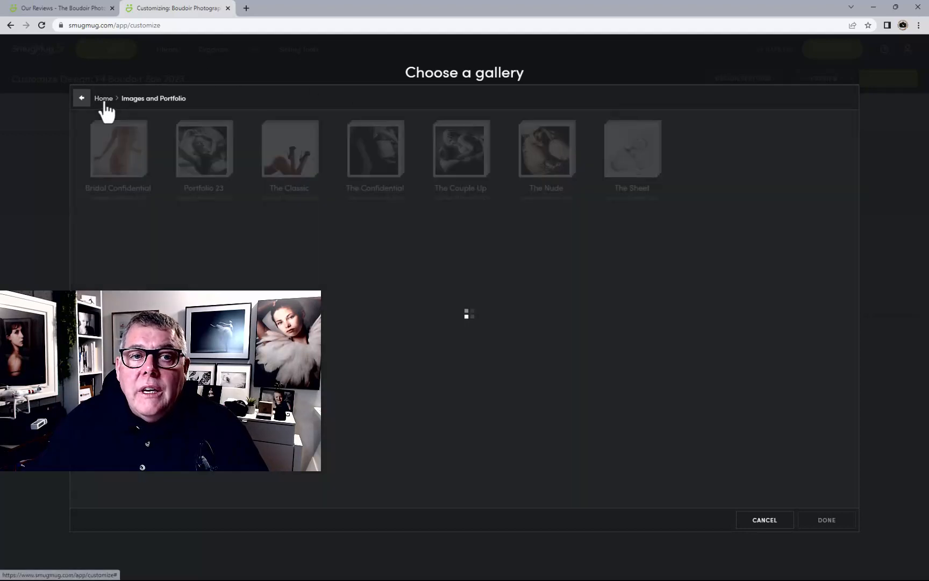
click(474, 182)
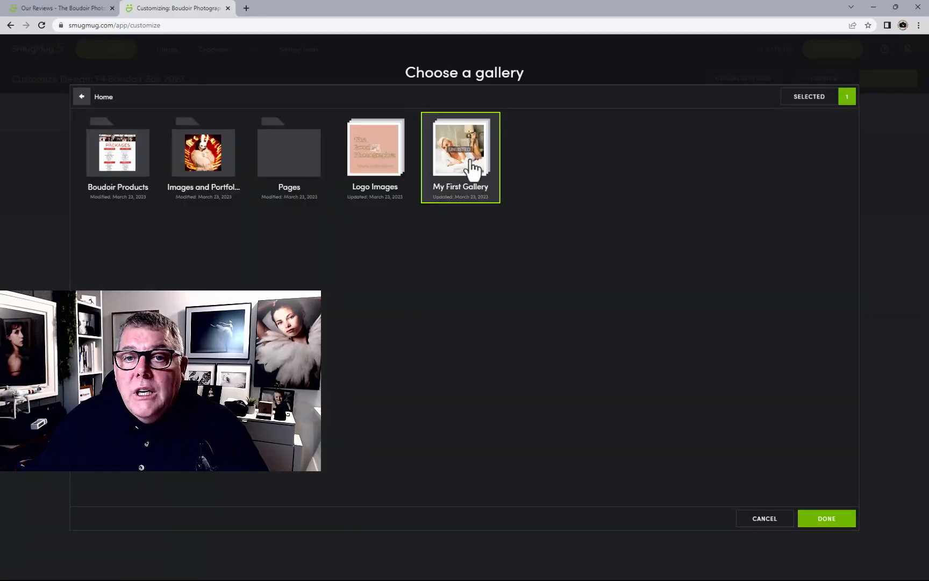
click(825, 524)
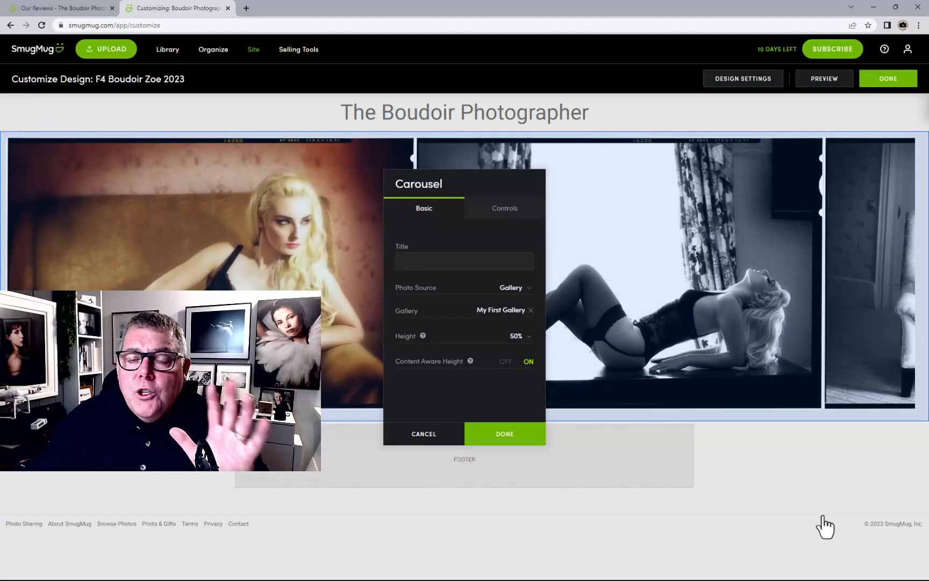
click(518, 337)
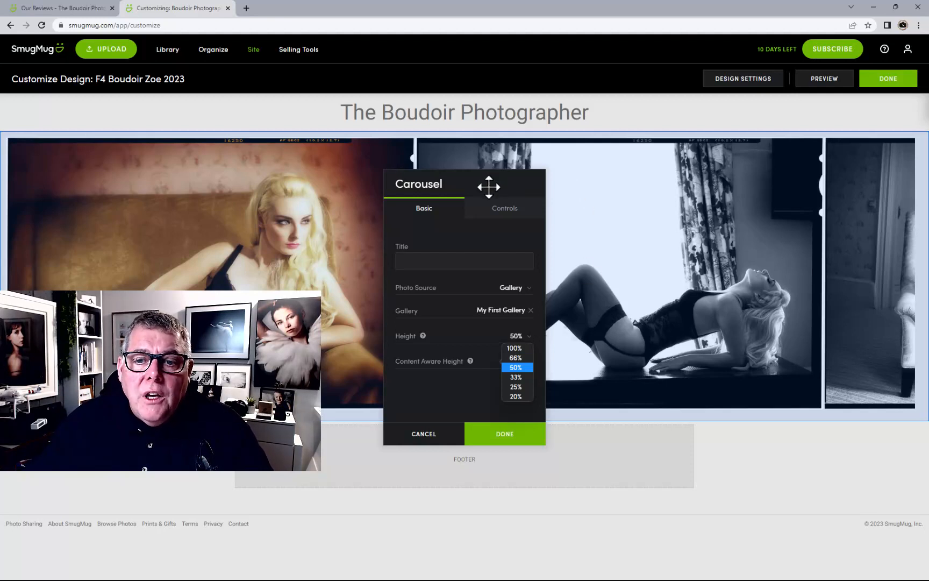
click(504, 440)
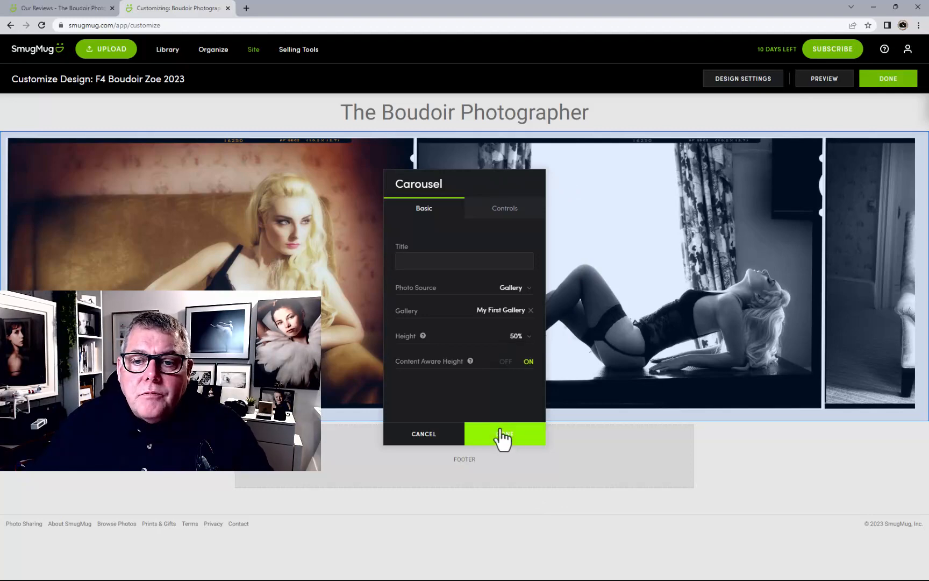
click(503, 440)
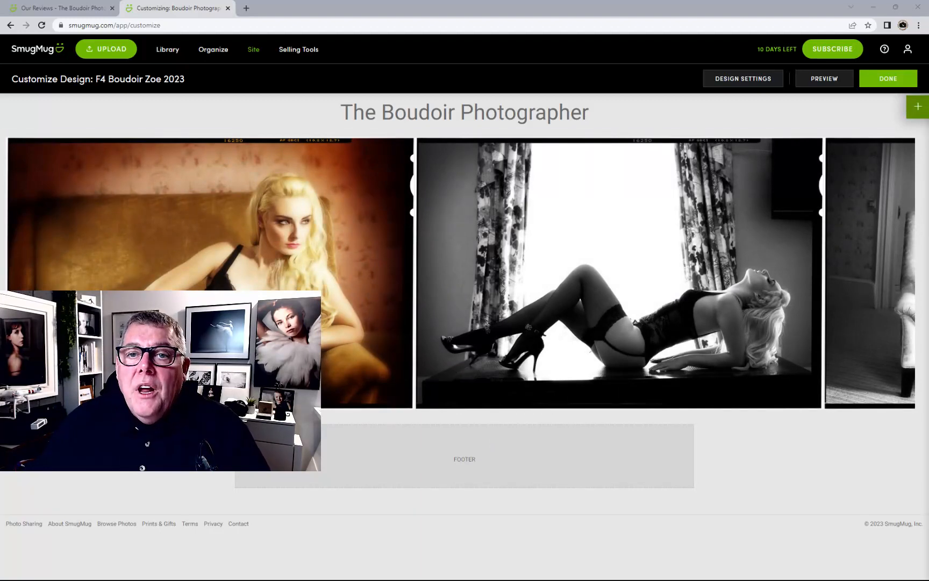
Add a Title content block below the homepage carousel with the text "Empowering Women of All Generations"
click(918, 106)
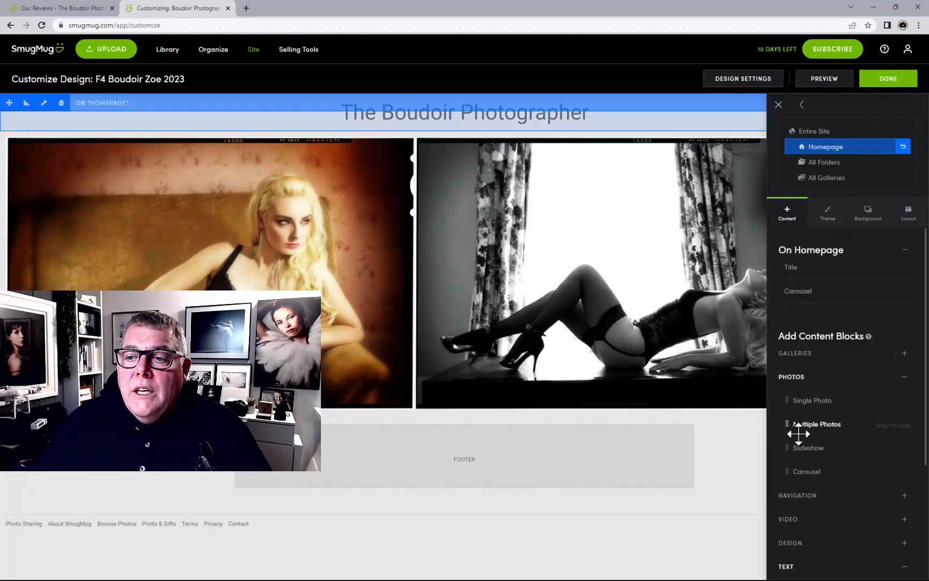
scroll(823, 511, down, 3)
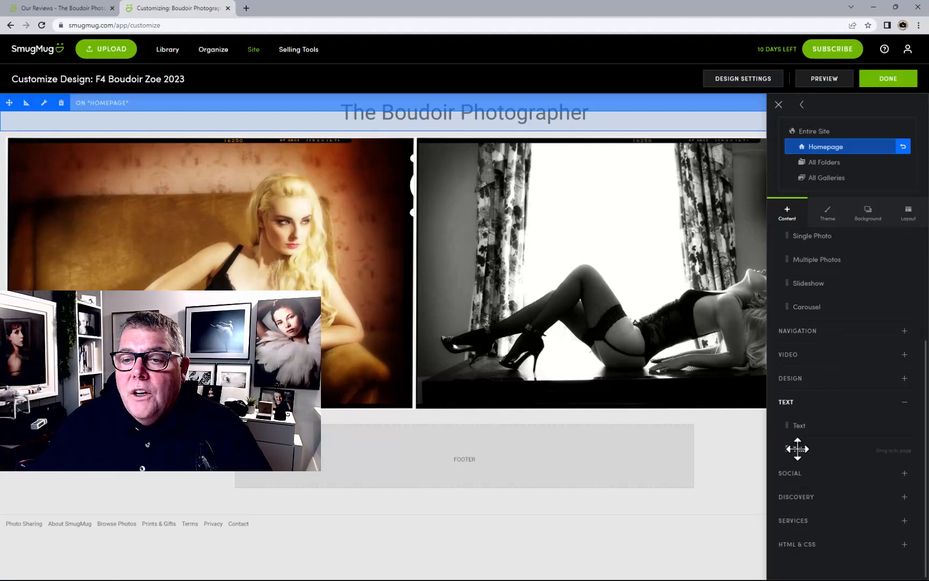
drag(797, 450, 456, 413)
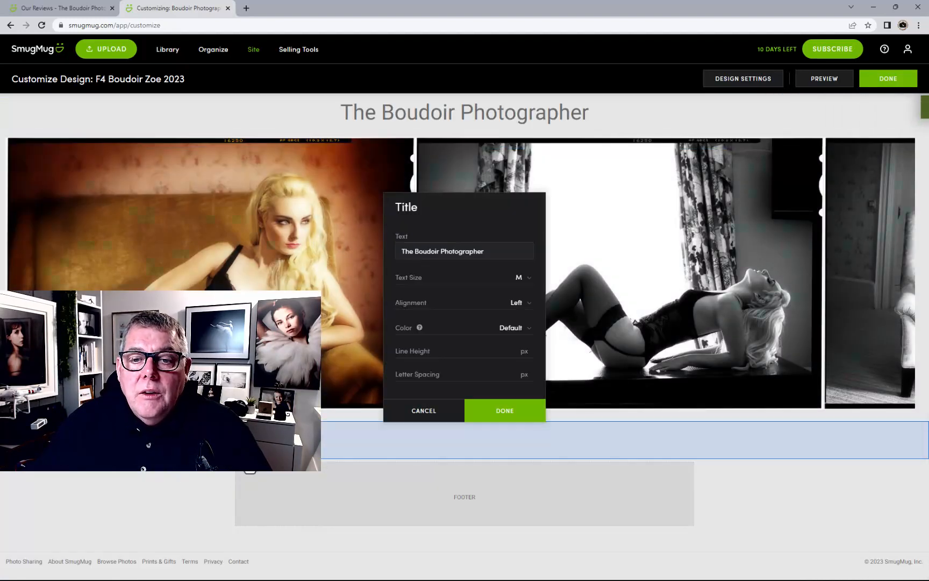
drag(502, 251, 305, 247)
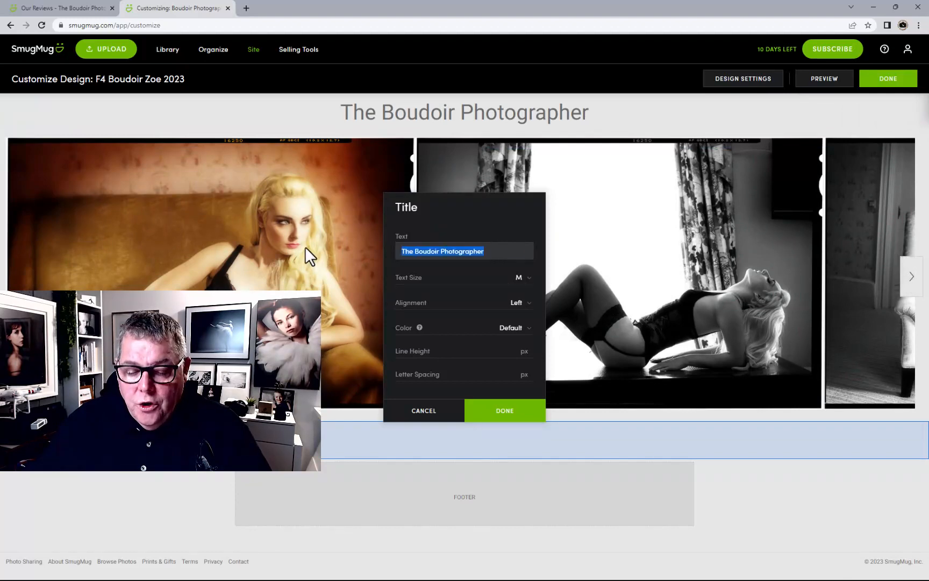
text(Empowering Women of All Generations)
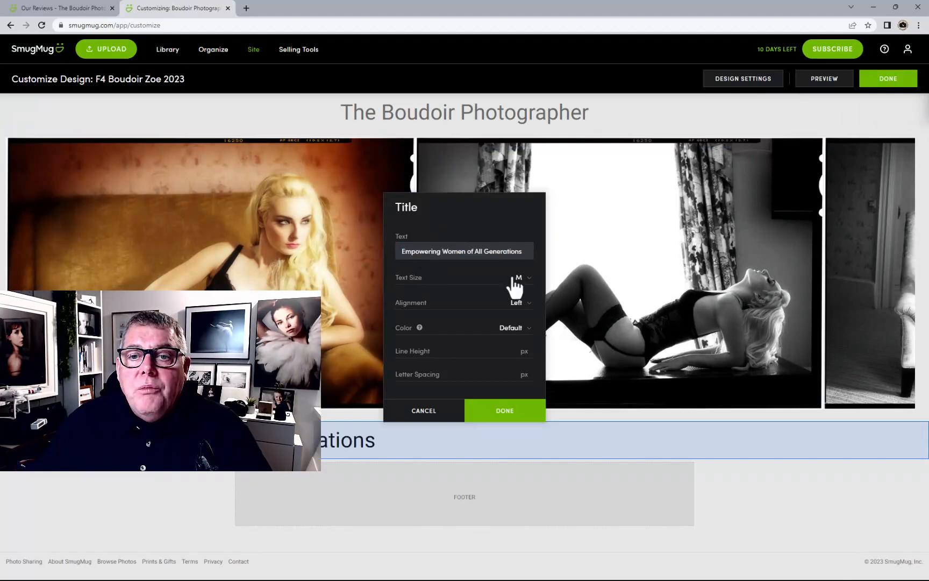
Center the "Empowering Women of All Generations" title, set its color to Muted and apply the changes
click(514, 304)
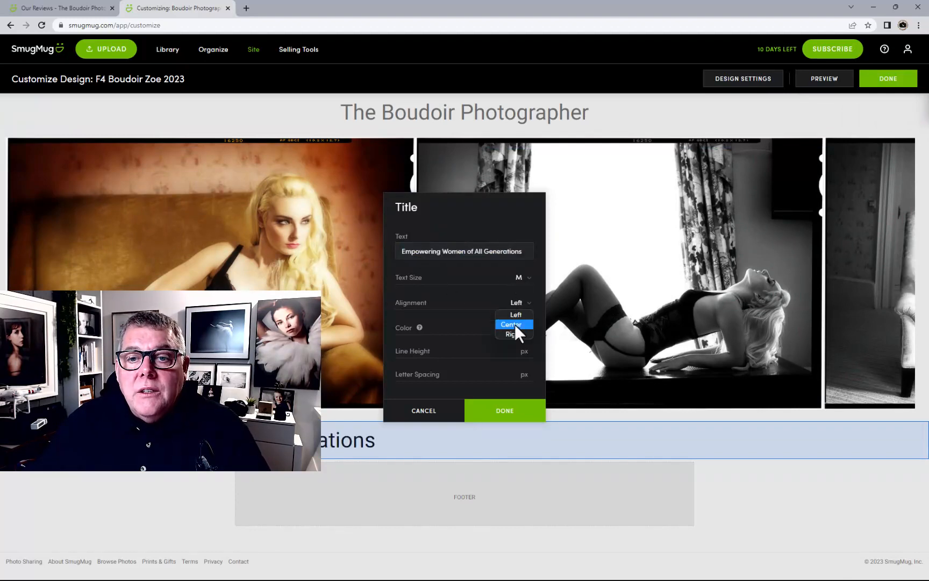
click(514, 325)
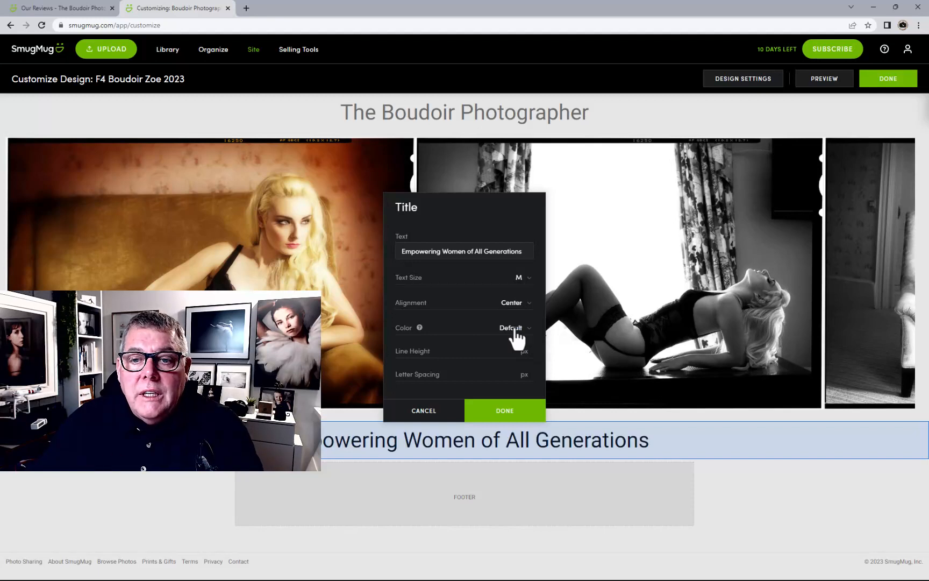
click(513, 329)
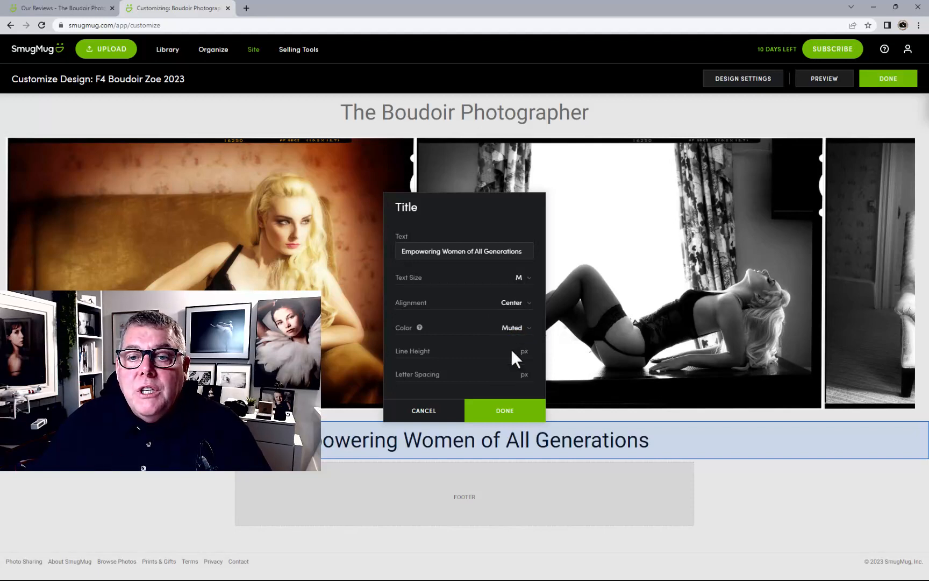
click(505, 413)
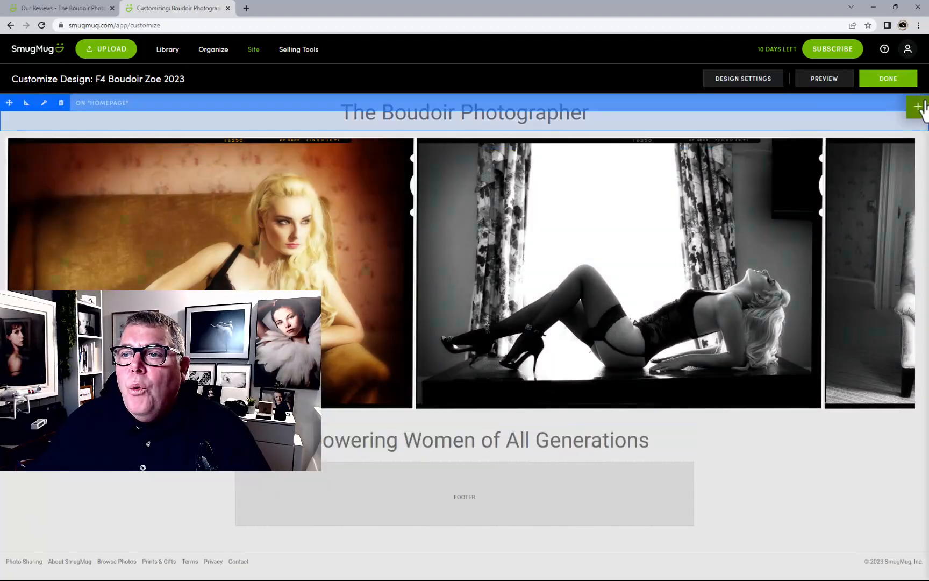
Add a Text content block below the second title, enter the quote starting "The most important part about photography for me" and center all of it
click(922, 110)
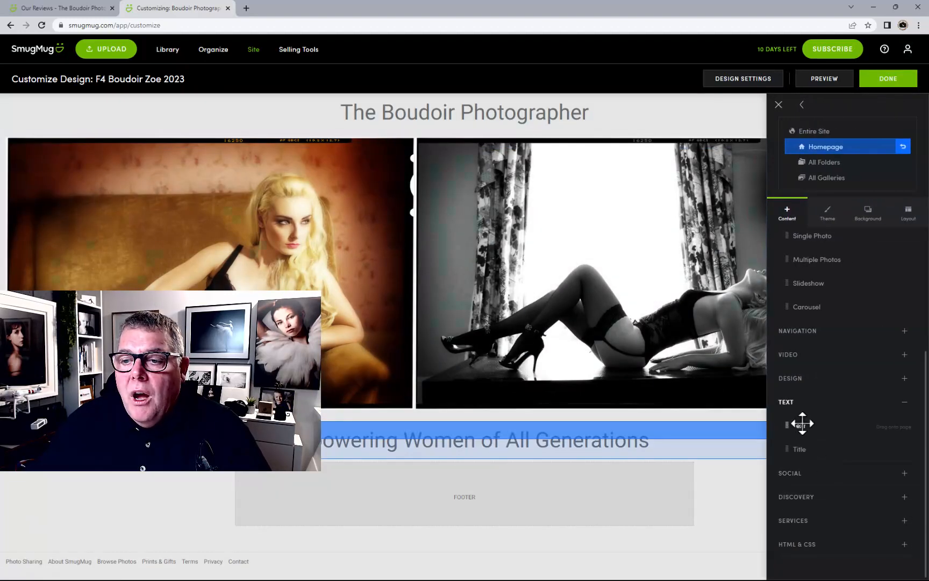
drag(803, 423, 461, 489)
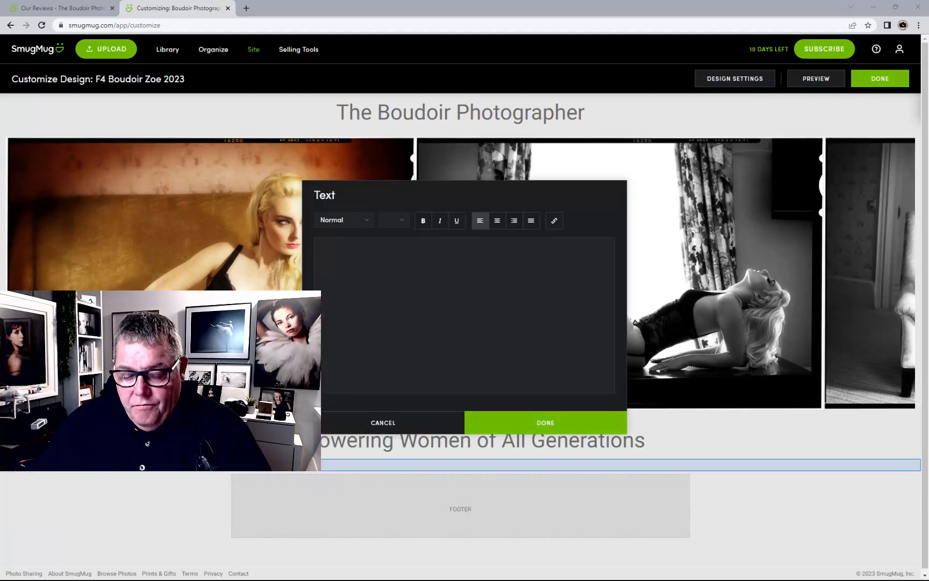
click(383, 262)
text("The most important part about photography for me is to make sure that my boudoir client leaves more empowered than they arrived at the studio. The session is designed to bring our a real you and not to make you look like someone else. Whether the portraits are as a gift for someone special or the experience is something just for you, the session is designed to bring out your real diva or even show a more 50 shades persona, you can guarantee the experience will never be forgotten. From our first contact call to the collection of your amazing wall art we ensure you are our number one, with all the attention to detail you would really expect from a true portrait specialist" "Wall art is our speciality, that is why we don't do just loose prints or digital files. We want total control of the finish and quality to guarantee images that will last through." Mark Cleghorn FBIPP FMPA FRPS FSWPP QEP)
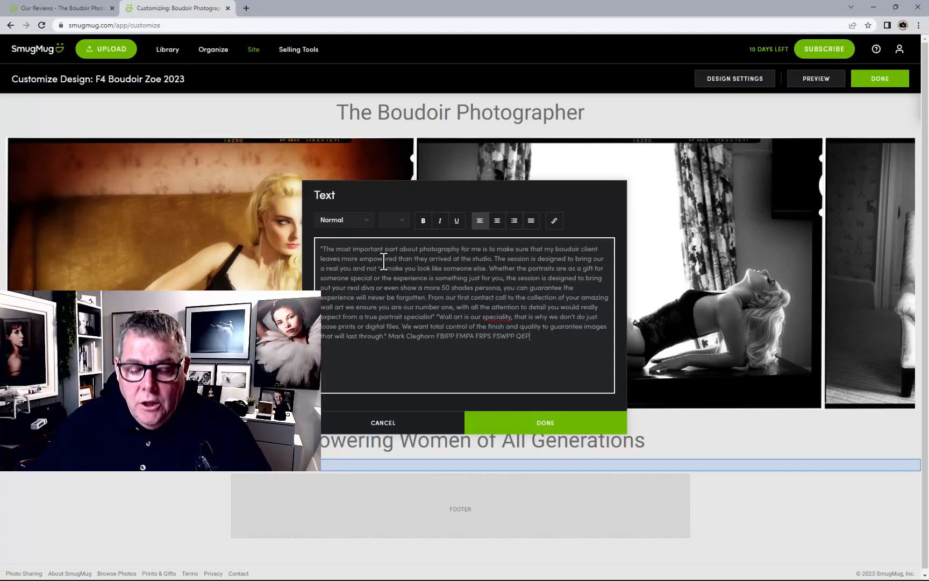
key(ctrl+a)
click(497, 221)
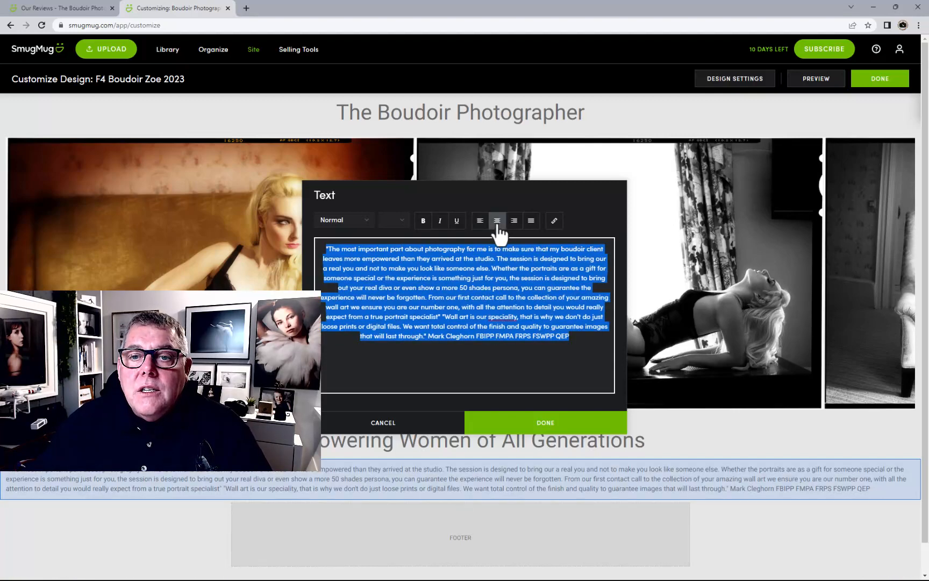
click(516, 357)
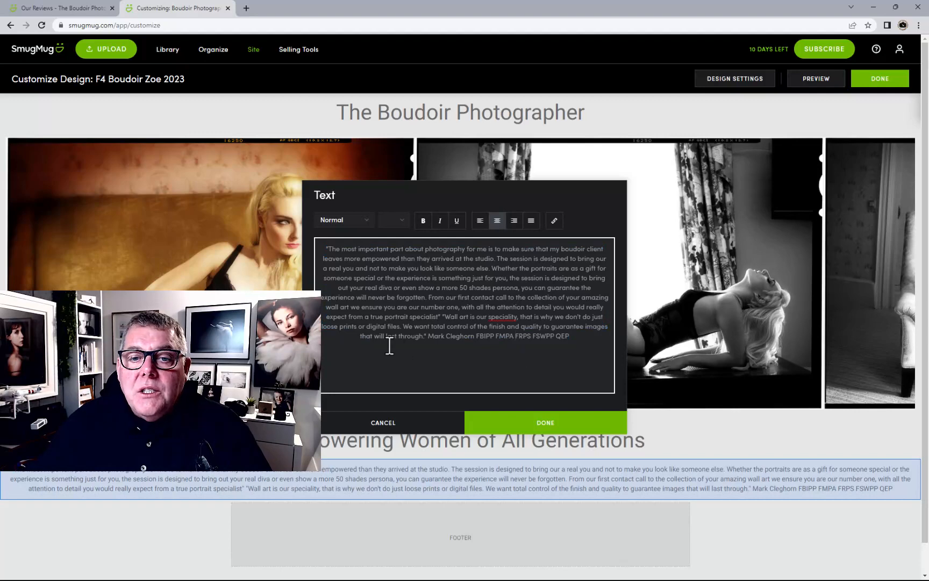
Break the quote into separate paragraphs at "Whether the portraits", "From our first contact call", "Wall art is our" and the photographer's signature
click(429, 336)
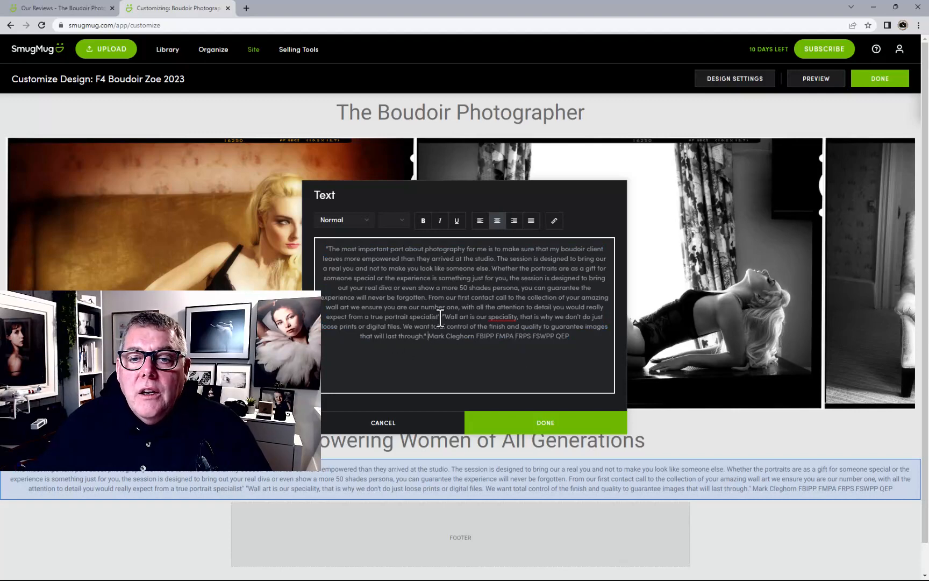
key(Return)
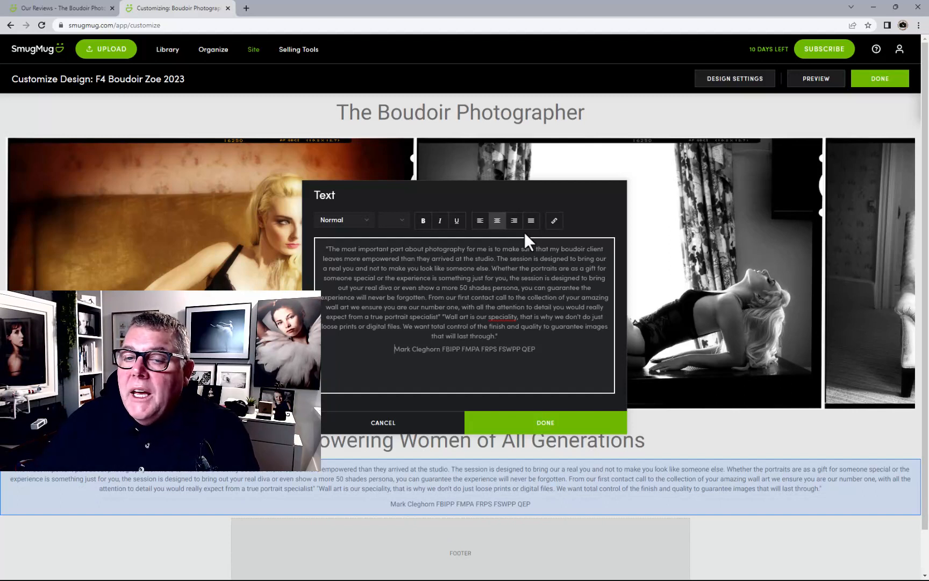
click(492, 267)
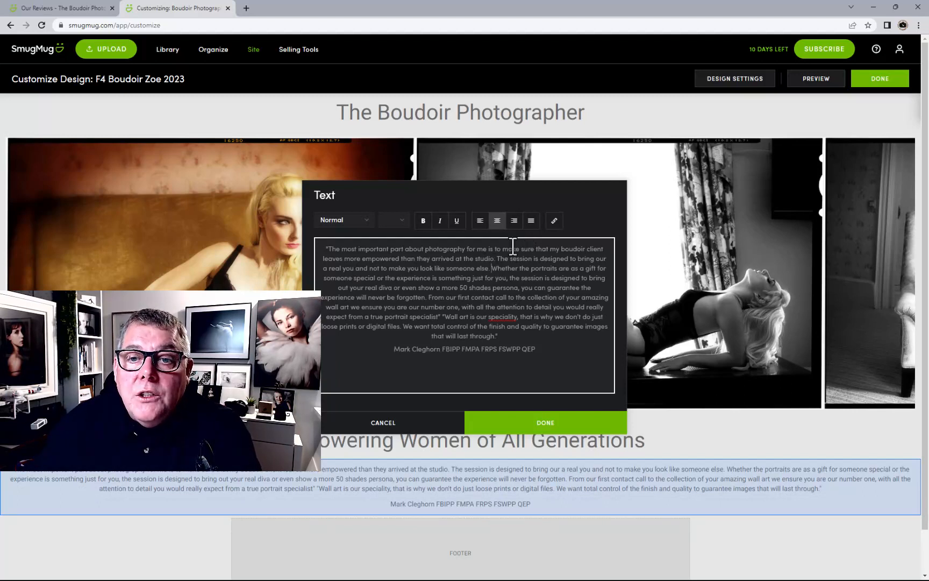
key(Return)
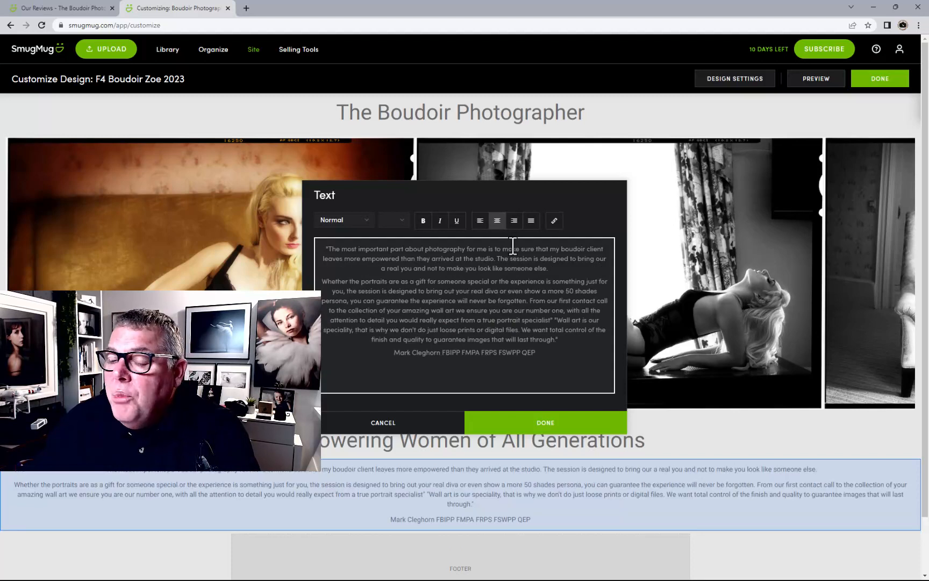
click(556, 320)
key(Return)
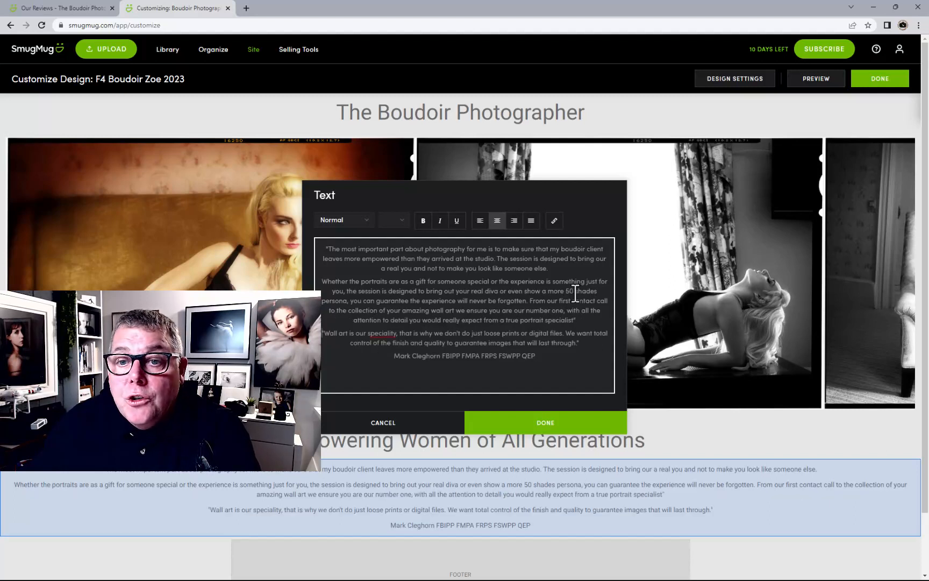
click(530, 301)
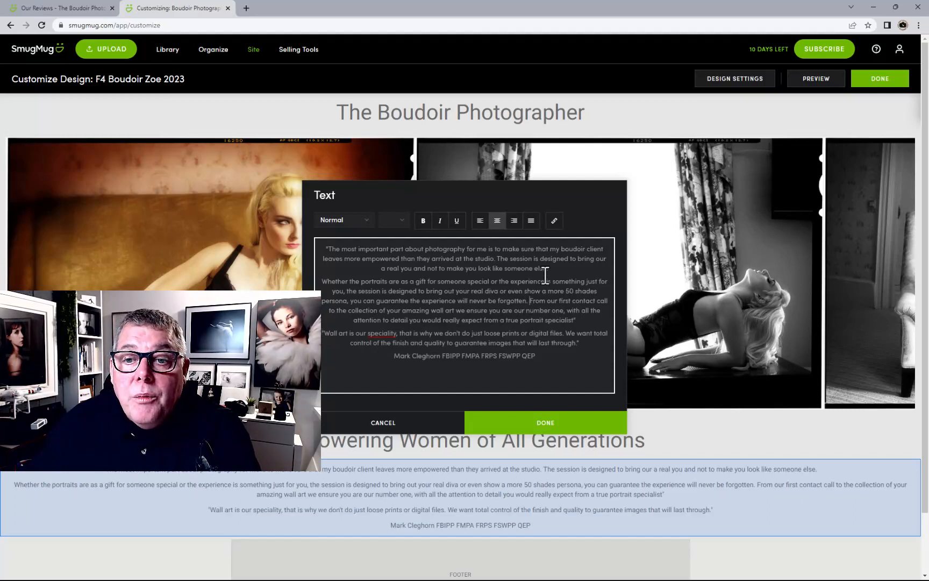
key(Return)
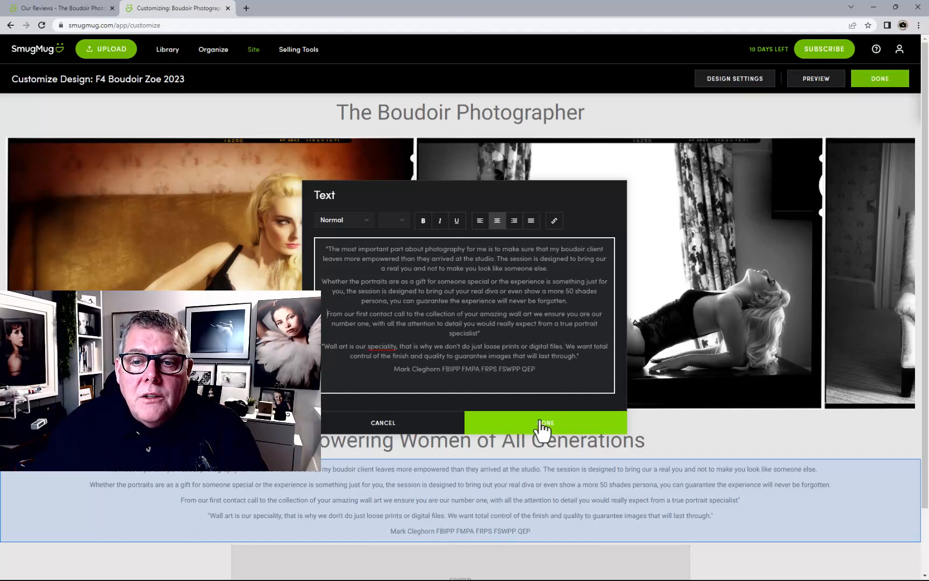
Replace the flagged word "speciality" with the spelling suggestion "specialty" and apply the text block
right_click(383, 346)
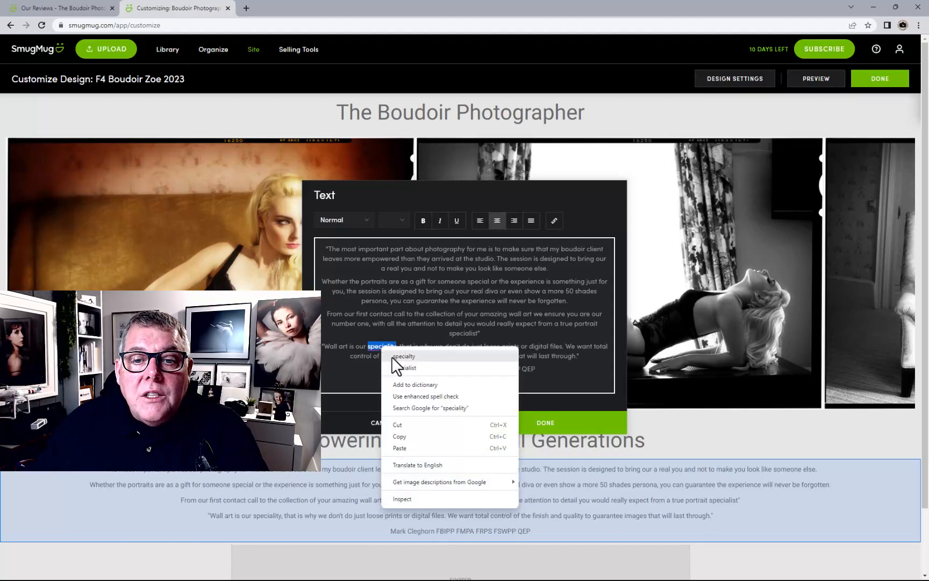
click(398, 357)
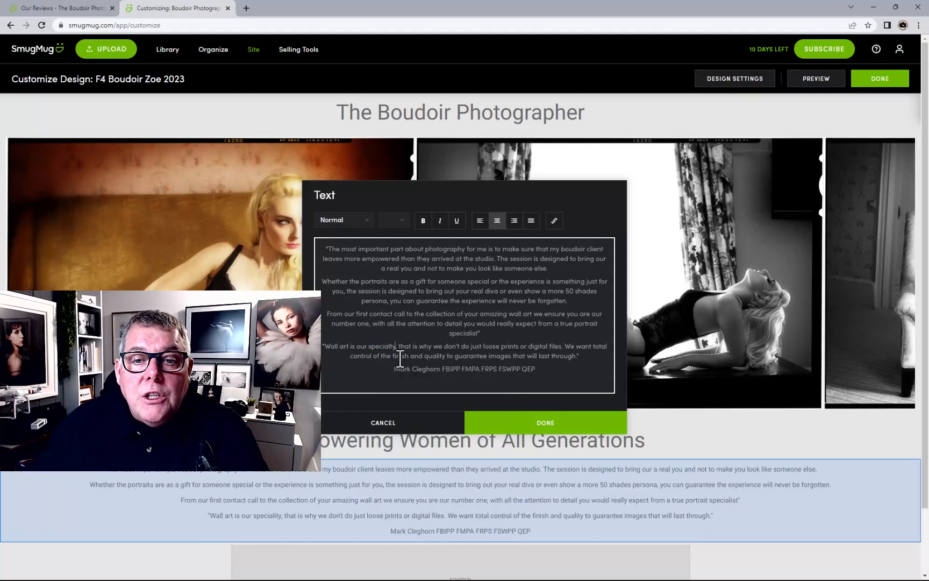
click(497, 428)
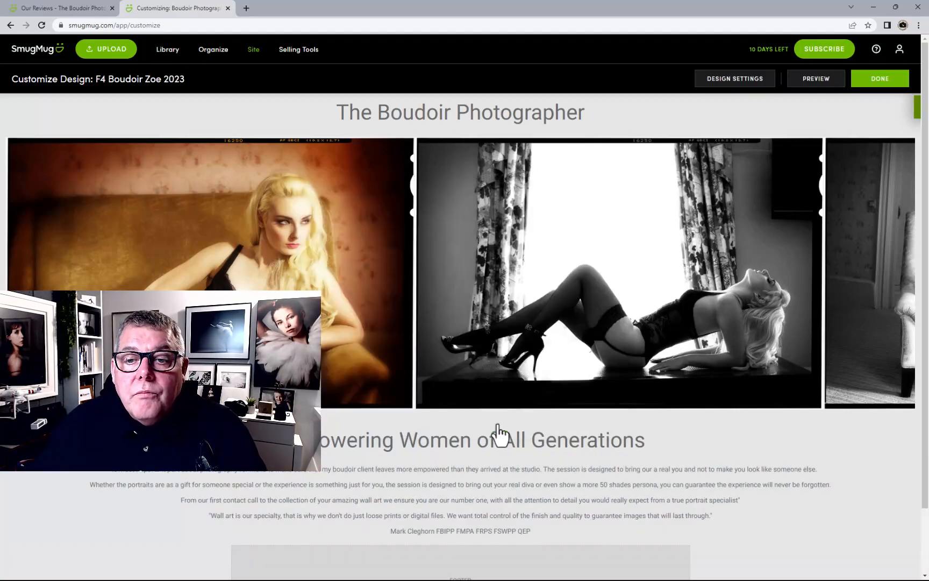
Add another Text content block between the quote and the footer reading "Book Your Boudoir Portrait Now" and center it
scroll(643, 352, down, 1)
scroll(642, 352, down, 2)
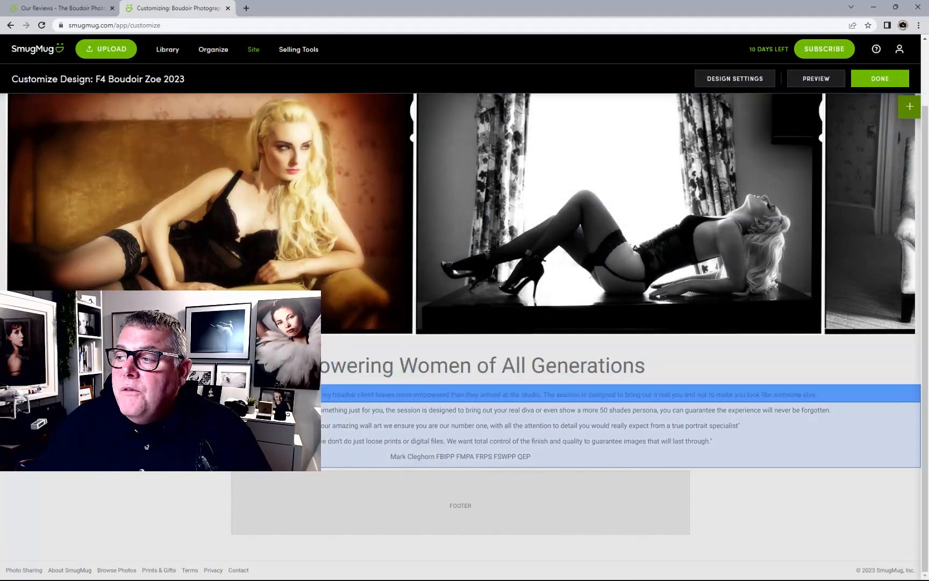
click(910, 108)
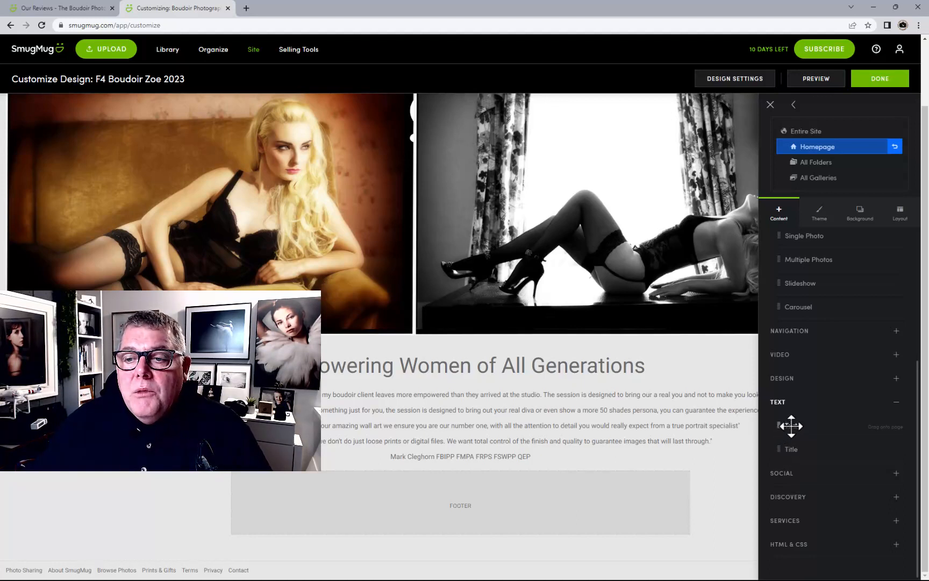
drag(790, 425, 472, 466)
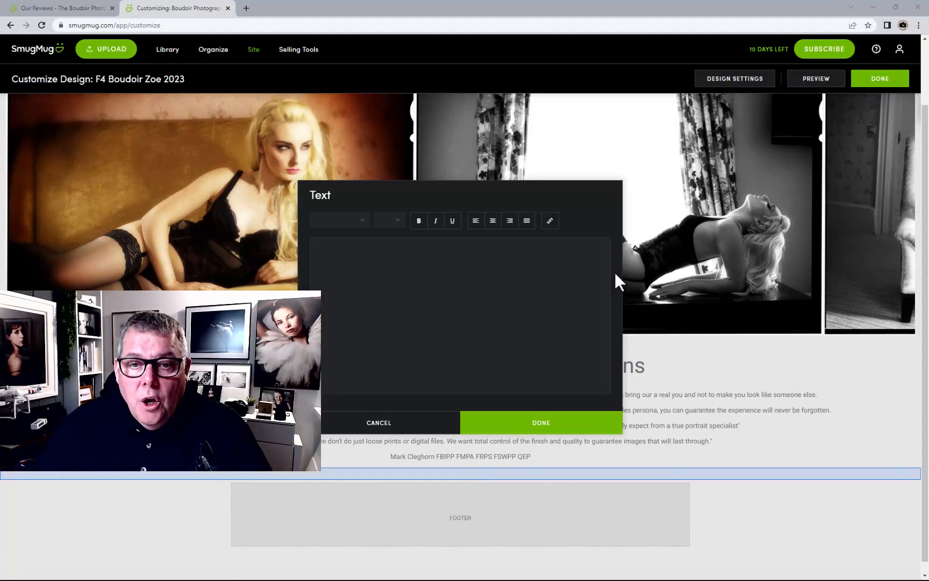
click(481, 266)
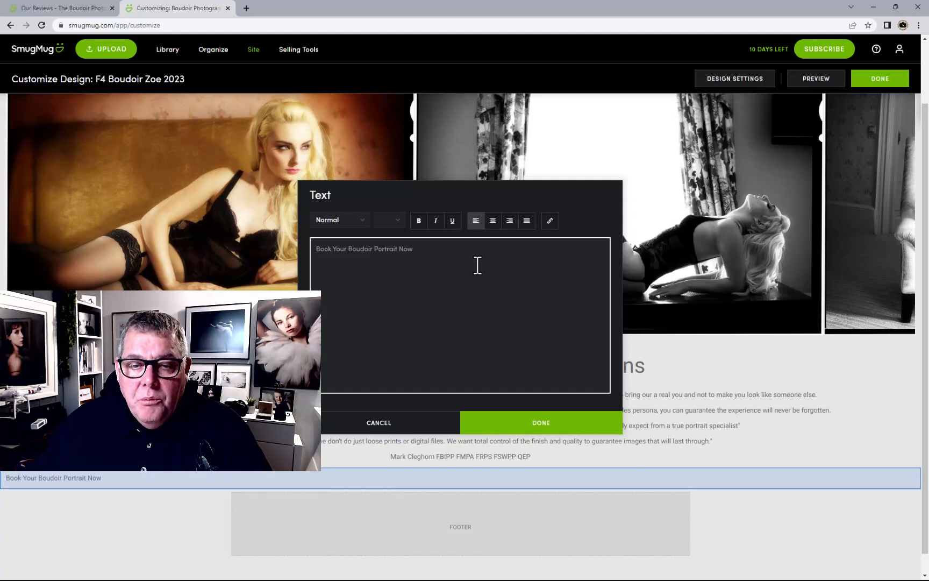
click(493, 221)
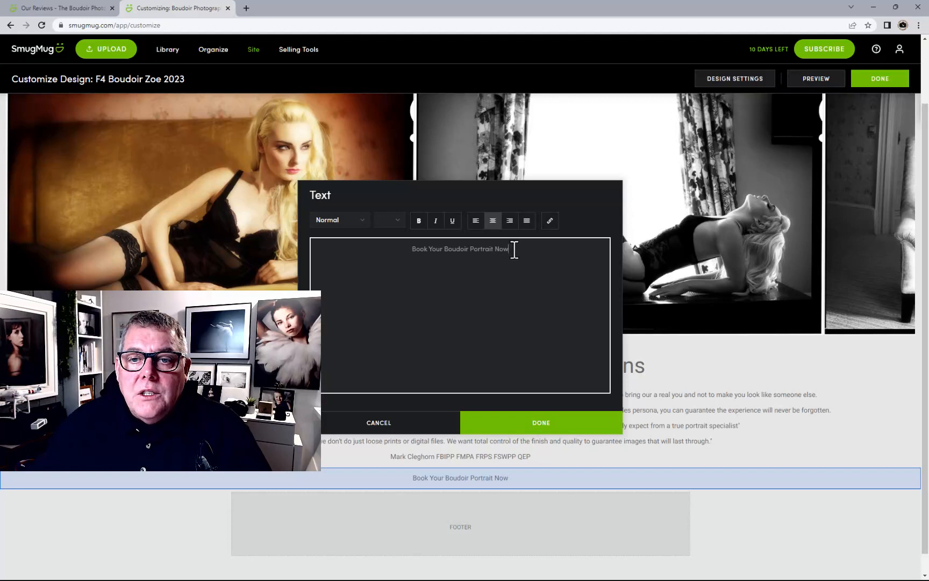
Format "Book Your Boudoir Portrait Now" as Heading - 1 and set its font size to 56
click(347, 222)
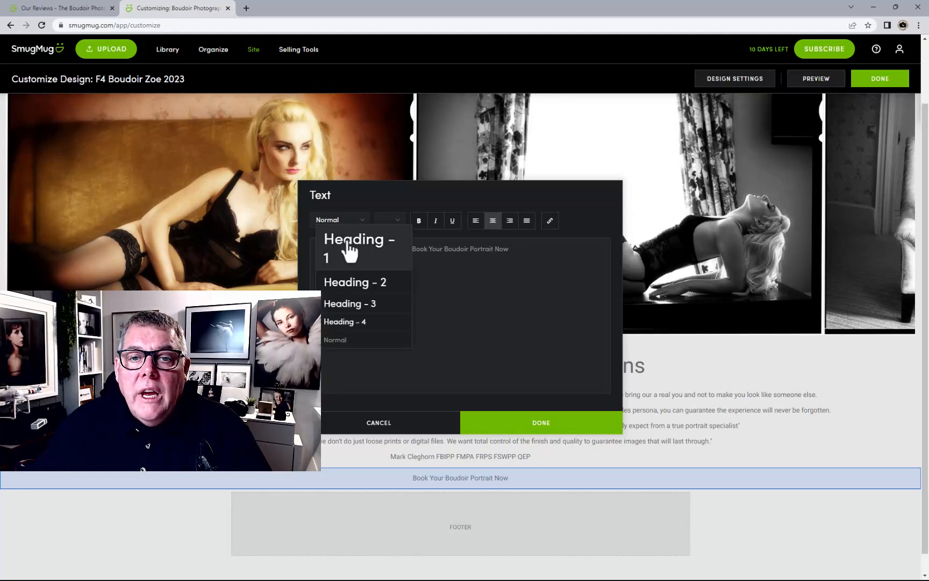
click(348, 247)
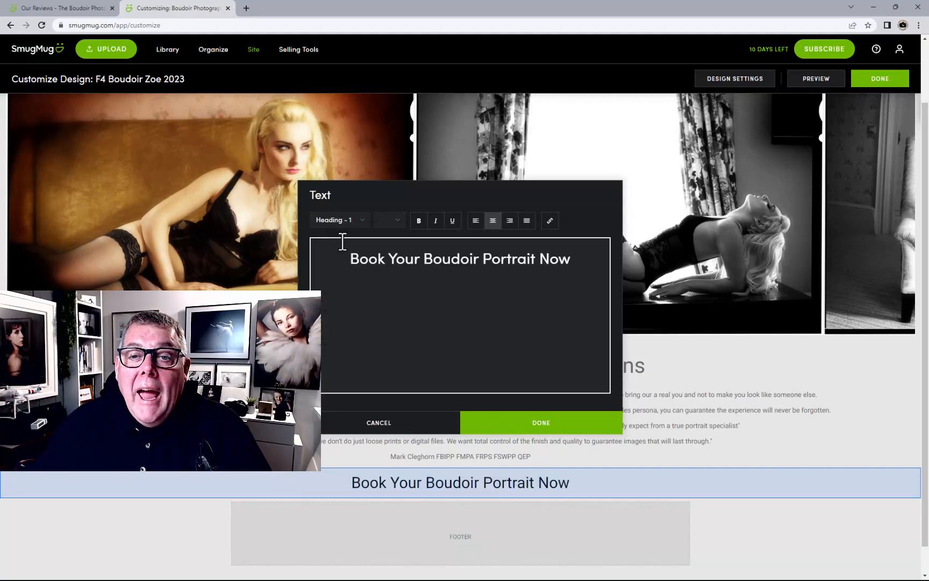
click(398, 228)
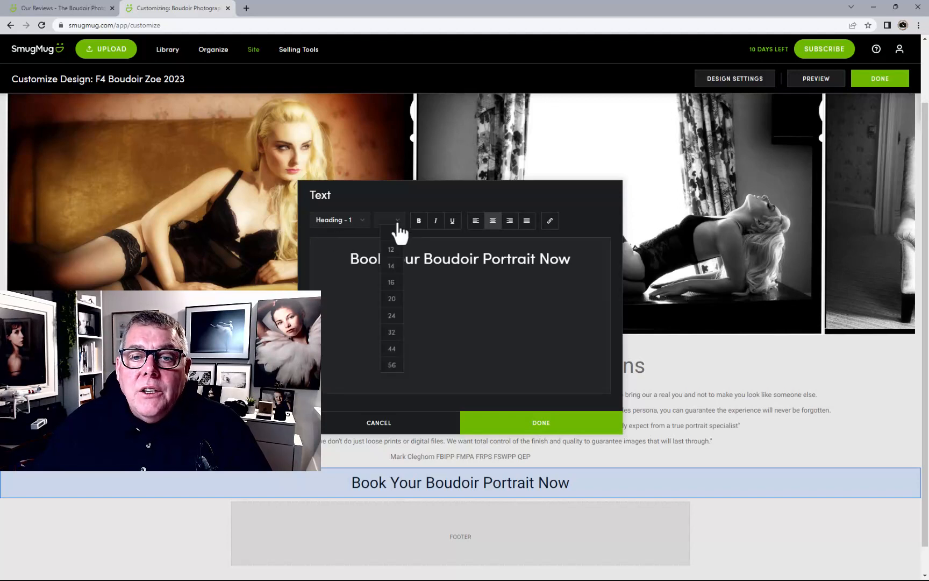
click(394, 370)
drag(347, 259, 577, 259)
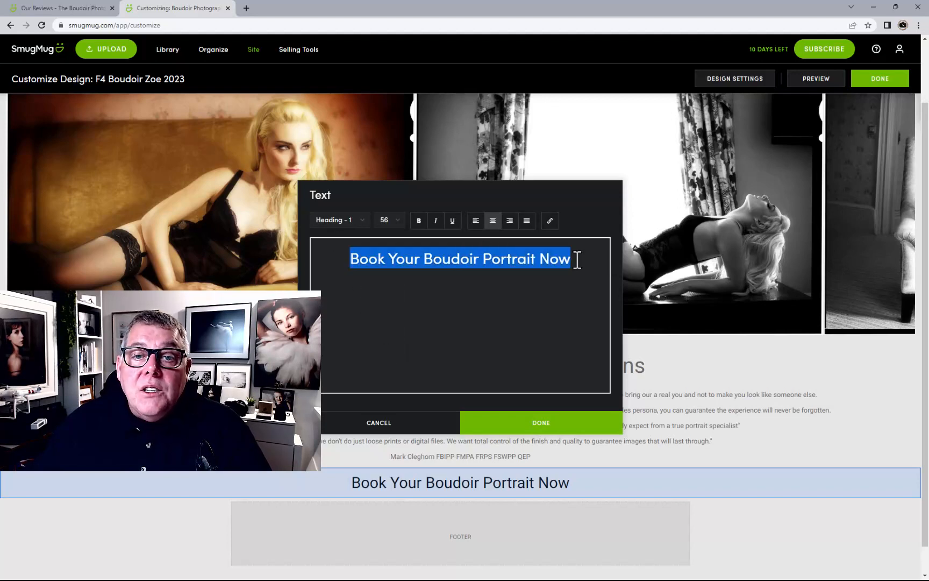
click(397, 222)
scroll(382, 318, down, 1)
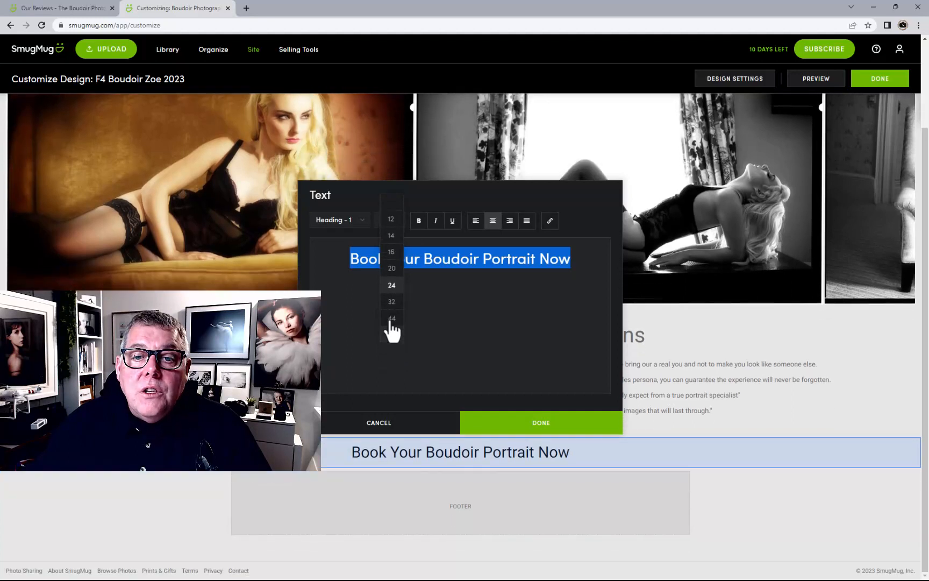
click(391, 336)
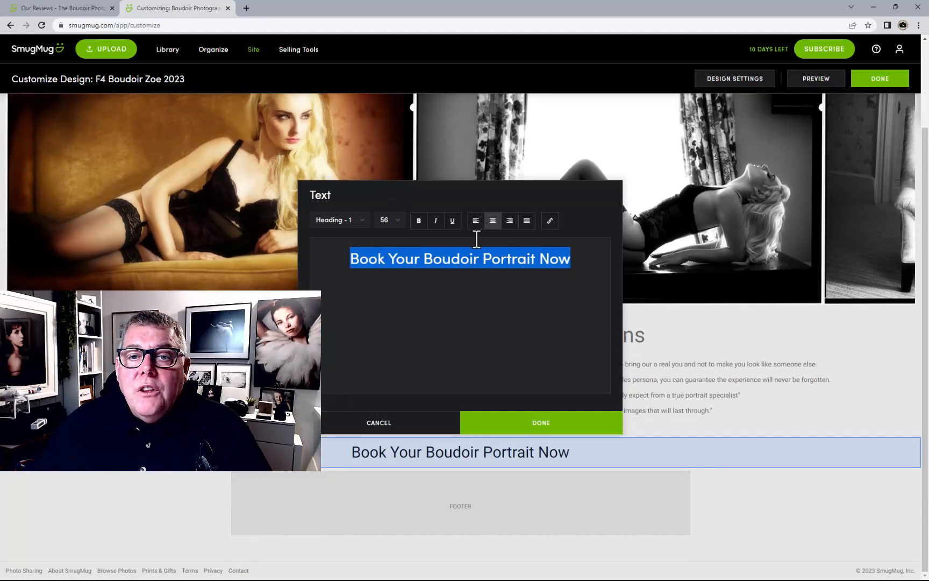
Start adding a link to the "Book Your Boudoir Portrait Now" text and copy the address of the site's Book Now page
click(549, 221)
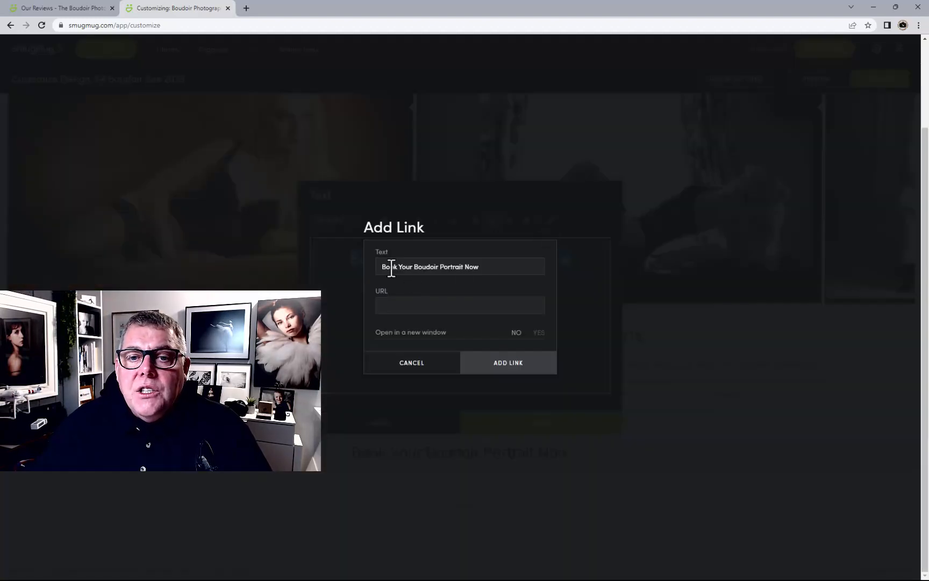
click(37, 8)
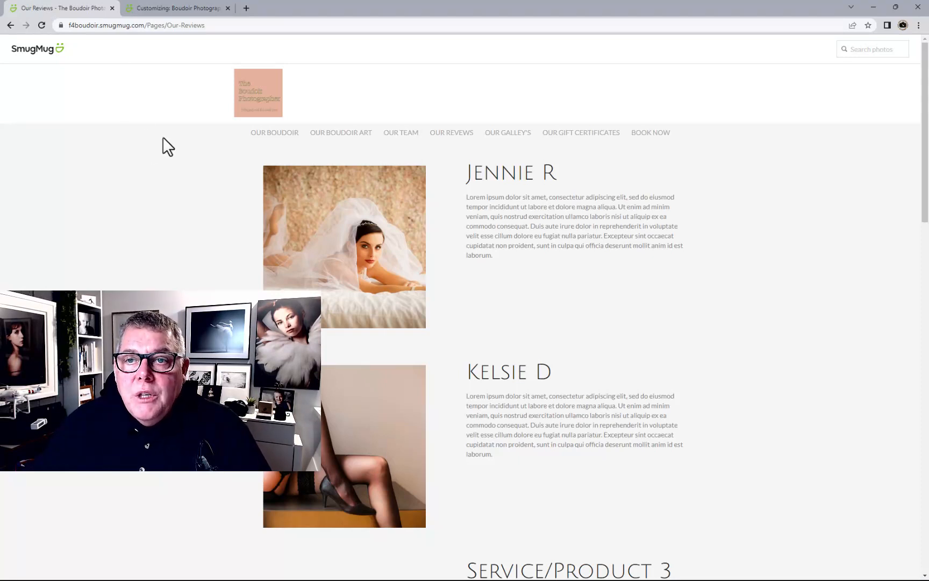
click(654, 135)
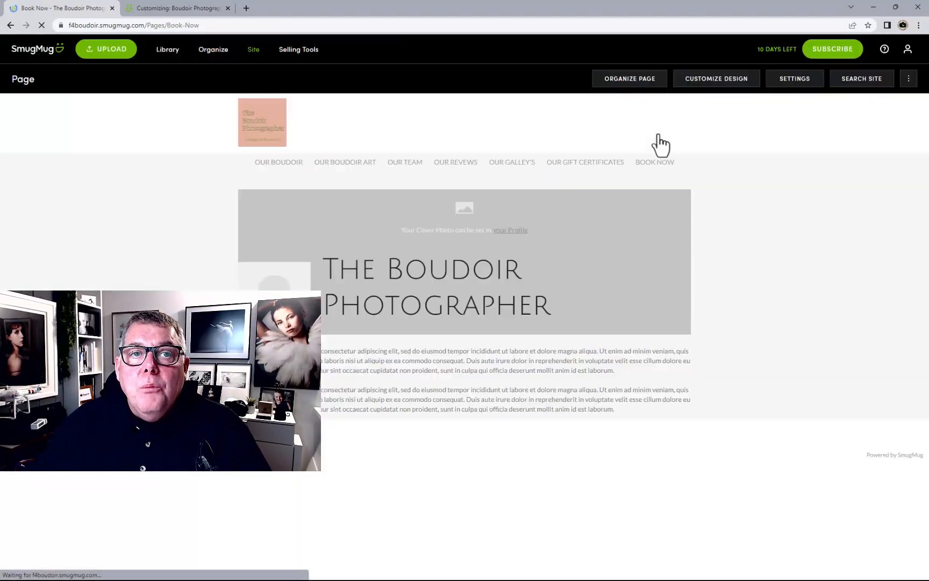
click(214, 25)
key(ctrl+c)
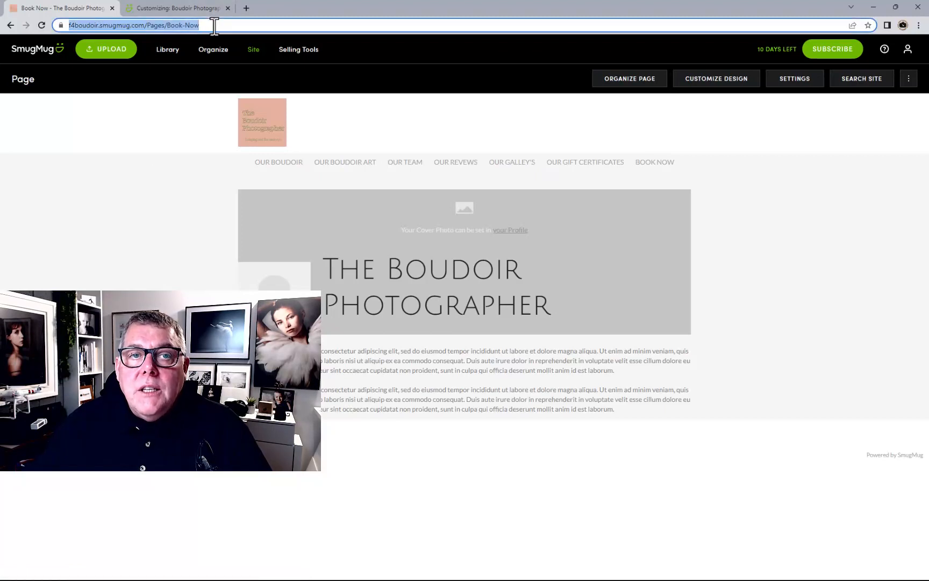
click(185, 7)
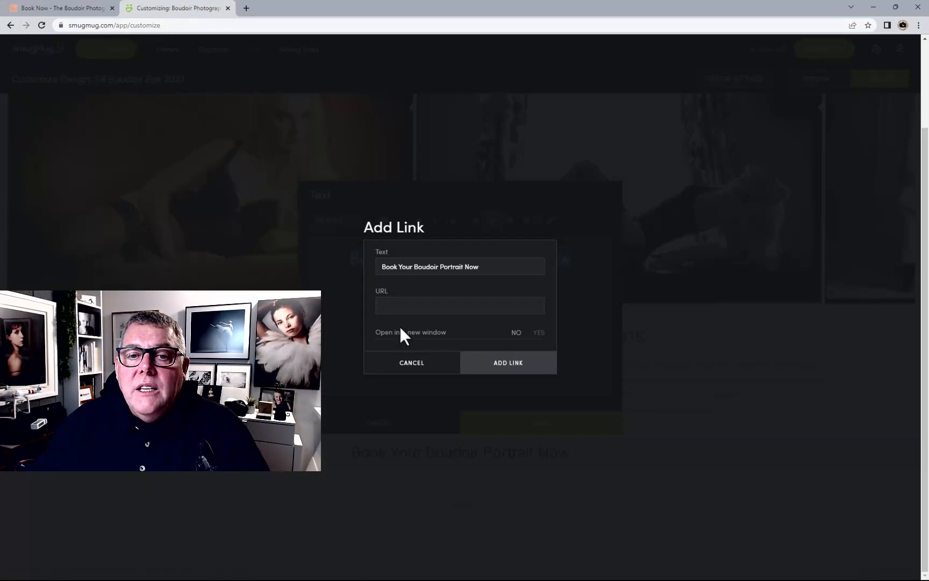
click(393, 302)
key(ctrl+v)
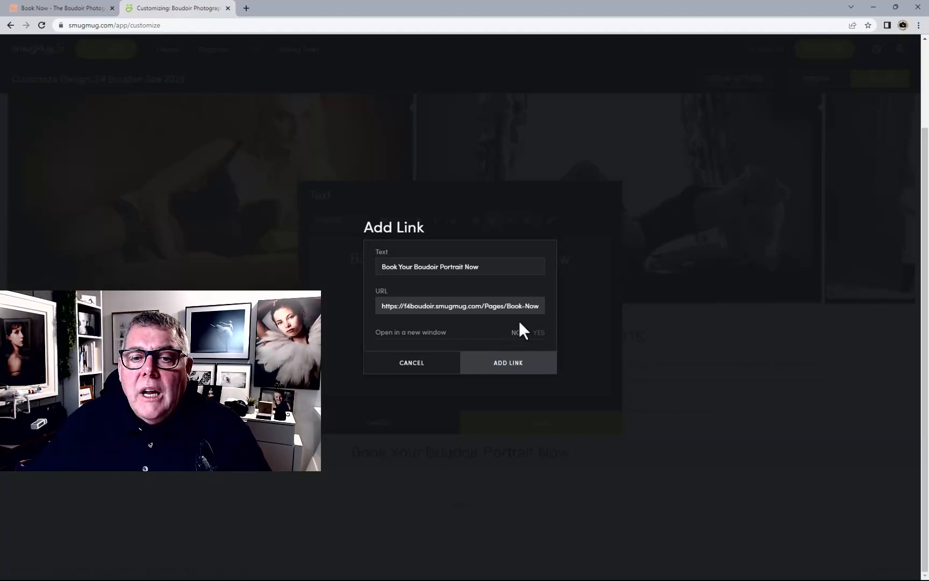
click(539, 334)
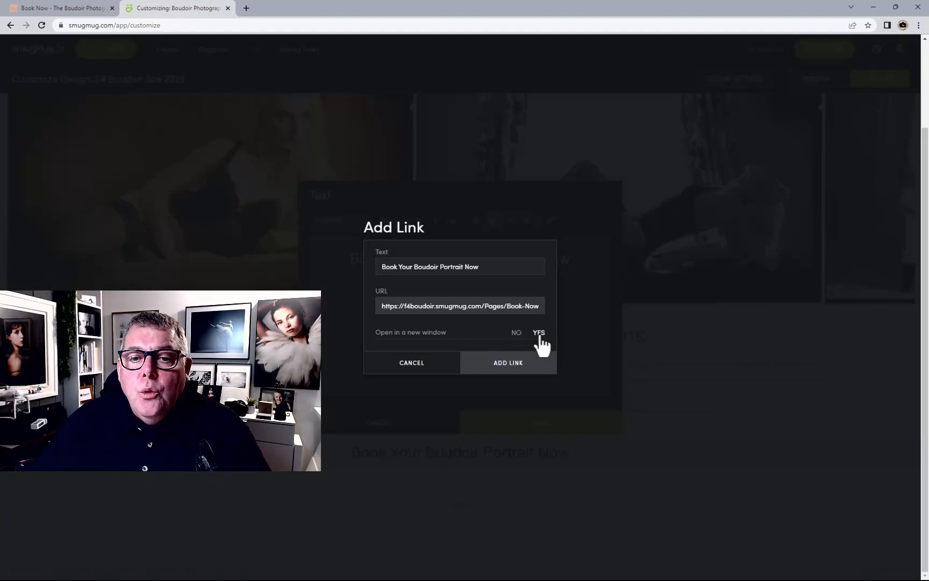
click(539, 334)
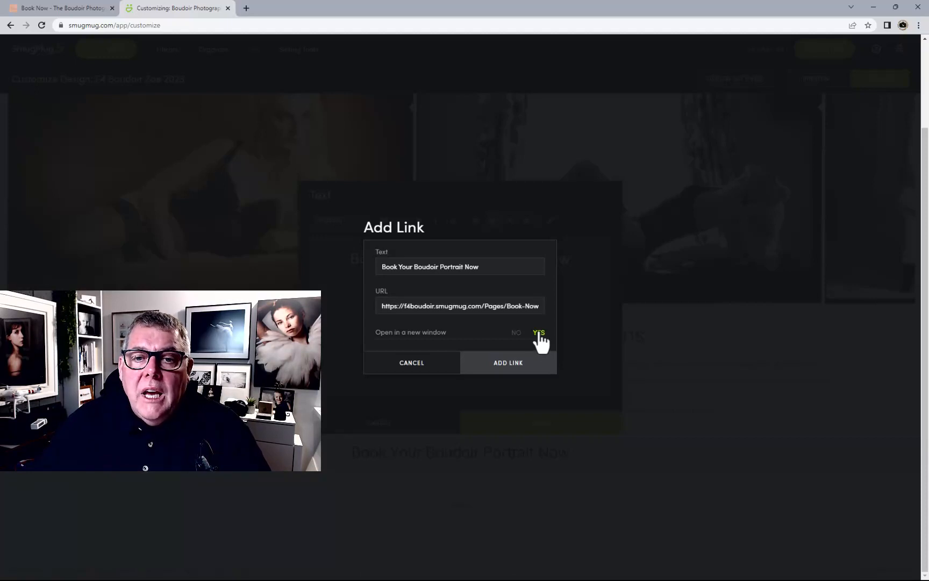
click(517, 369)
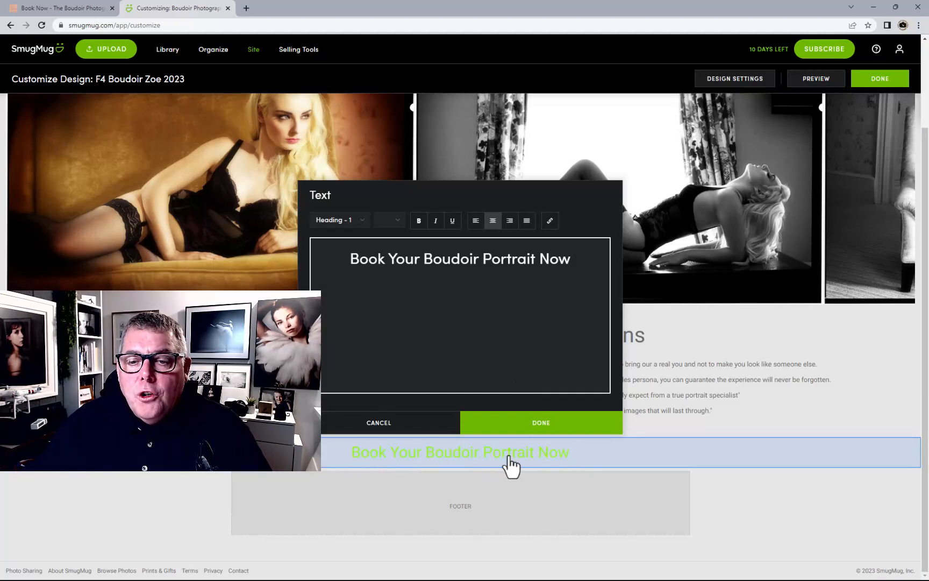
click(539, 423)
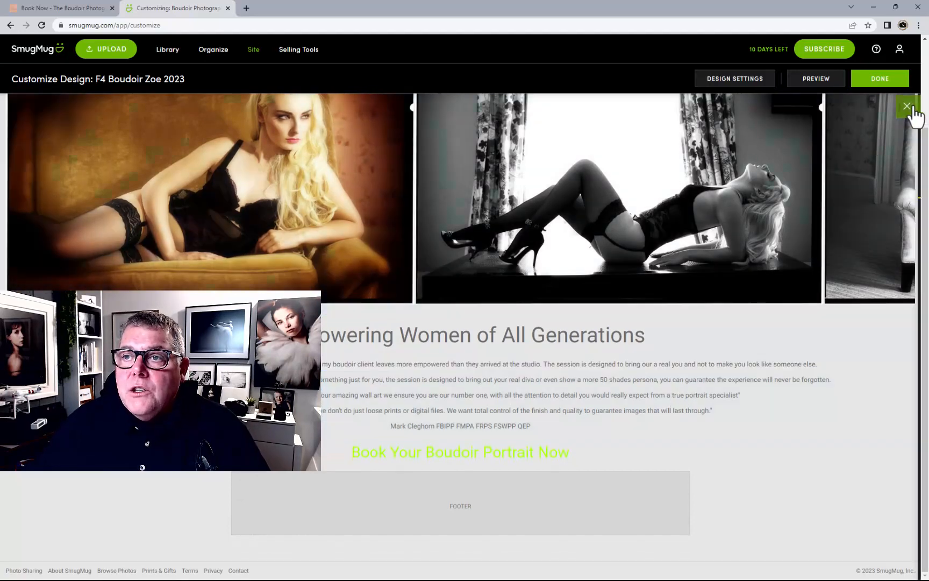
Add a Single Photo content block between the "Book Your Boudoir Portrait Now" text and the footer
click(910, 107)
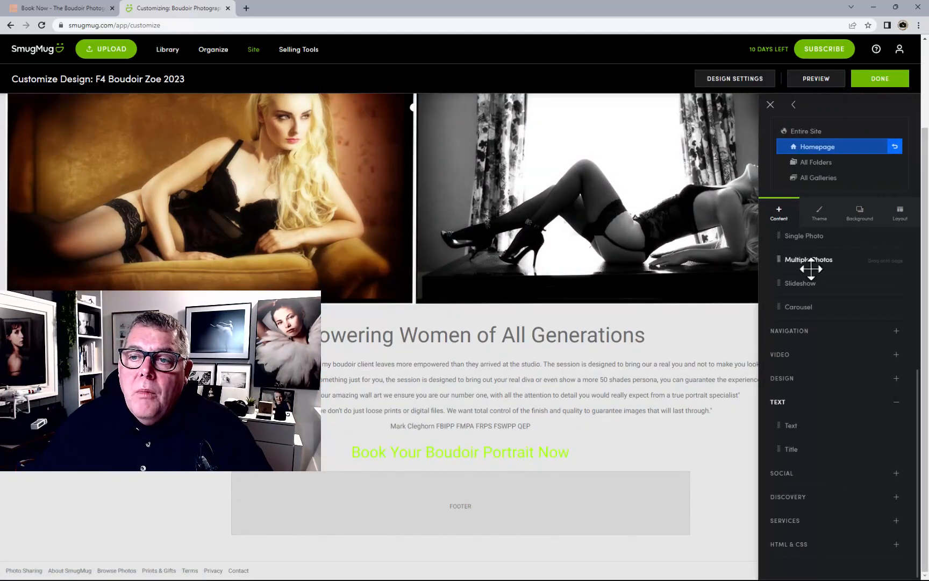
scroll(809, 257, up, 2)
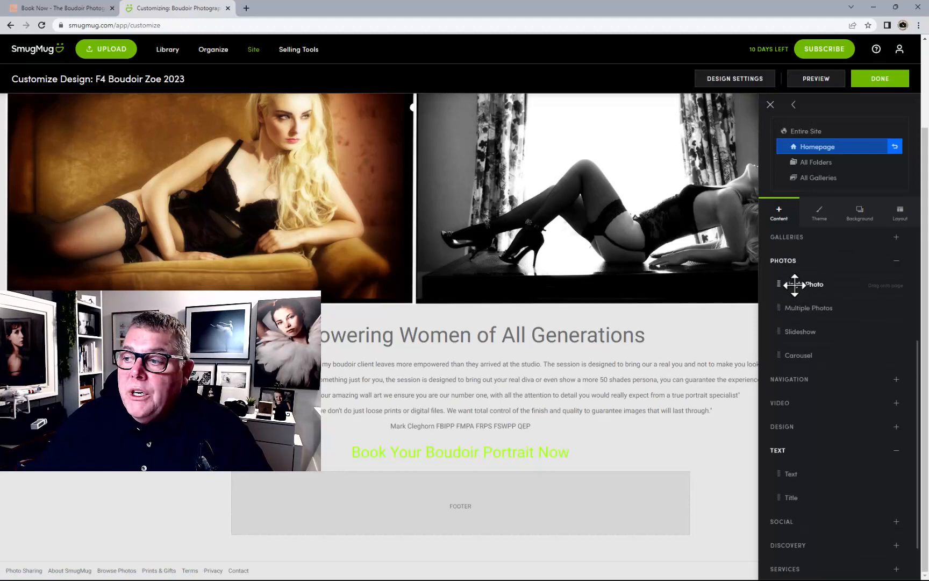
drag(795, 284, 459, 511)
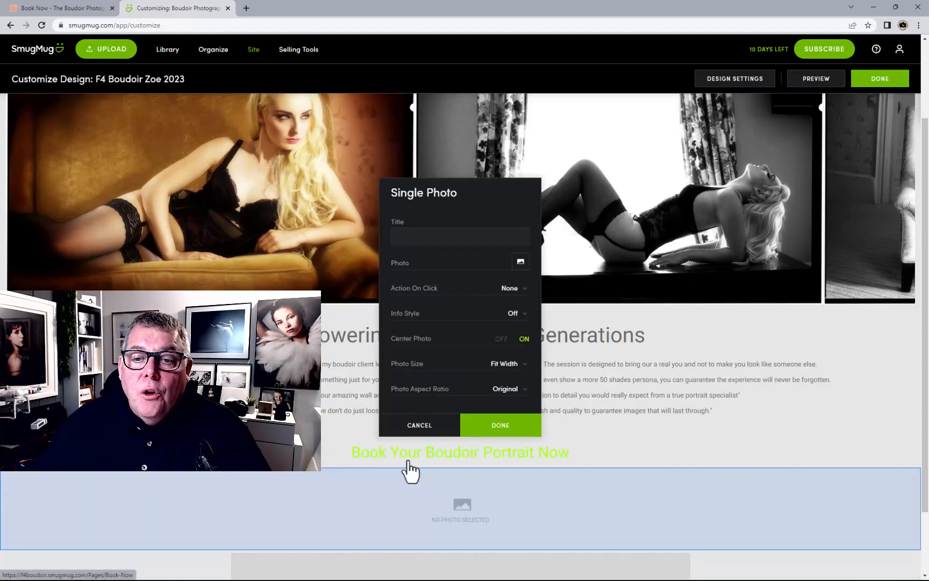
Browse the Logo Images, Boudoir Products and Images and Portfolio folders for a picture for the Single Photo block
click(520, 262)
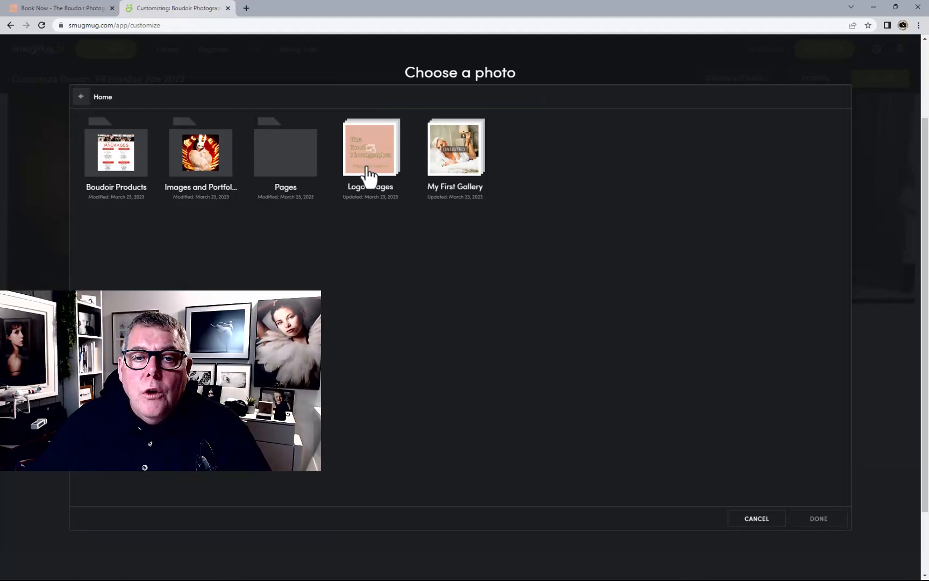
click(351, 182)
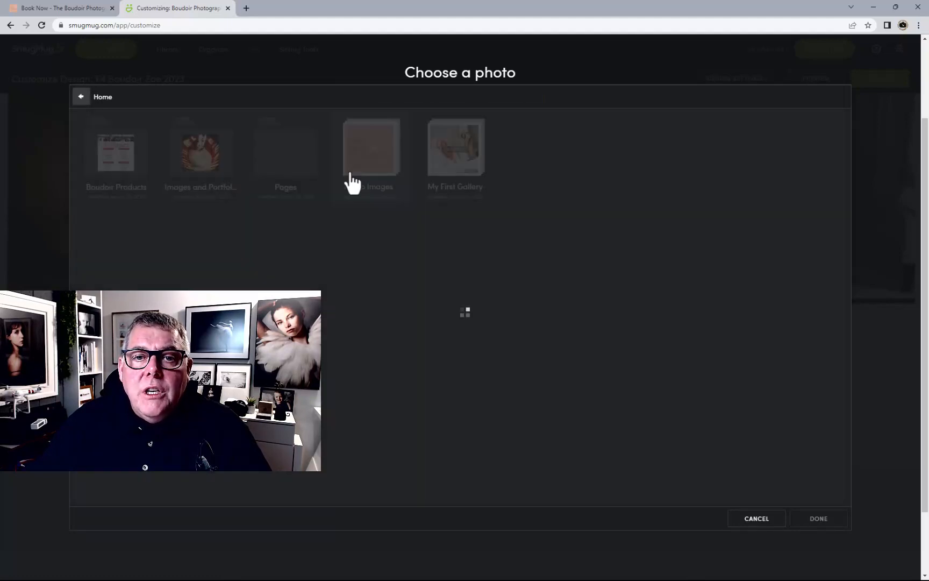
click(99, 99)
click(110, 157)
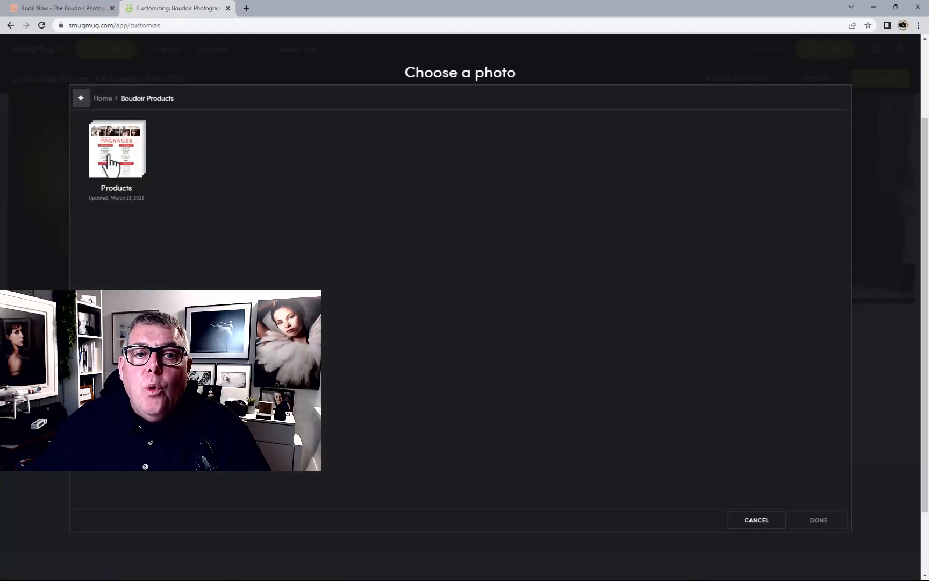
click(110, 161)
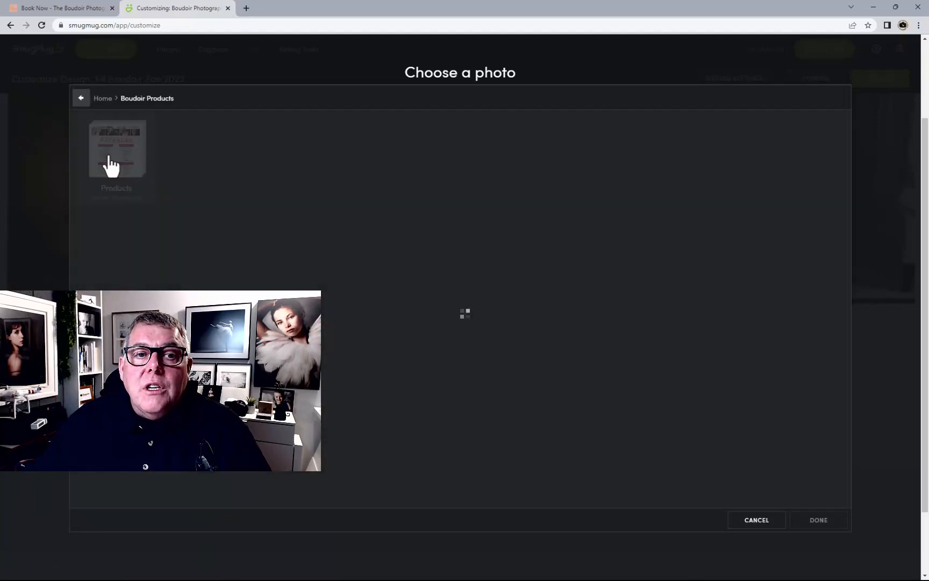
click(150, 99)
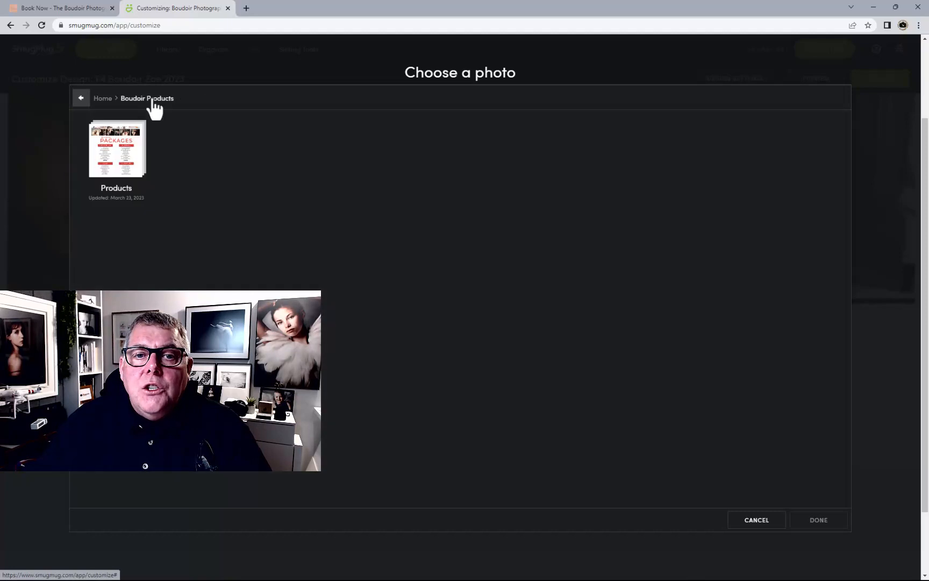
click(82, 102)
click(188, 177)
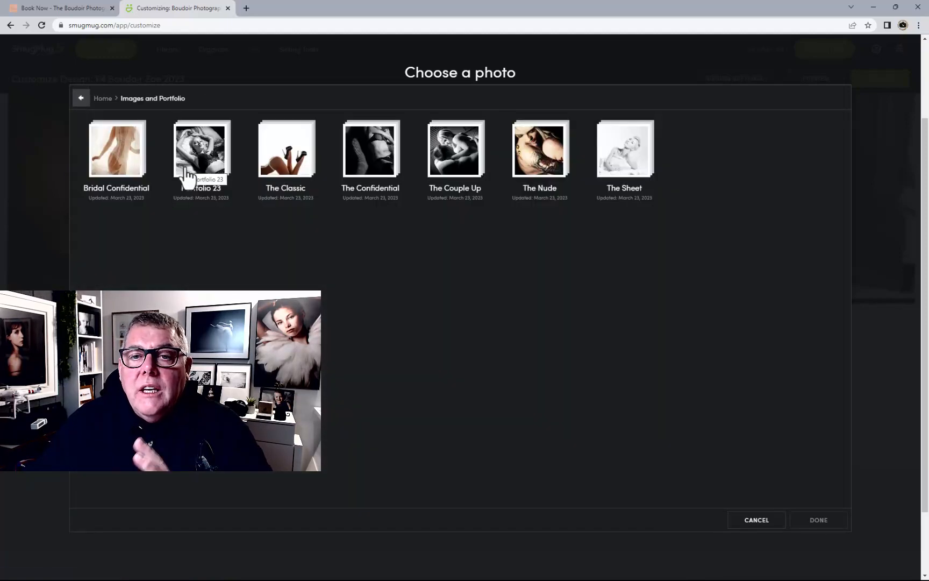
click(84, 101)
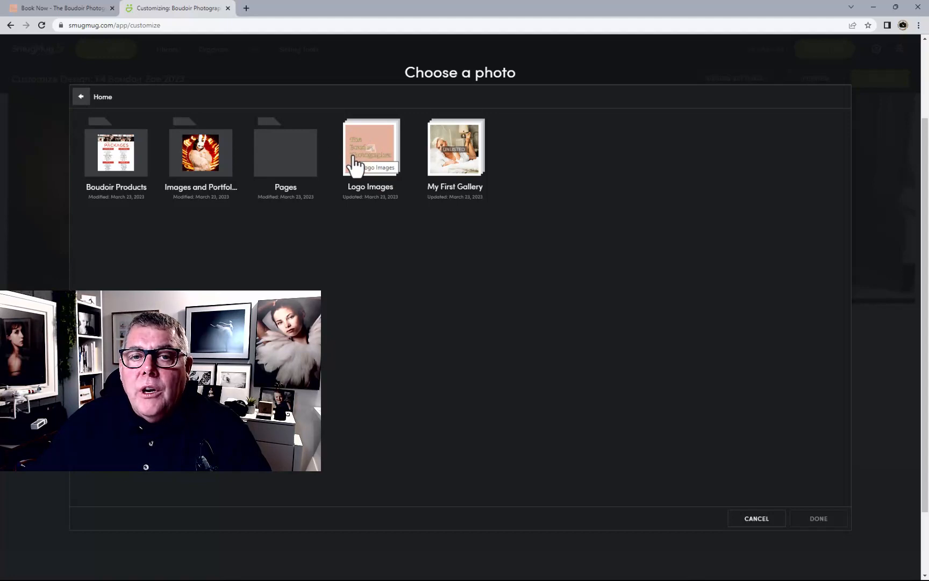
Switch to the other browser tab and start a new folder titled "Site Wide Images" in the site organizer
click(67, 7)
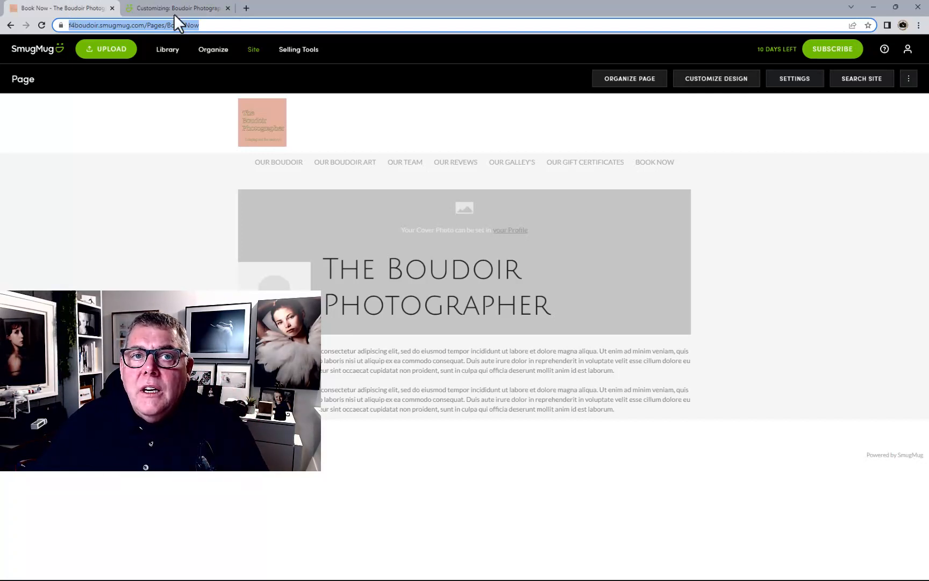
click(216, 51)
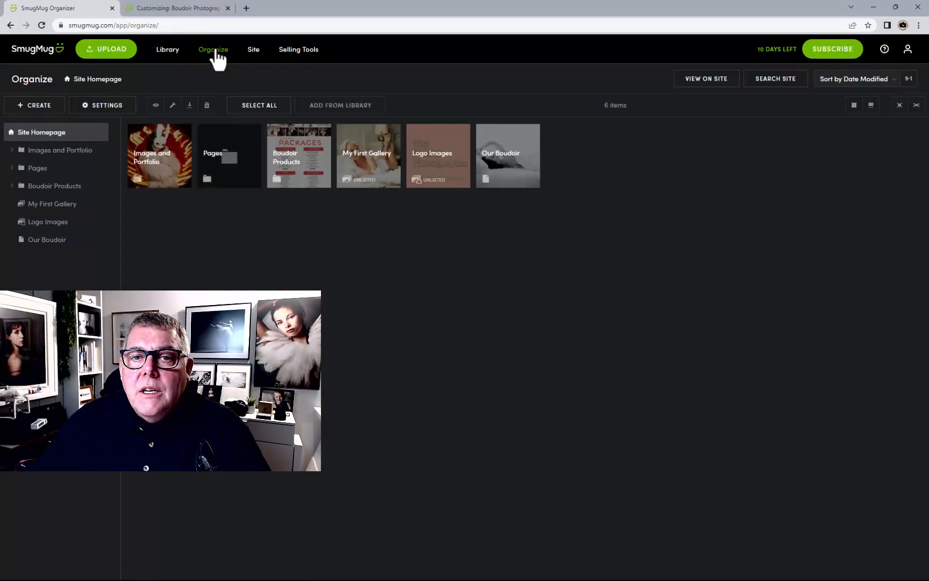
click(38, 107)
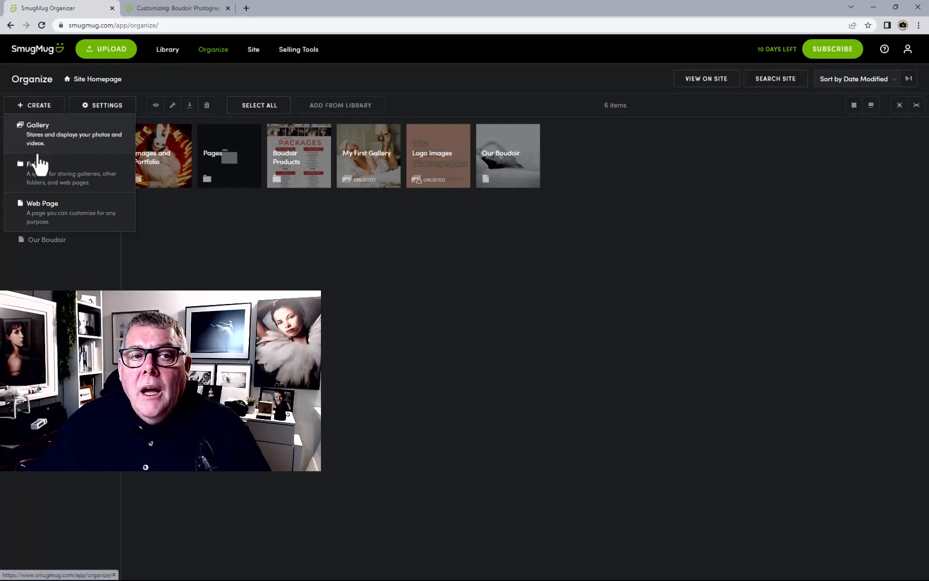
click(39, 178)
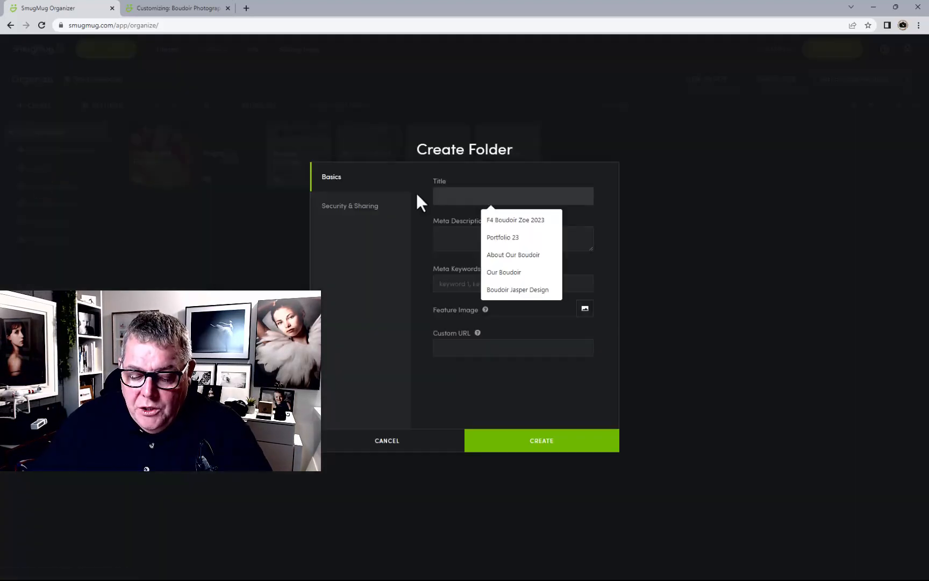
text(Site Wide)
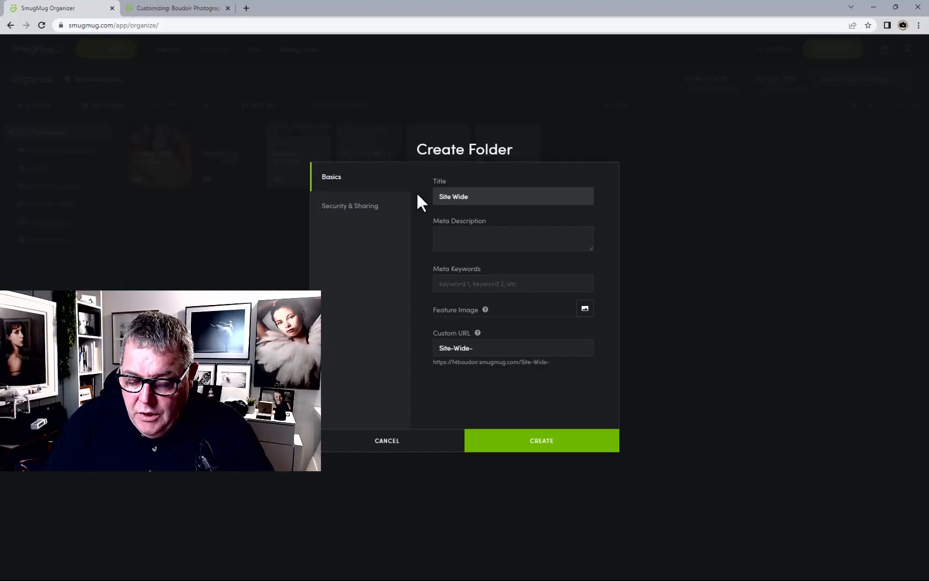
text( Images)
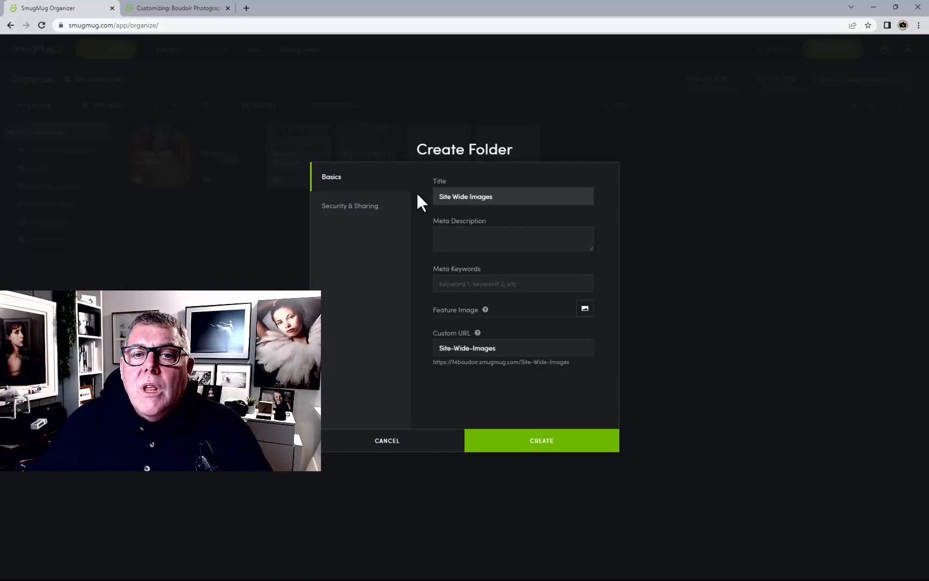
Set the new folder's visibility to Unlisted (Anyone with the Link) and create it
click(362, 207)
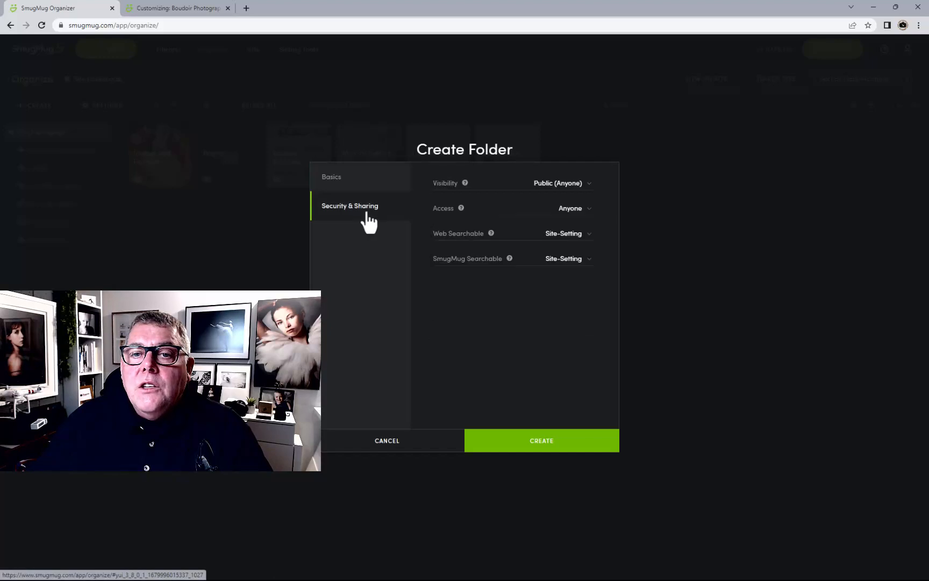
click(541, 184)
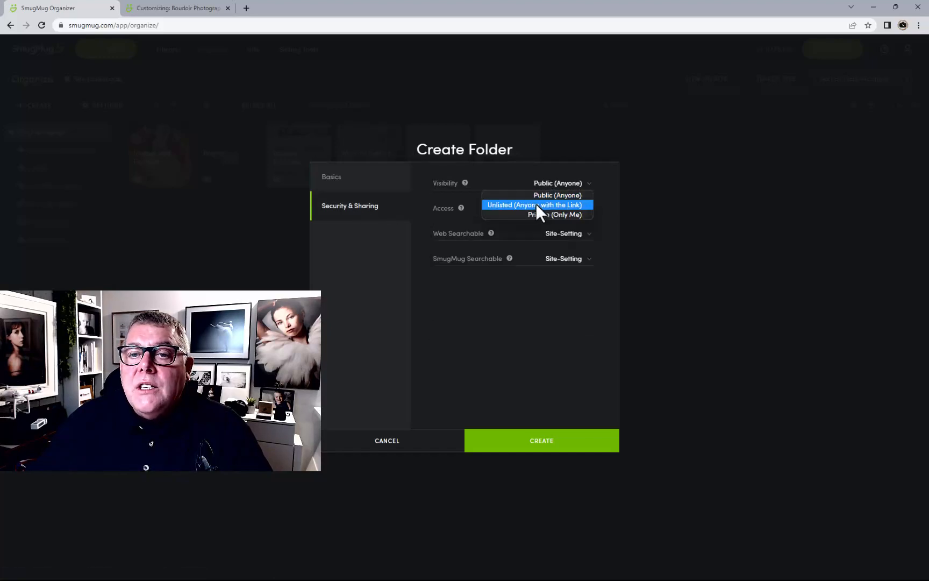
click(536, 206)
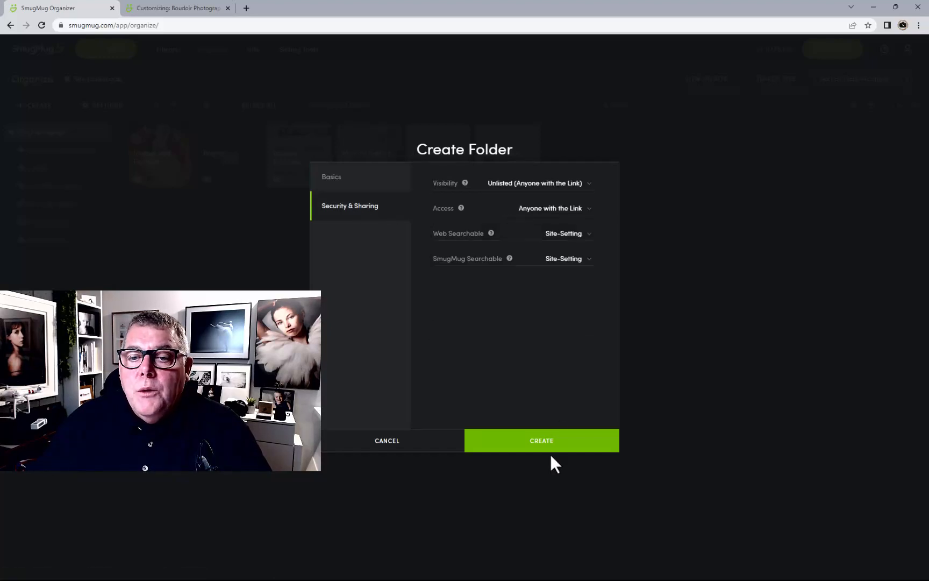
click(537, 441)
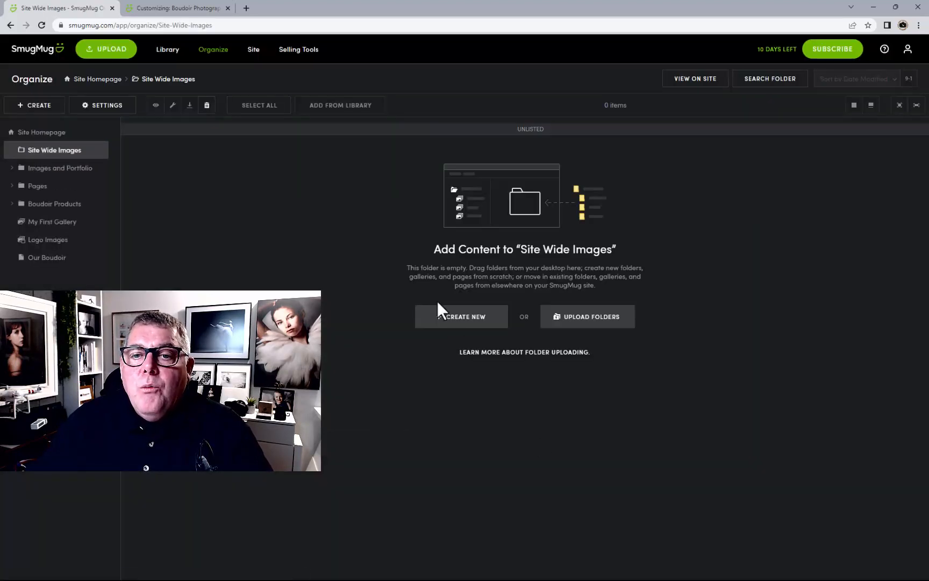
Start a new gallery inside the Site Wide Images folder and title it "Site Design Graphics"
click(449, 316)
click(449, 346)
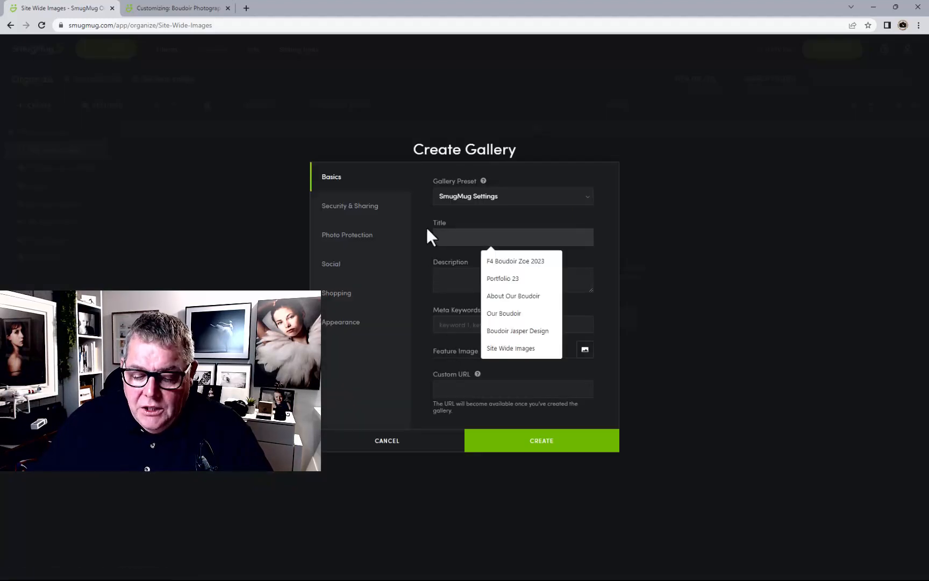
text(Site Design)
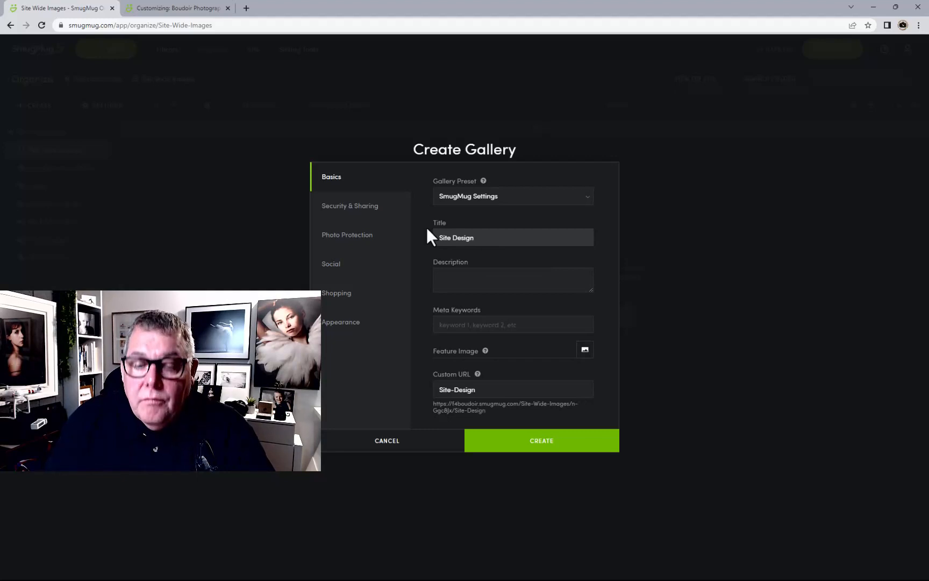
text( Graphi)
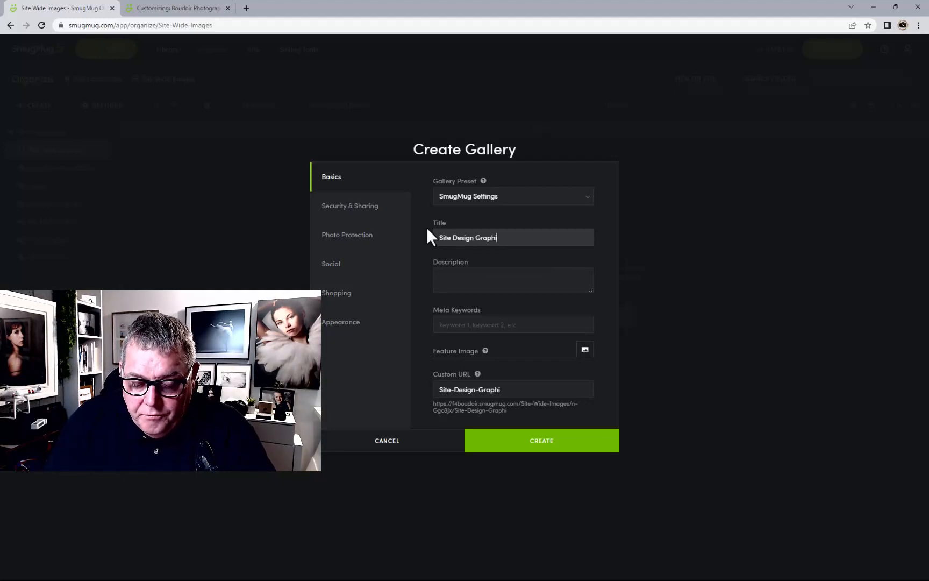
text(cs)
Copy the gallery title "Site Design Graphics" into its description
drag(521, 234, 421, 242)
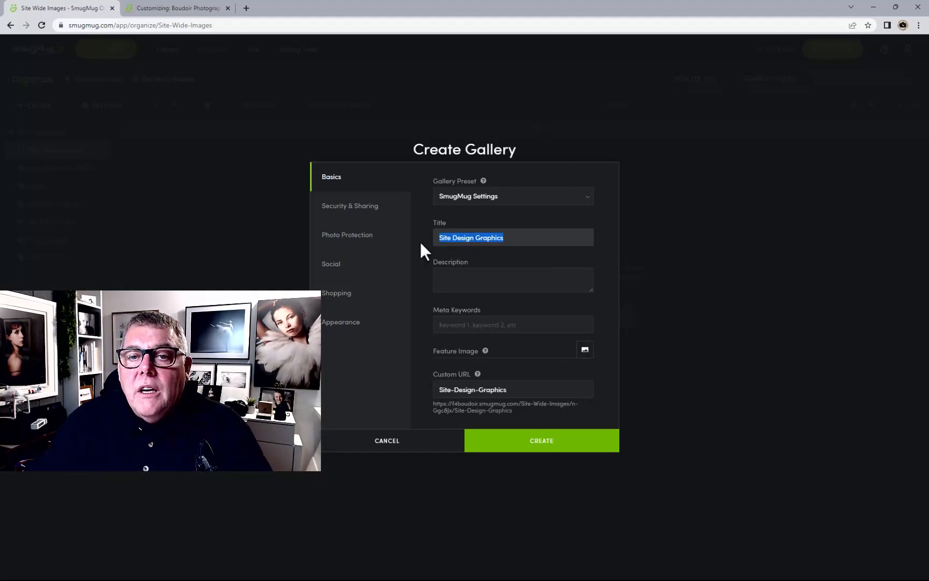
key(ctrl+c)
click(461, 273)
key(ctrl+v)
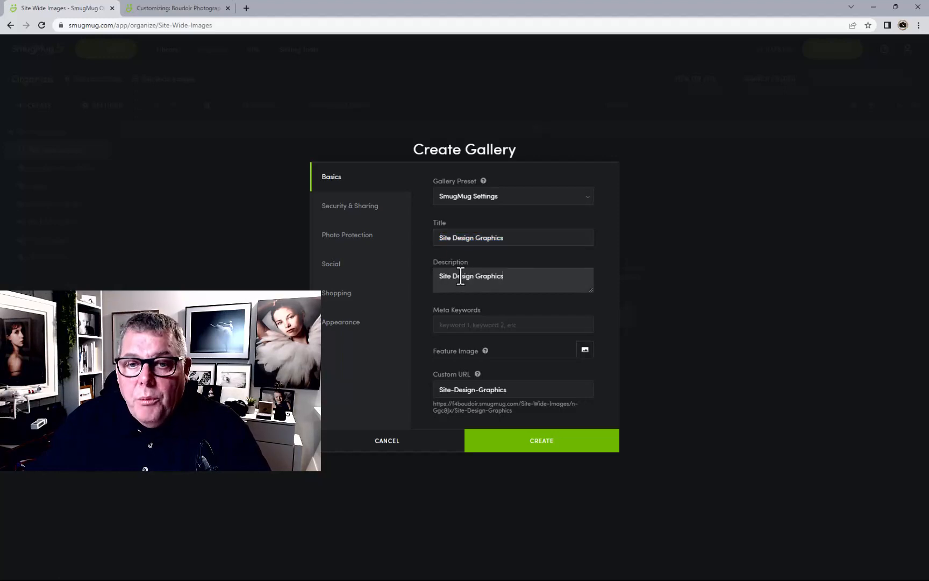
Fill the meta keywords with "Site Design Graphics", apply the Site Design gallery preset and create the gallery
click(461, 324)
key(ctrl+v)
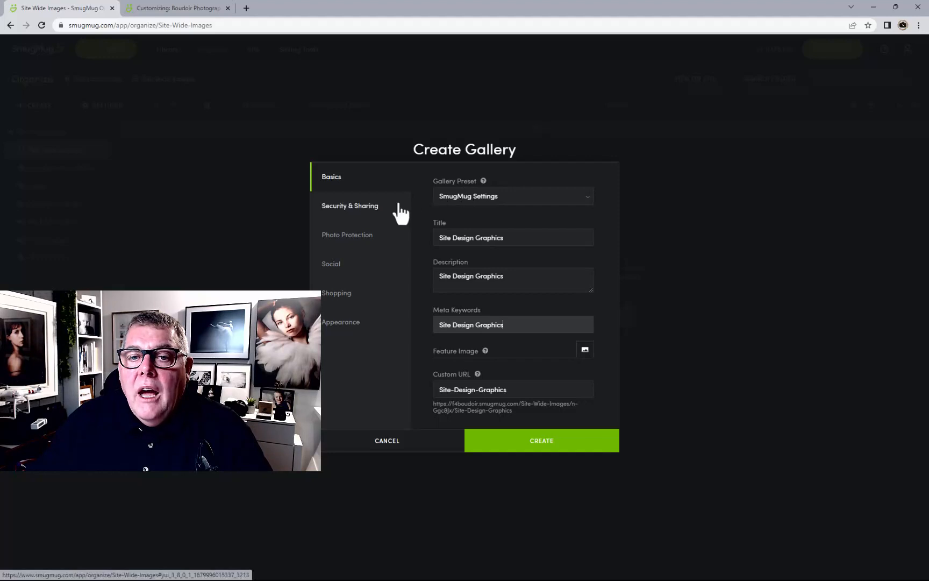
click(464, 197)
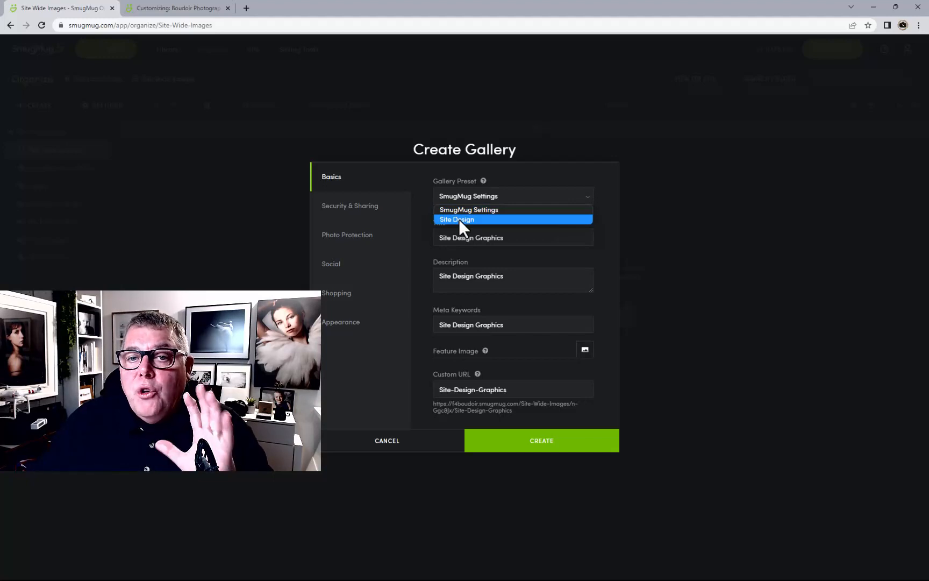
click(459, 219)
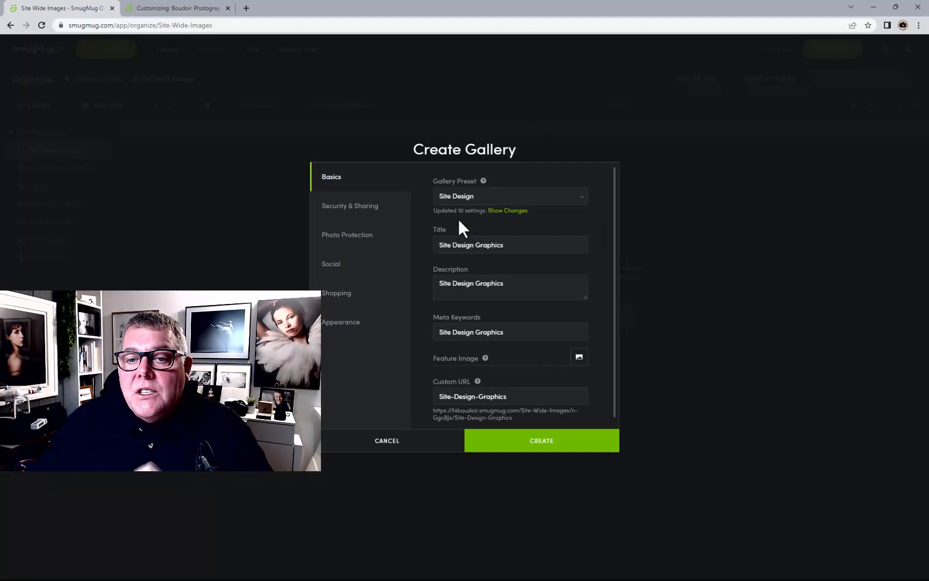
click(536, 444)
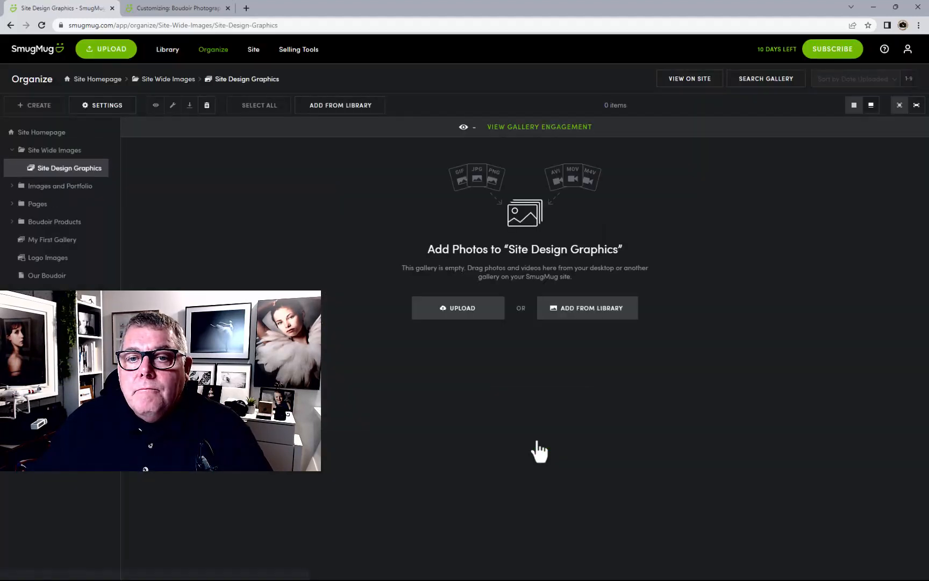
Upload all the images from the computer's Site Wide Graphics folder into the Site Design Graphics gallery and close the uploader
click(463, 312)
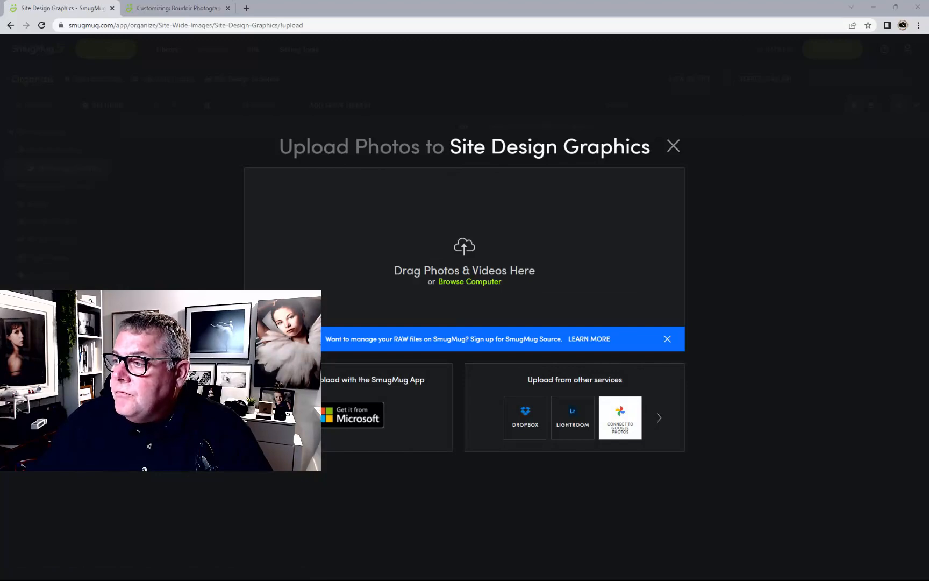
drag(928, 86, 674, 87)
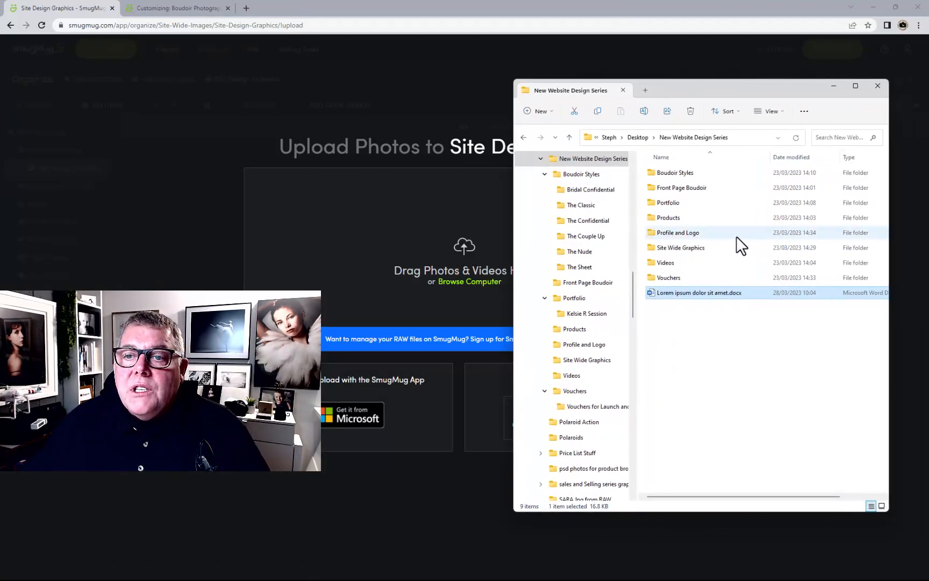
double_click(676, 248)
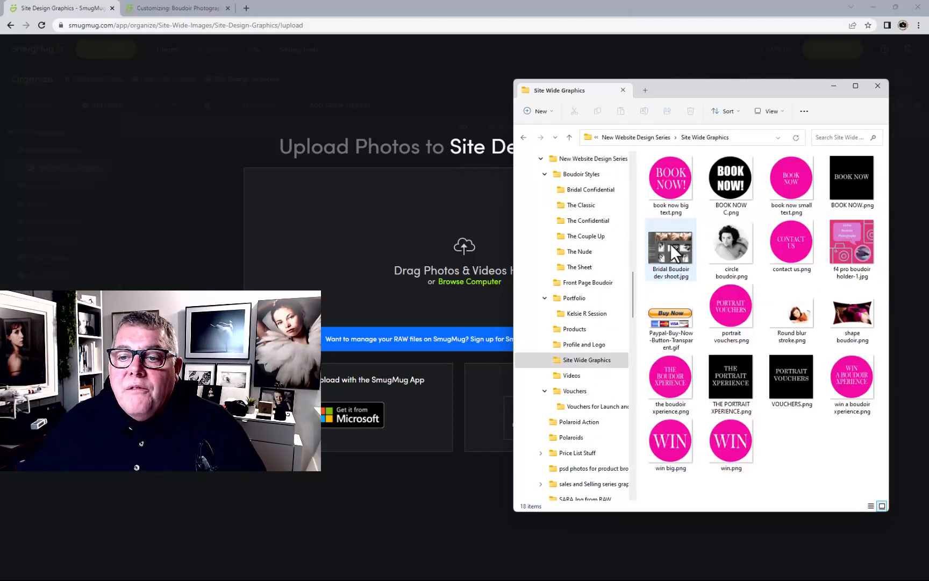
click(670, 180)
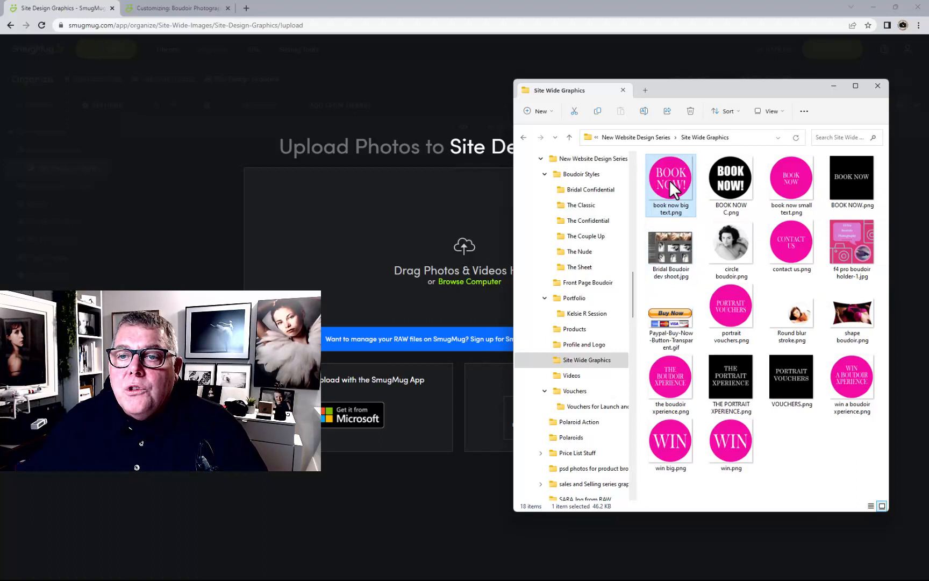
shift+click(731, 430)
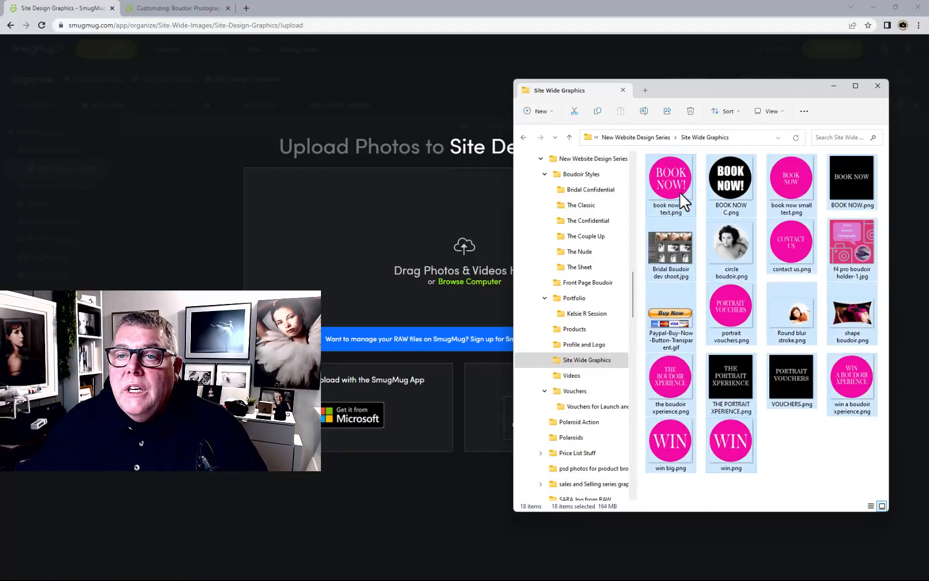
drag(679, 192, 462, 251)
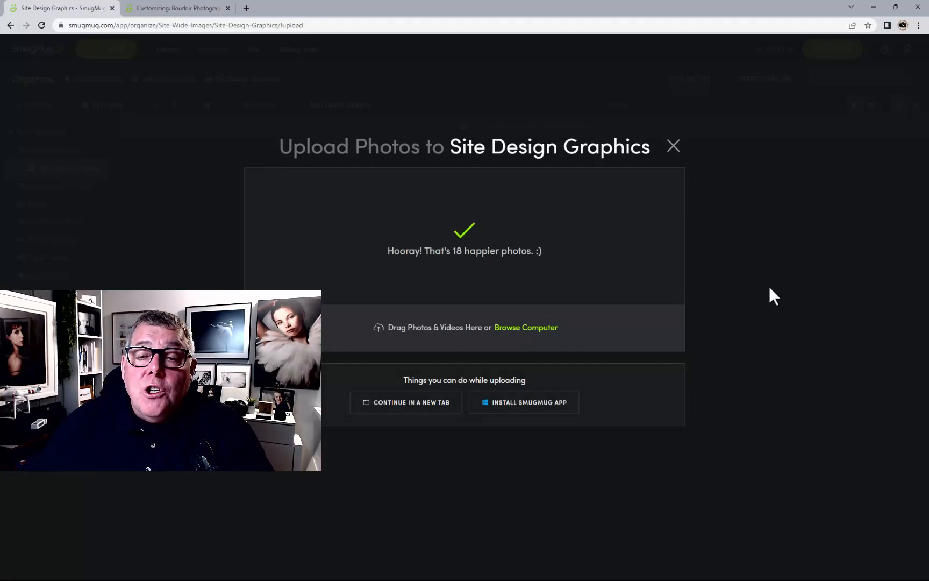
click(671, 150)
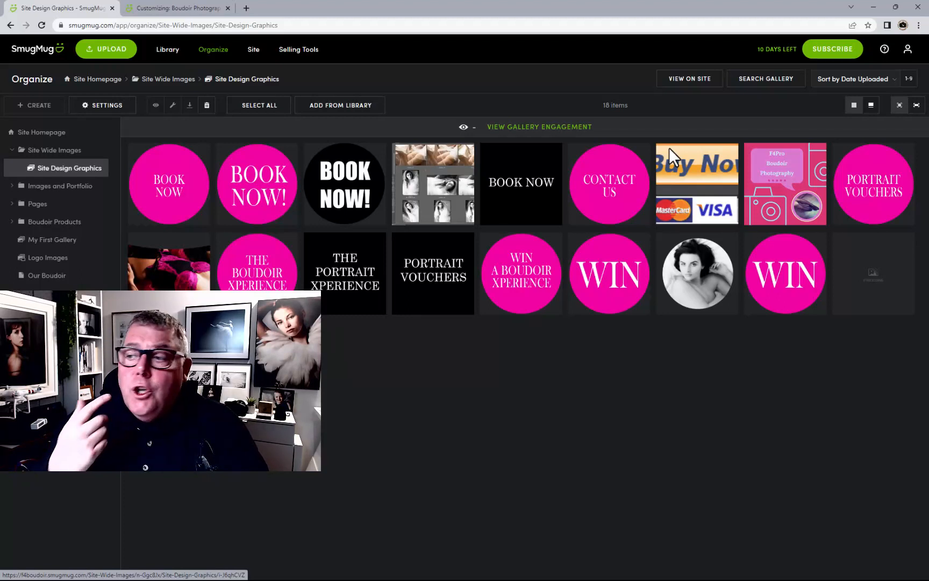
Back in the customizing tab, choose the larger-text pink "BOOK NOW!" circle from Site Wide Images > Site Design Graphics for the Single Photo block
click(164, 7)
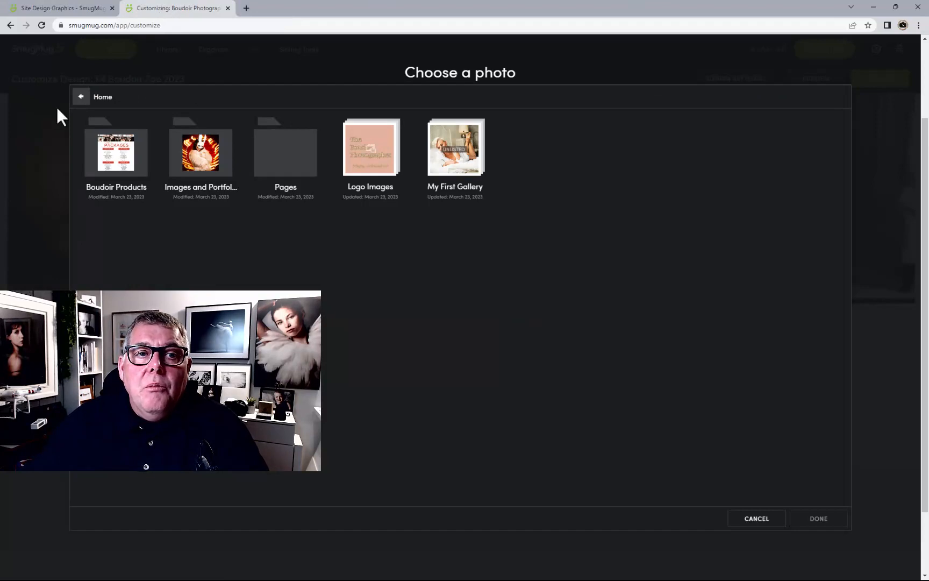
click(81, 96)
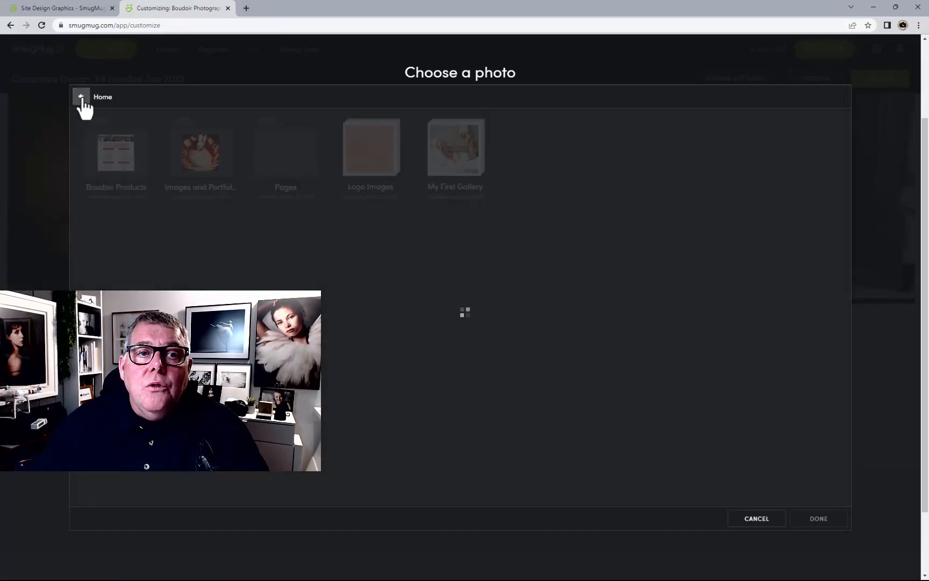
click(100, 99)
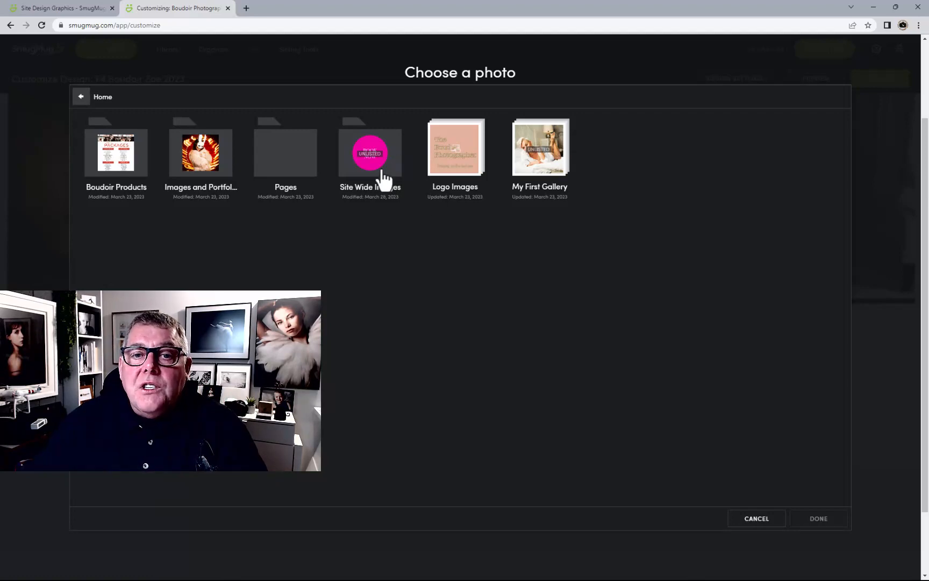
click(371, 170)
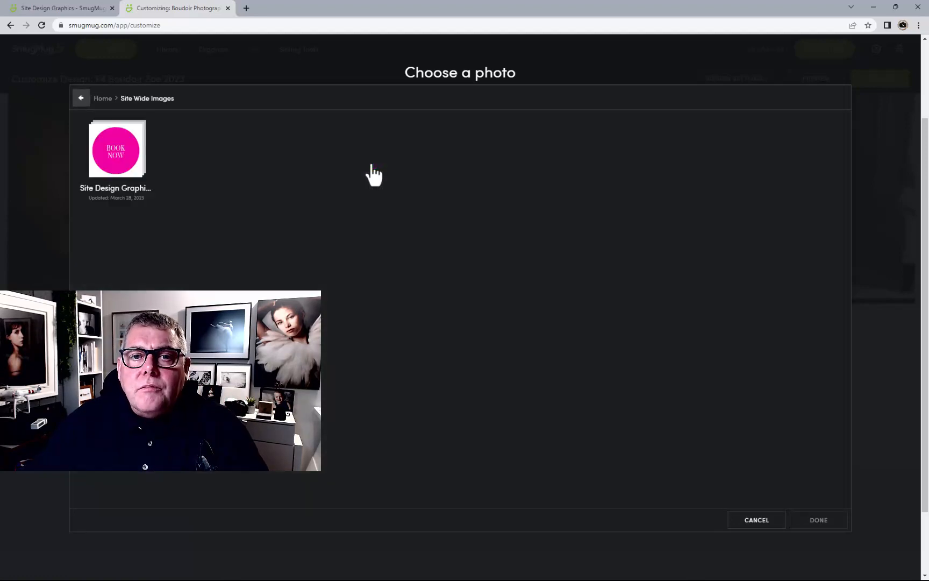
click(121, 159)
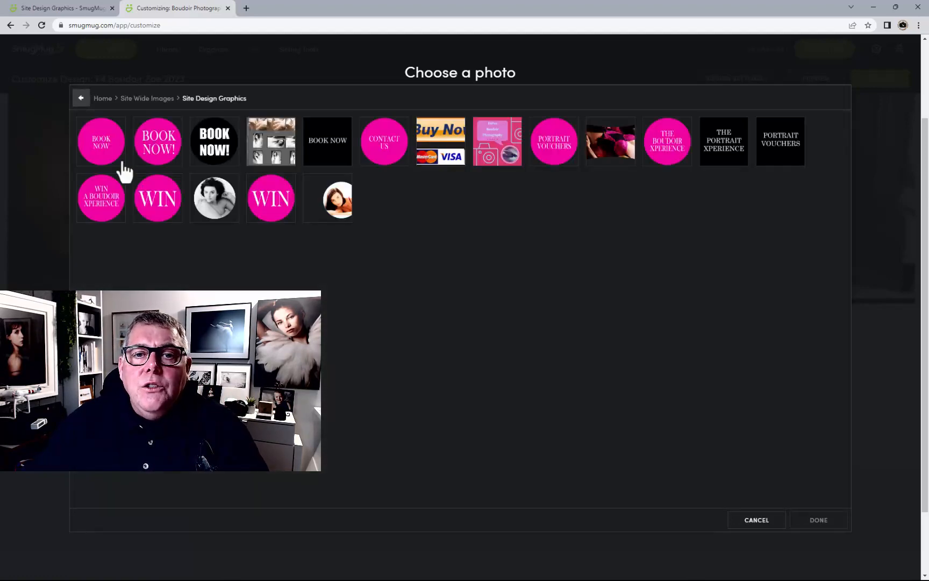
click(162, 156)
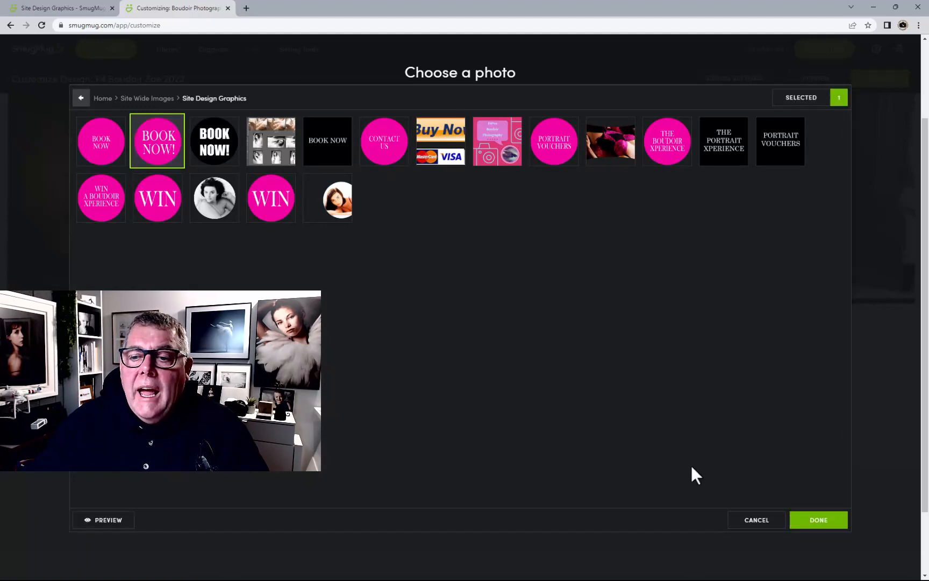
click(818, 520)
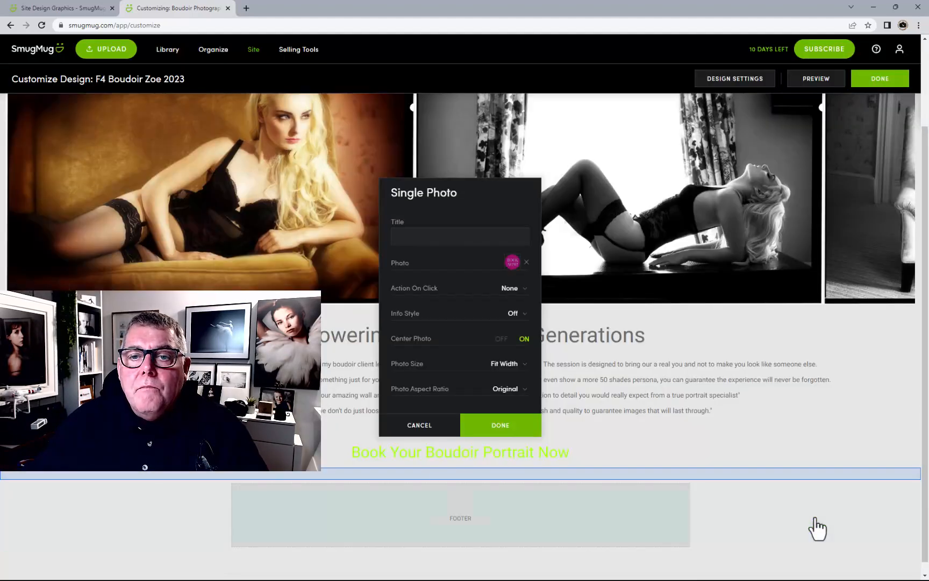
Try the X Large and Large photo sizes on the "BOOK NOW!" graphic, and settle on Medium
scroll(731, 454, down, 5)
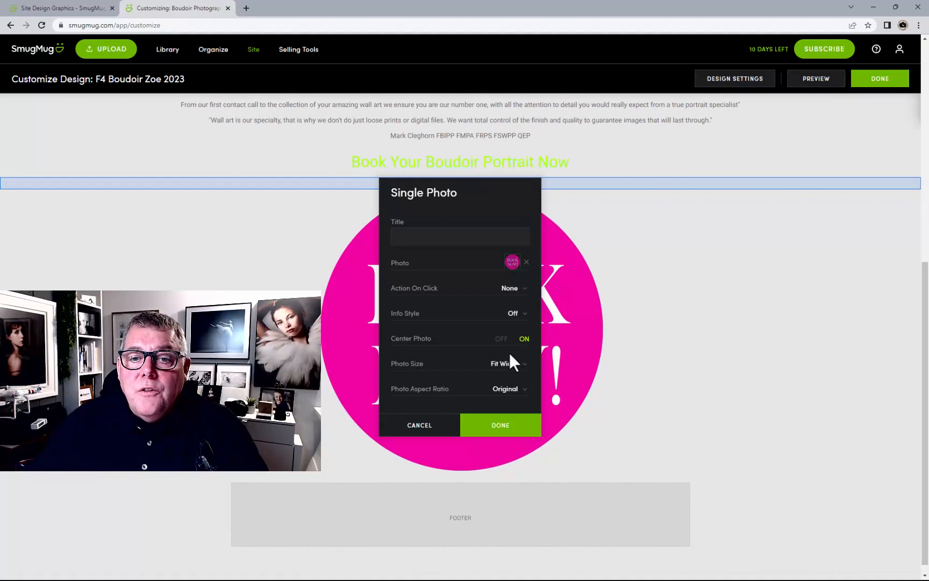
click(509, 365)
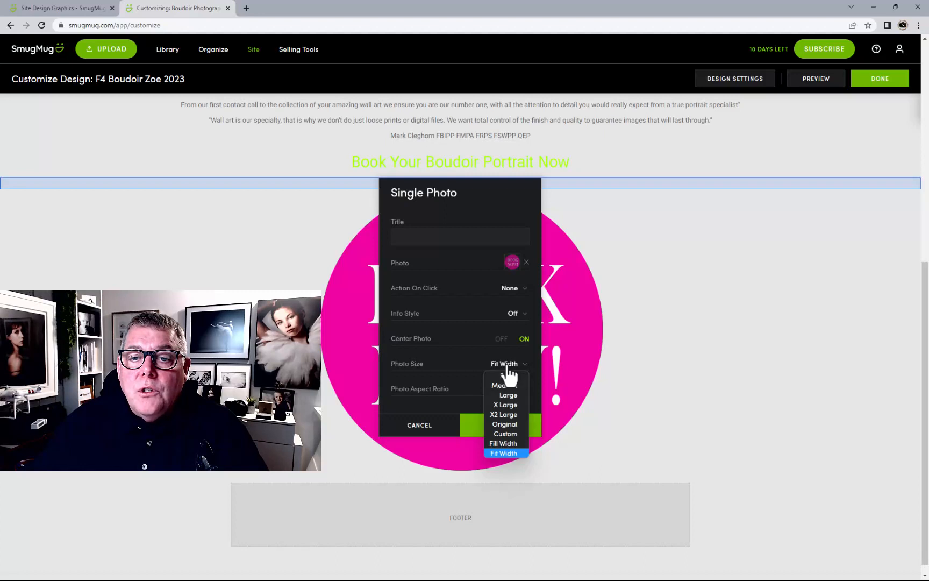
click(505, 404)
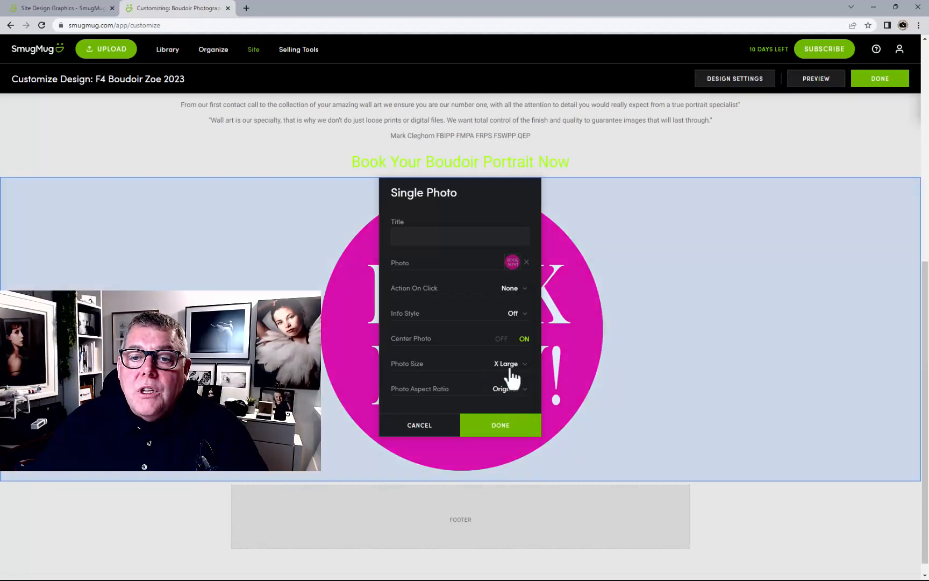
click(509, 366)
click(500, 397)
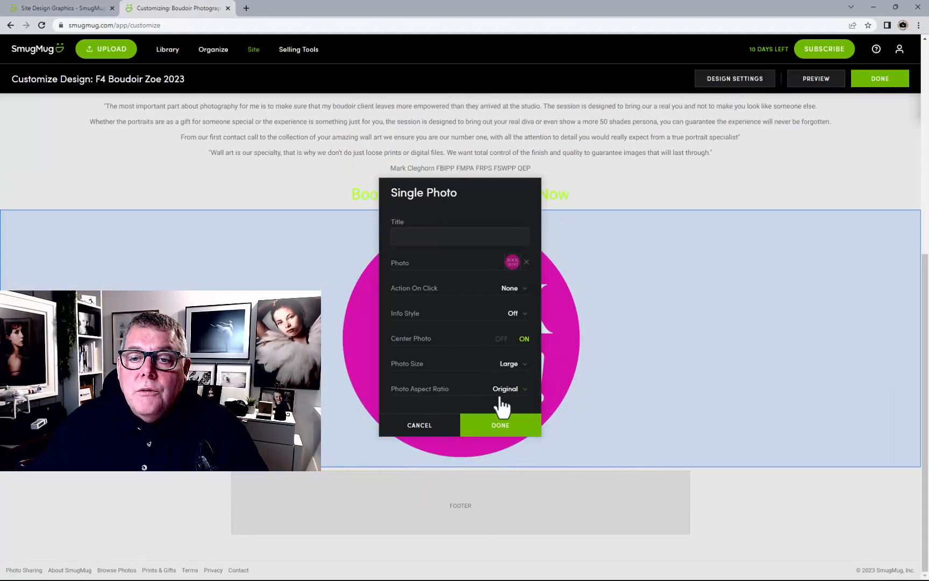
click(509, 365)
click(506, 384)
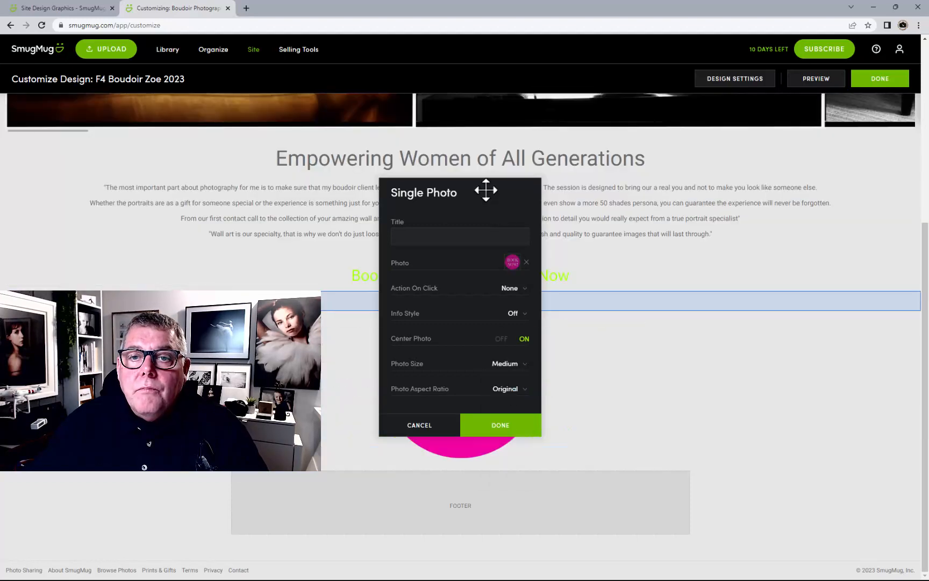
Move the Single Photo dialog clear of the graphic and set its click action to Go to URL
drag(485, 190, 743, 169)
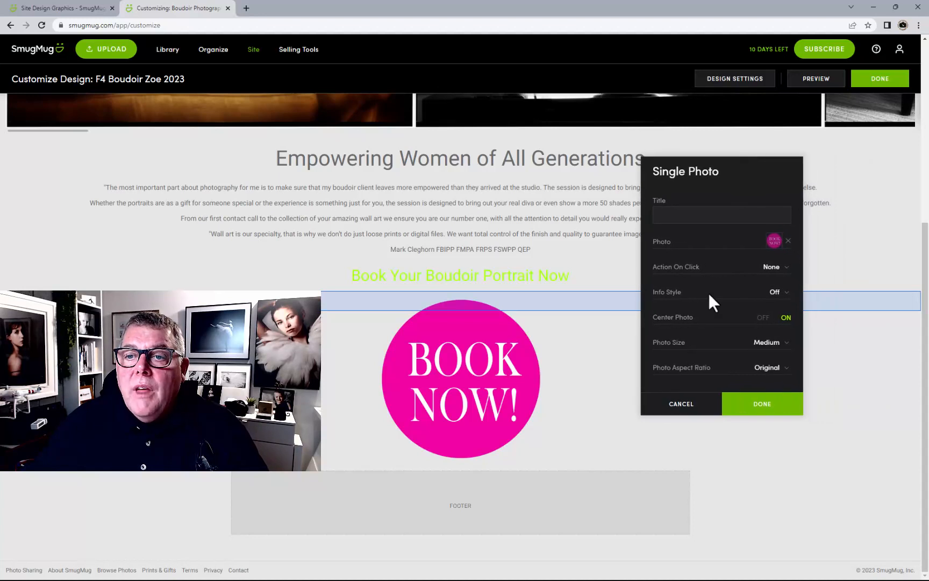
click(773, 267)
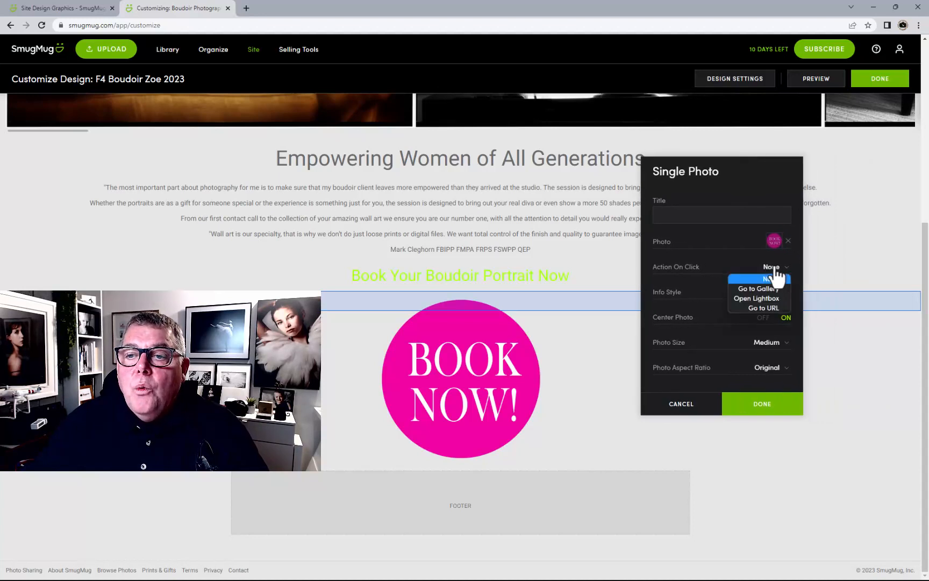
click(752, 307)
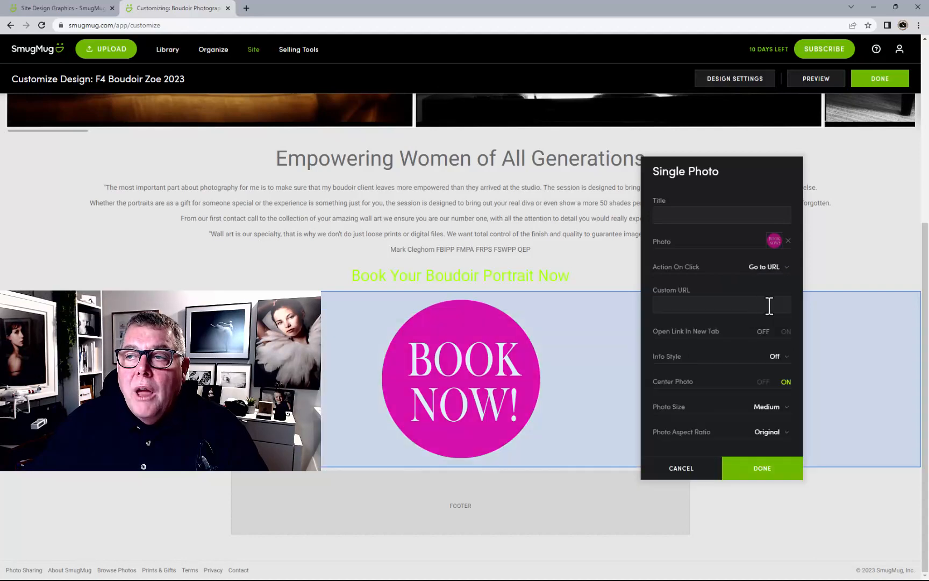
Open the site in an additional browser tab and go to the Book Now page in the organizer's Pages folder
click(76, 9)
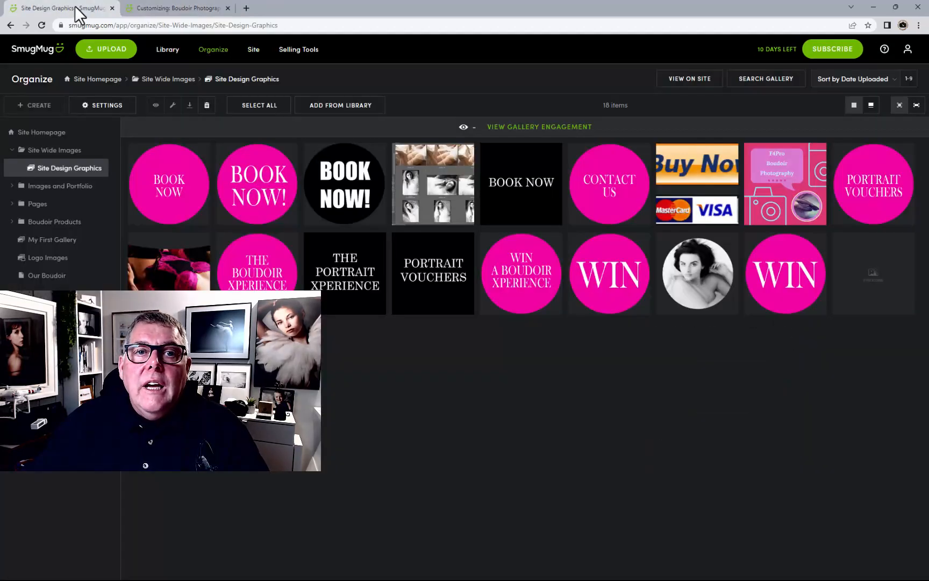
middle_click(253, 50)
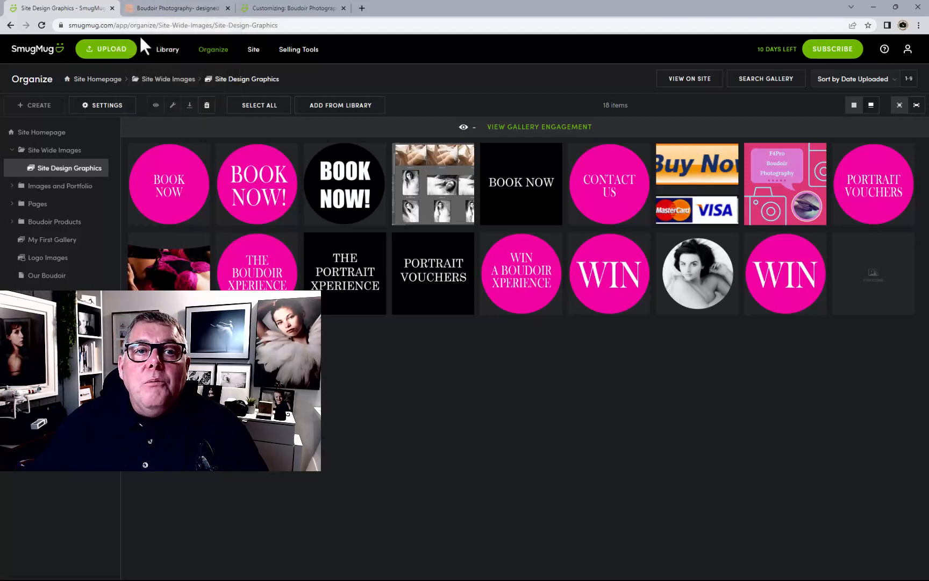
click(153, 10)
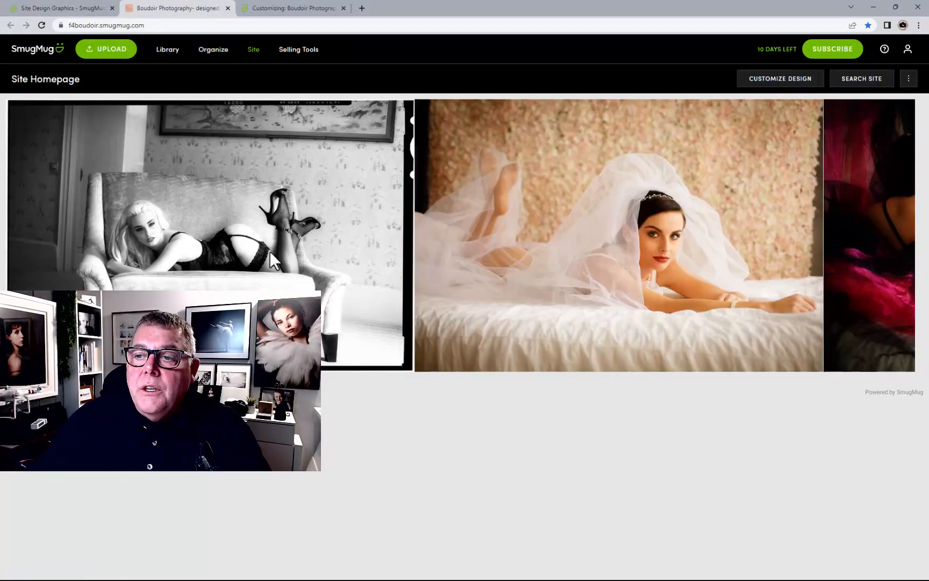
click(213, 54)
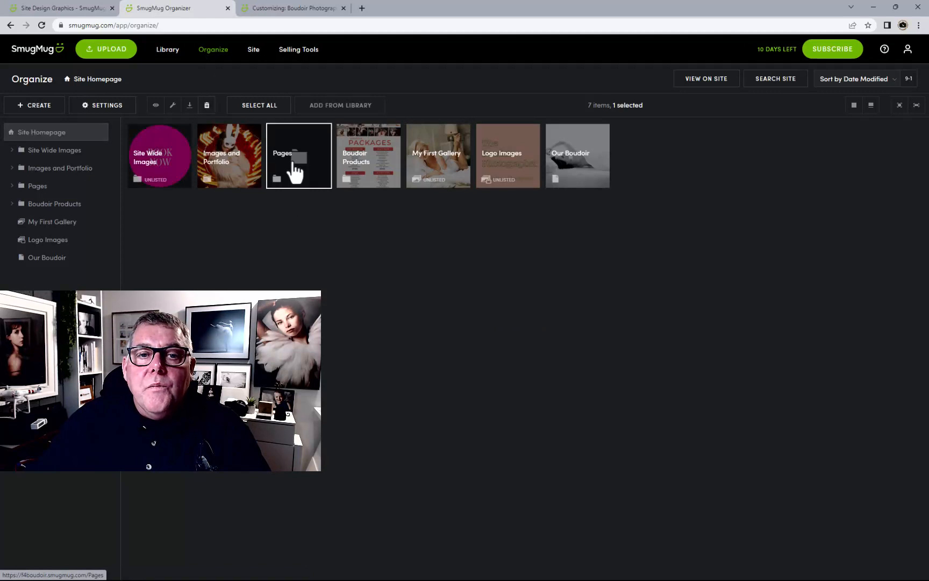
double_click(294, 169)
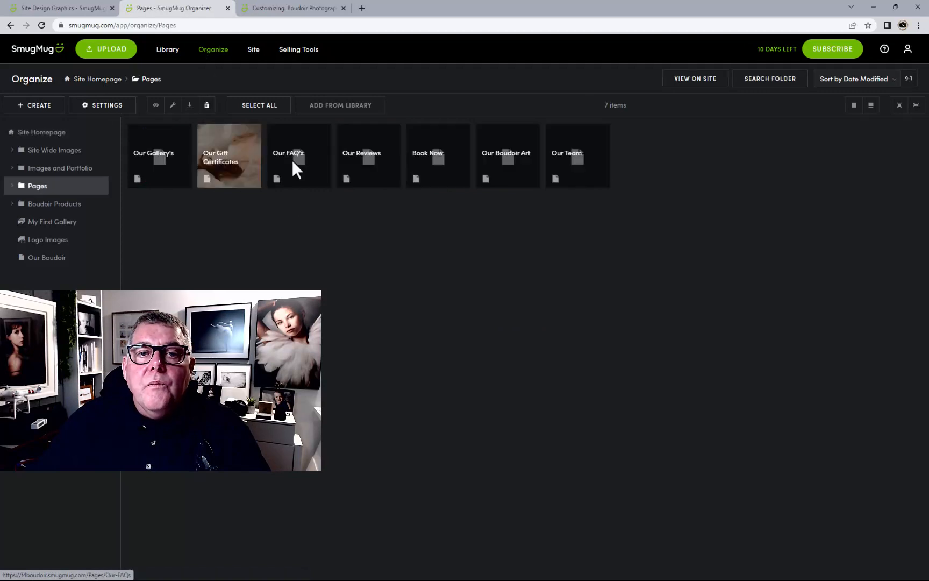
double_click(440, 177)
click(450, 316)
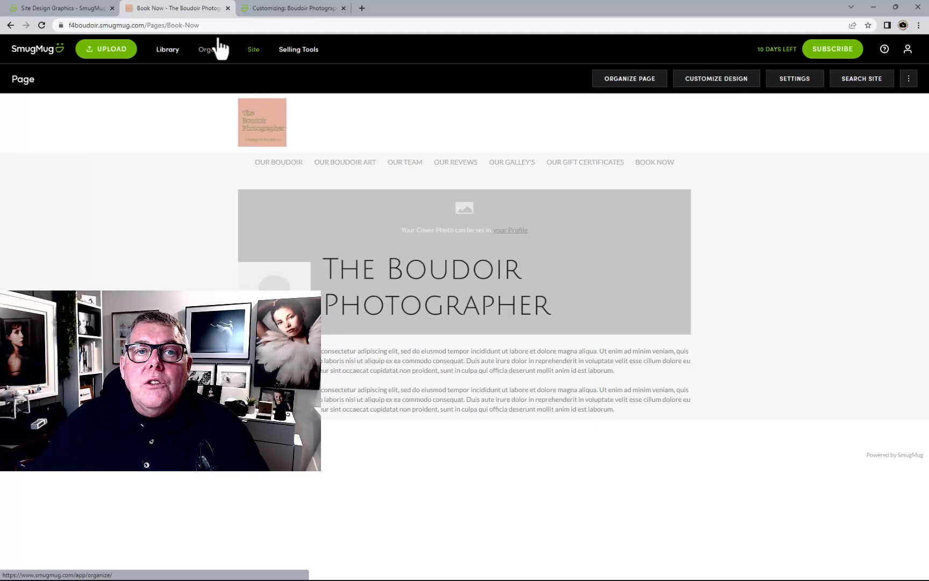
Link the "BOOK NOW!" graphic to the Book Now page's copied address, opening in a new tab, and save the Single Photo block
click(218, 26)
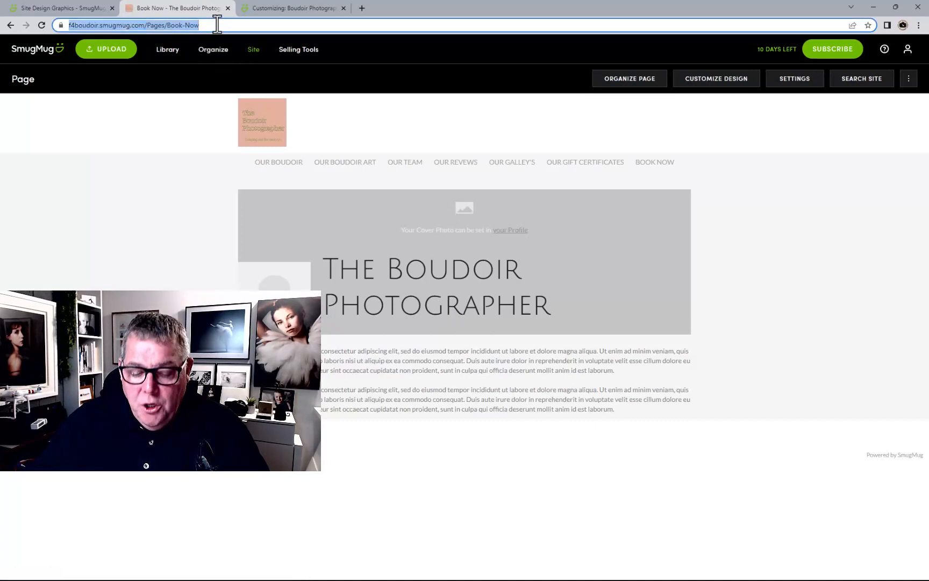
click(264, 6)
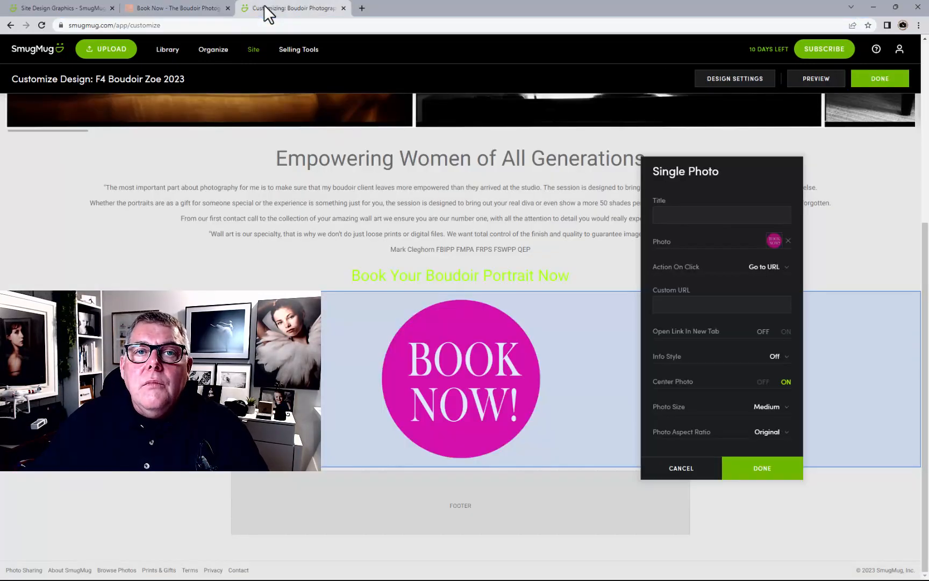
click(673, 304)
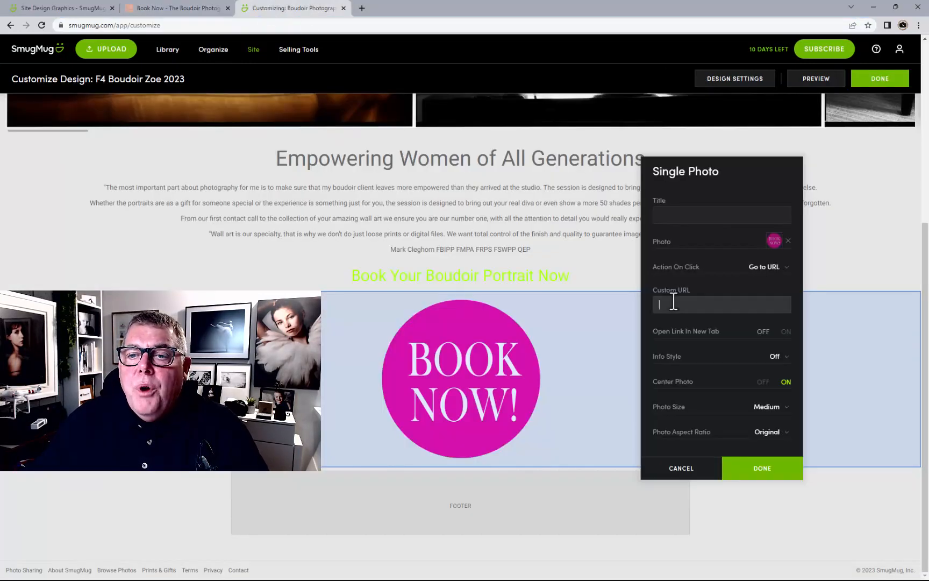
key(ctrl+v)
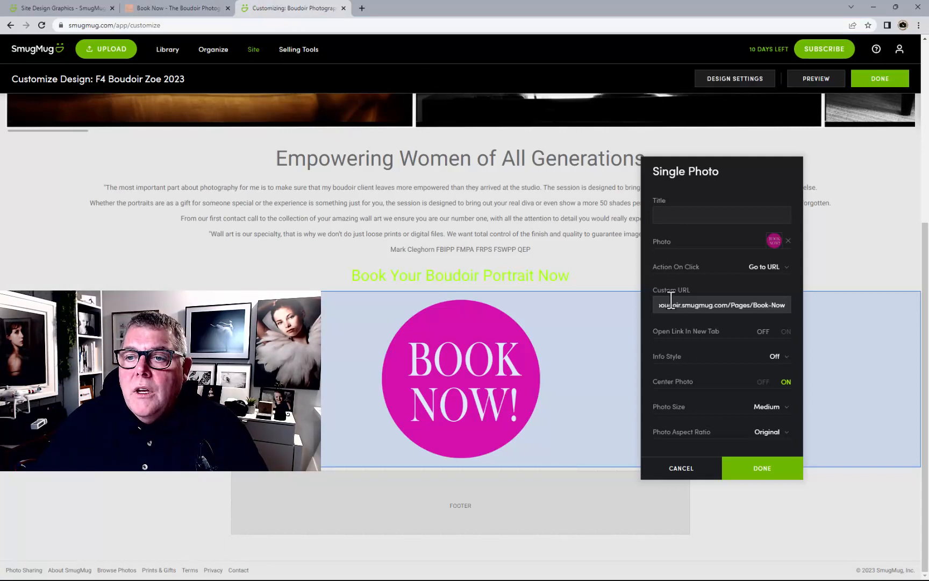
click(786, 332)
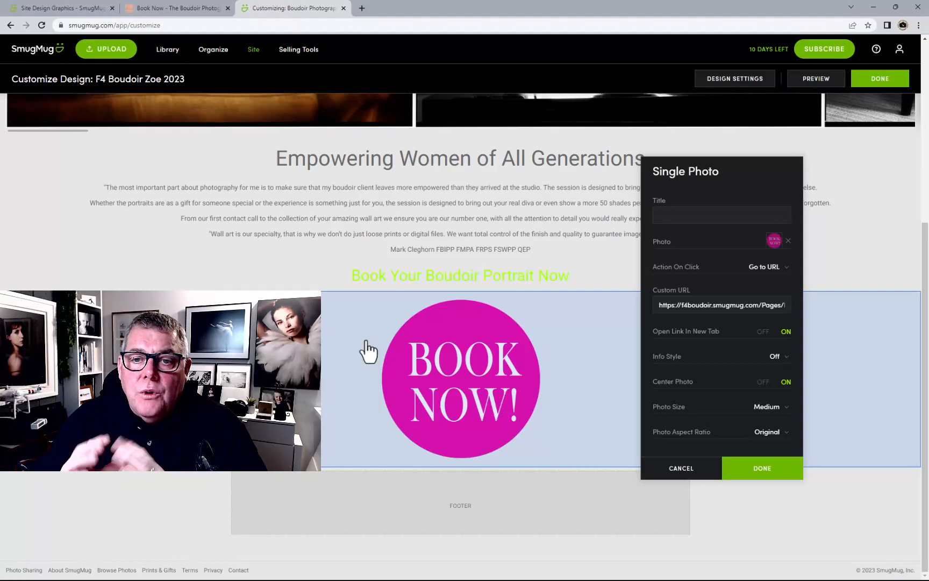
click(772, 467)
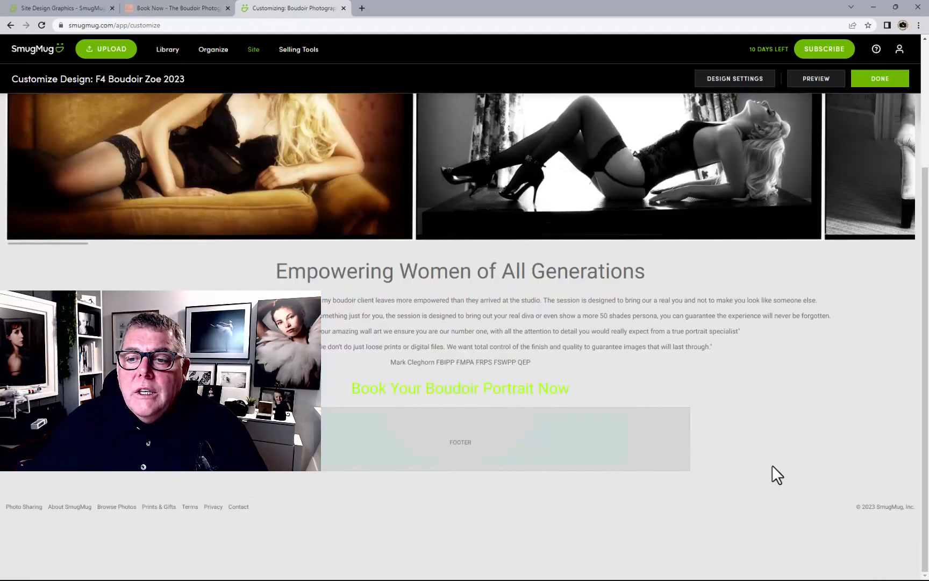
Add a Single Photo block below "BOOK NOW!" with the pink "The Boudoir Xperience" circle from Site Wide Images > Site Design Graphics, sized Small
scroll(776, 314, down, 1)
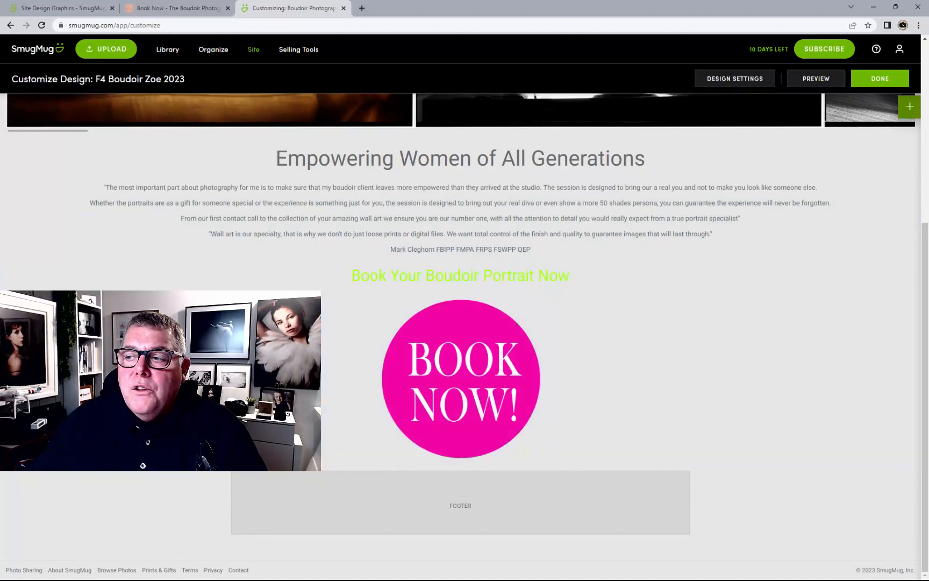
click(909, 111)
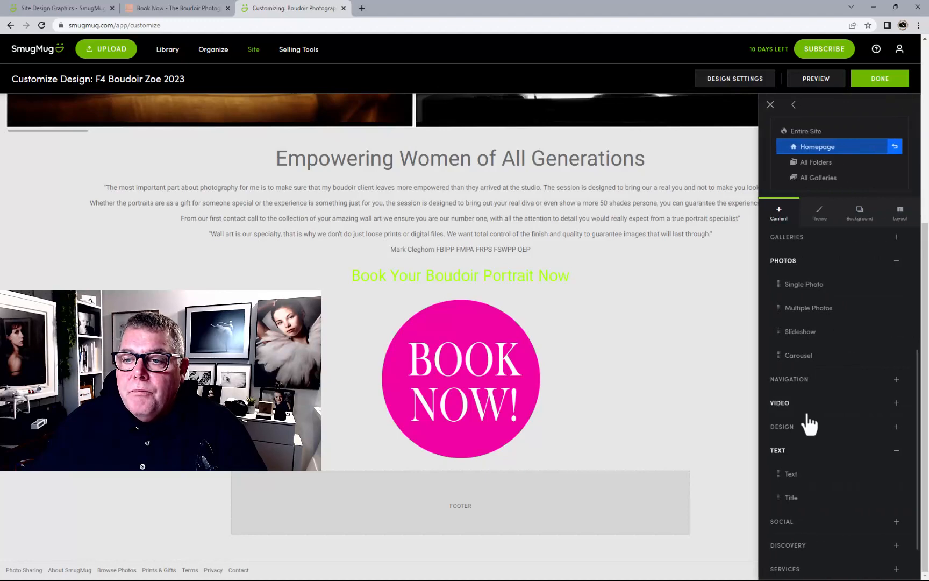
drag(805, 289, 481, 441)
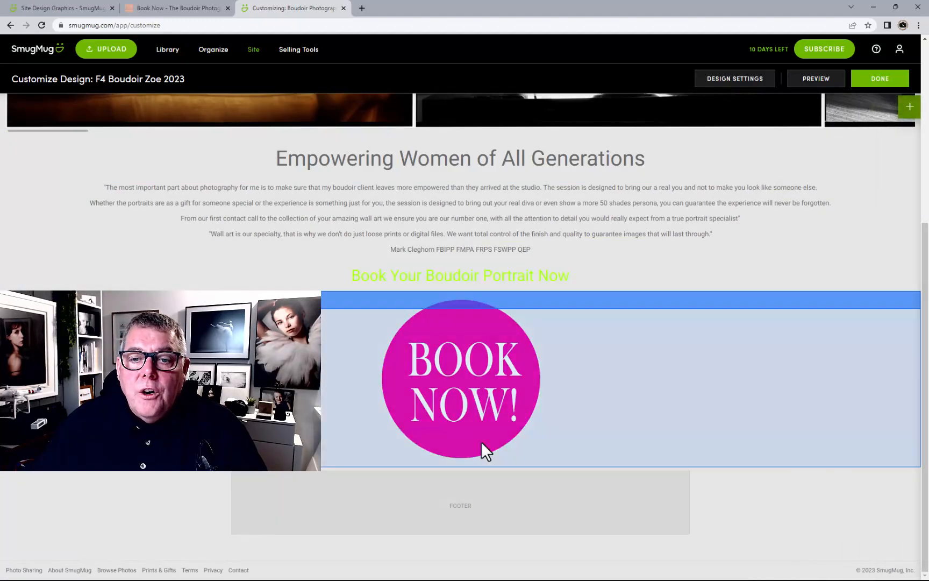
click(520, 262)
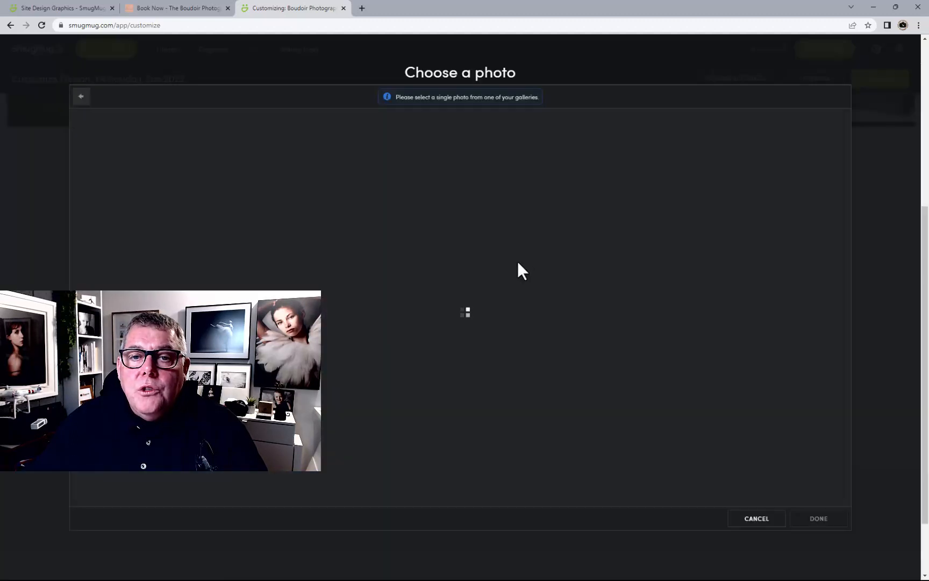
click(346, 156)
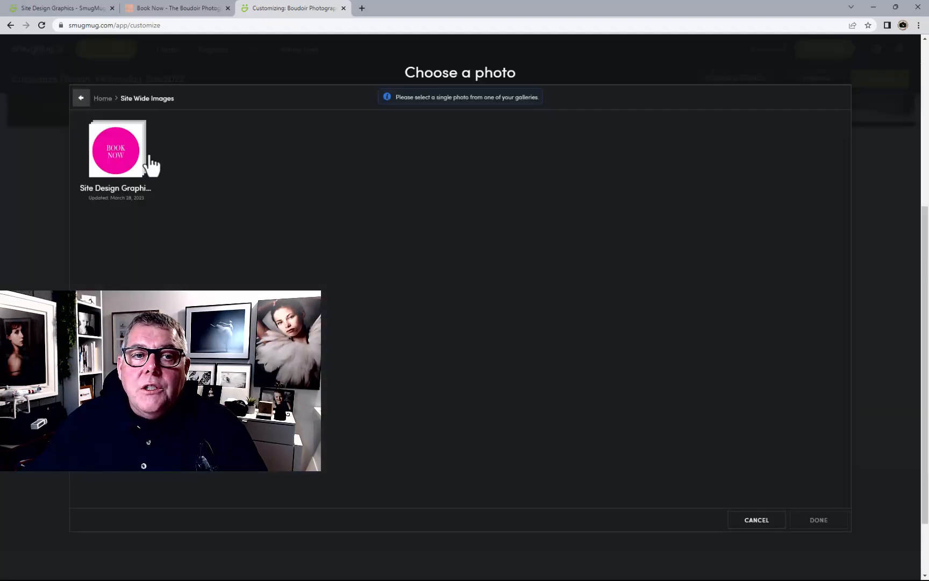
click(141, 155)
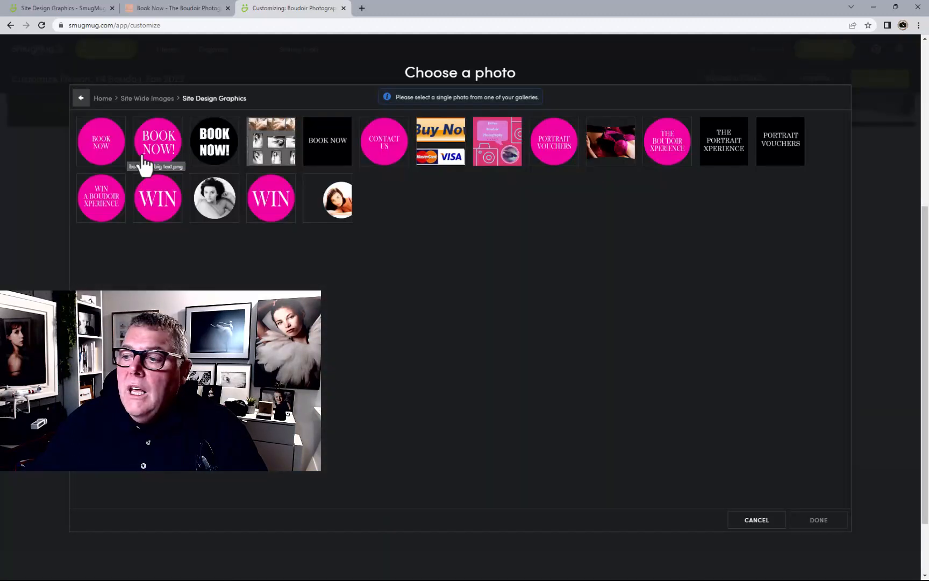
click(668, 158)
click(810, 522)
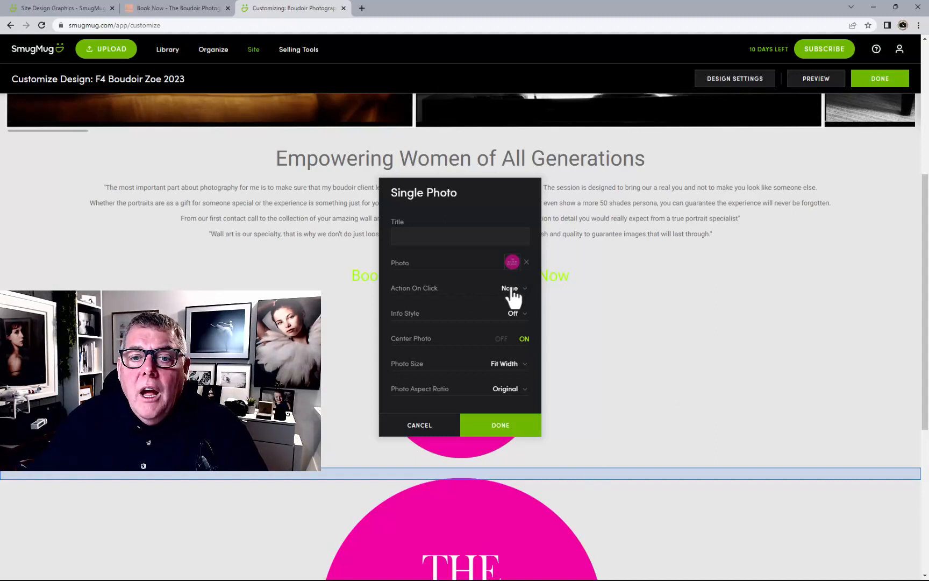
click(509, 368)
click(509, 375)
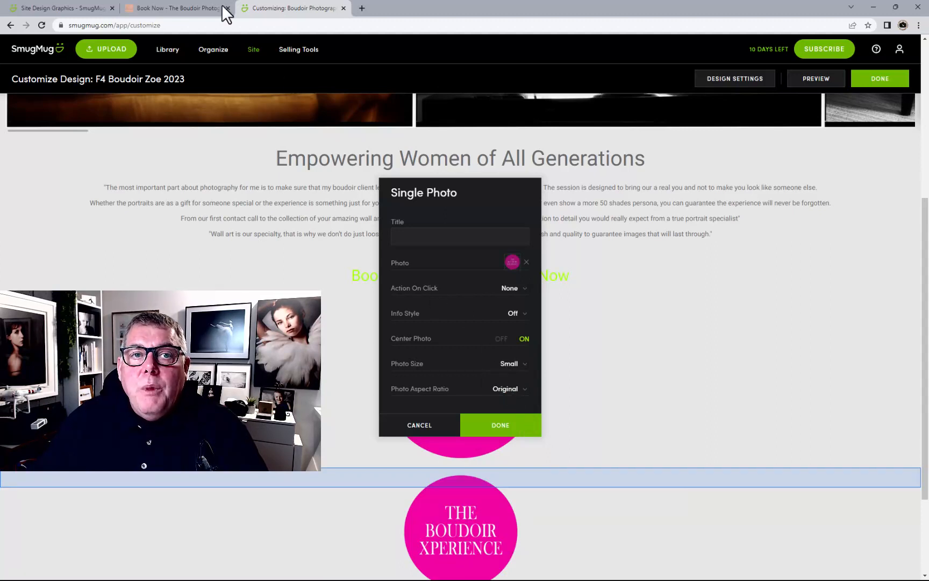
Copy the Our Boudoir page's address from the site's browser tab and return to the customizing tab
click(184, 7)
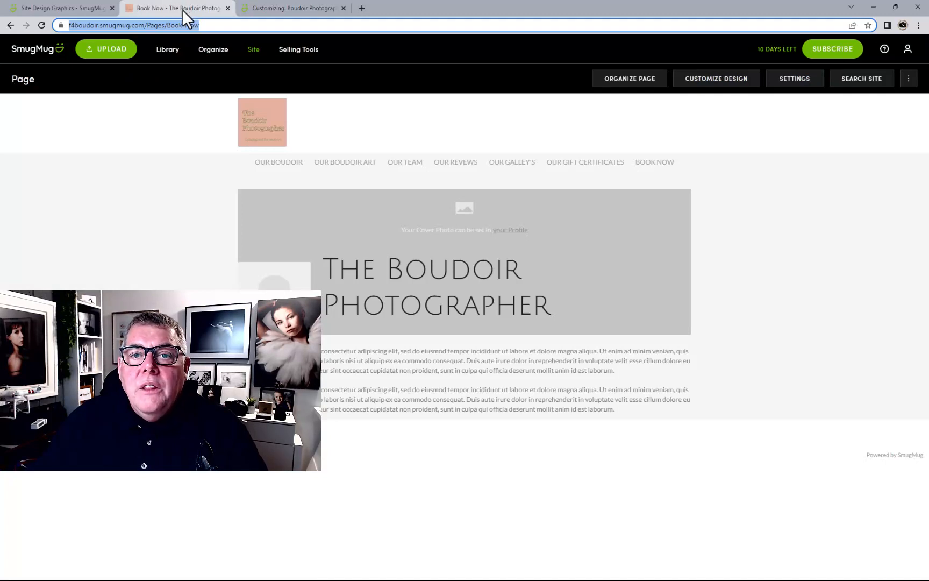
click(273, 164)
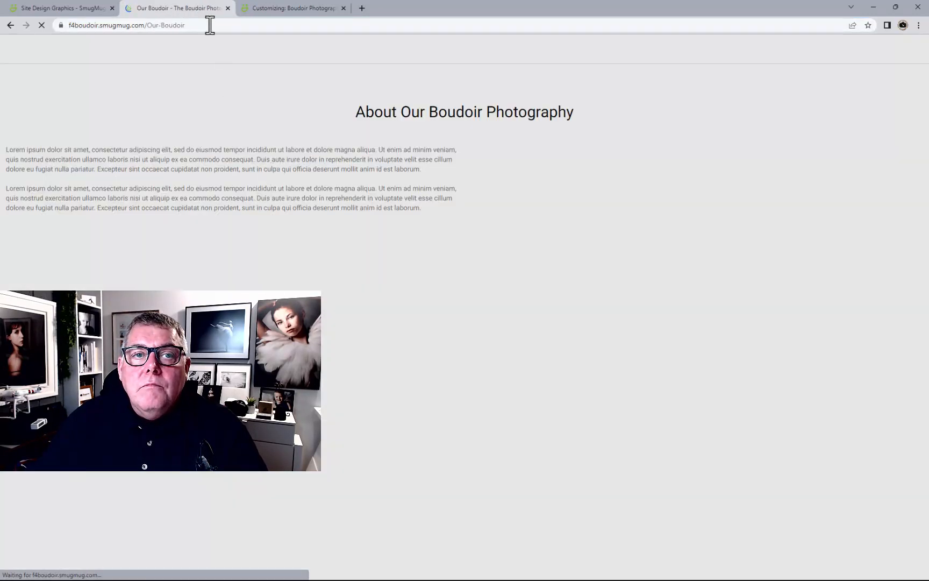
click(209, 25)
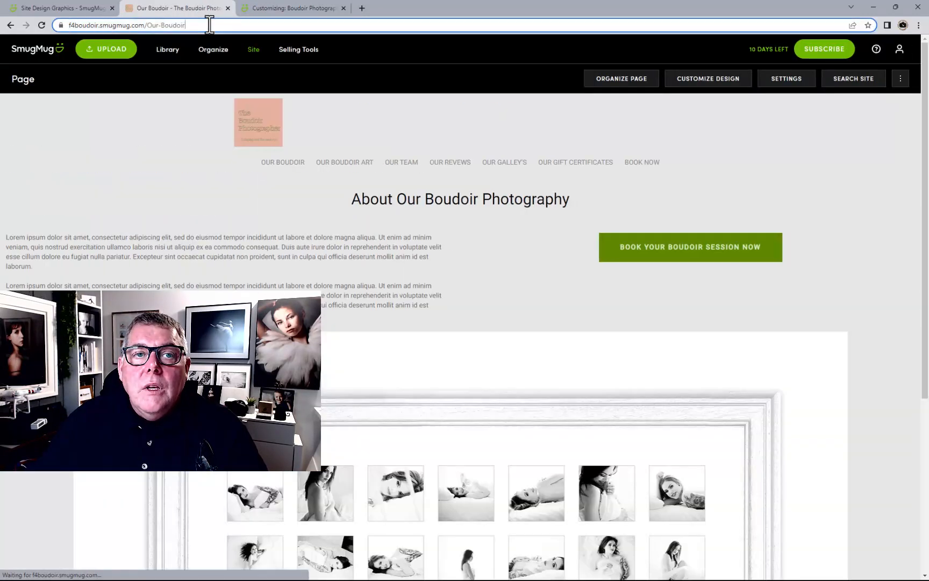
click(282, 9)
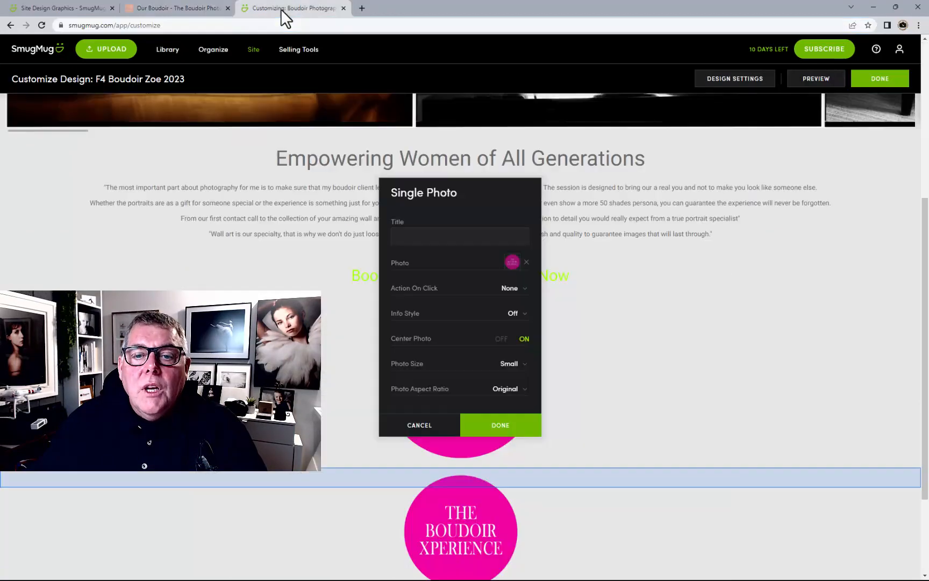
Set "The Boudoir Xperience" graphic to Go to URL with the copied Our Boudoir address, opening in a new tab, and save the block
click(510, 295)
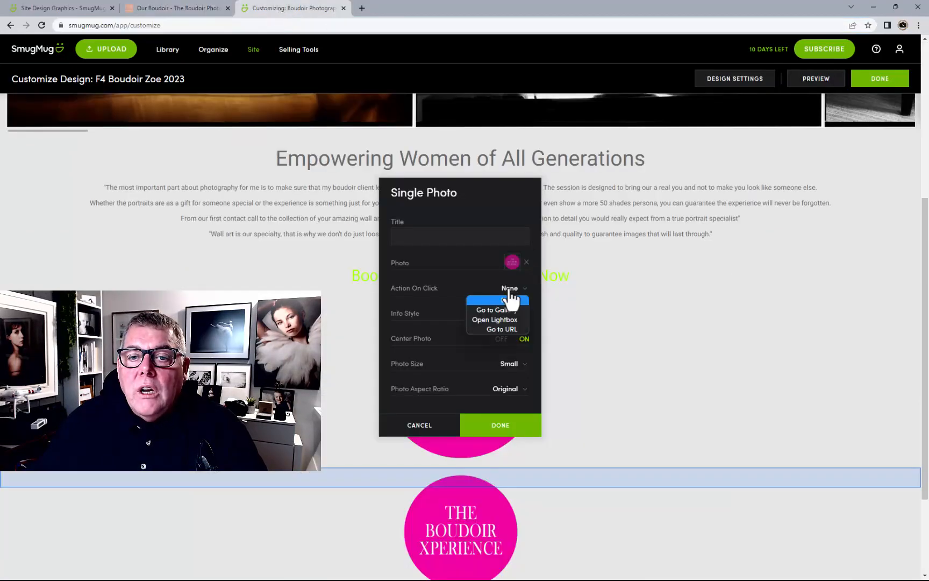
click(496, 329)
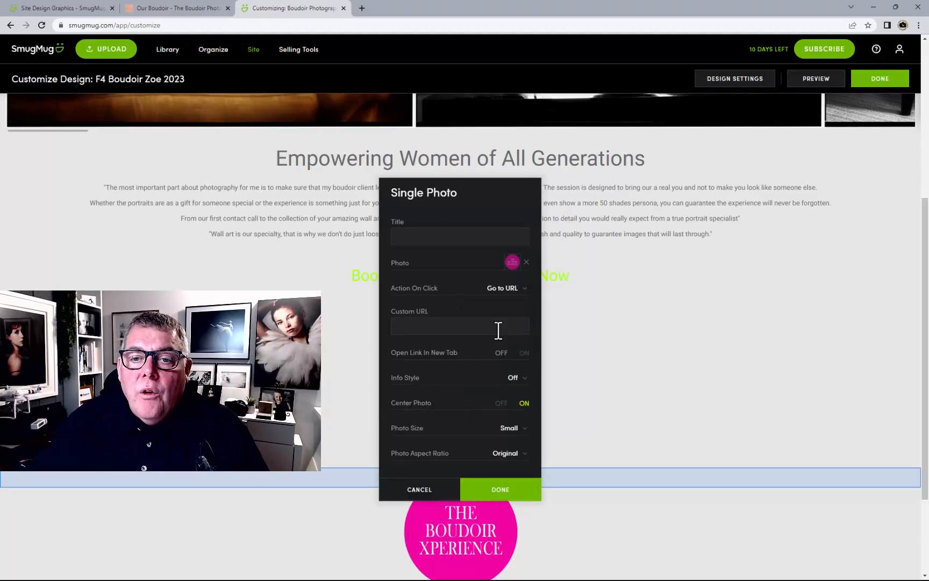
click(495, 327)
key(ctrl+v)
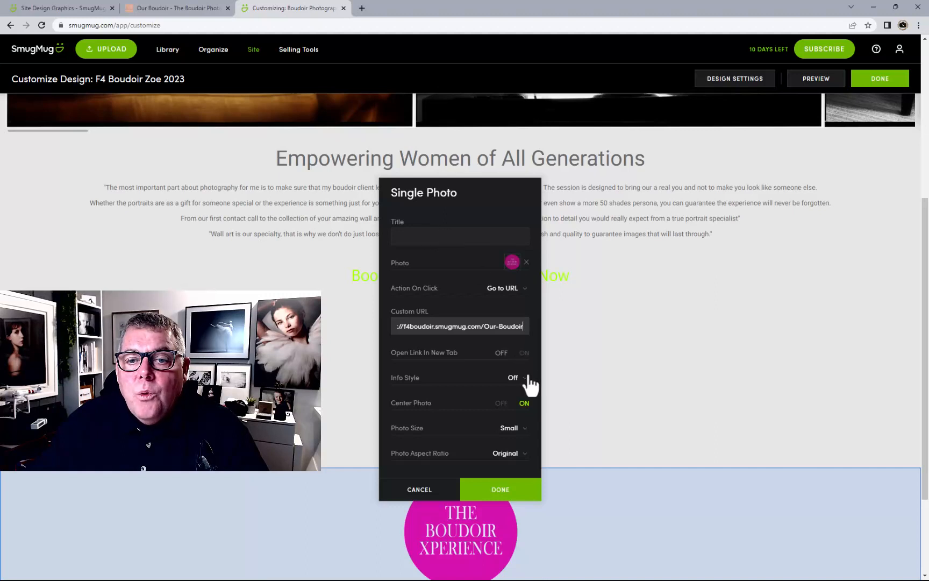
click(524, 353)
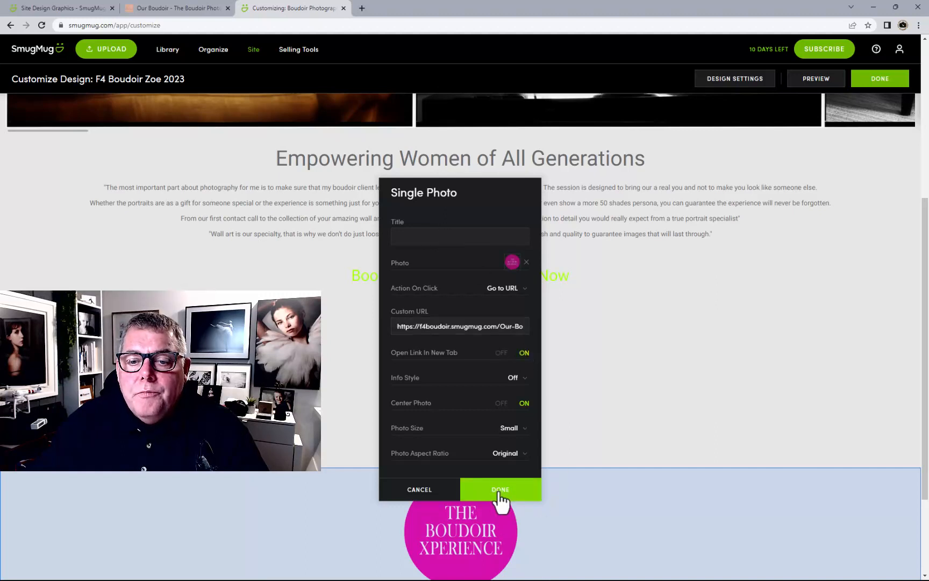
click(500, 498)
Add a Single Photo block to the right of "The Boudoir Xperience" with the pink "Portrait Vouchers" circle from Site Wide Images > Site Design Graphics
click(907, 114)
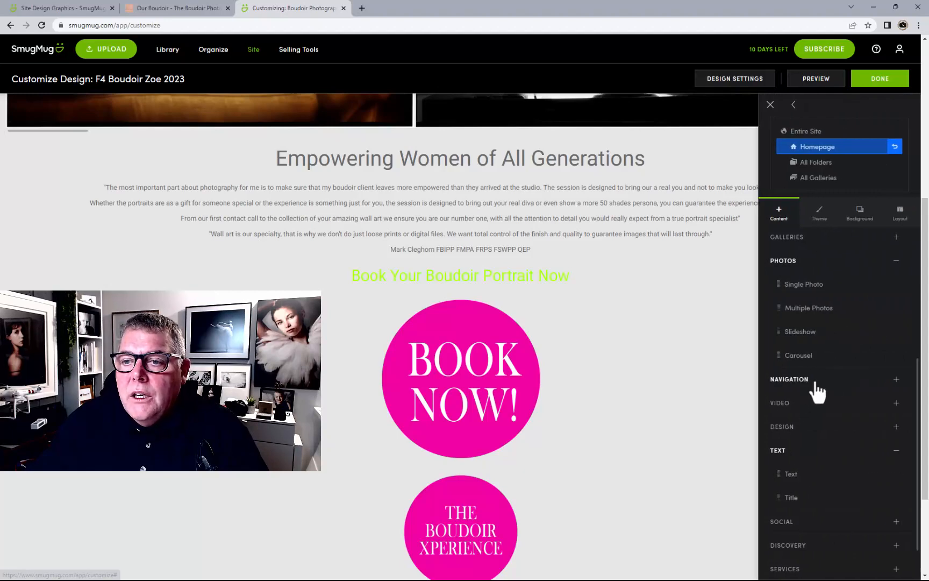
drag(807, 285, 630, 554)
click(520, 264)
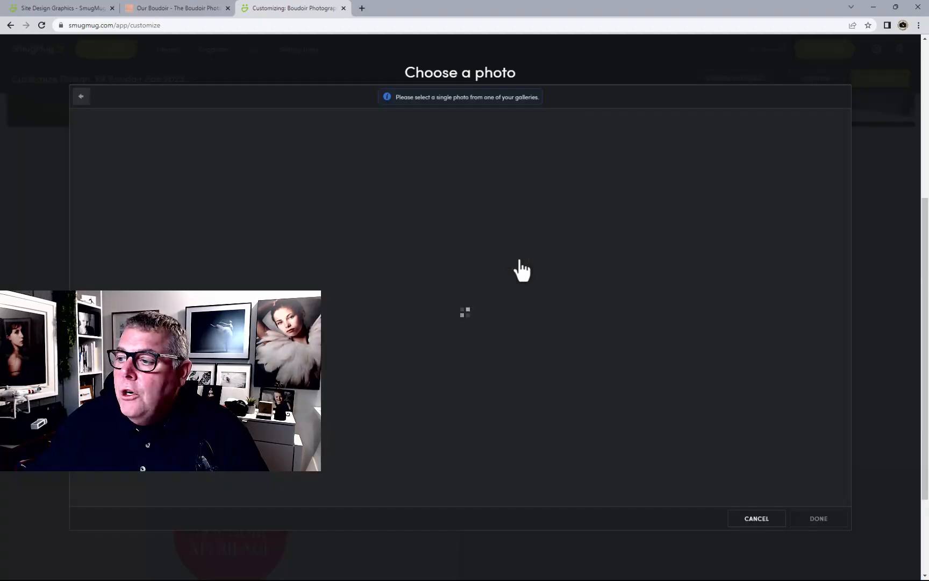
click(356, 155)
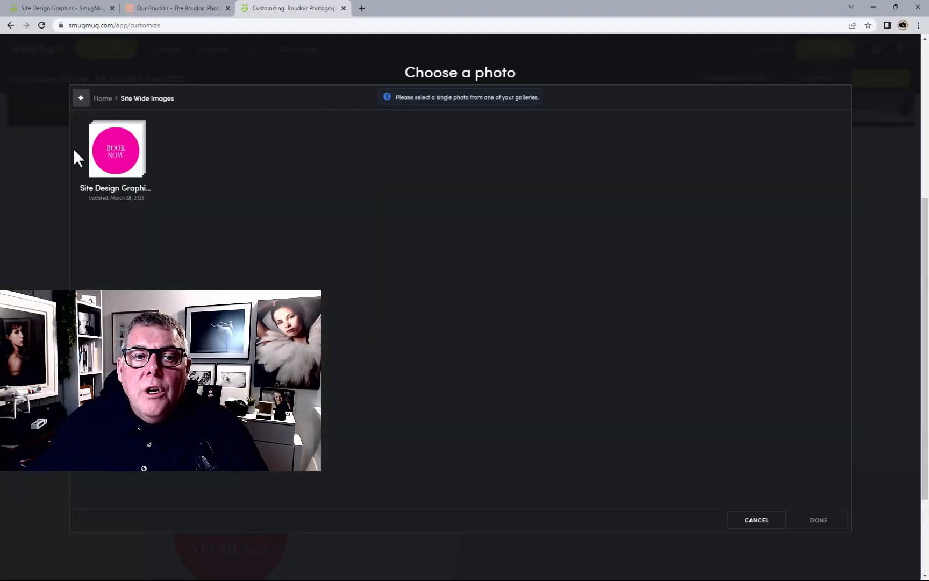
click(109, 155)
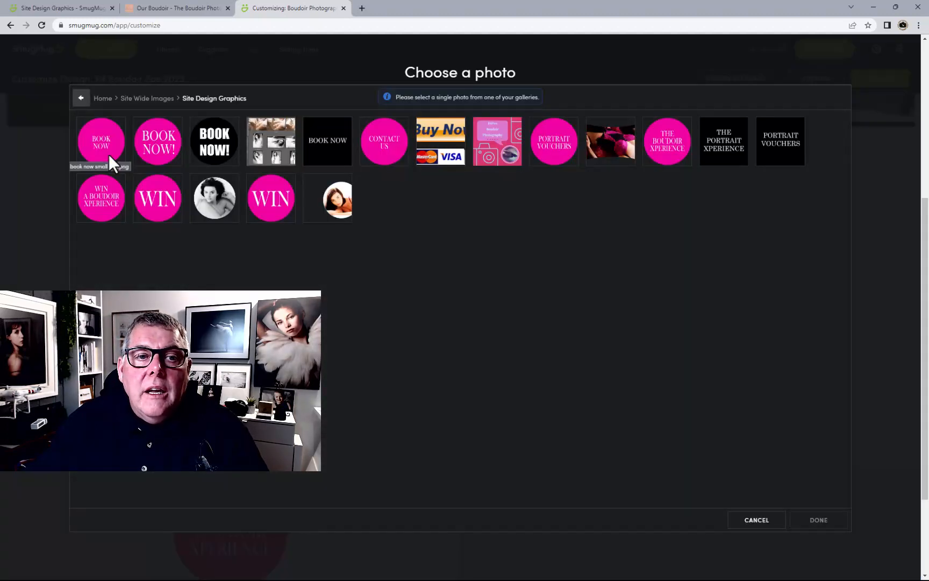
click(556, 149)
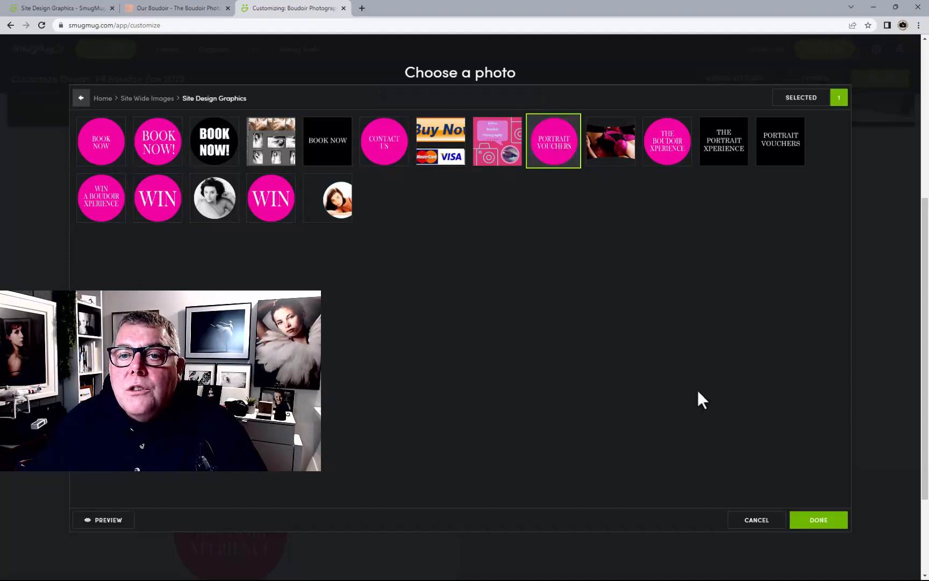
click(796, 526)
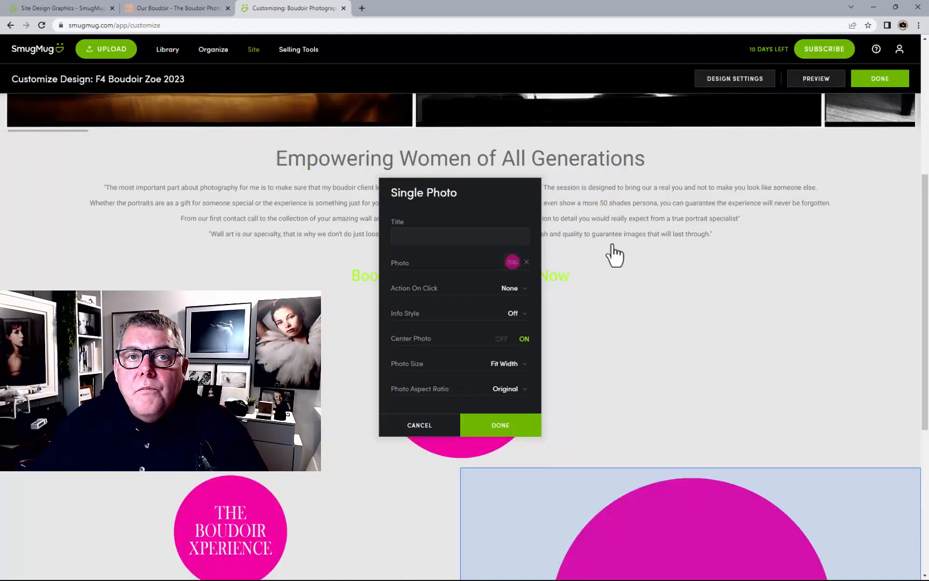
Copy the Our Gift Certificates page's address from the site's browser tab and return to the customizing tab
click(165, 7)
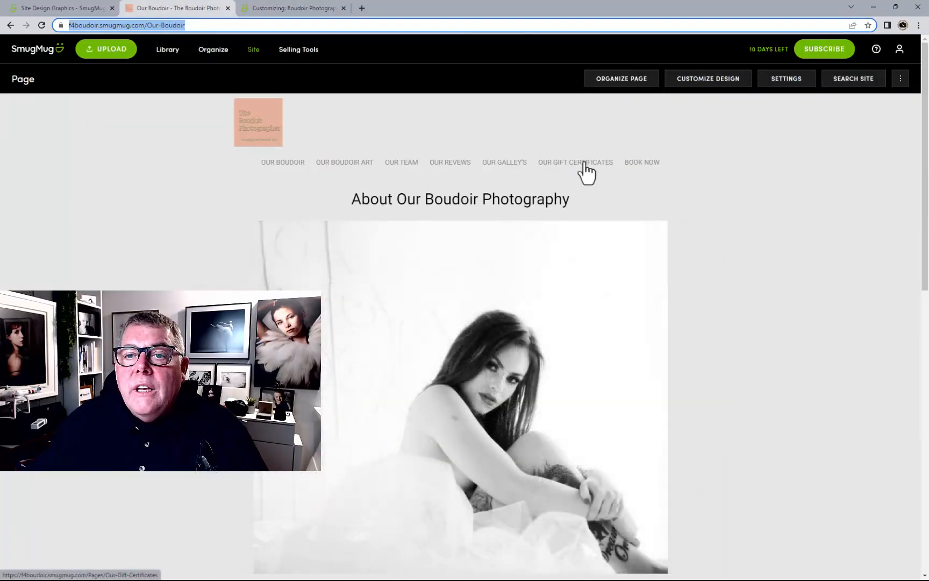
click(585, 164)
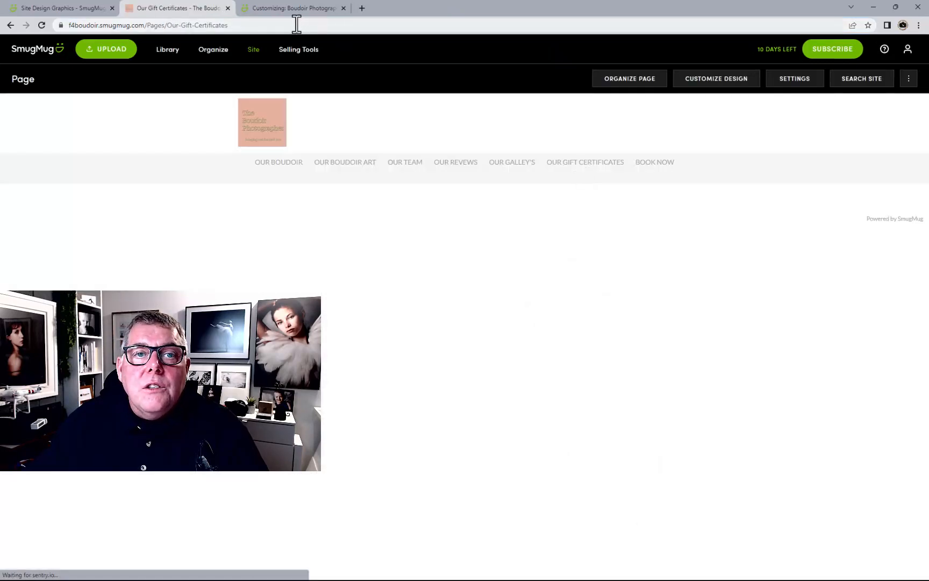
click(296, 23)
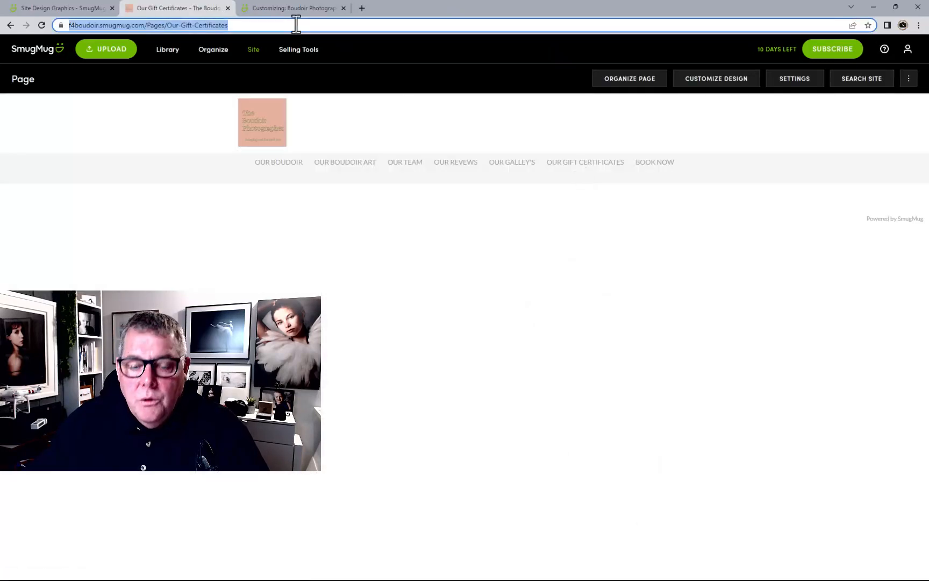
click(275, 7)
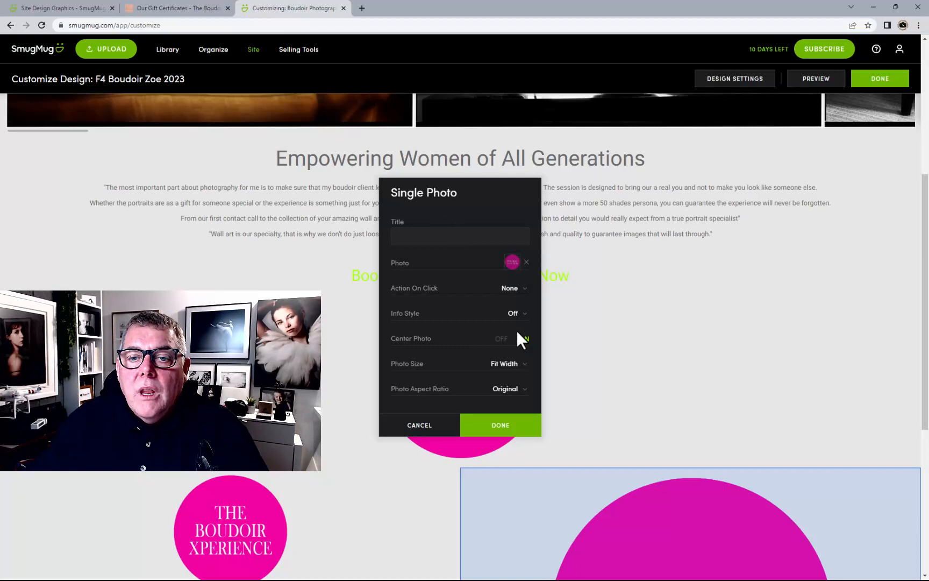
Set the "Portrait Vouchers" graphic to Go to URL with the copied Our Gift Certificates address, opening in a new tab
click(510, 290)
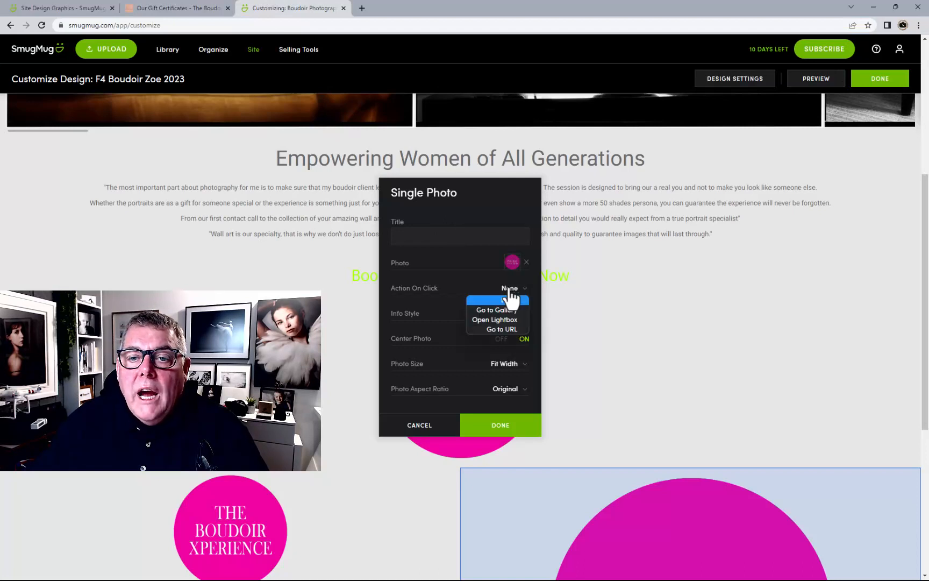
click(497, 330)
click(472, 326)
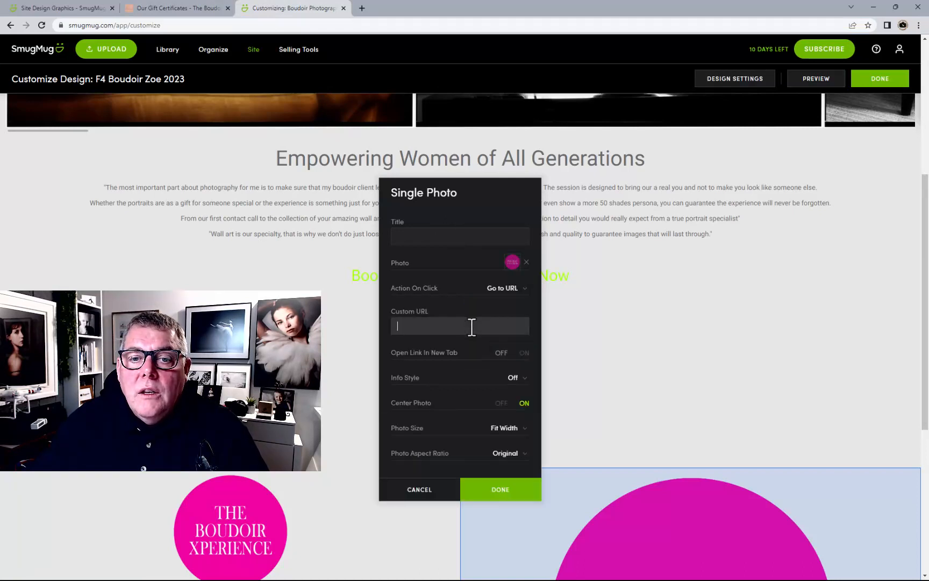
key(ctrl+v)
click(525, 353)
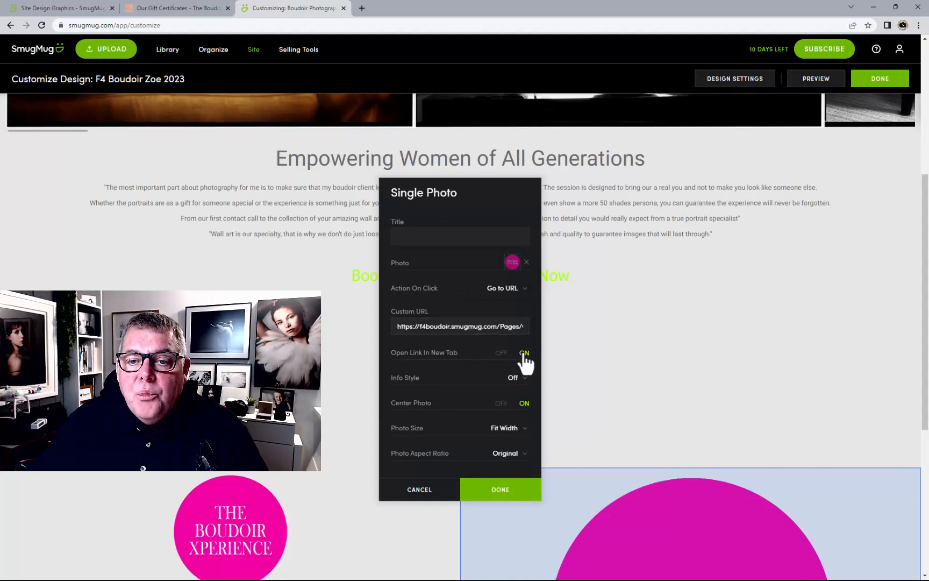
Set the "Portrait Vouchers" graphic's photo size to Small and save the block
scroll(517, 353, down, 2)
click(502, 429)
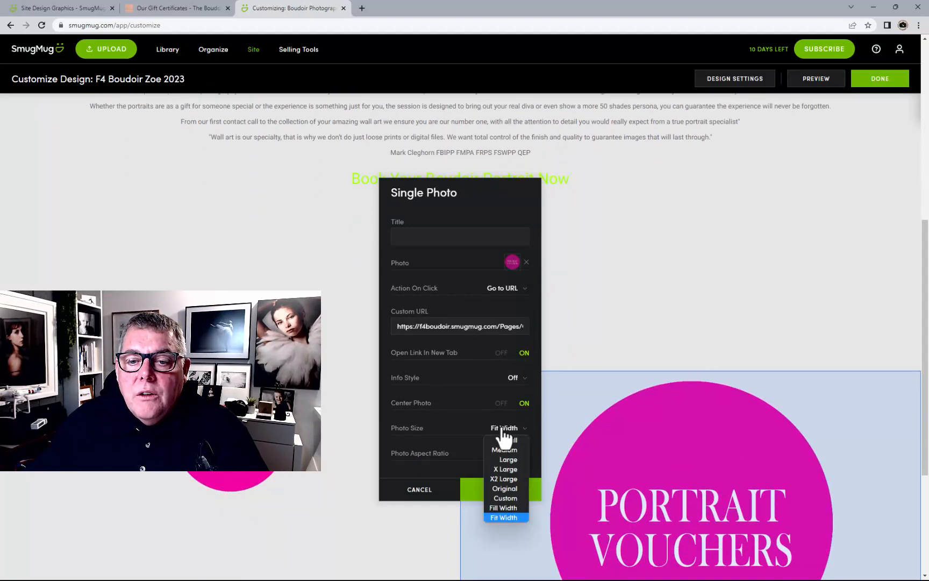
click(505, 440)
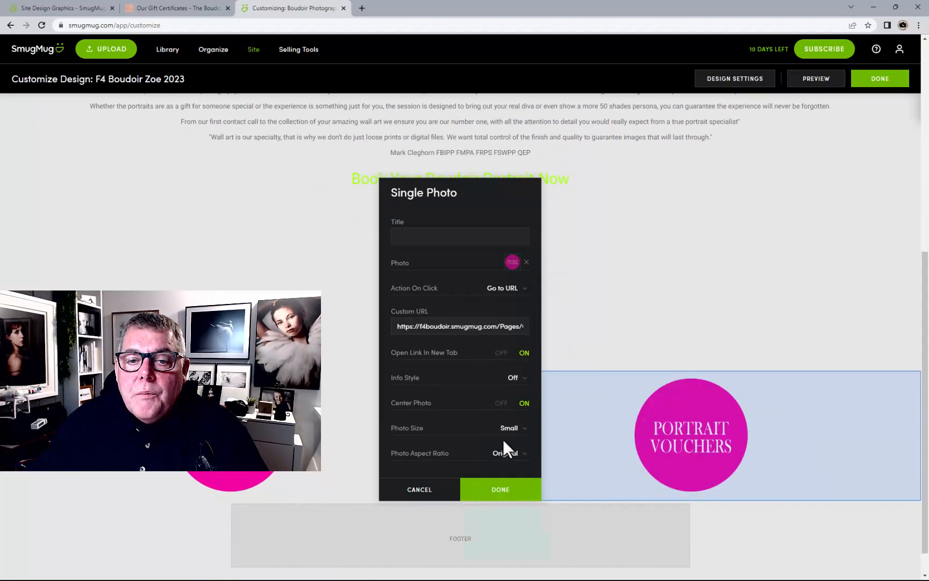
click(494, 491)
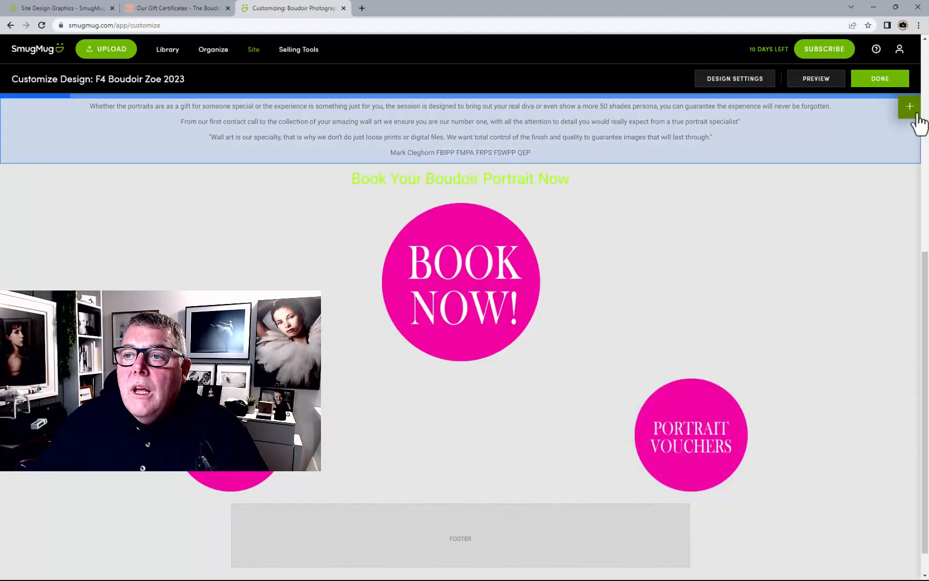
click(911, 108)
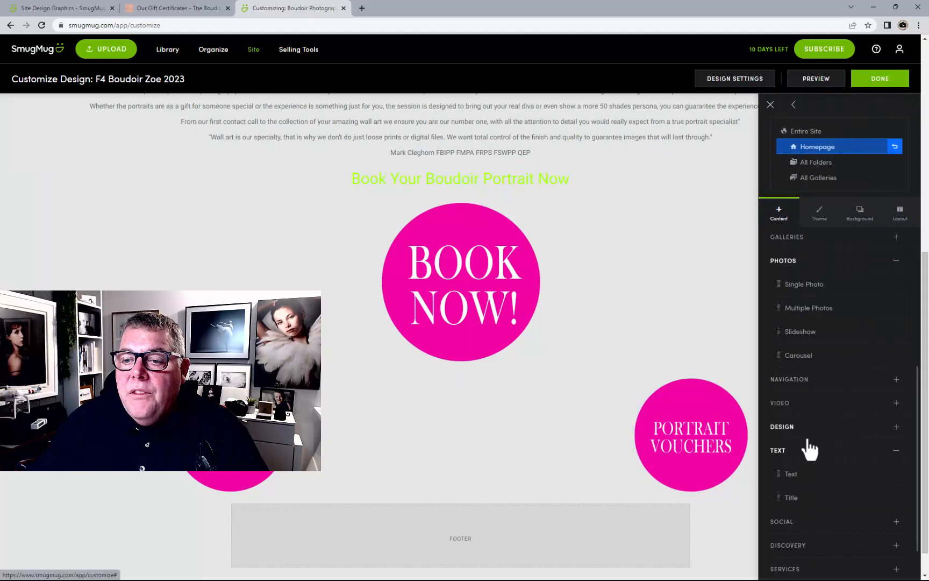
drag(804, 285, 738, 438)
drag(573, 17, 557, 287)
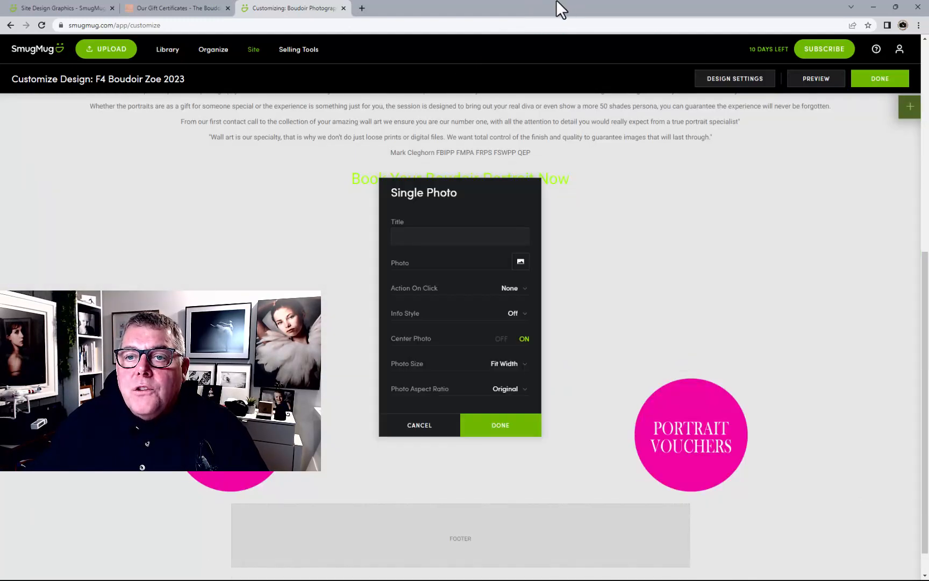
scroll(688, 266, up, 7)
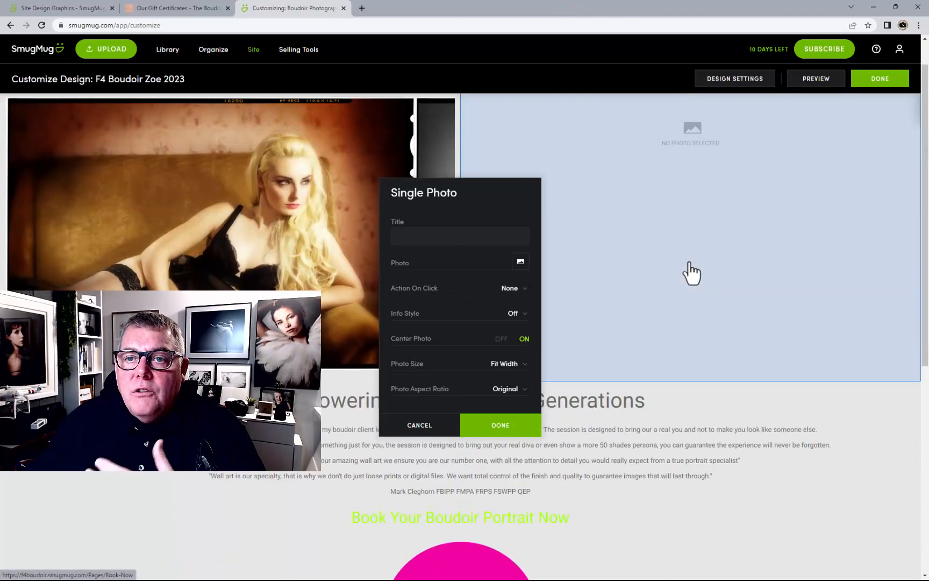
click(424, 425)
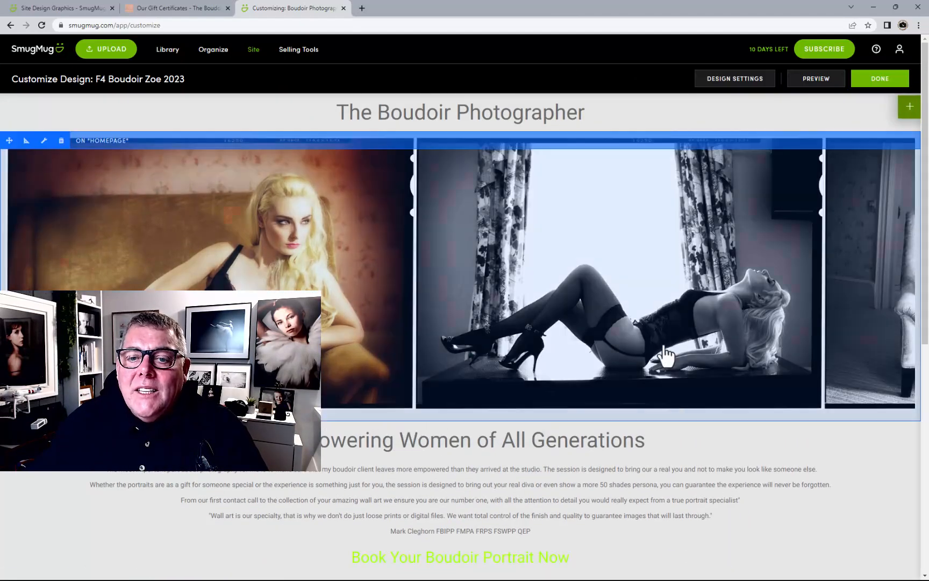
Add a Single Photo block to the right of "Book Now!" with the pink "Contact Us" circle from Site Wide Images > Site Design Graphics
scroll(675, 346, down, 7)
click(908, 111)
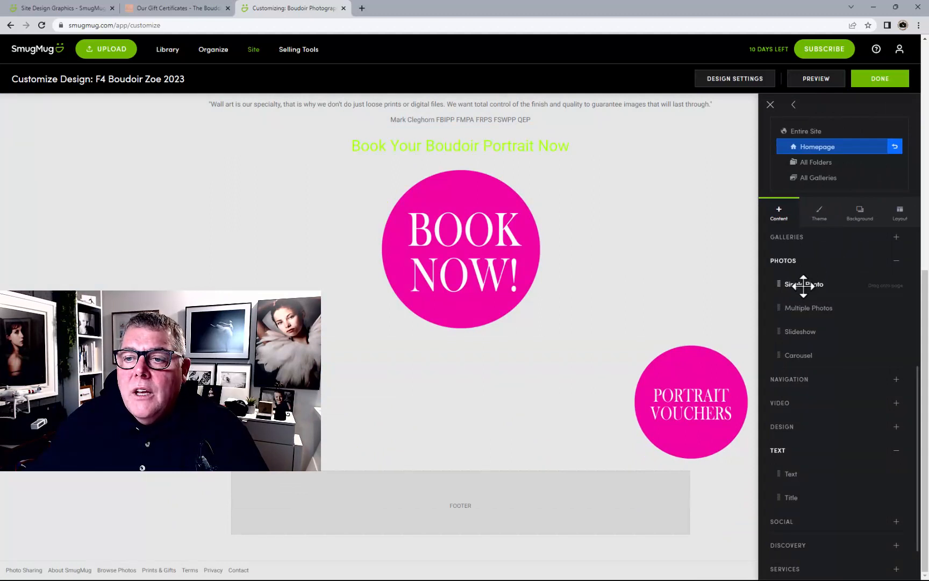
drag(802, 286, 543, 248)
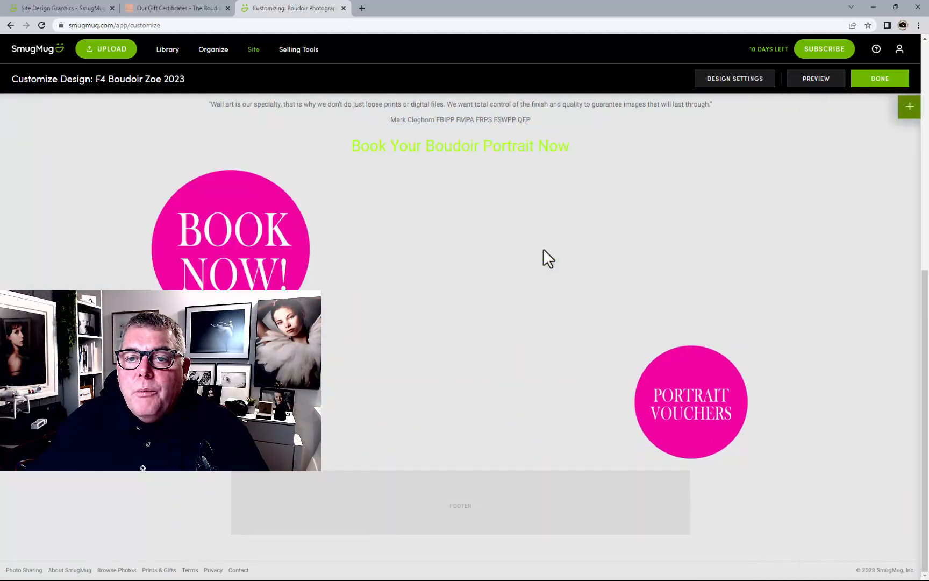
click(519, 263)
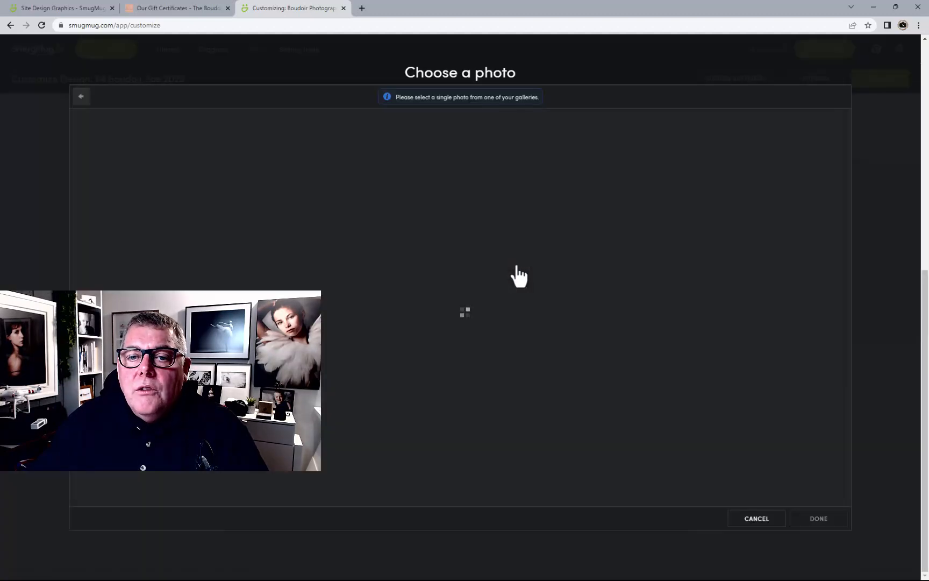
click(356, 159)
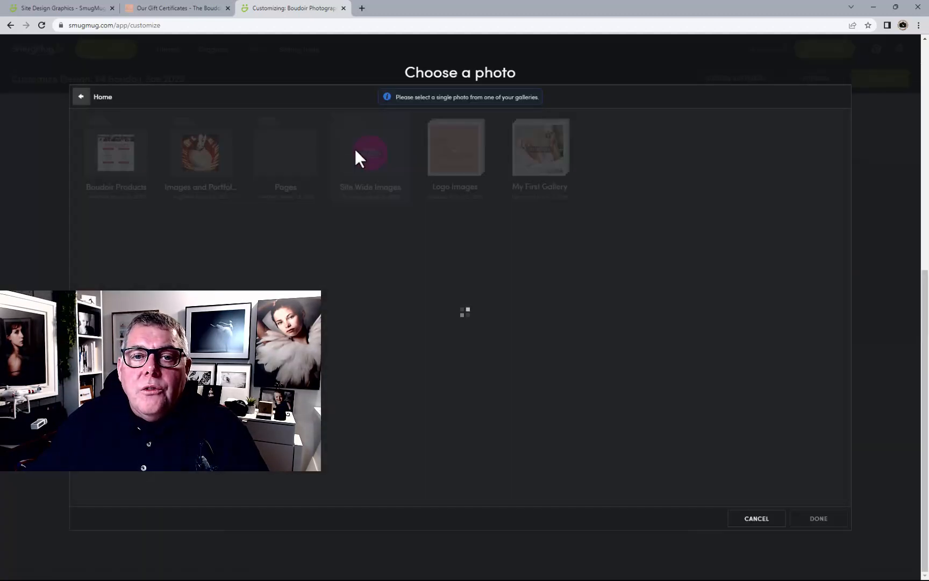
click(126, 153)
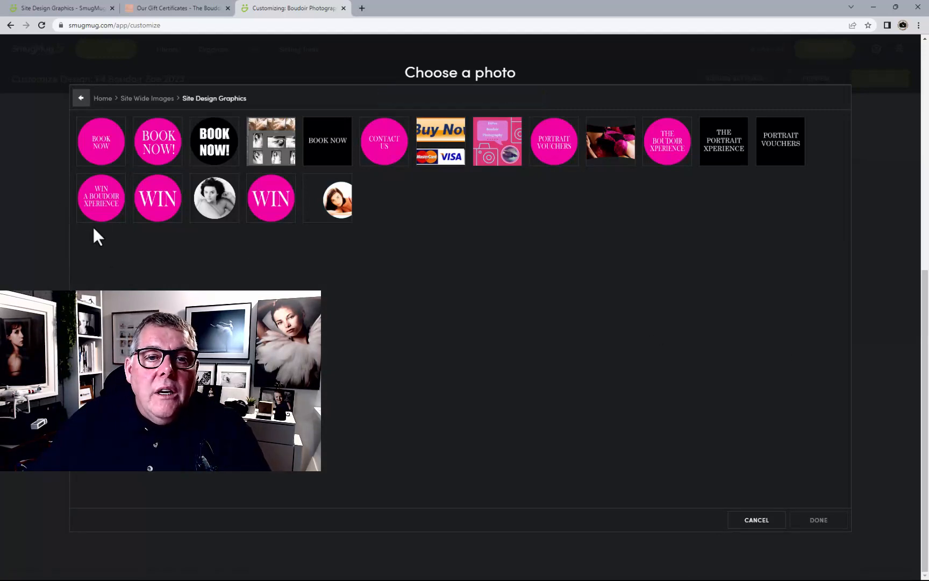
click(387, 160)
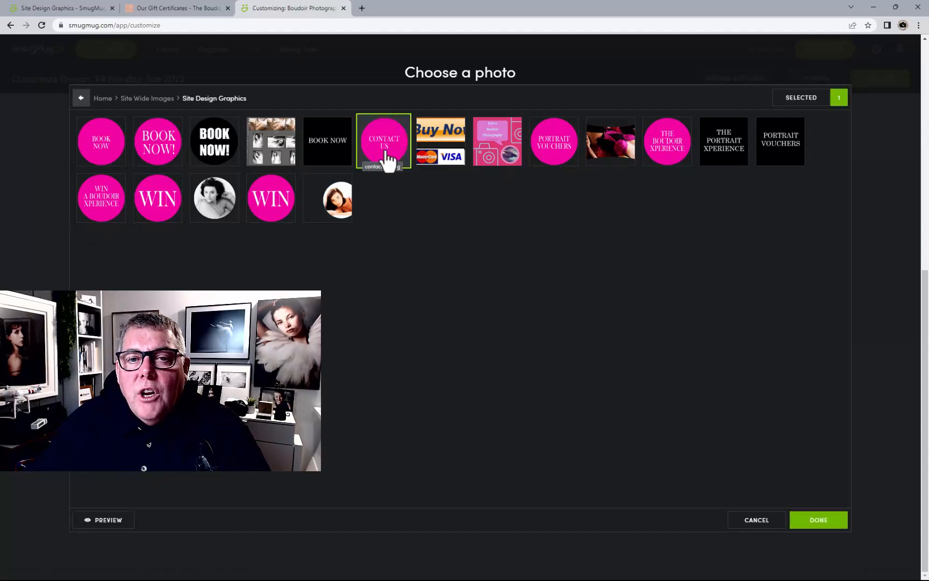
click(809, 520)
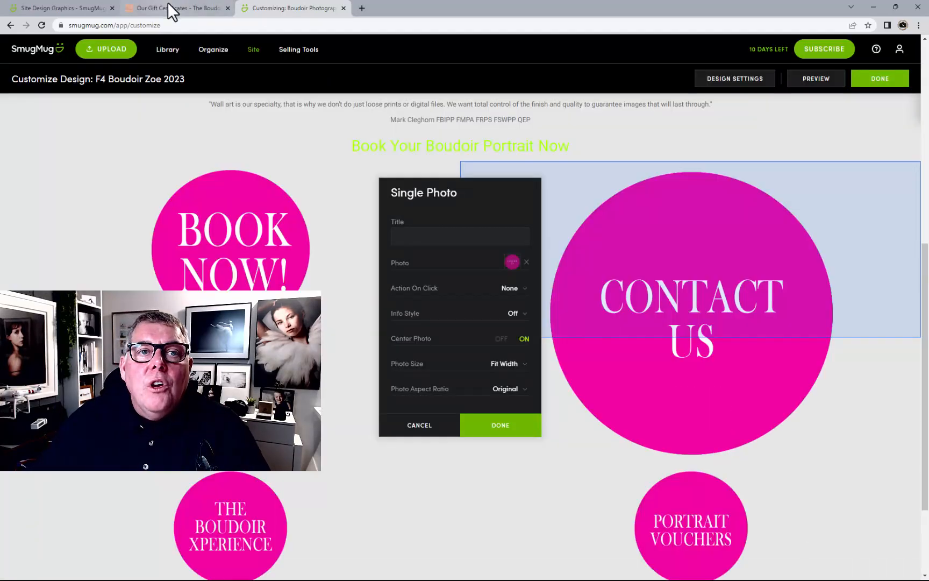
Copy the Book Now page's address from the site's browser tab and return to the customizing tab
click(168, 6)
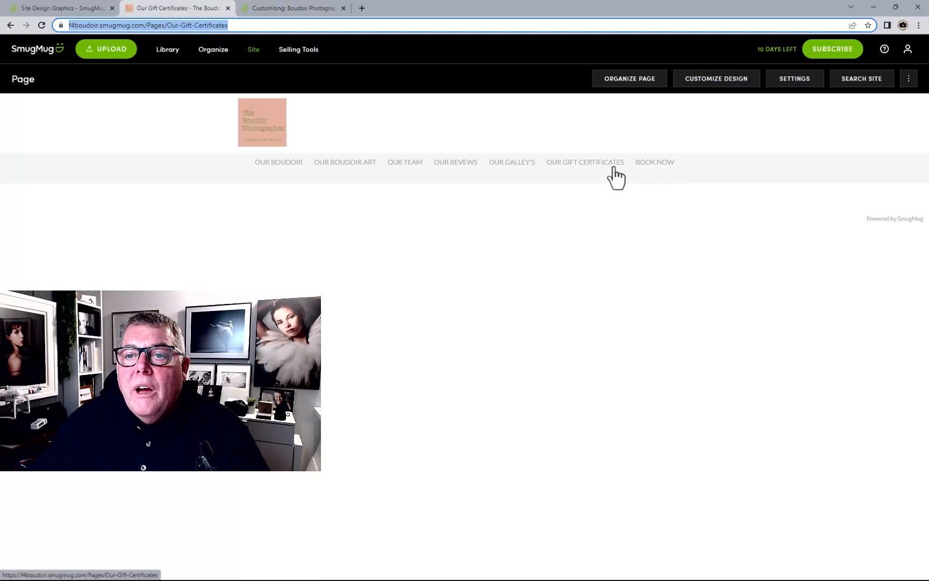
click(655, 163)
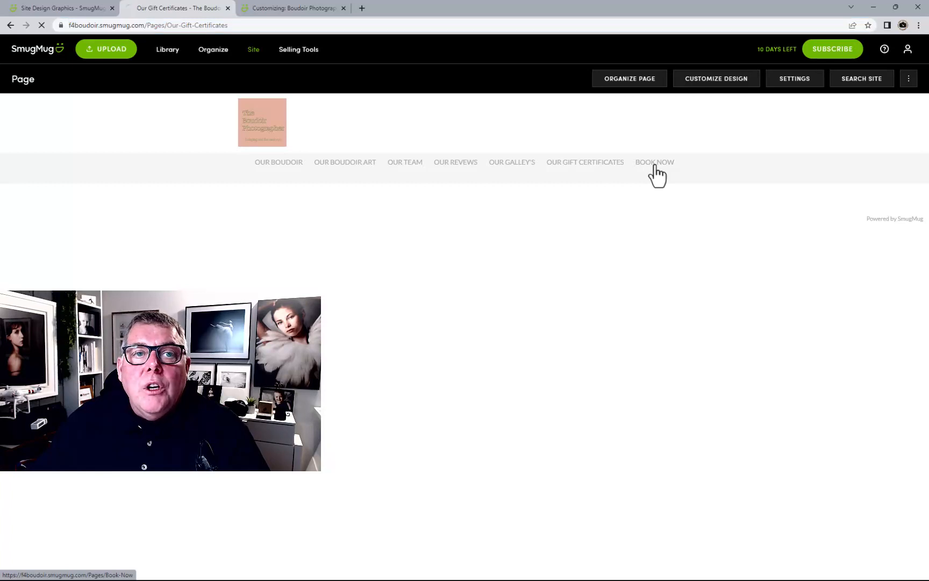
click(218, 25)
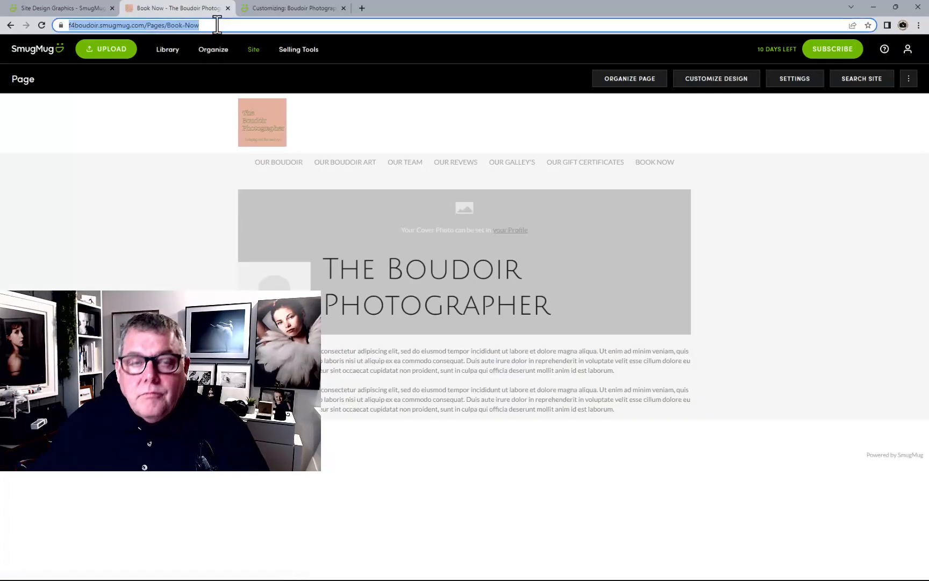
click(297, 9)
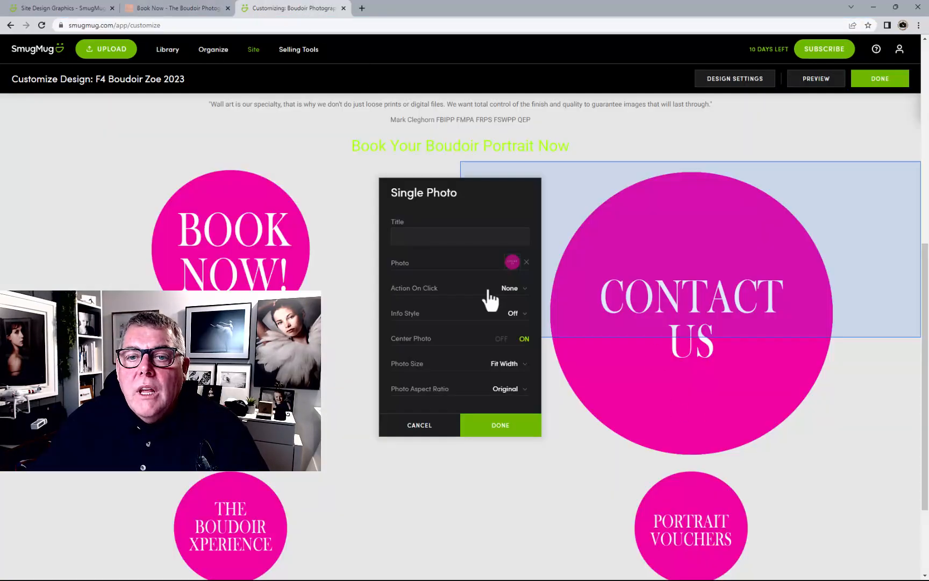
Set the "Contact Us" graphic's click action to Go to URL and start its custom URL entry
click(508, 291)
click(505, 329)
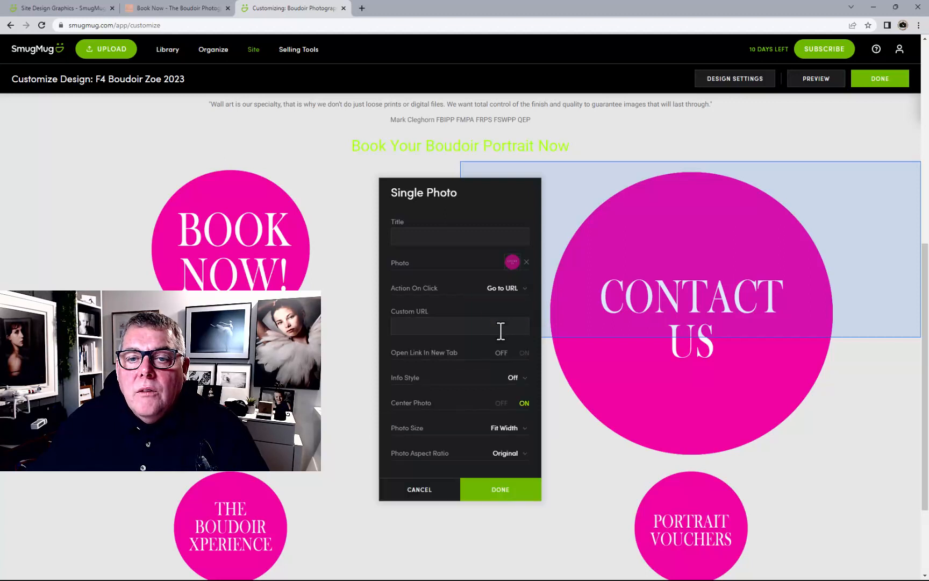
click(448, 327)
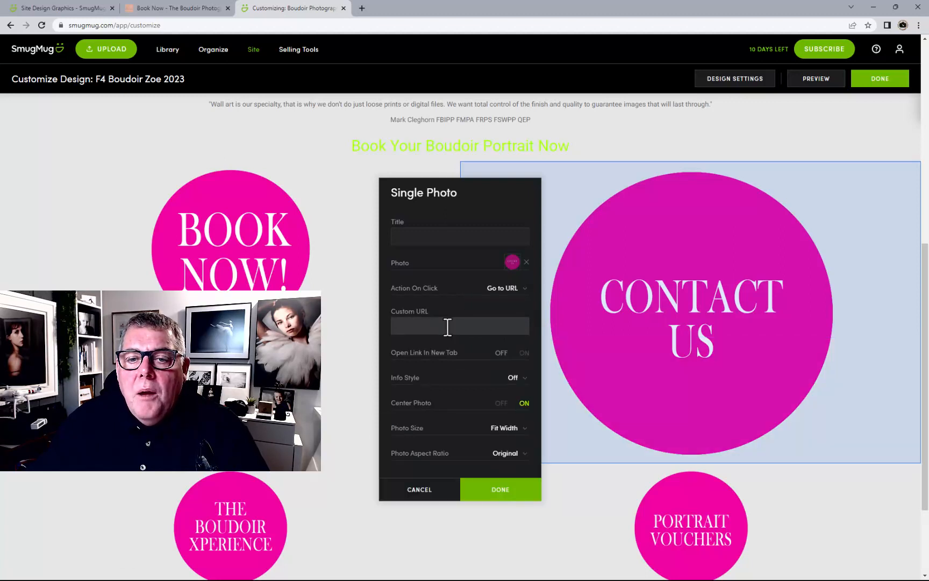
Switch to the SmugMug organizer's browser tab and open the Pages folder from the site homepage level
click(182, 10)
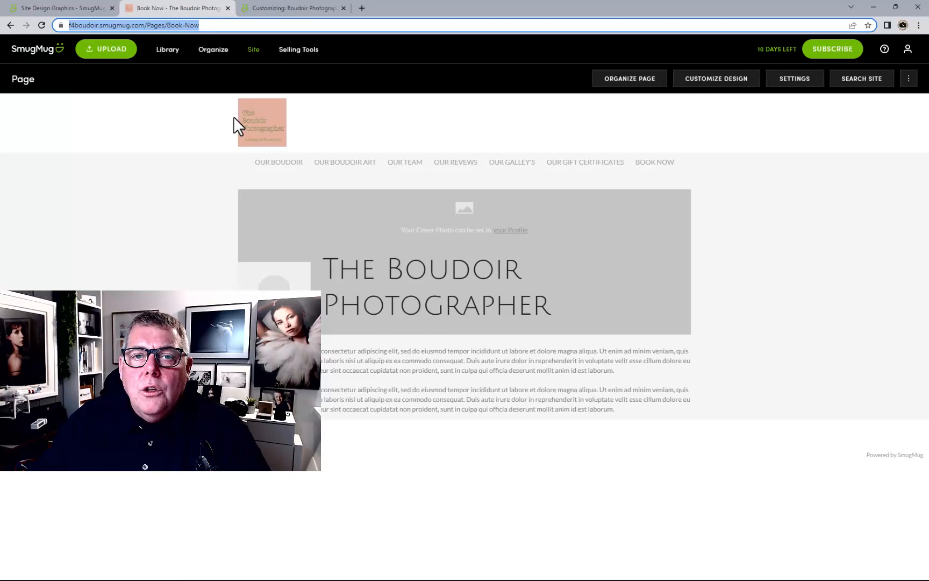
click(60, 11)
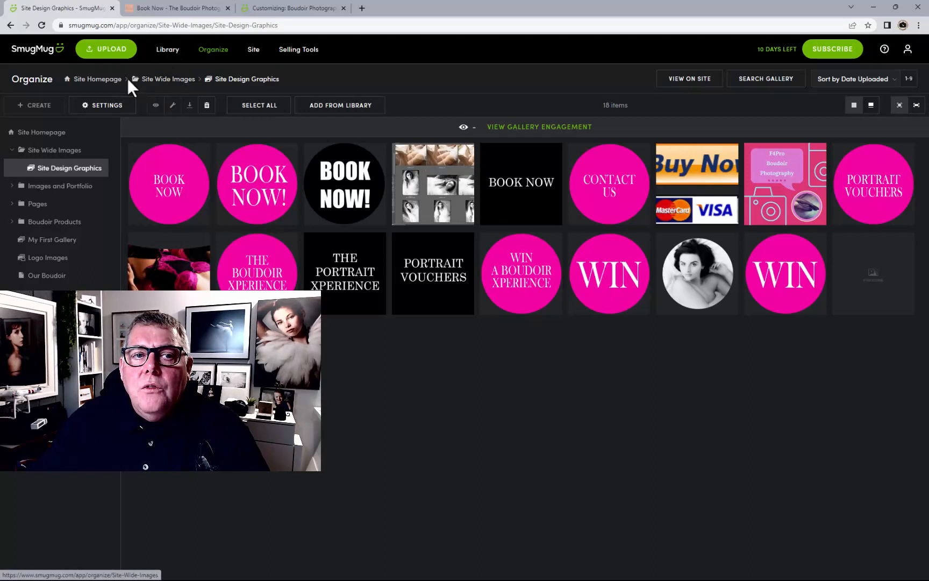
click(159, 81)
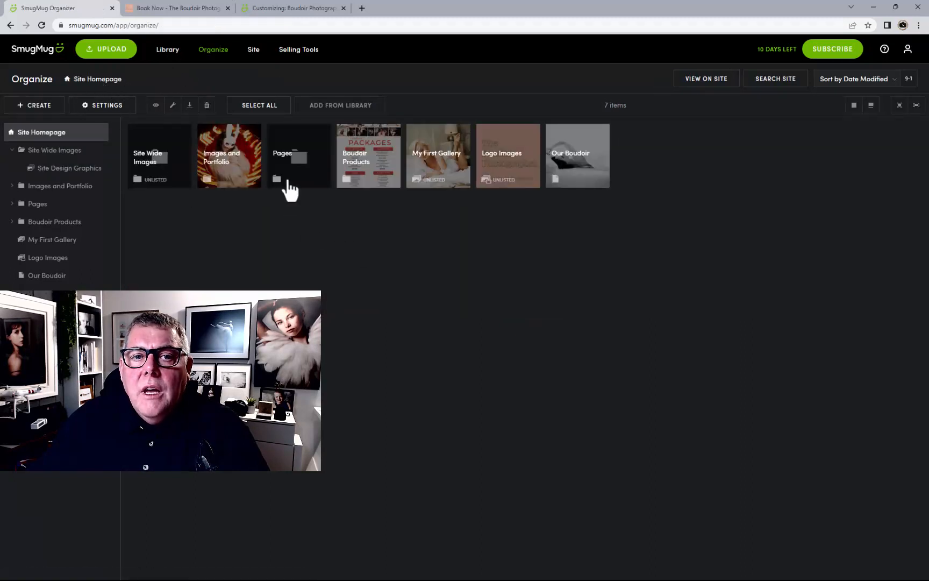
click(294, 183)
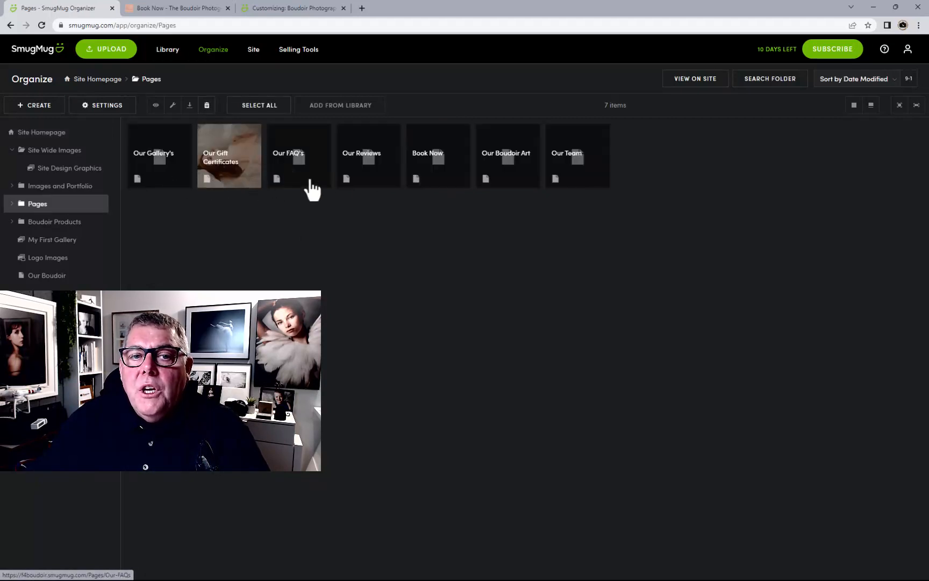
Create a new page in the Pages folder with the About Me page type and the Profile layout
click(44, 108)
click(37, 218)
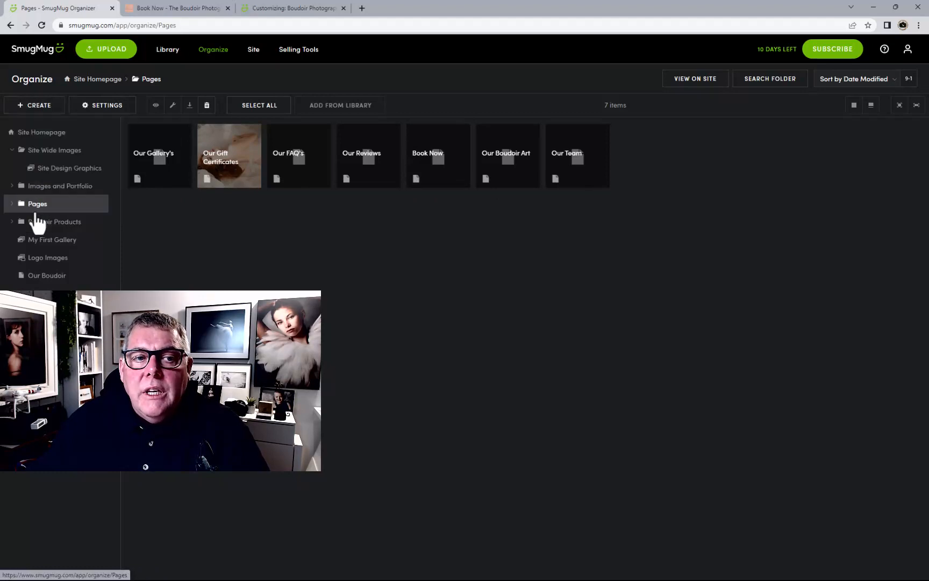
click(461, 215)
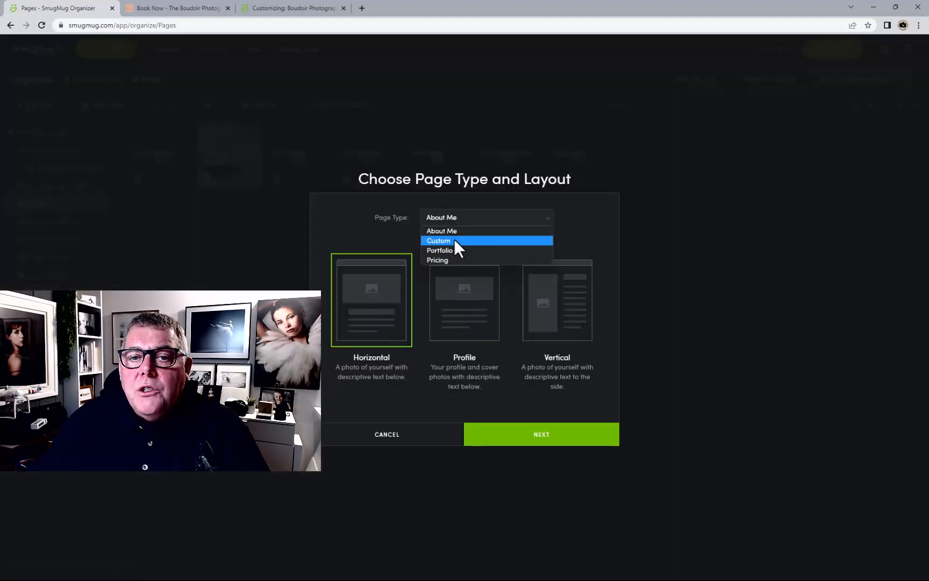
click(472, 314)
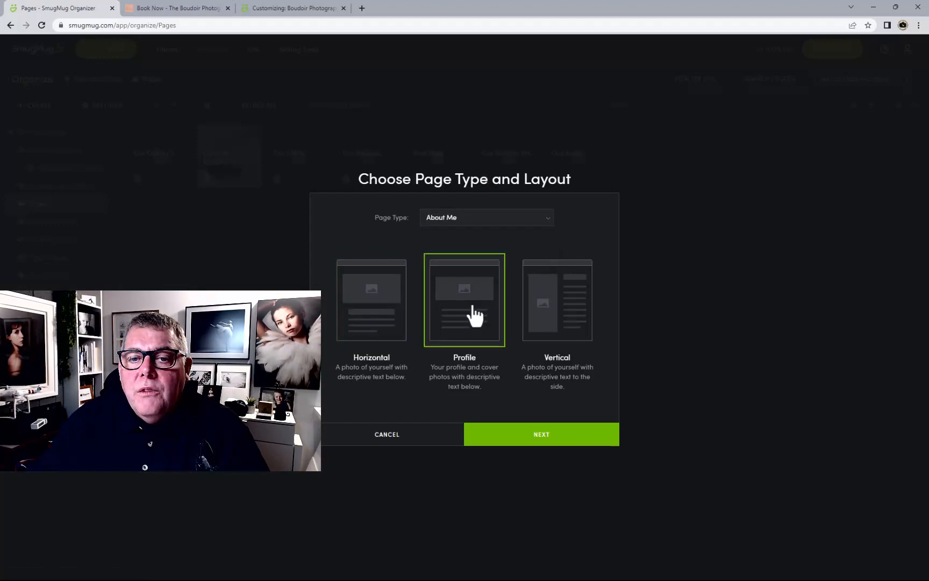
click(507, 435)
Title the new page "Contact Us" and copy that text into its meta description and meta keywords
text(Conta)
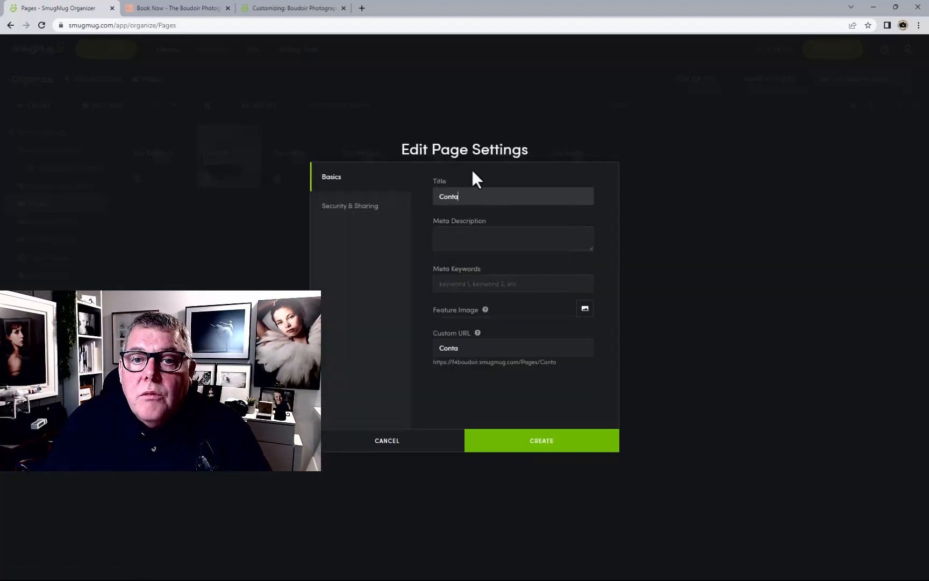
text(ct Us)
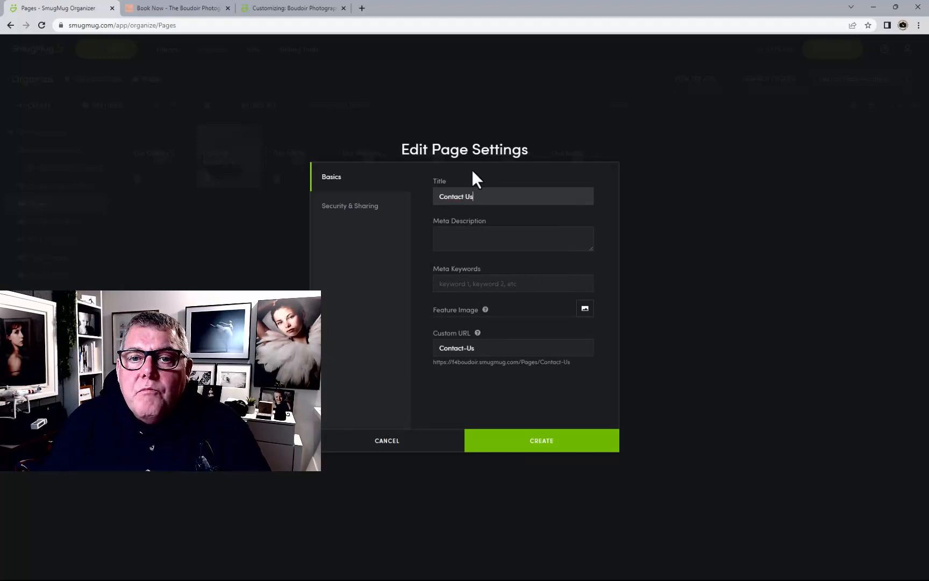
drag(485, 198, 420, 195)
key(ctrl+c)
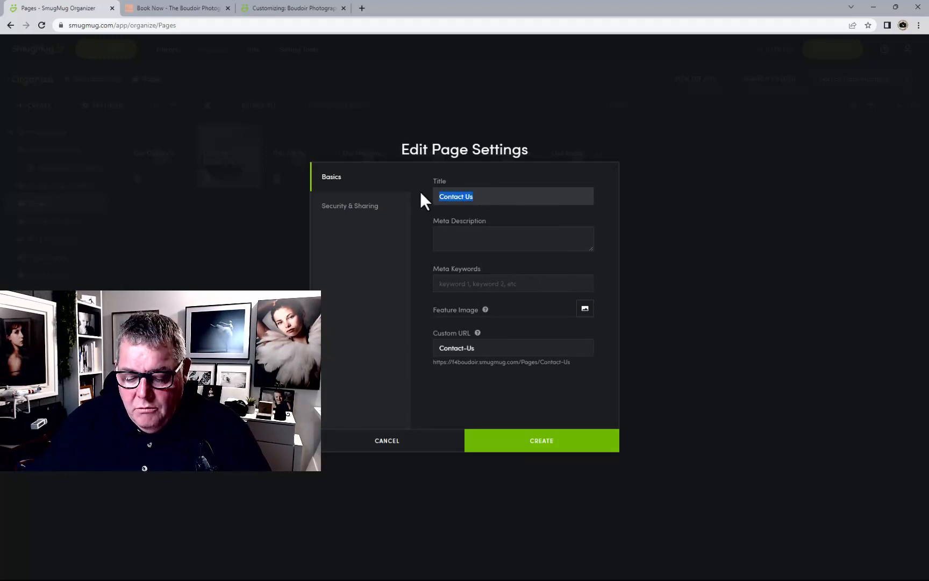
click(509, 246)
key(ctrl+v)
click(491, 277)
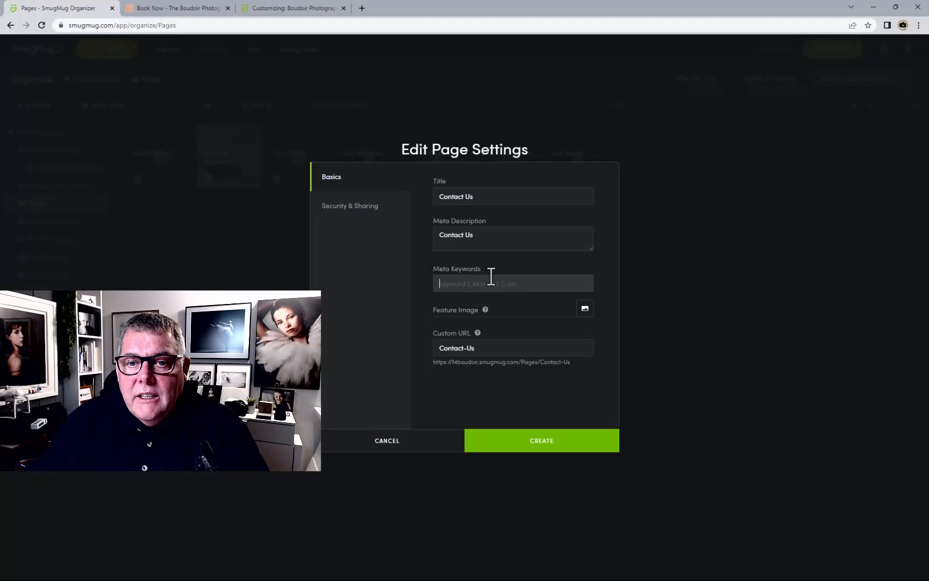
key(ctrl+v)
Set the new page's feature image to the pink Contact Us circle from the Site Design Graphics gallery in Site Wide Images
click(585, 312)
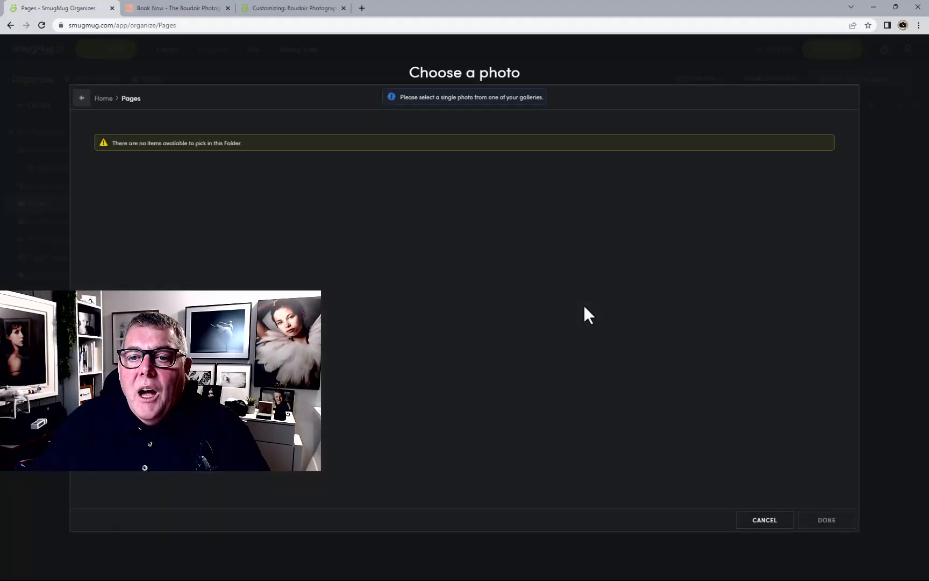
click(113, 100)
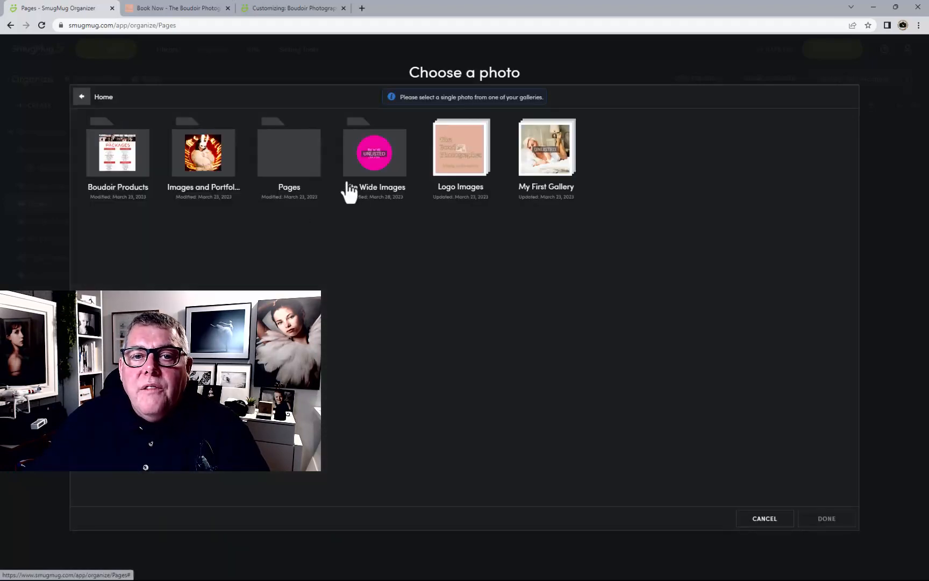
click(361, 169)
click(114, 157)
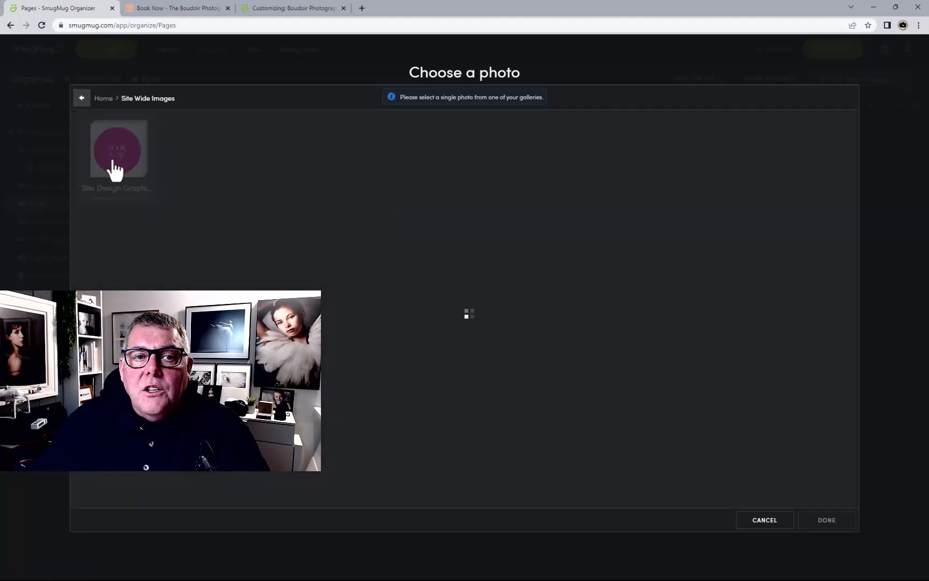
click(371, 159)
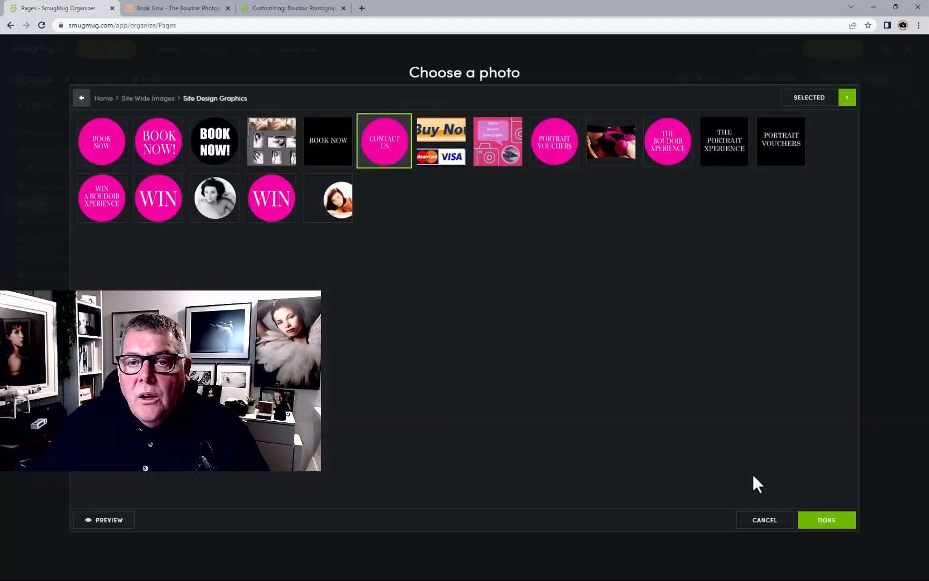
click(828, 523)
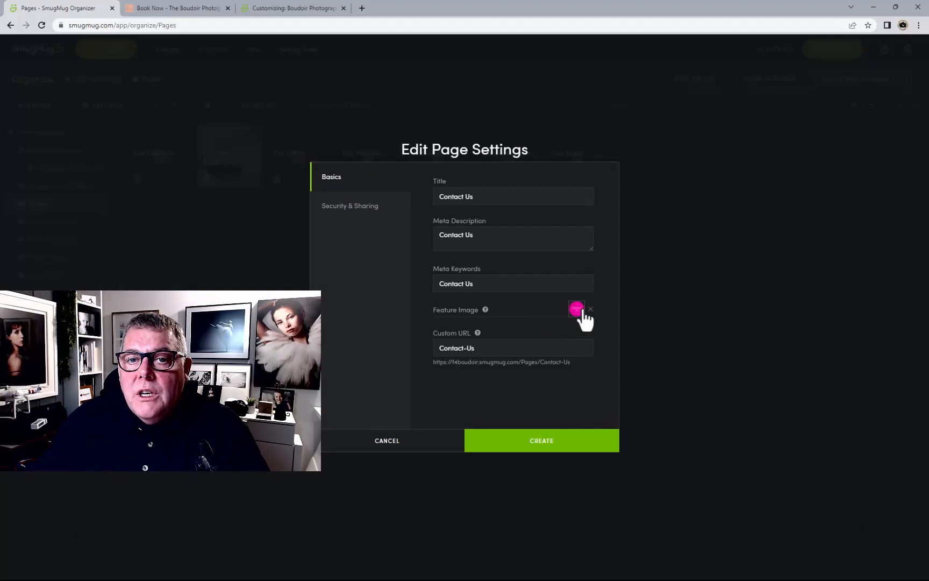
Create the Contact Us page with these settings and publish its default design straight away
click(540, 442)
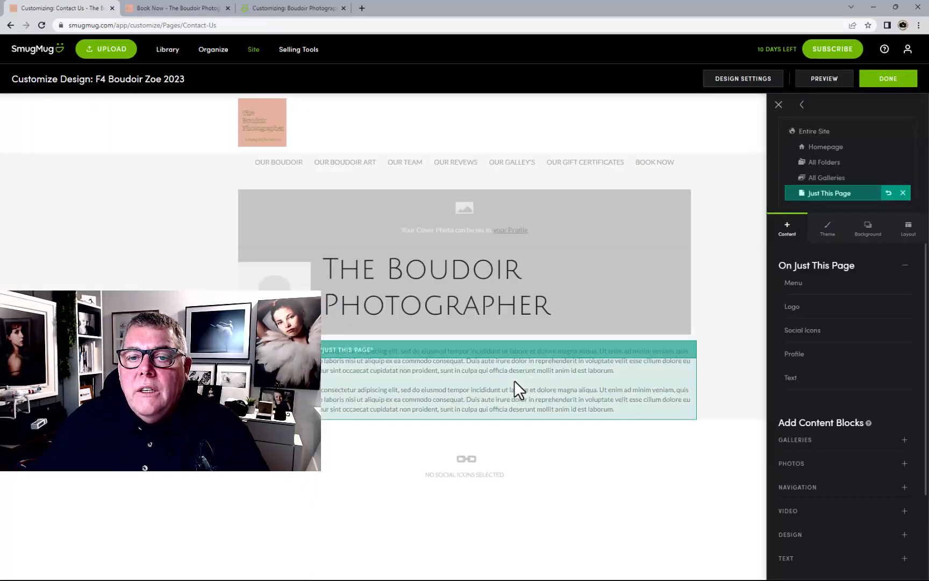
click(877, 81)
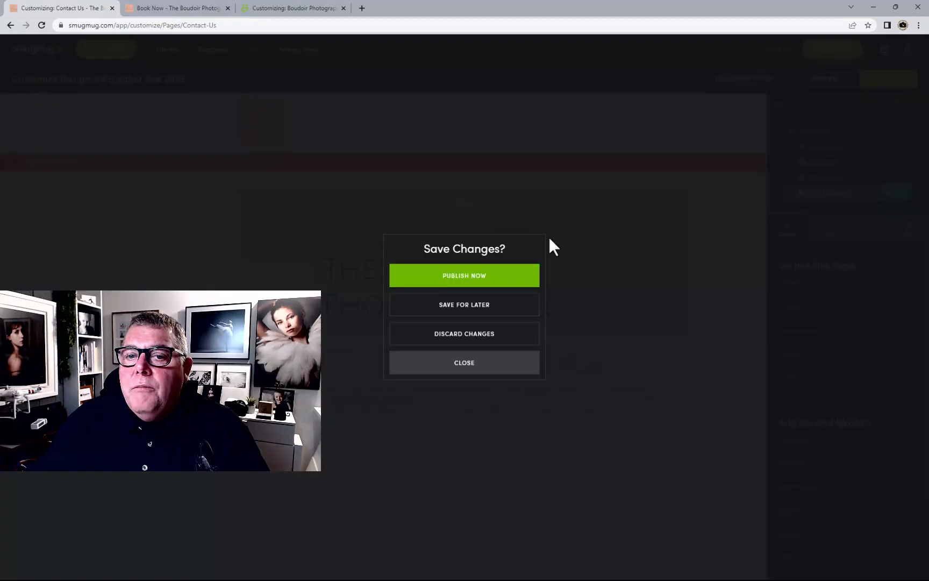
click(501, 279)
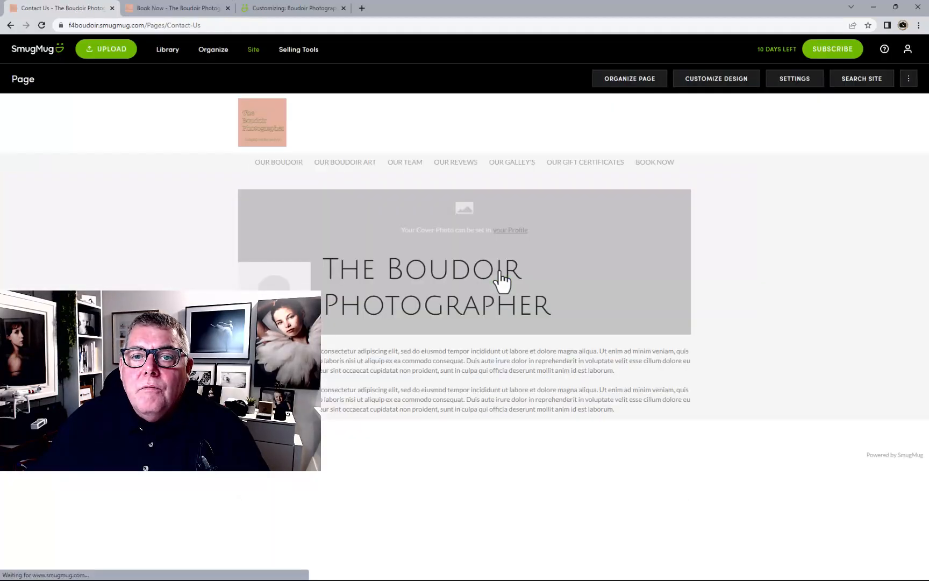
Copy the published Contact Us page's address into the custom URL of the homepage's Contact Us graphic
click(228, 25)
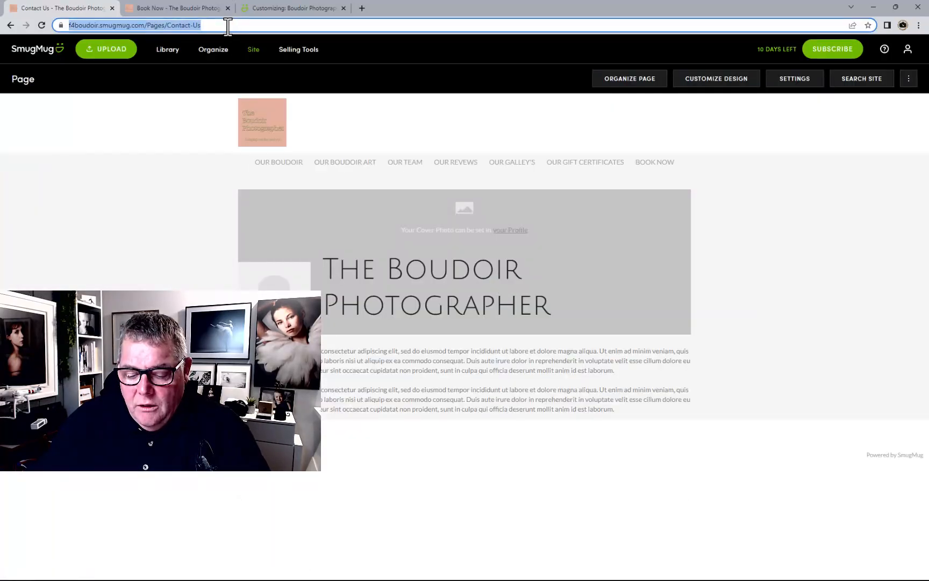
click(285, 8)
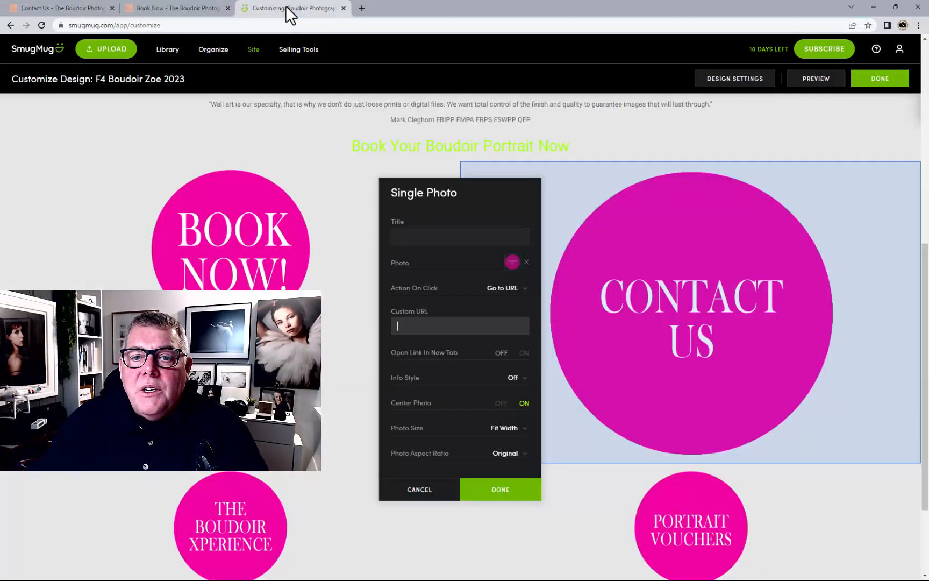
key(ctrl+v)
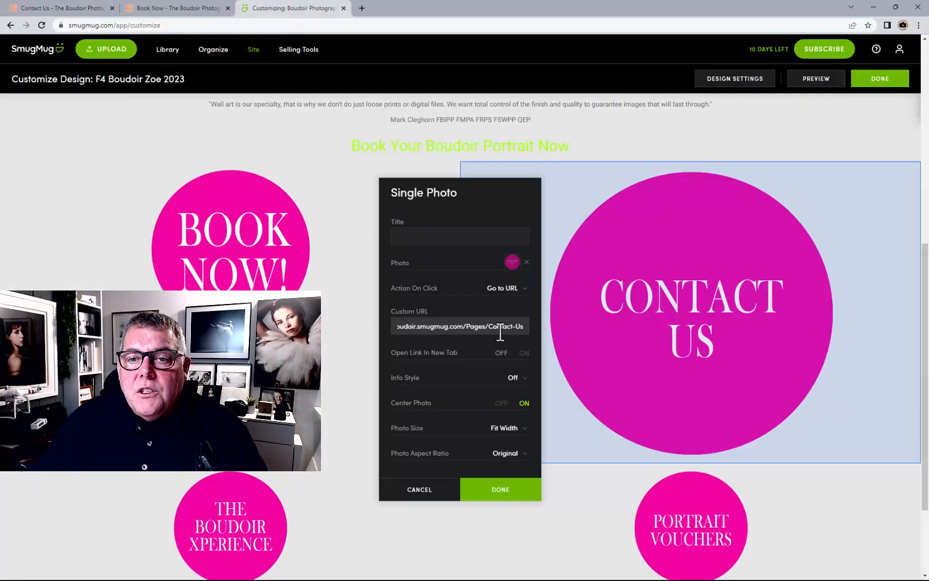
Set the Contact Us graphic's photo size to Small, make its link open in a new tab, and apply the settings
click(506, 429)
click(502, 439)
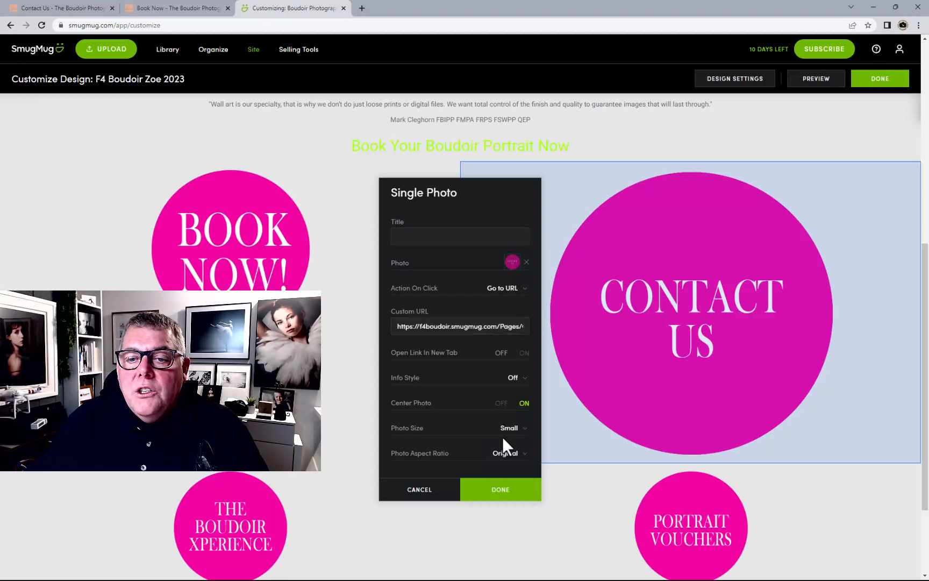
click(524, 353)
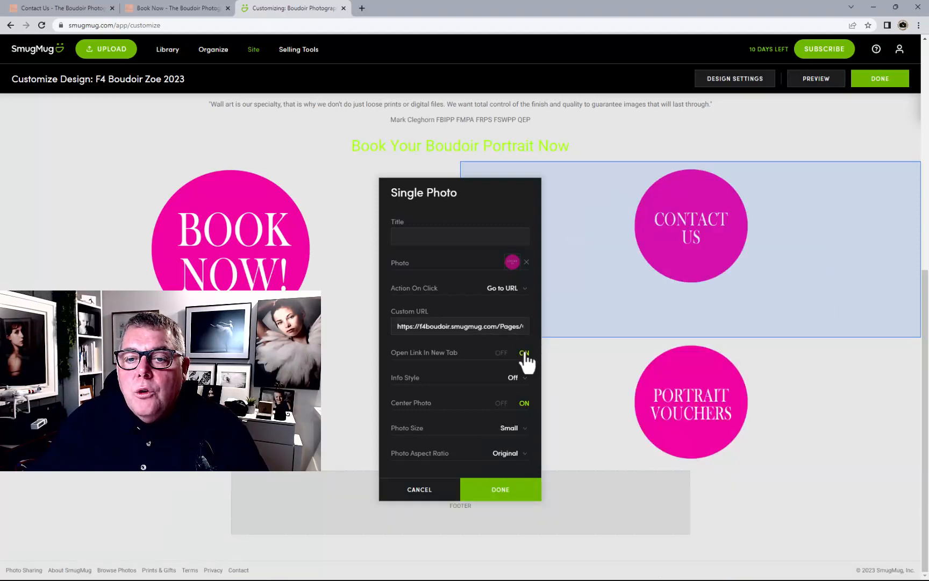
click(495, 491)
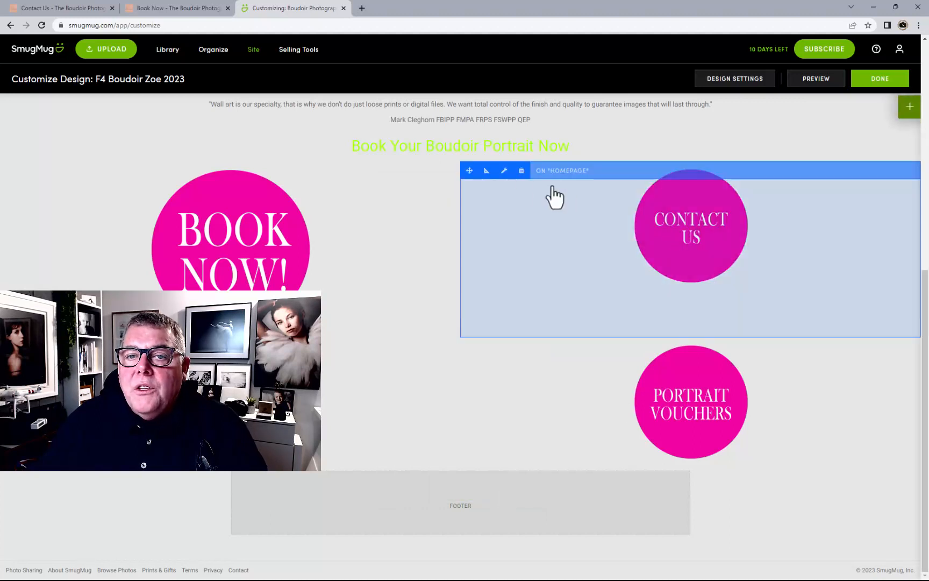
Move the Contact Us graphic into the row below Book Now, to the right of the Portrait Vouchers circle
drag(469, 171, 721, 397)
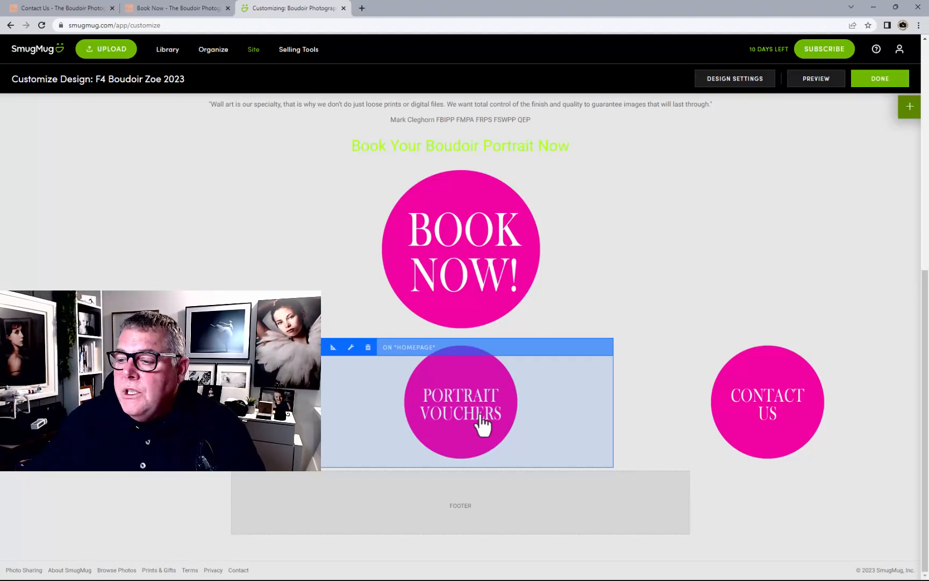
Add a Social Icons content block to the homepage's footer area, below the row of circle graphics
click(908, 108)
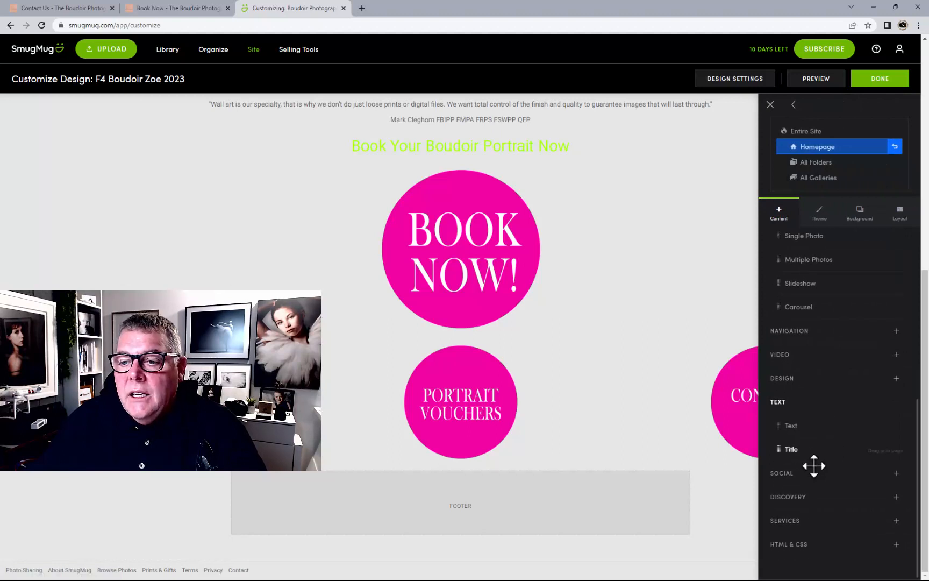
click(788, 474)
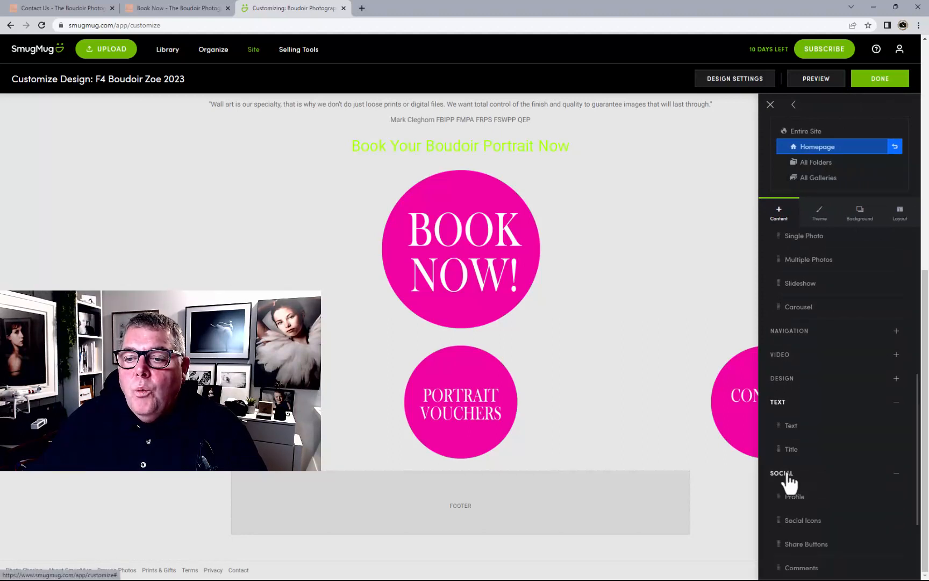
scroll(813, 474, down, 2)
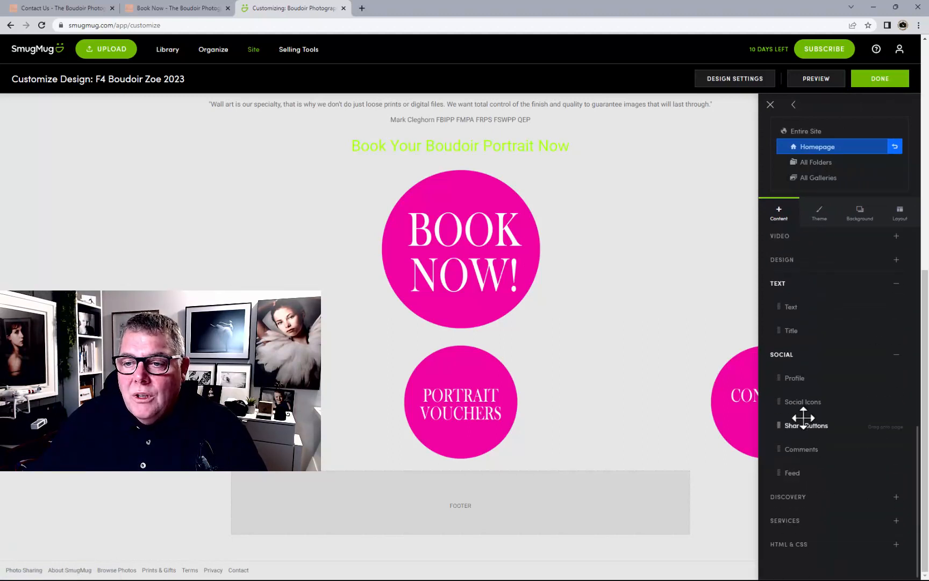
drag(795, 401, 470, 490)
scroll(627, 399, down, 2)
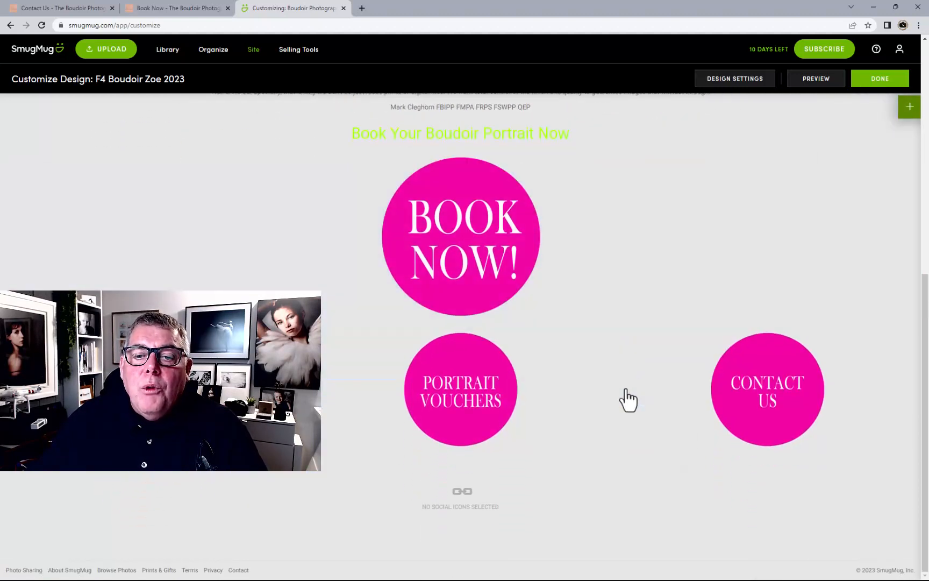
Turn on Show Facebook in the footer Social Icons block's basic settings
click(508, 523)
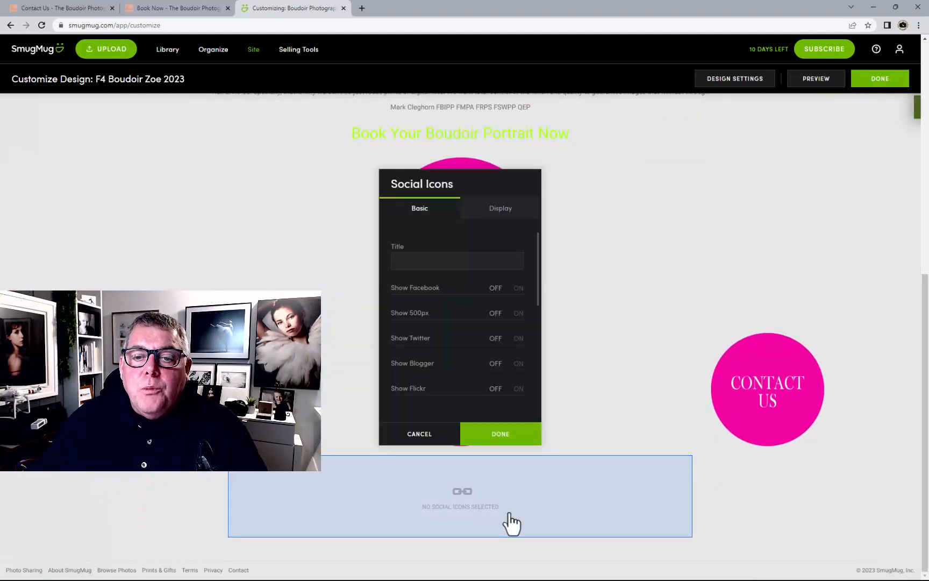
click(518, 291)
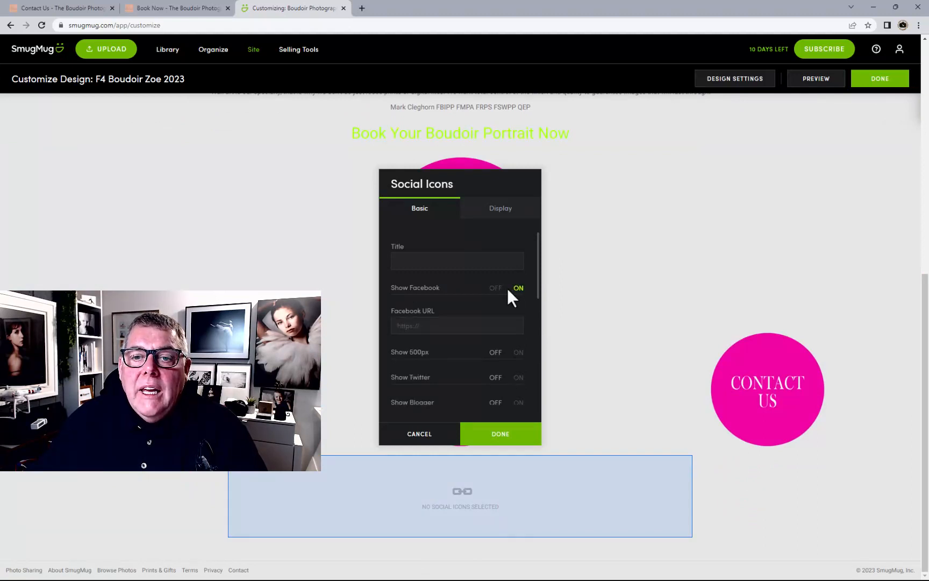
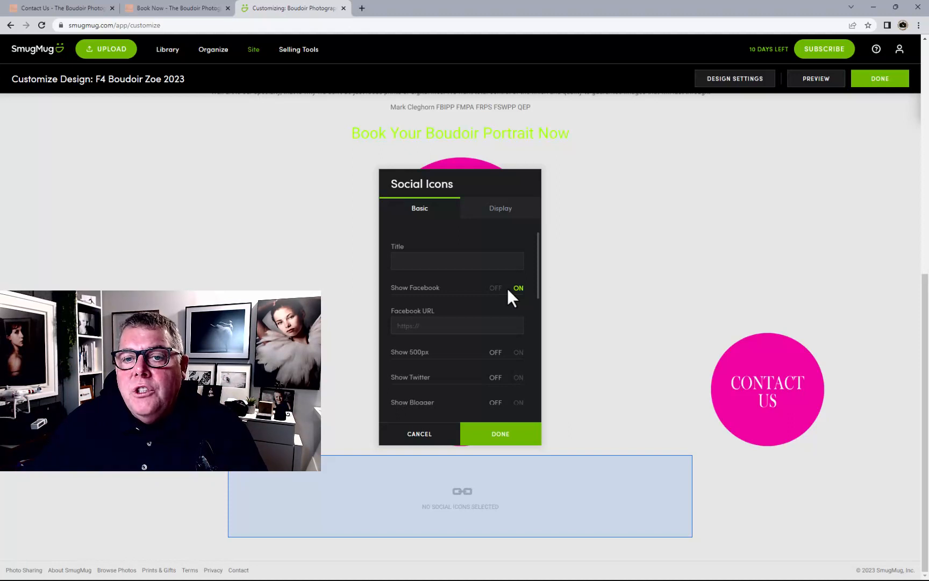
scroll(446, 332, down, 3)
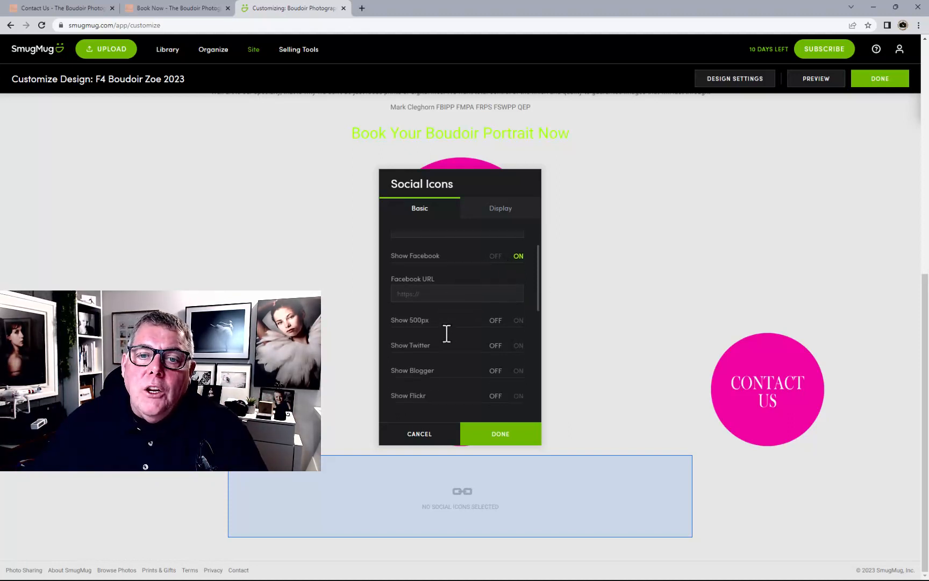
scroll(408, 306, up, 2)
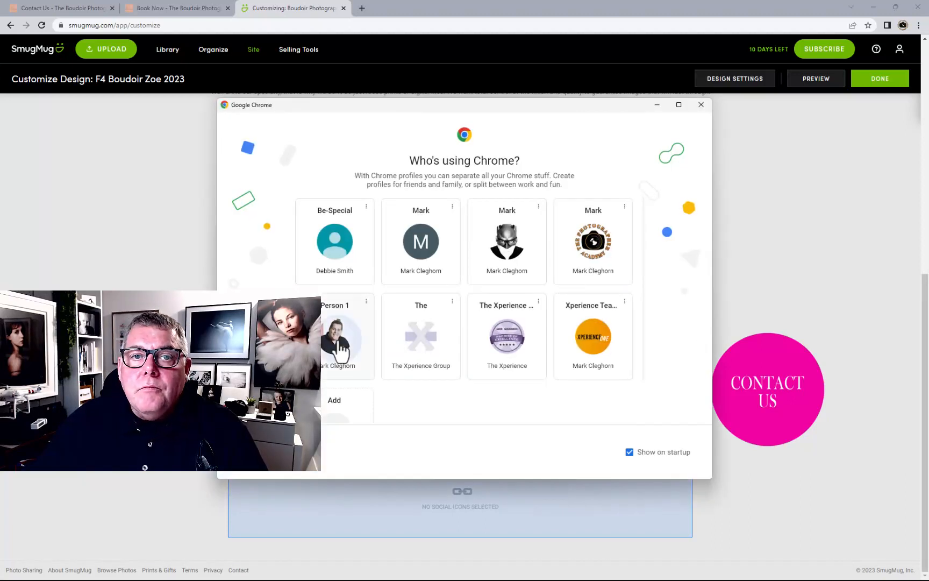
Open a separate Chrome window under the Person 1 profile
click(339, 350)
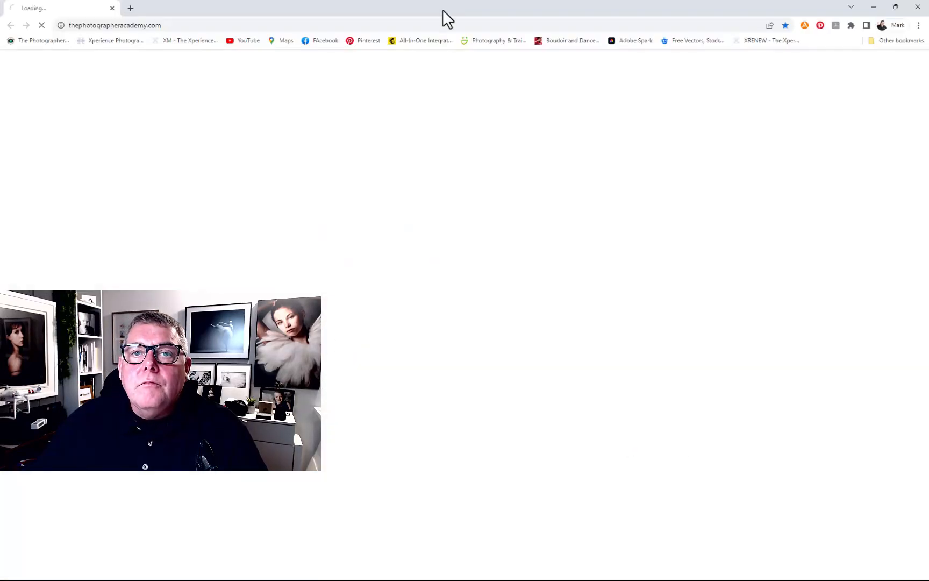
drag(443, 10, 928, 32)
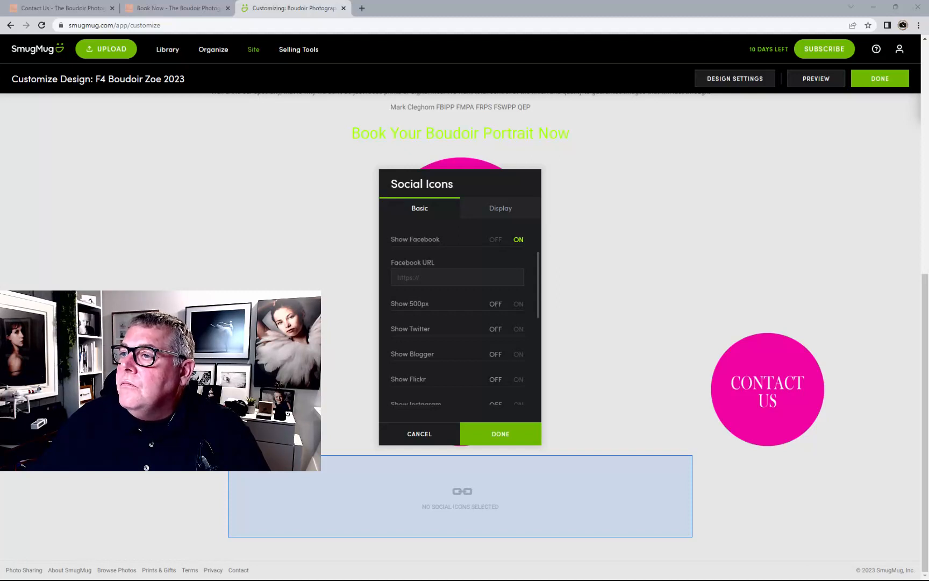
click(457, 274)
text(https://www.facebook.com/ThePhotographerAcademy)
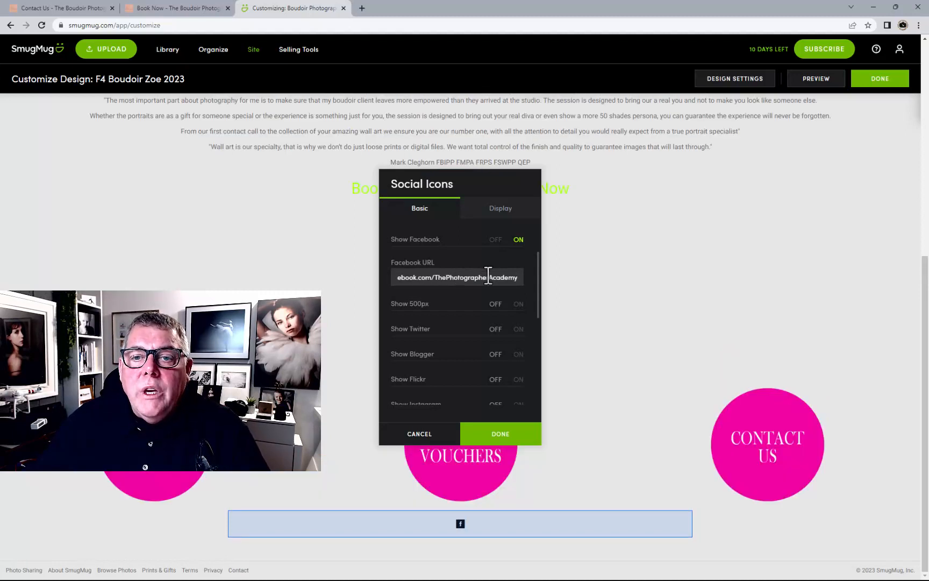
Set the social icons' display to Large icon size and the Circle Icons type
click(491, 210)
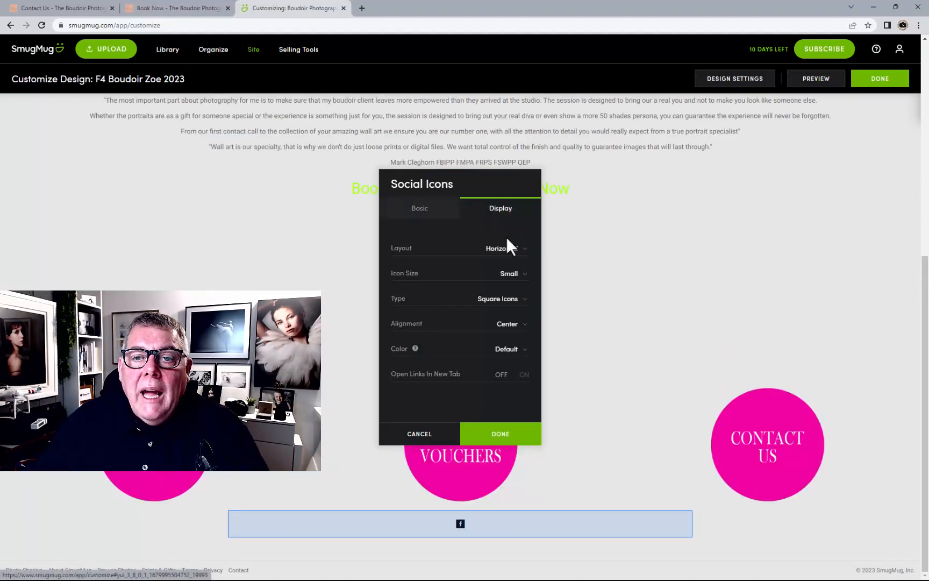
click(507, 274)
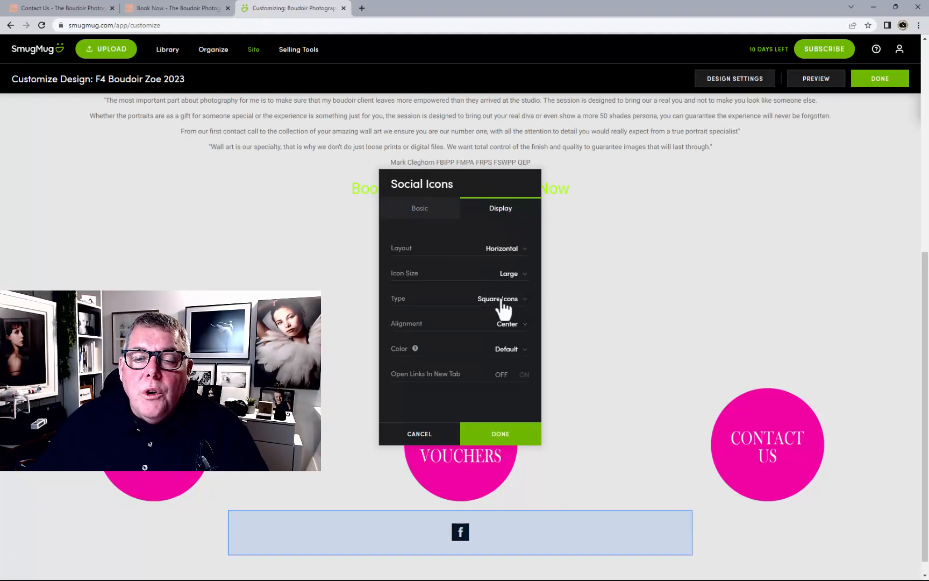
click(503, 301)
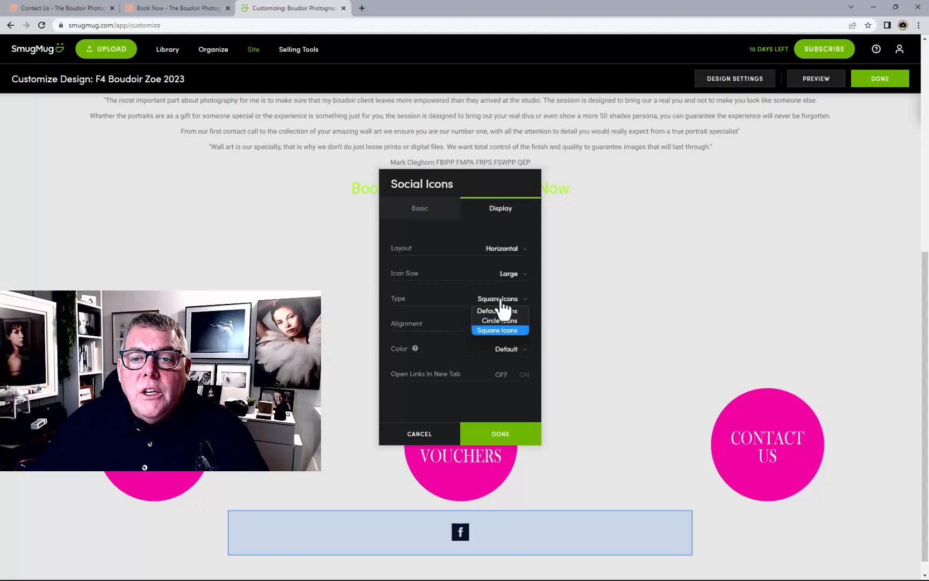
click(497, 320)
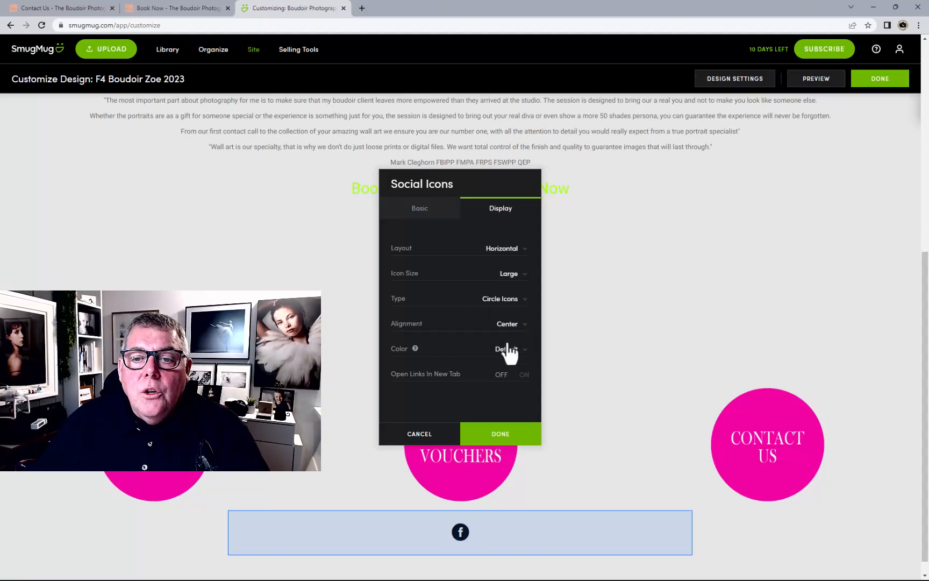
Set the social icons' color to Muted and turn on opening links in a new tab
click(507, 350)
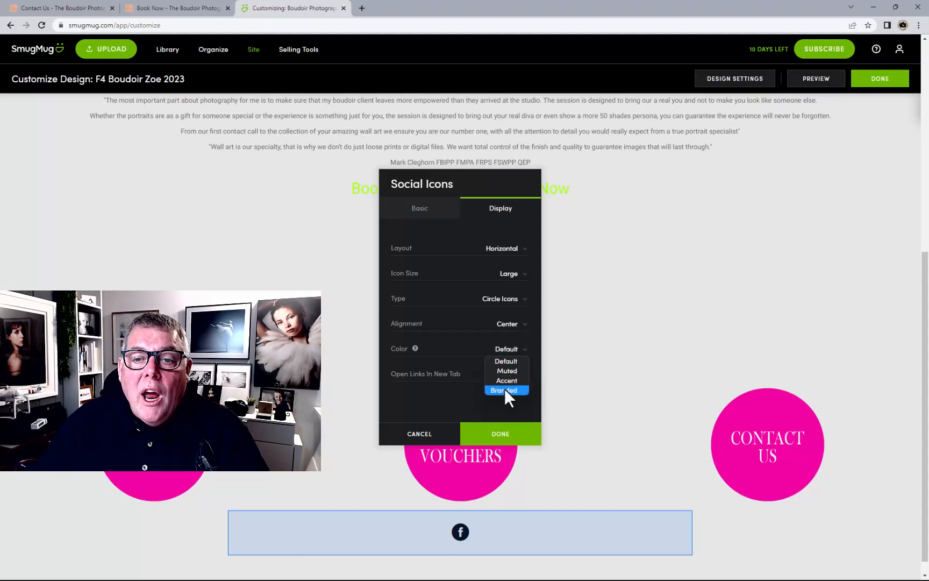
click(504, 389)
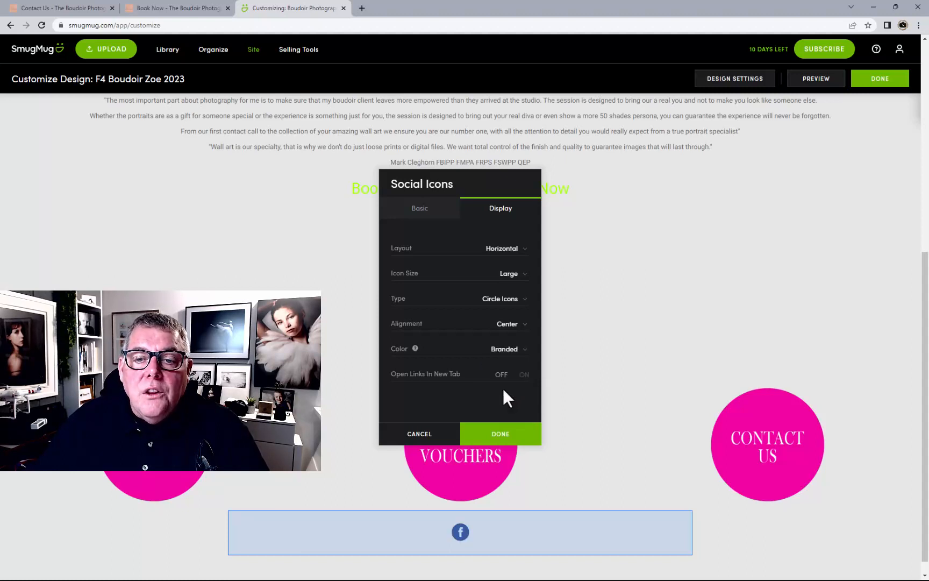
click(508, 355)
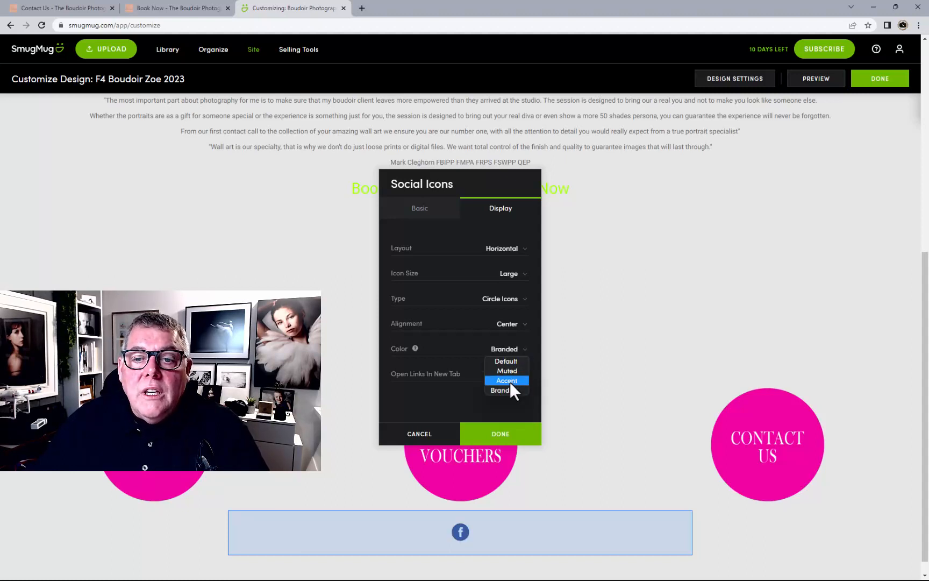
click(508, 370)
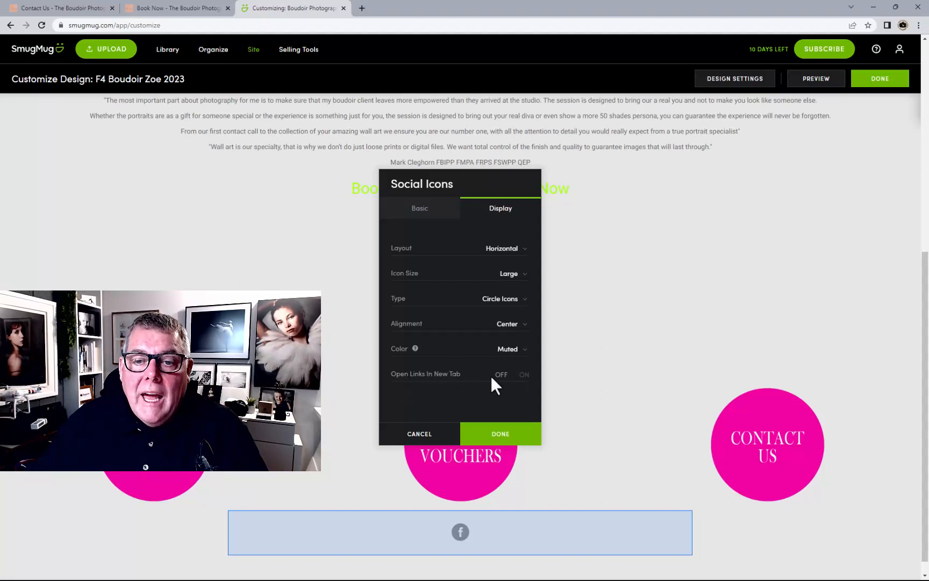
click(522, 375)
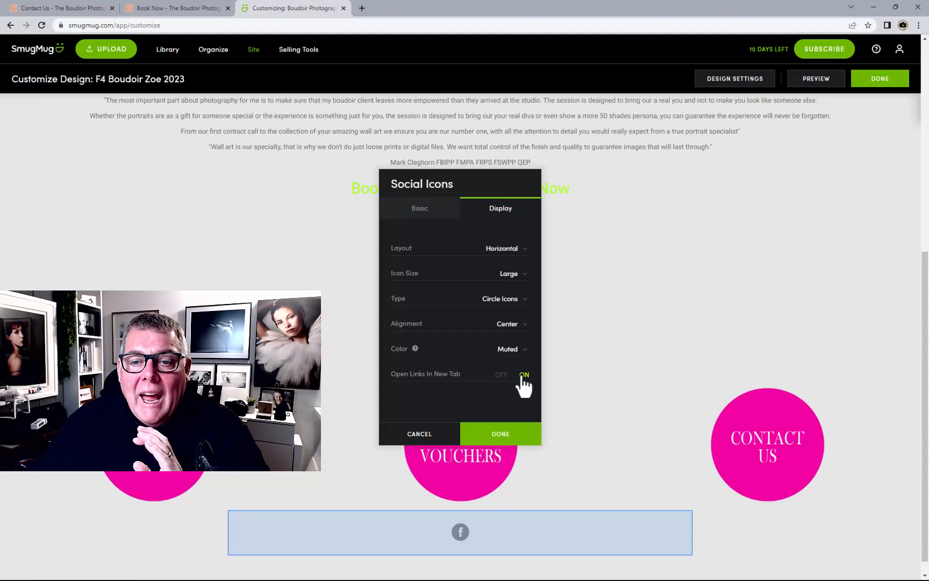
click(433, 212)
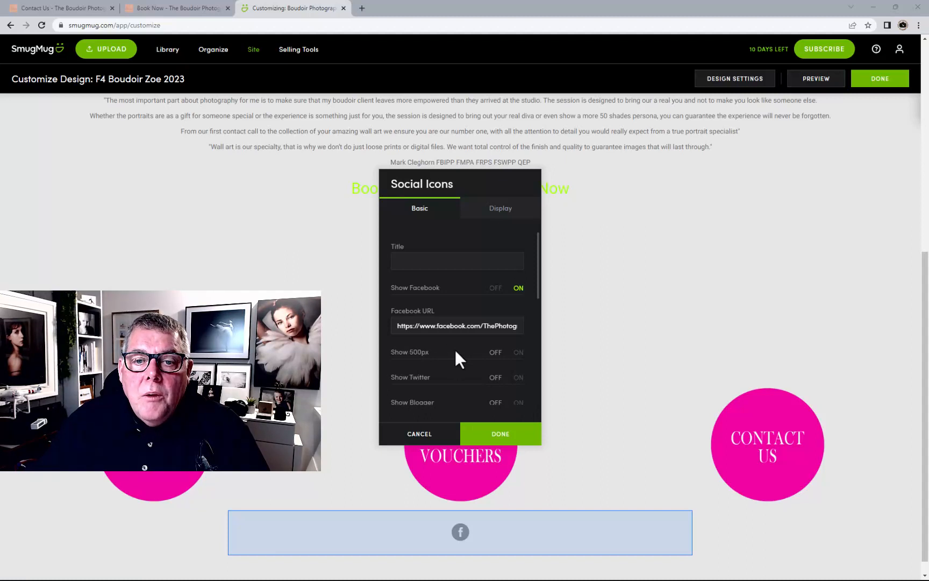
scroll(455, 358, down, 3)
click(518, 308)
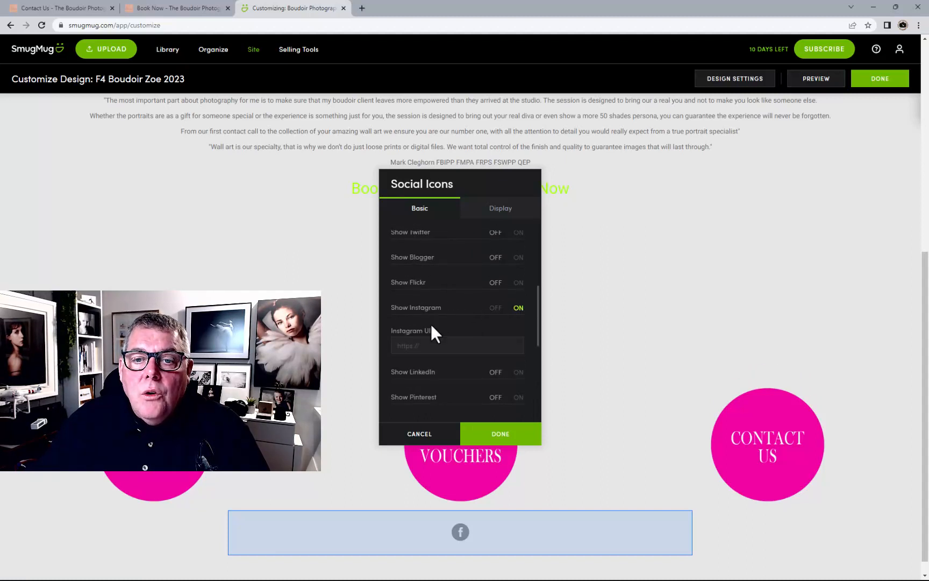
click(424, 346)
text(https://www.instagram.com/tpaphoto/)
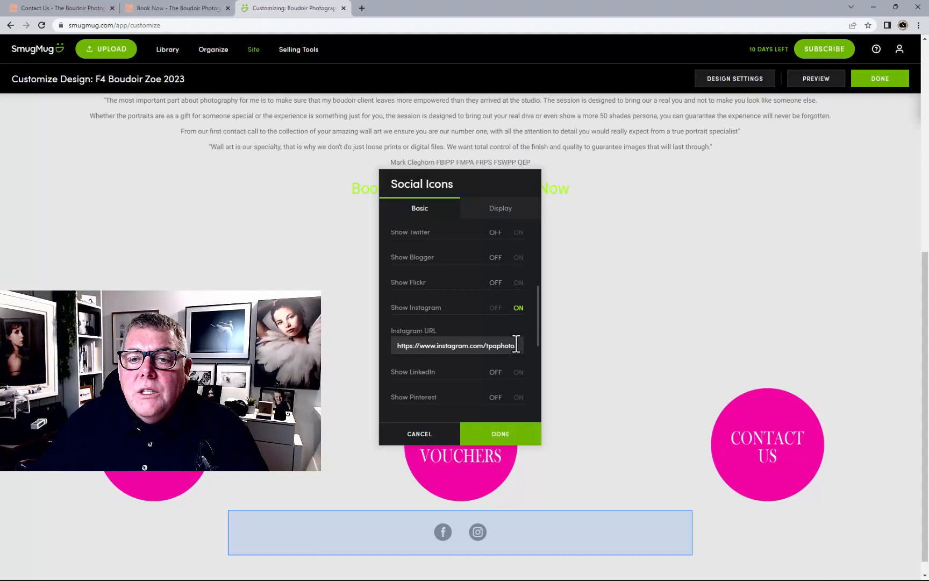
Enable the YouTube icon, paste the channel's YouTube URL and save the social icons block
scroll(516, 344, down, 3)
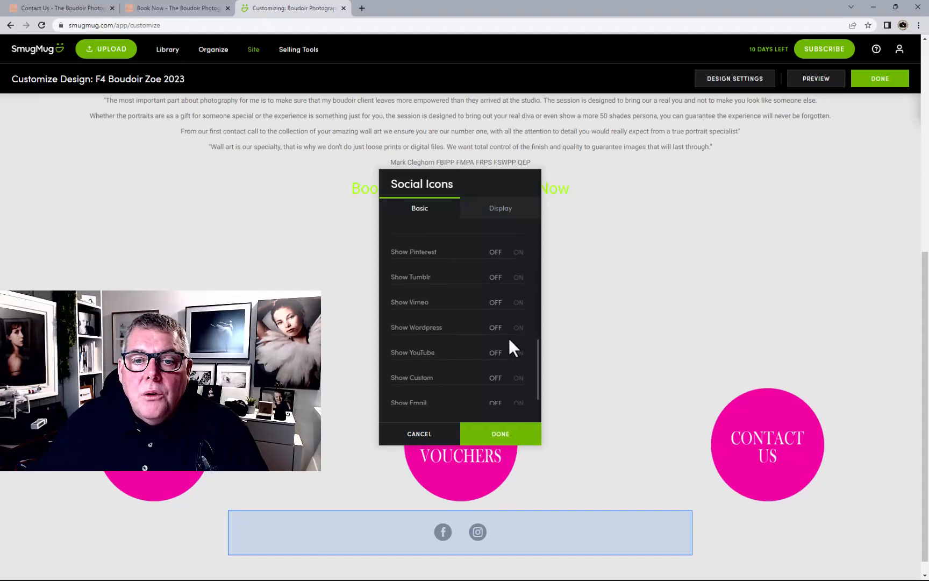
scroll(514, 349, down, 1)
click(518, 345)
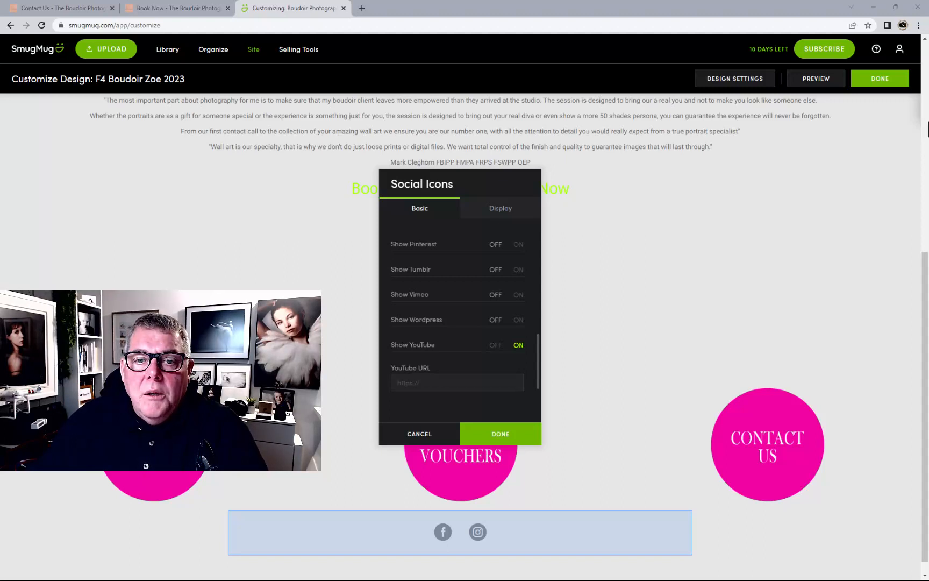
click(498, 378)
key(ctrl+v)
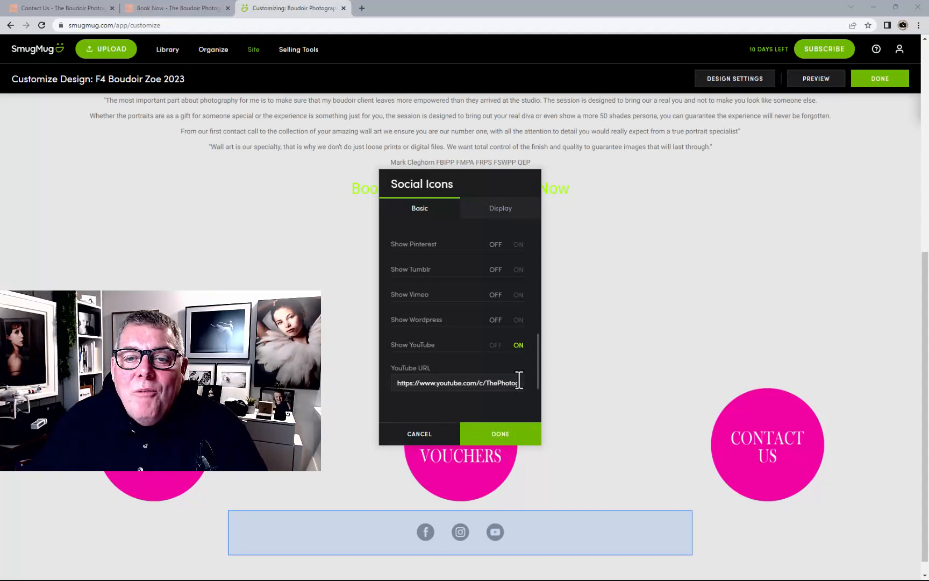
click(500, 438)
scroll(761, 280, down, 1)
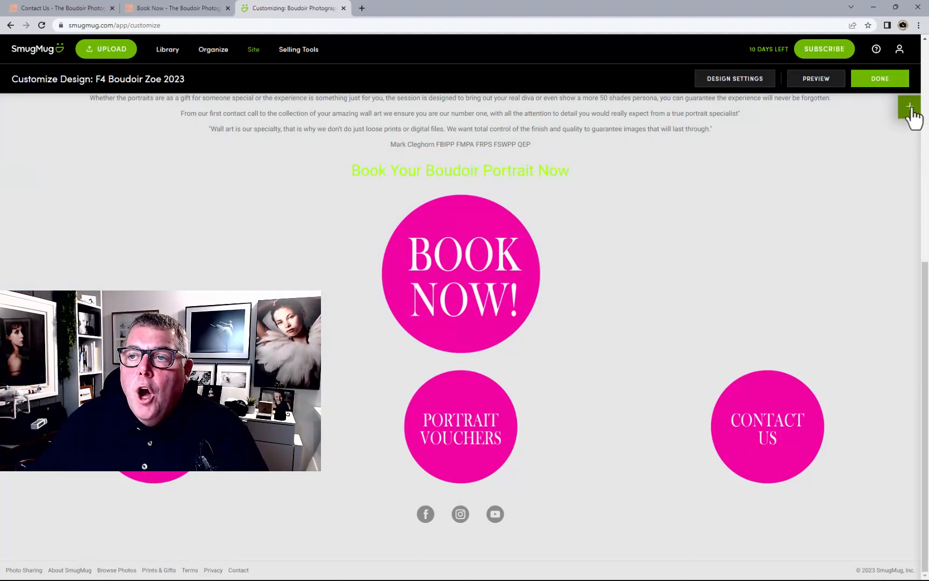
Open the homepage's content panel and switch its docking side over and back
click(909, 109)
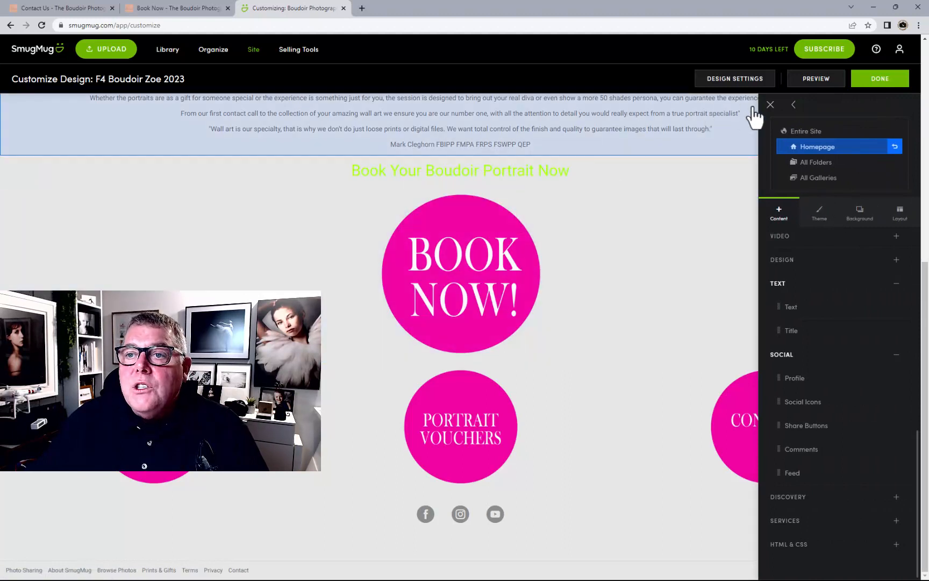
click(793, 104)
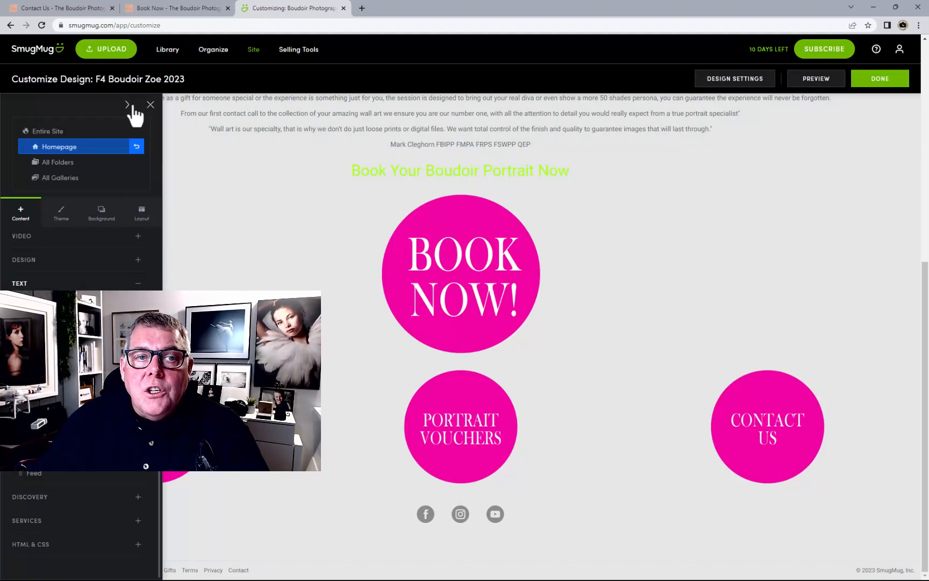
click(150, 106)
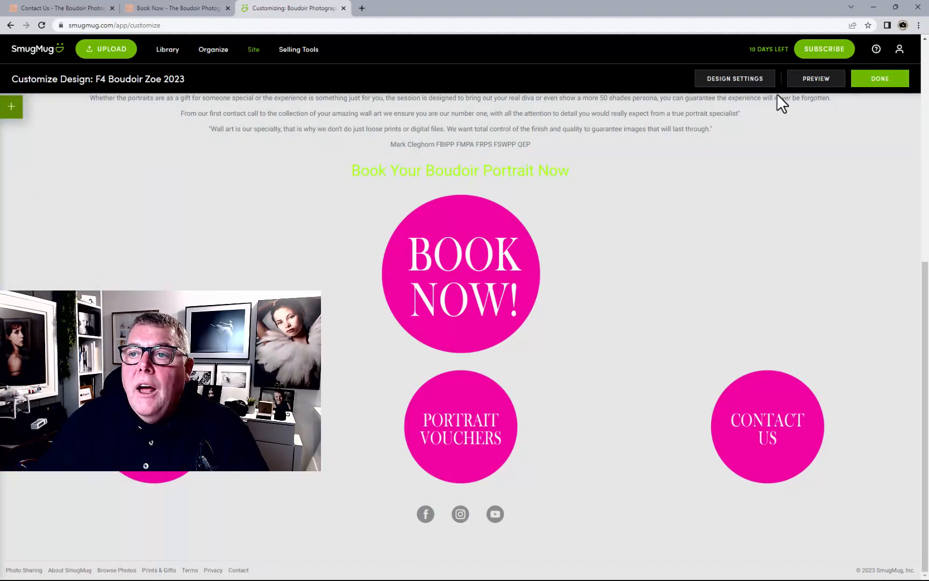
click(9, 108)
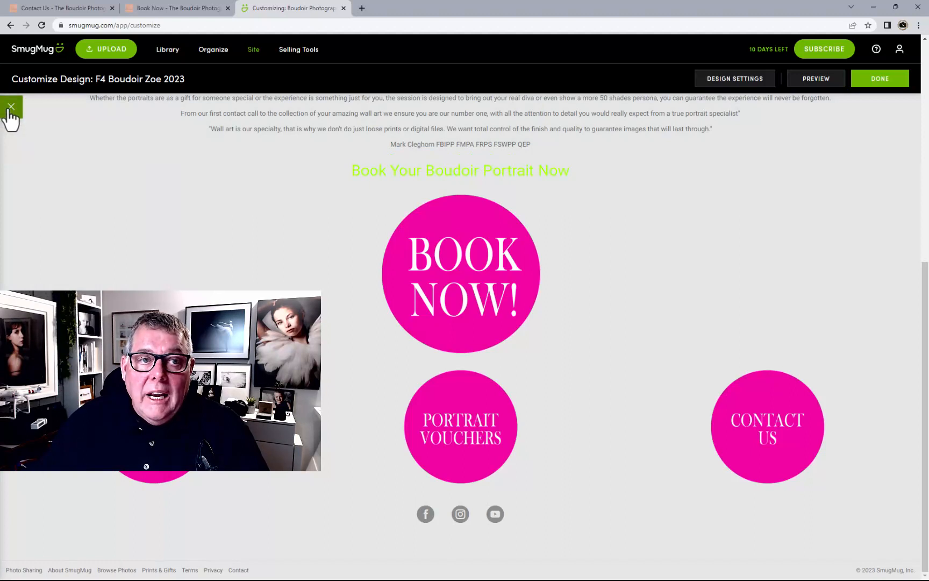
click(127, 104)
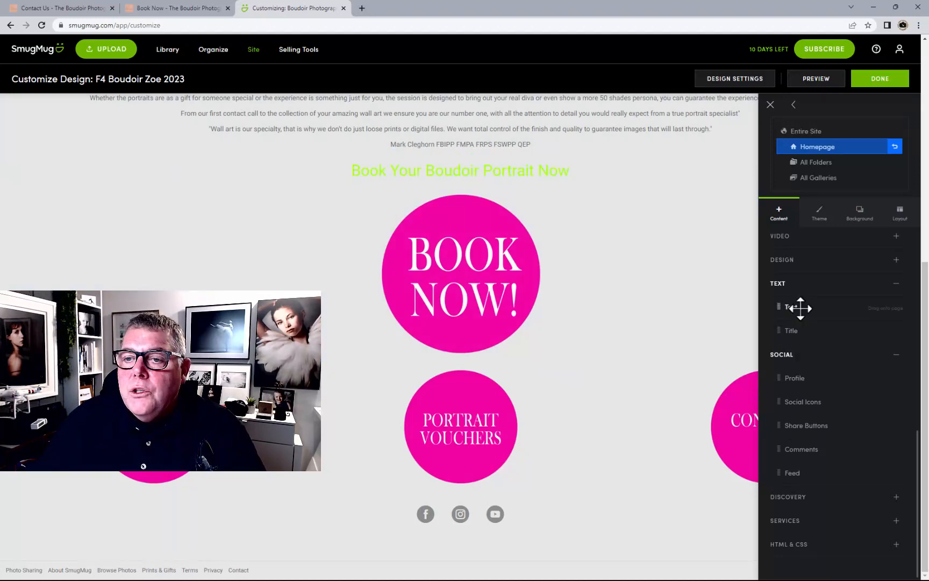
Add a Title block below the social icons with the text "Our Boudoir Styles"
drag(790, 327, 472, 539)
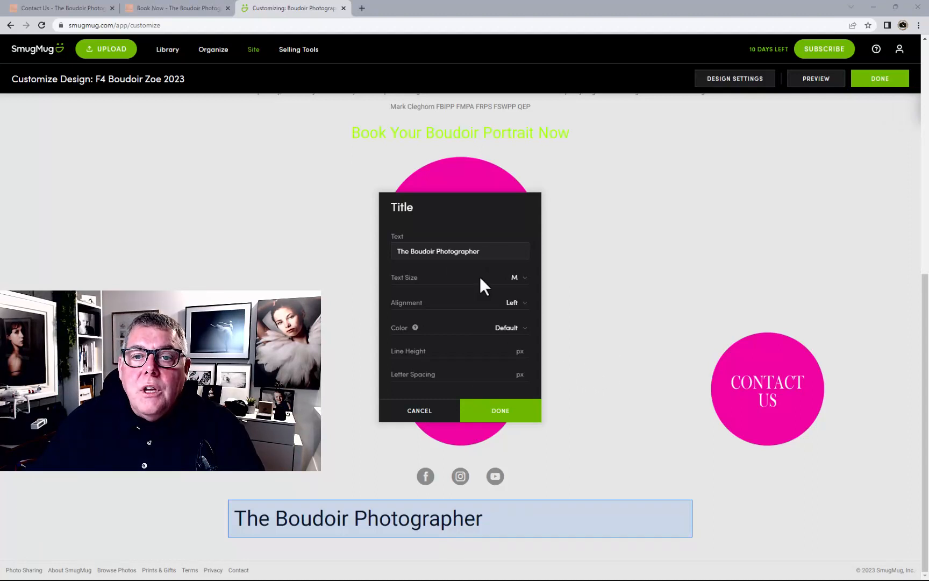
drag(500, 251, 331, 267)
text(Our Boudoir Styles)
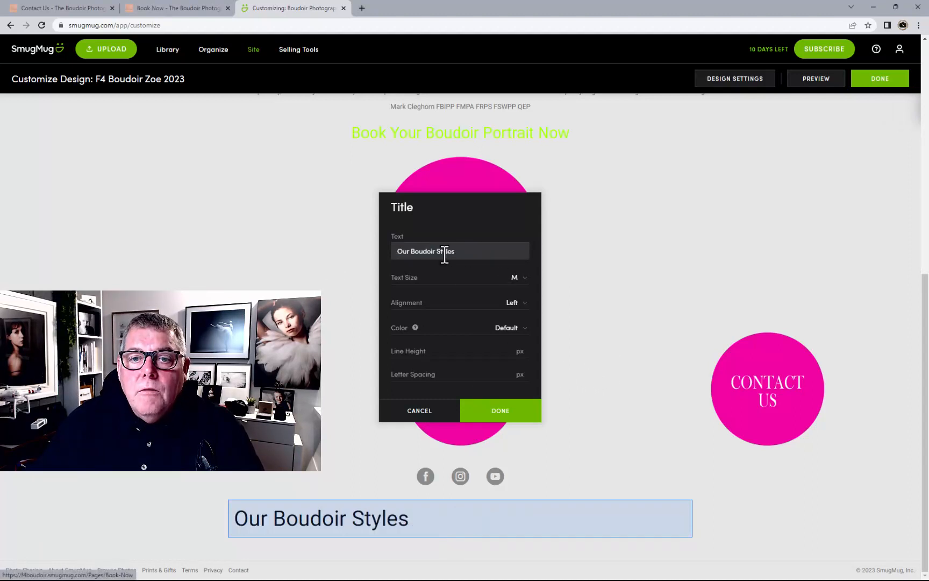
Format the "Our Boudoir Styles" title with text size L, Center alignment and Muted color, and save it
click(515, 277)
click(513, 289)
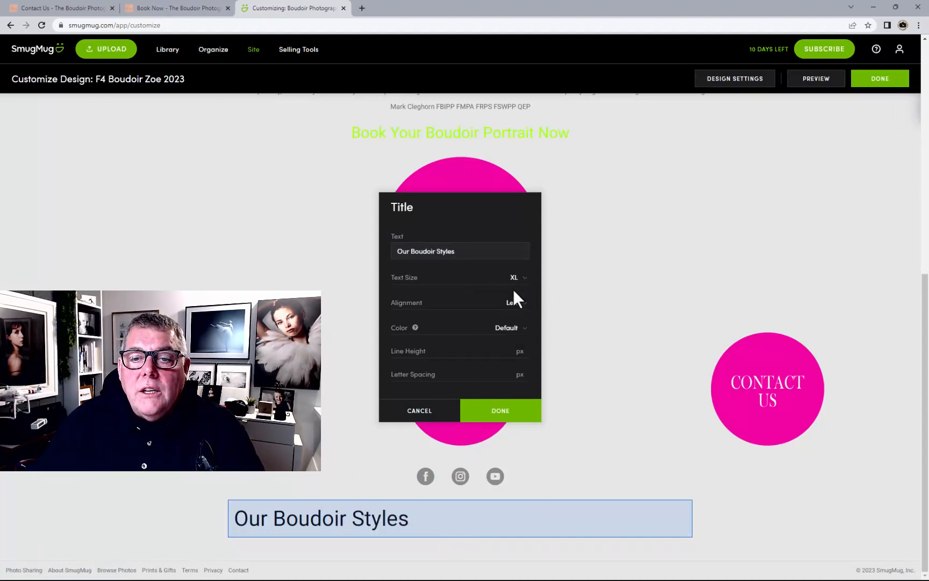
click(514, 303)
click(509, 324)
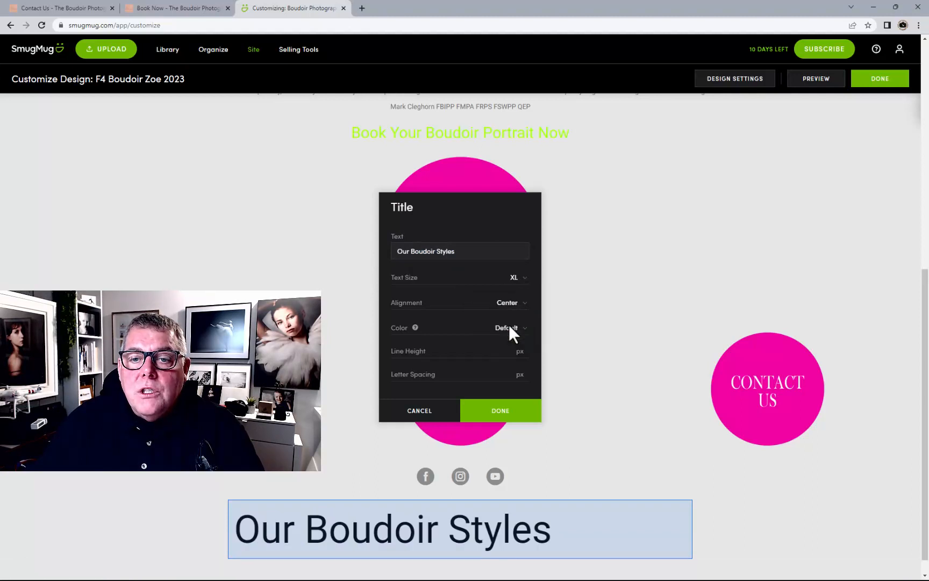
click(511, 329)
click(508, 351)
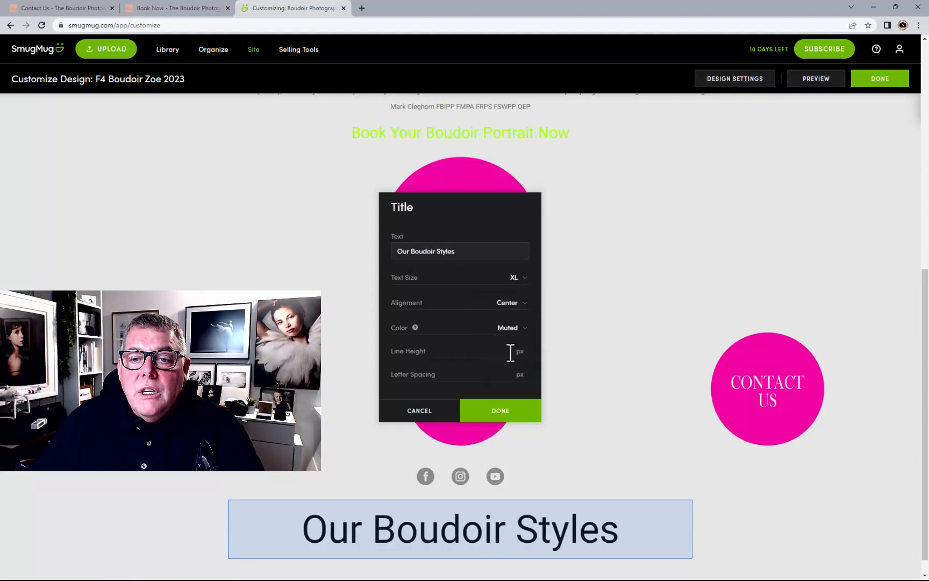
click(513, 285)
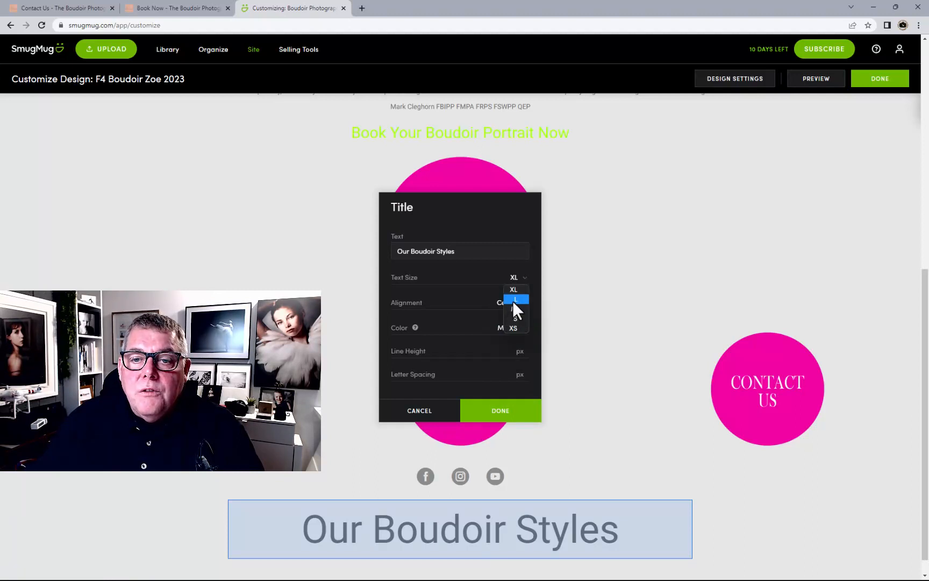
click(513, 300)
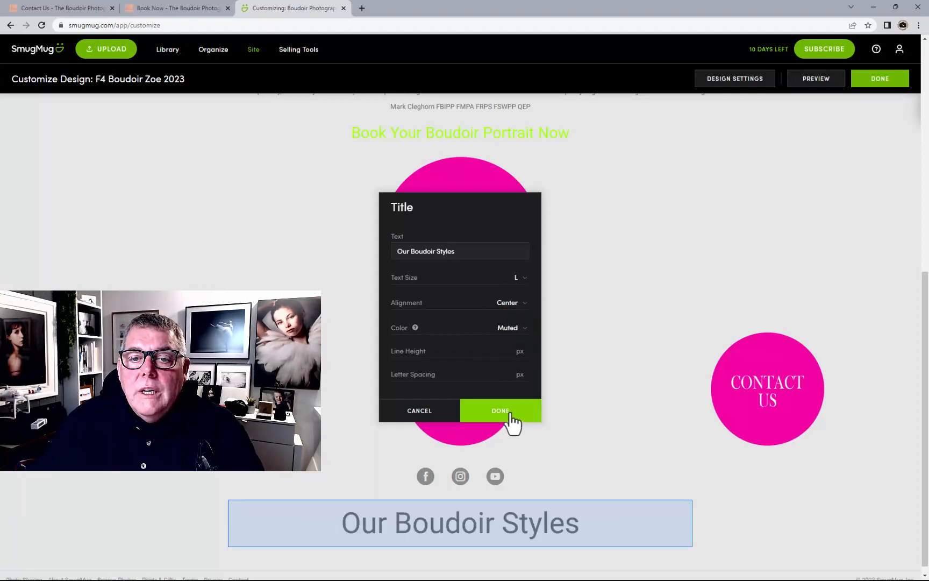
click(511, 418)
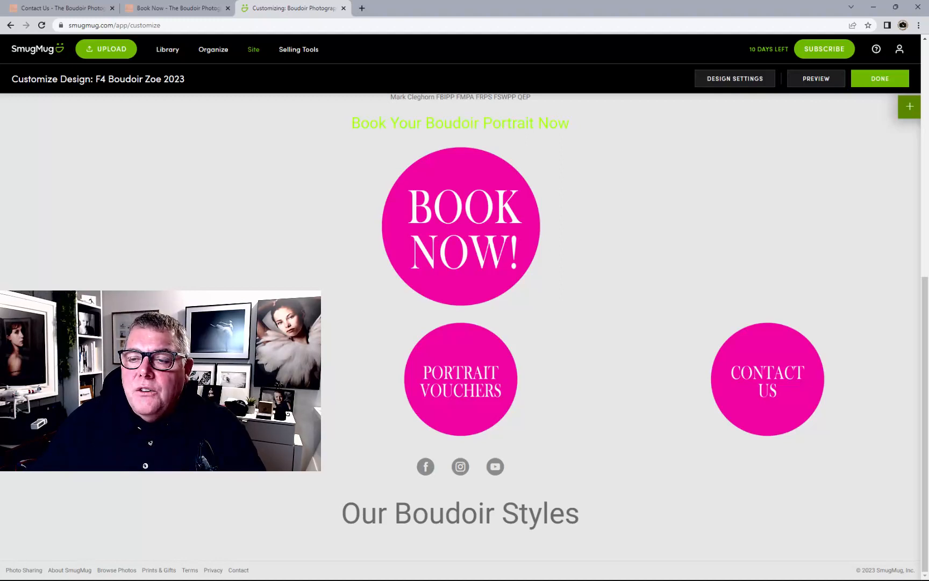
Add a Single Photo block to the homepage directly below the "Our Boudoir Styles" title
scroll(855, 275, up, 3)
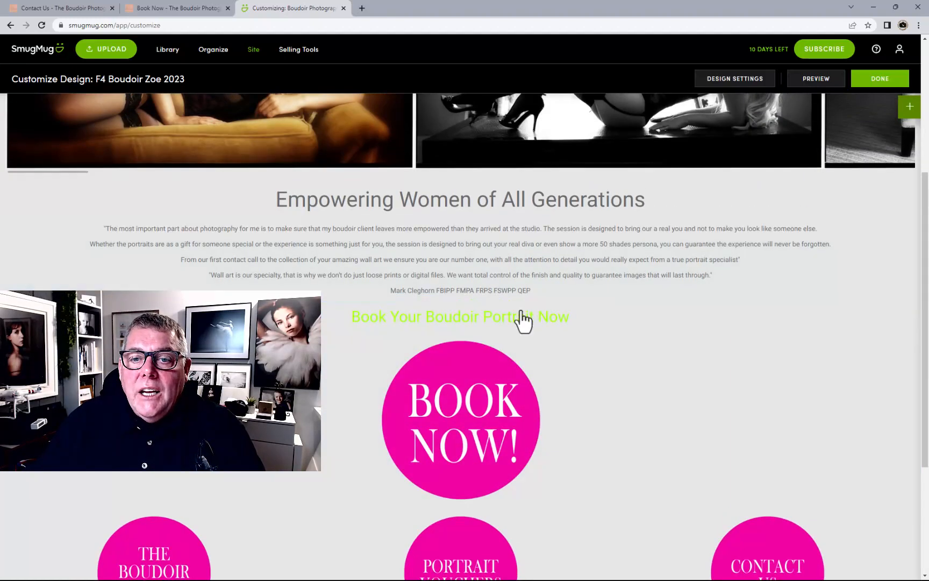
scroll(506, 385, down, 3)
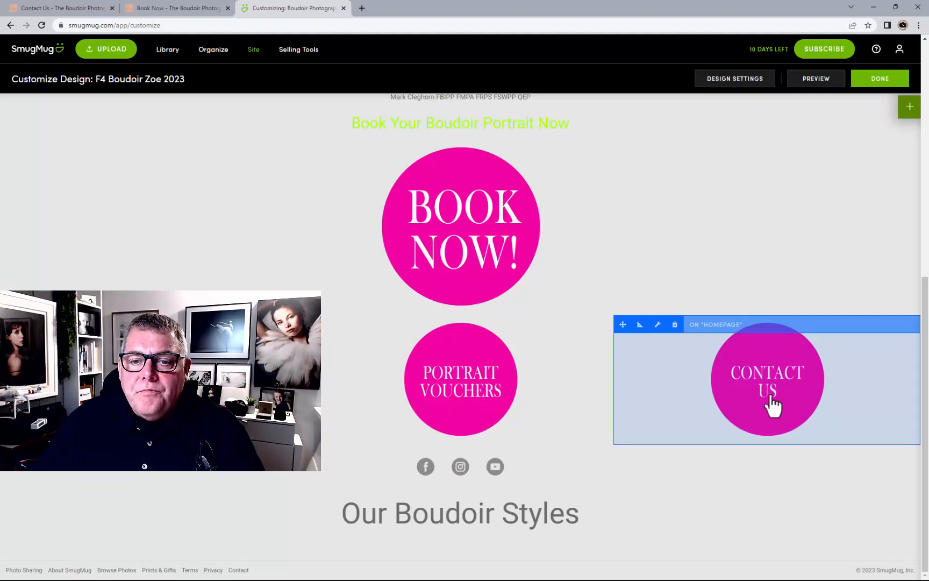
click(909, 109)
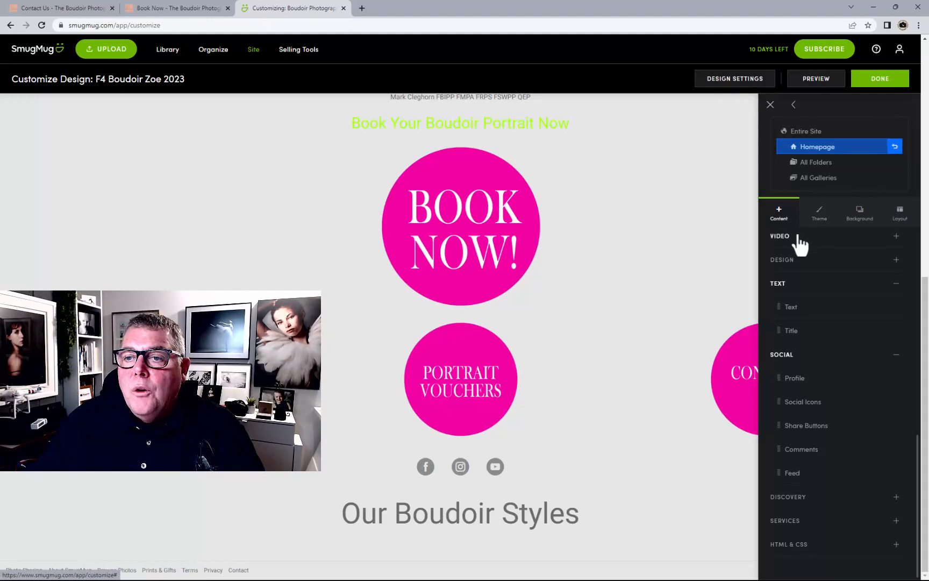
scroll(788, 288, up, 1)
scroll(789, 294, up, 5)
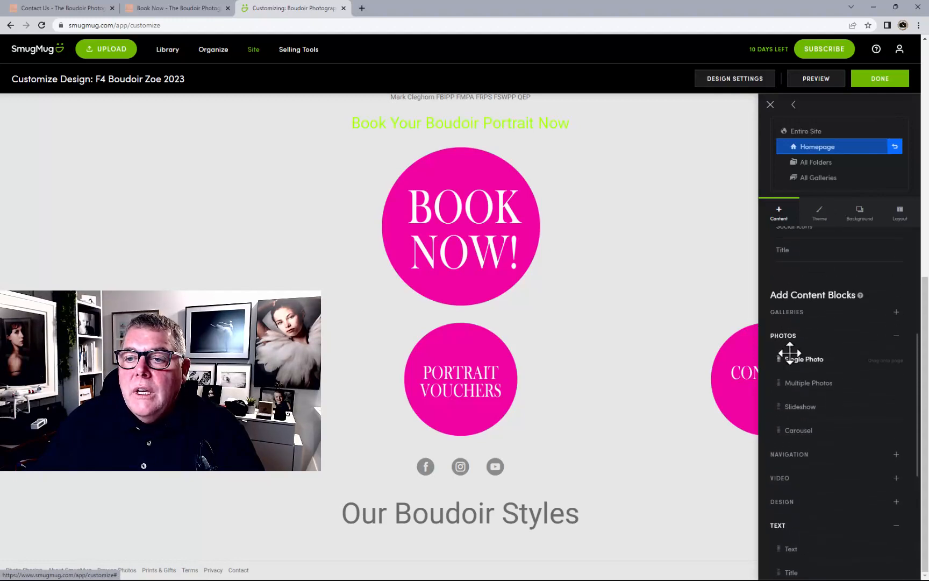
drag(793, 359, 460, 554)
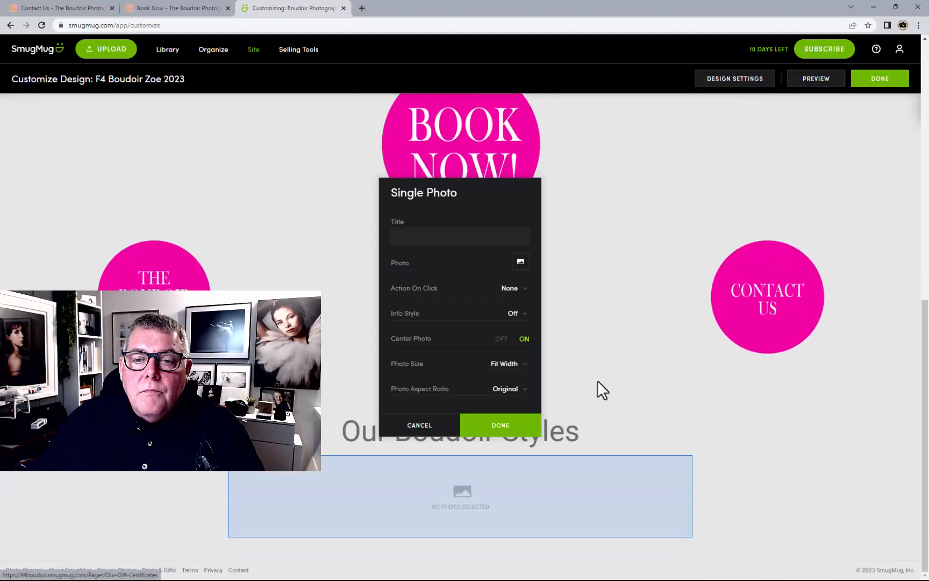
Choose the twelfth photo, a black-and-white lingerie portrait, from The Classic gallery in Images and Portfolio for the block
click(520, 262)
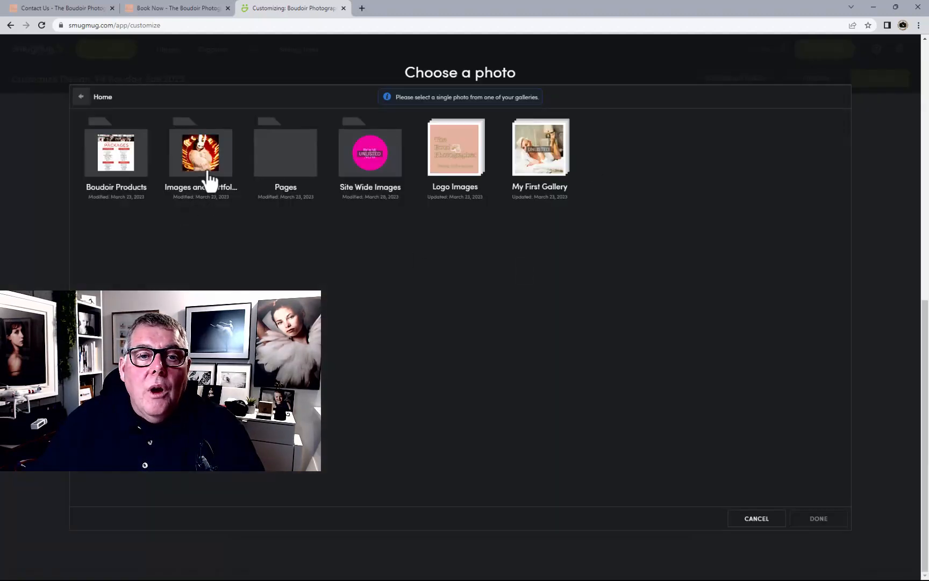
click(221, 164)
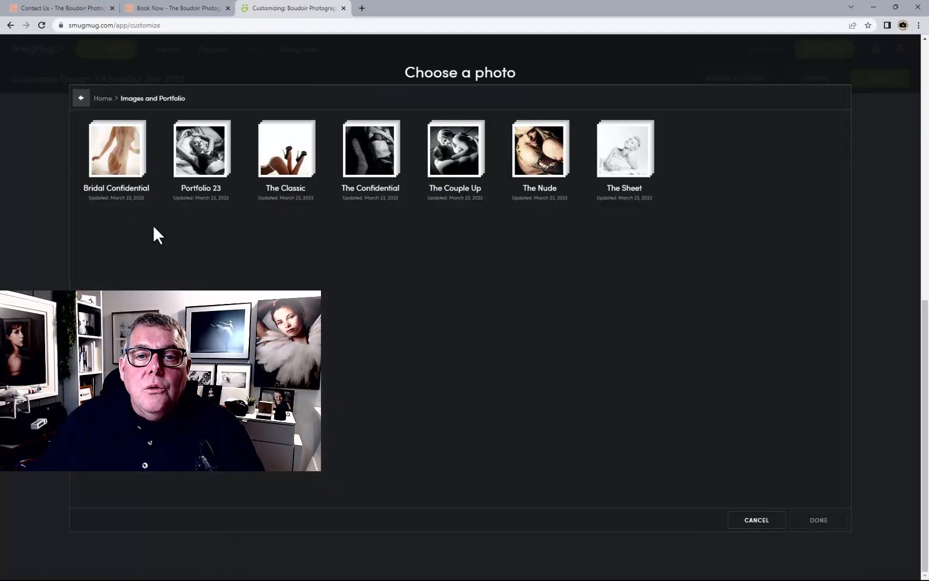
click(293, 158)
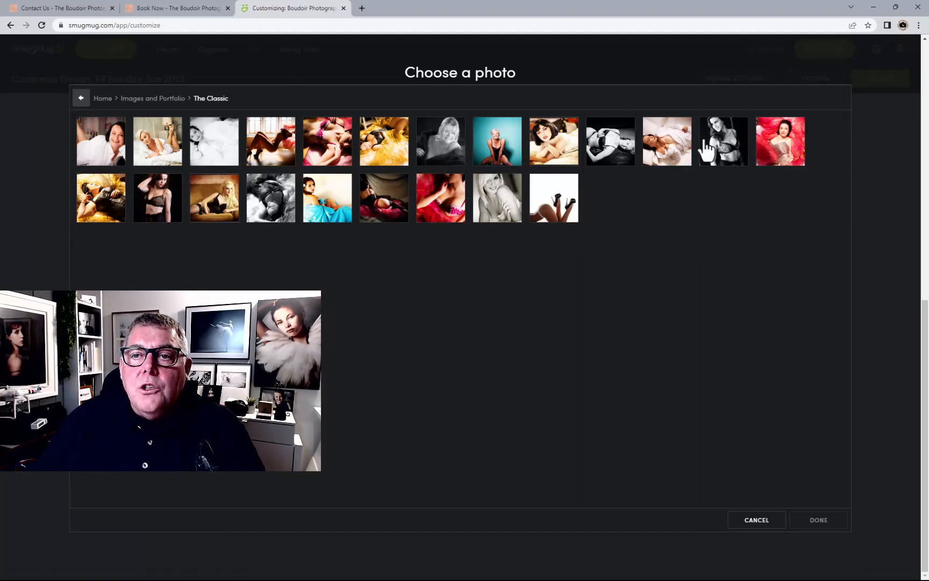
click(720, 151)
click(818, 521)
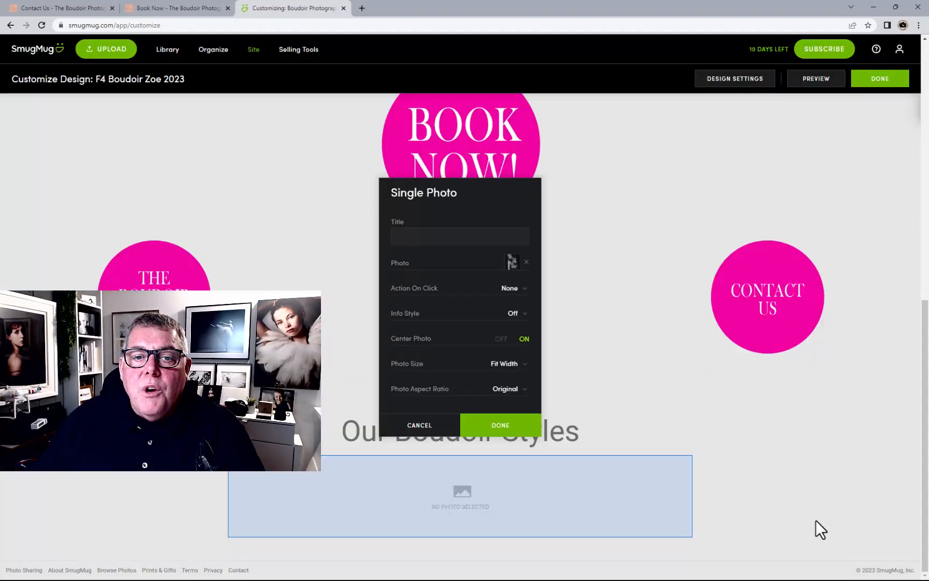
Title the photo block "Classic" and set its title alignment to Center
click(440, 235)
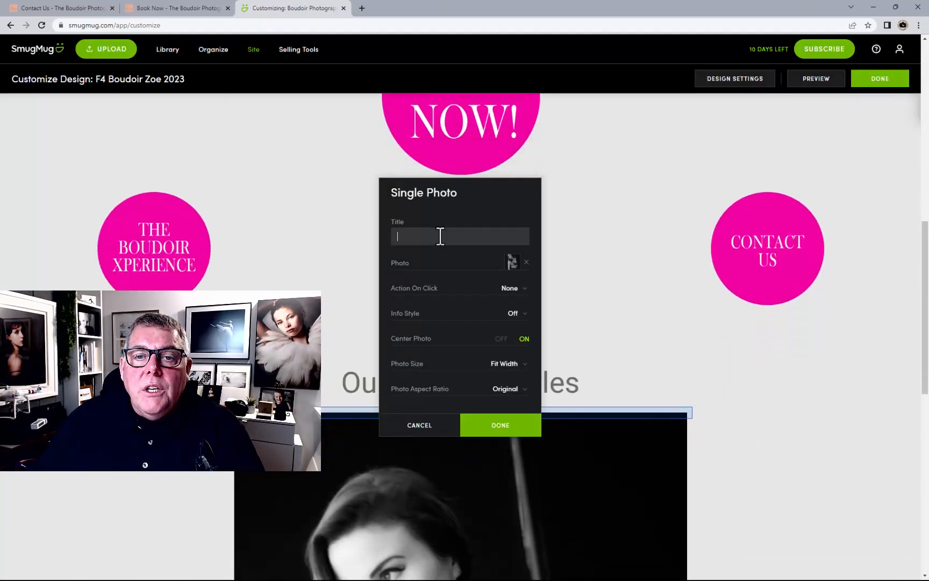
text(C)
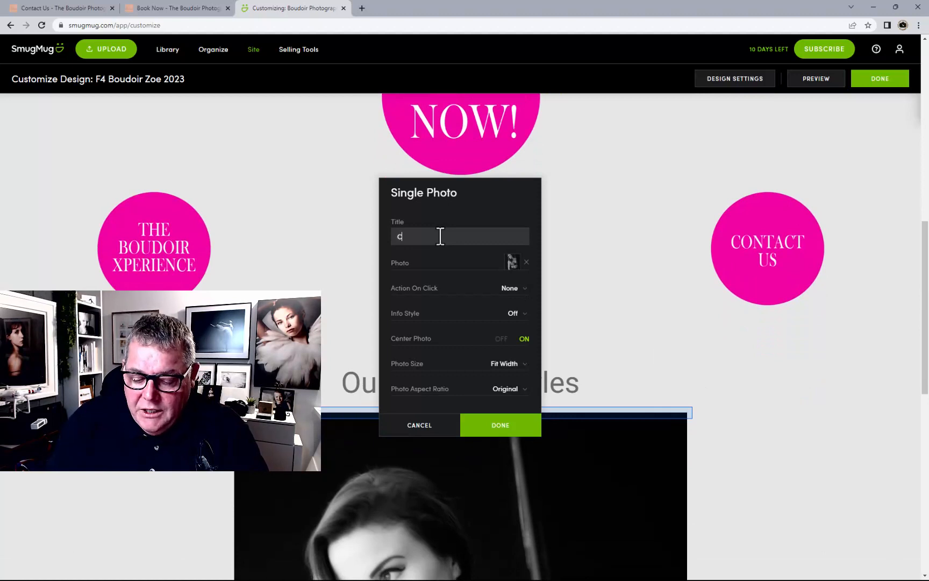
text(lassic)
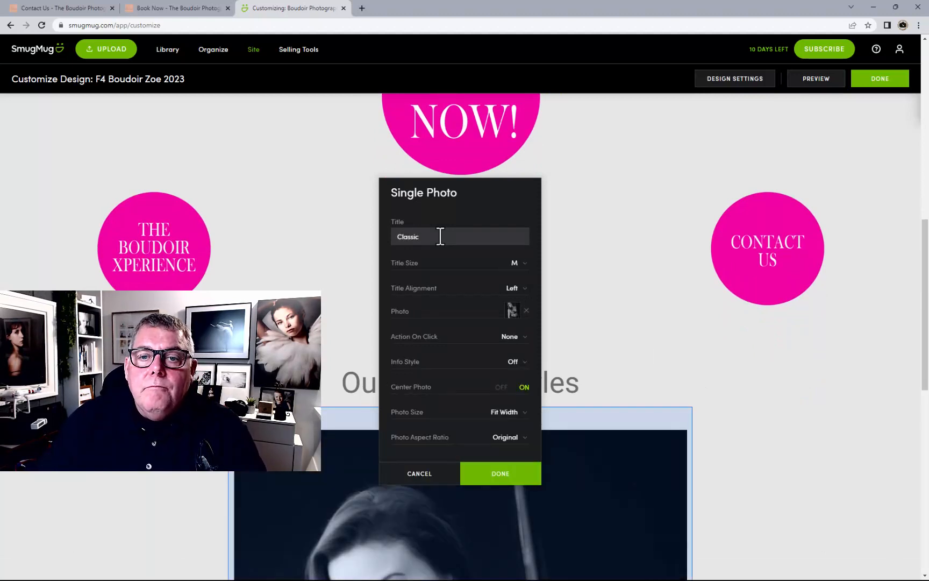
scroll(489, 284, down, 3)
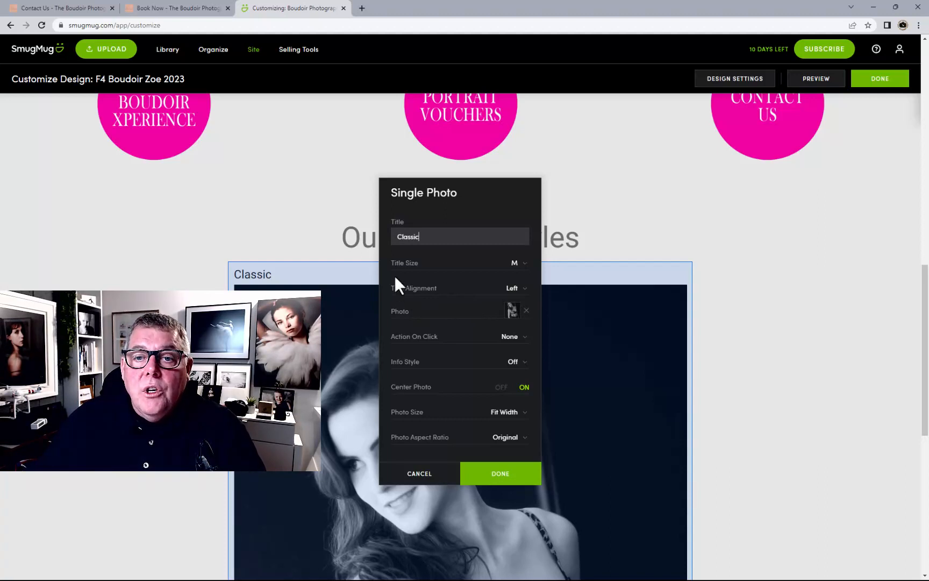
click(510, 289)
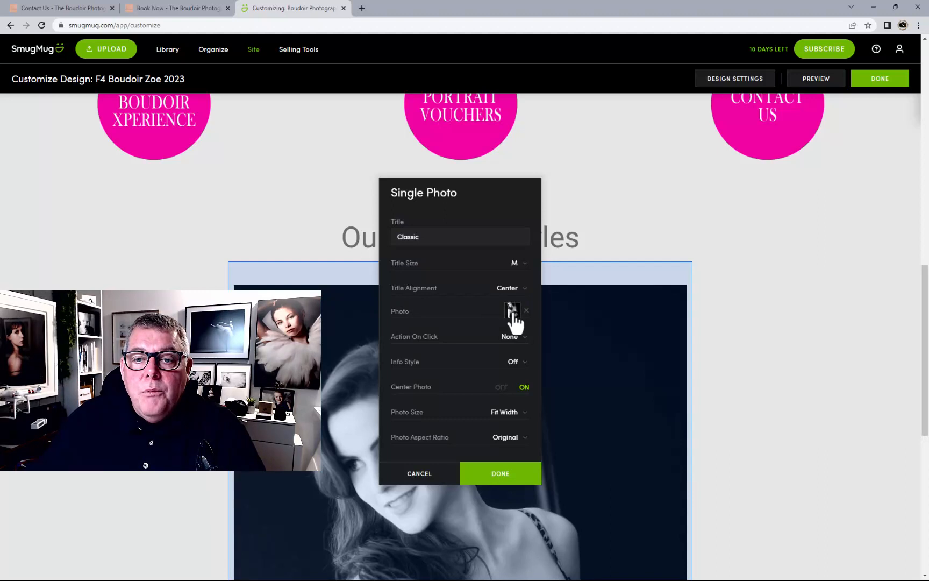
Set the Classic photo's Action On Click to Go to Gallery and its photo size to Medium
click(512, 336)
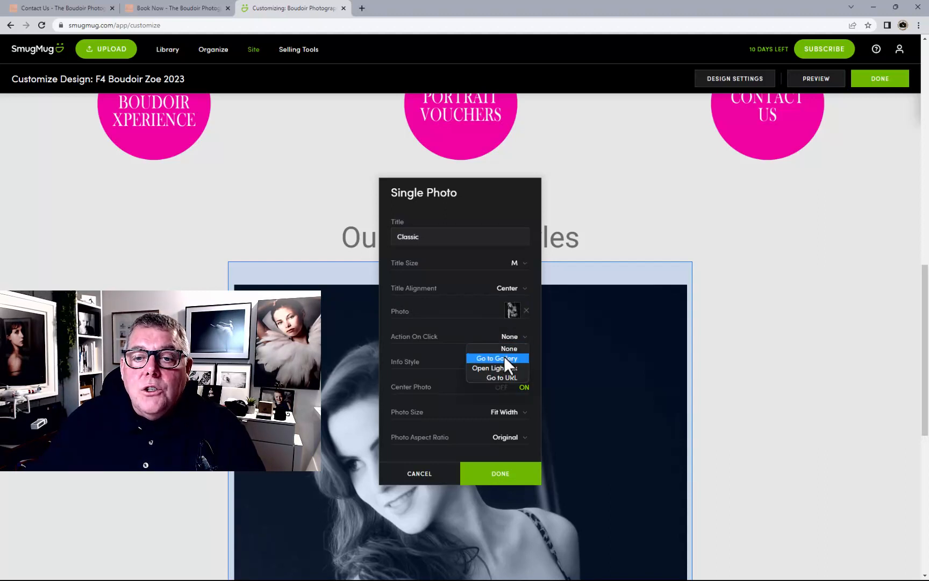
click(503, 360)
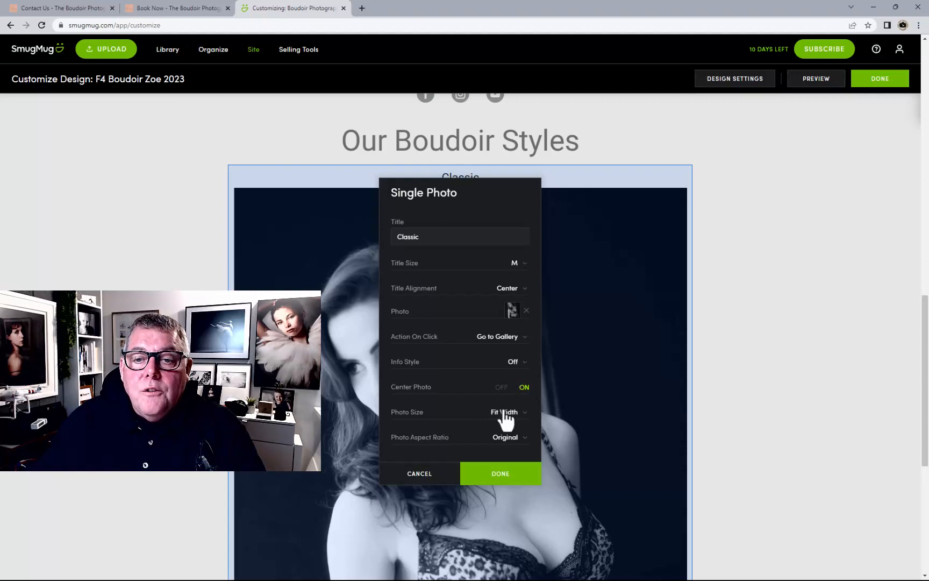
click(504, 413)
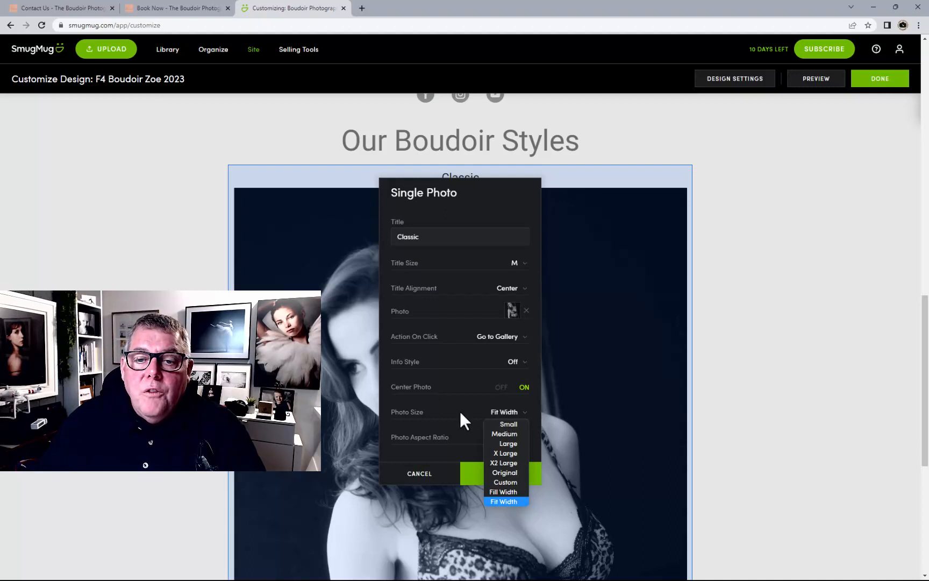
click(503, 433)
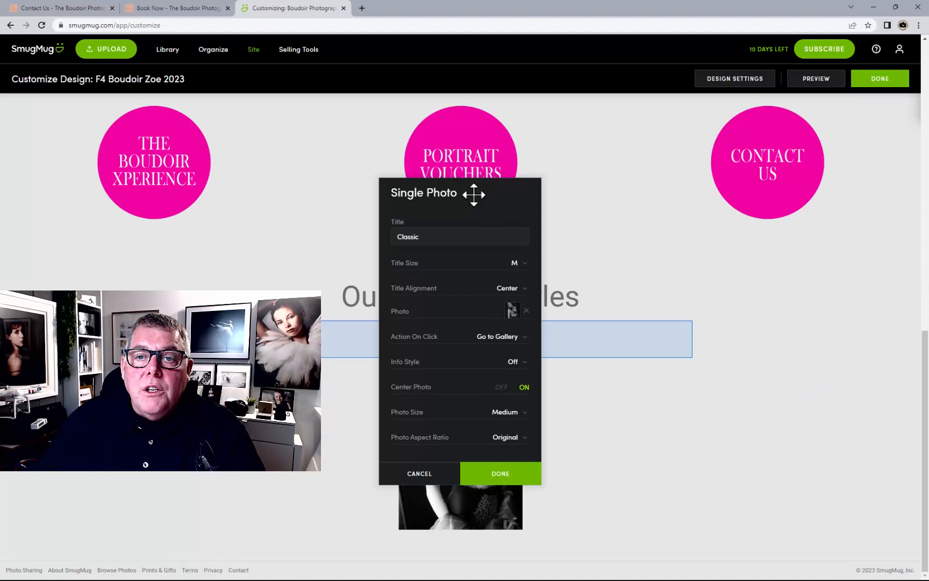
drag(476, 191, 635, 212)
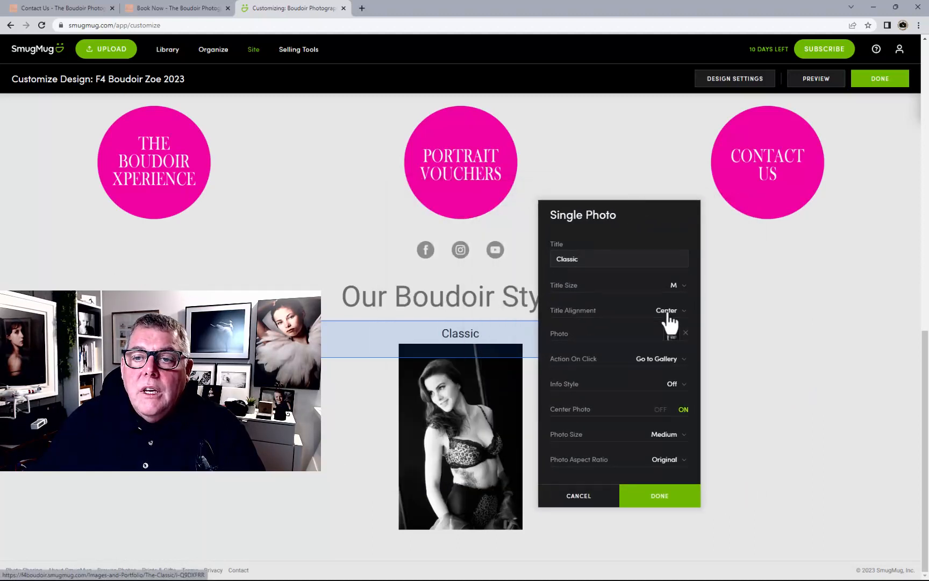
Try the aspect ratios 4:3, 3:4, 3:2, 2:3 and 3:1 on the Classic photo
click(669, 462)
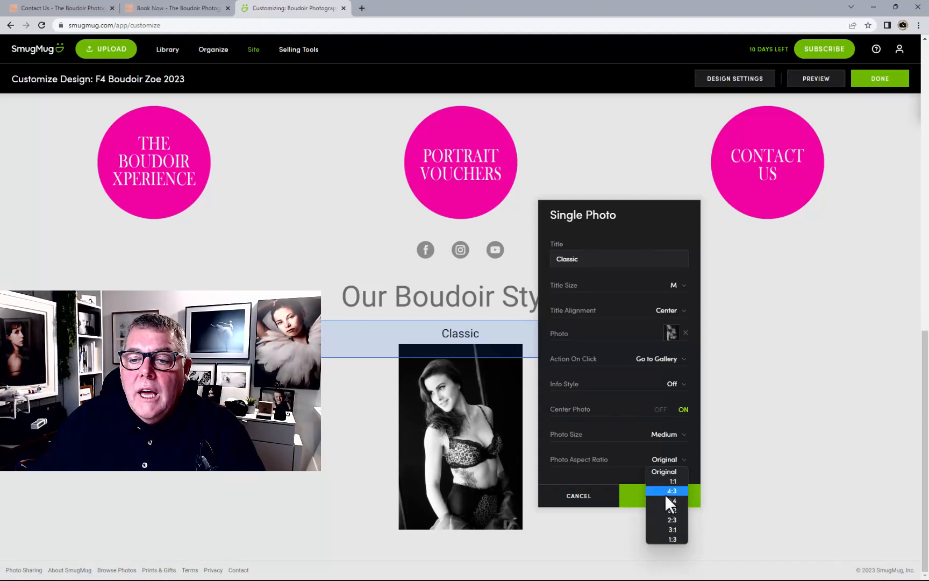
click(665, 491)
click(679, 462)
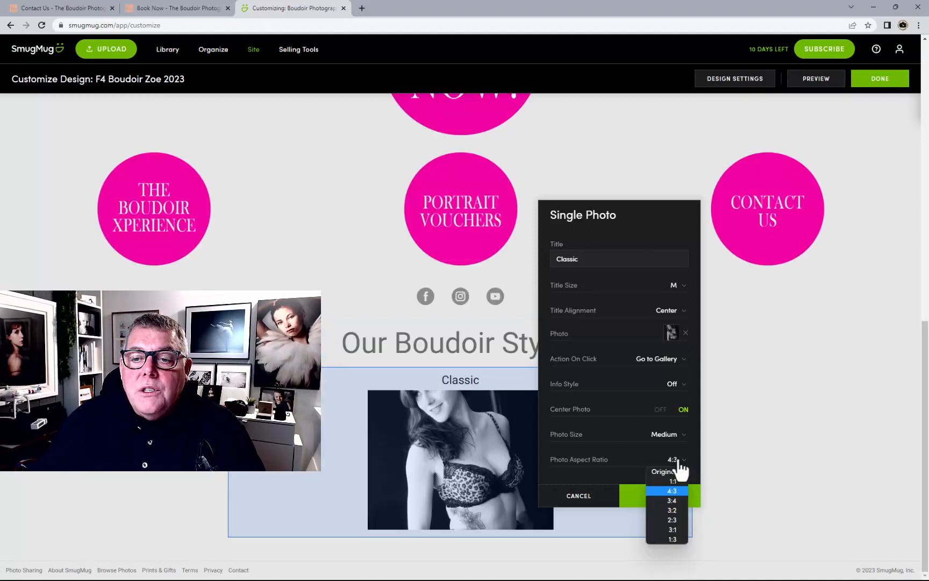
click(668, 499)
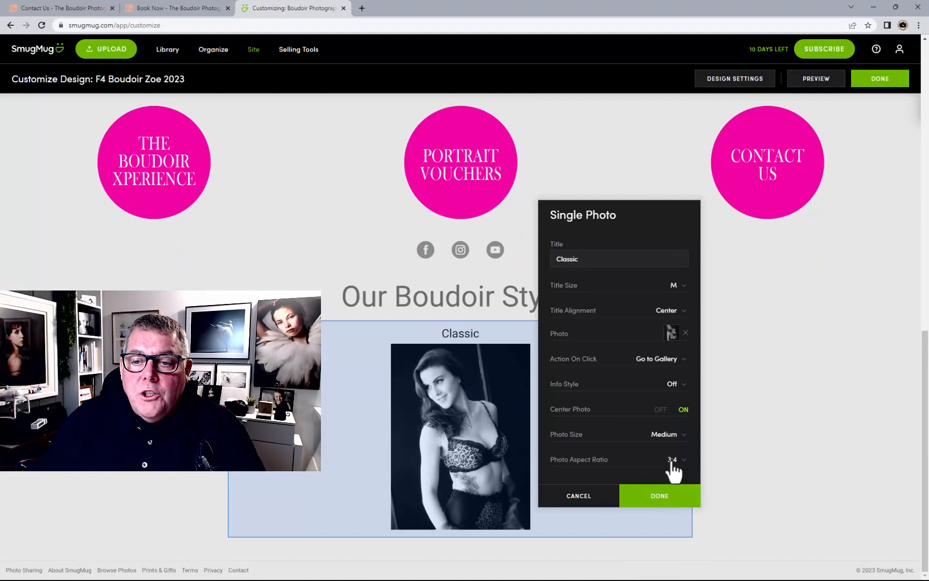
click(673, 463)
click(668, 508)
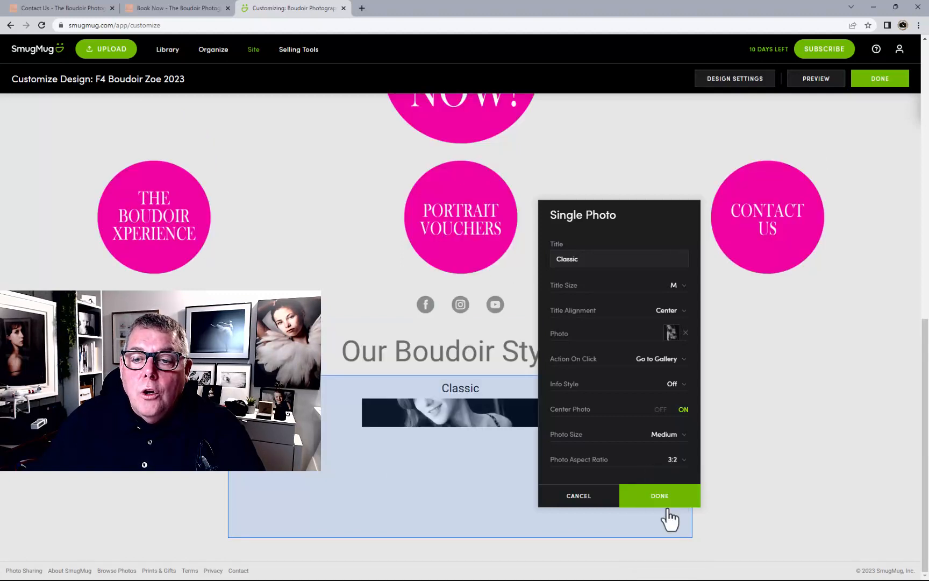
click(674, 463)
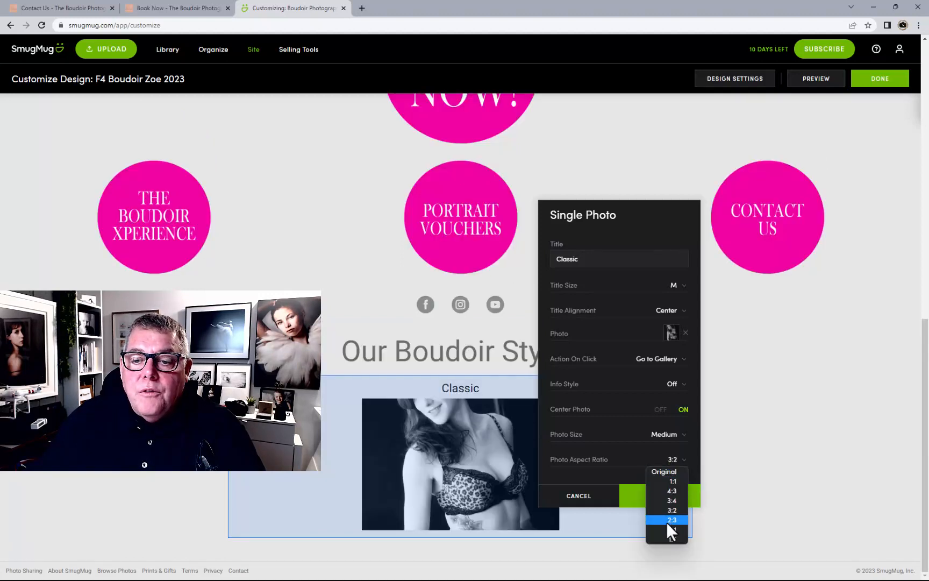
click(668, 520)
click(673, 464)
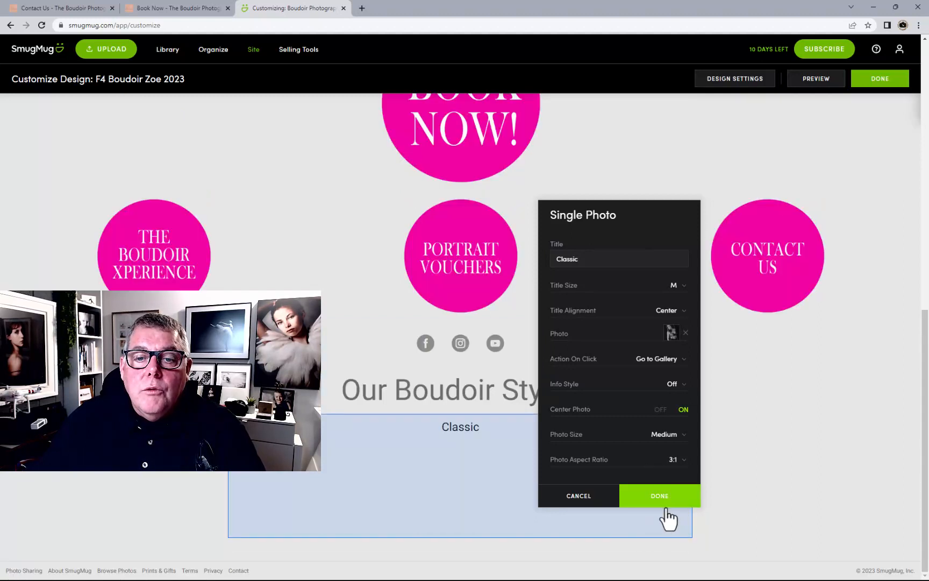
Set the Classic photo's aspect ratio to 1:3 and save the block
click(673, 460)
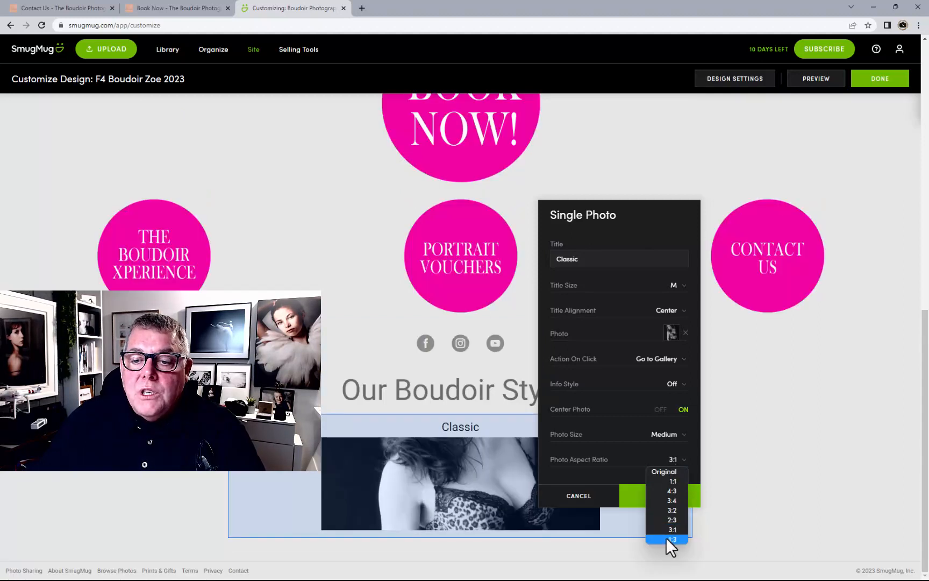
click(667, 538)
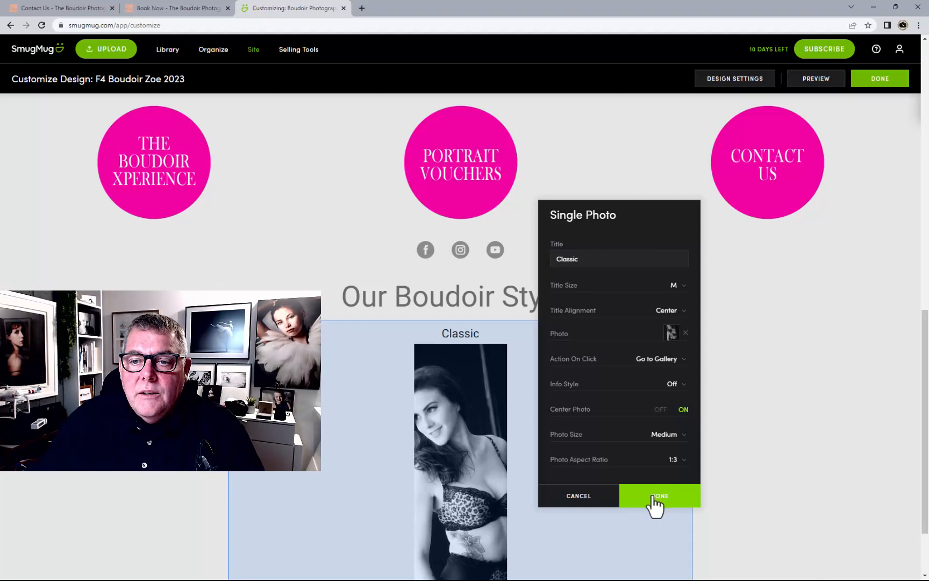
click(654, 497)
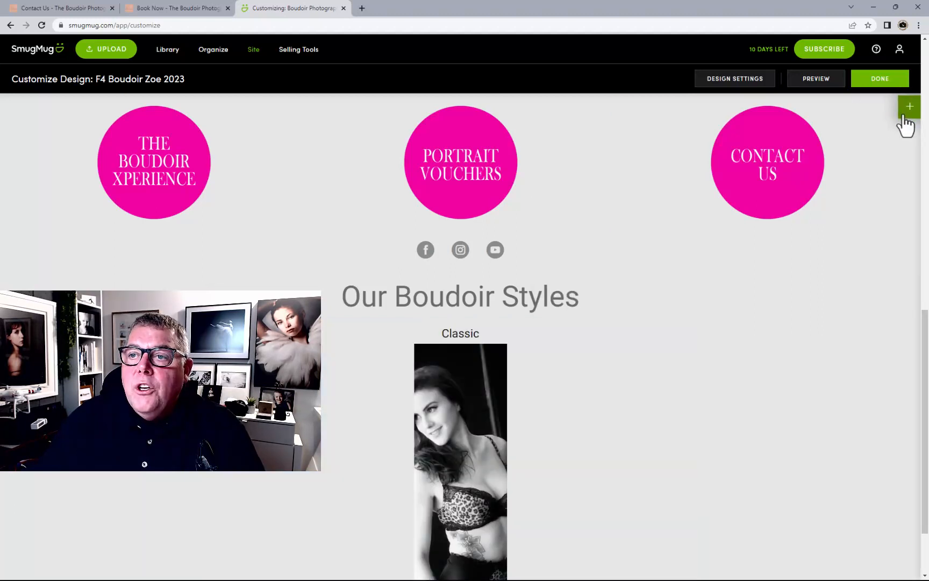
Add a Single Photo block to the right of Classic using the black-and-white standing legs photo from The Confidential gallery in Images and Portfolio
click(910, 107)
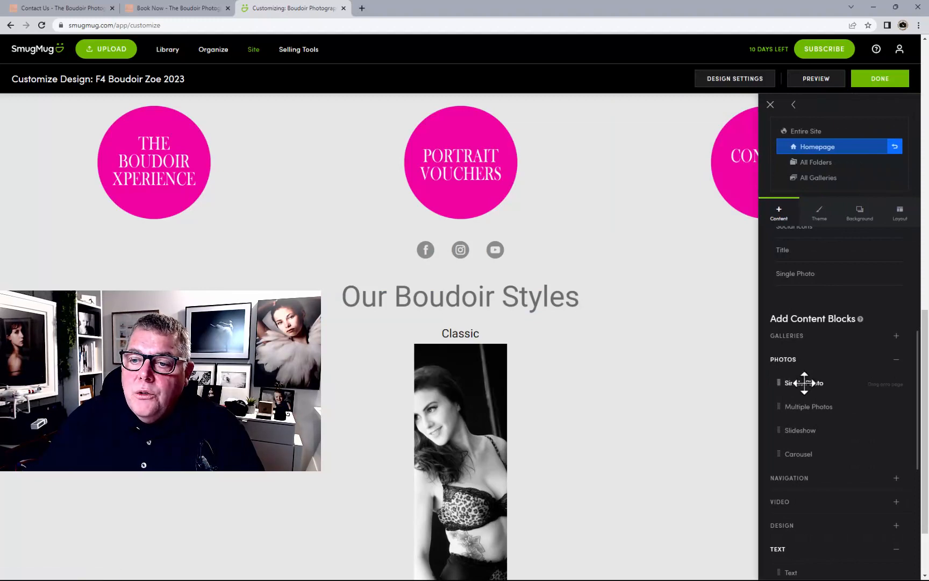
drag(804, 383, 566, 413)
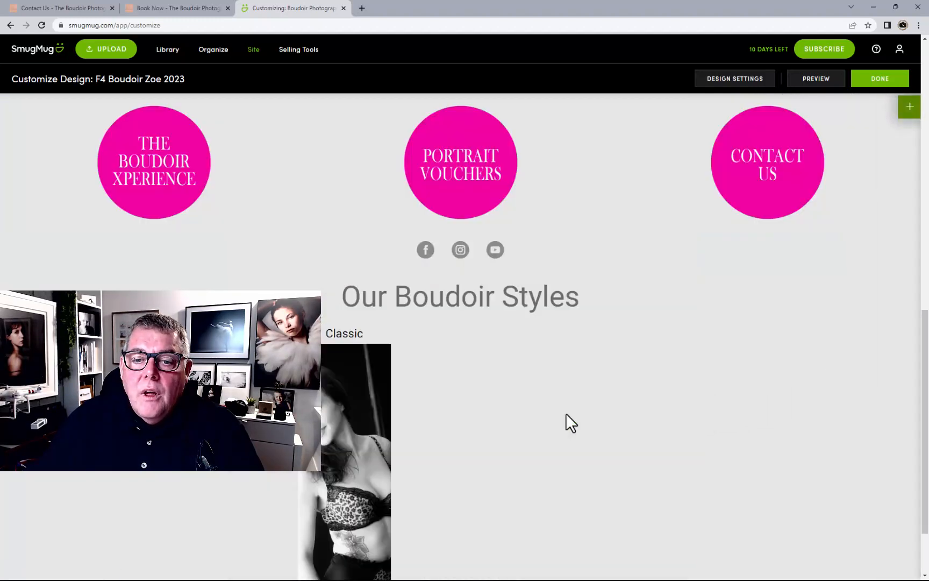
click(520, 261)
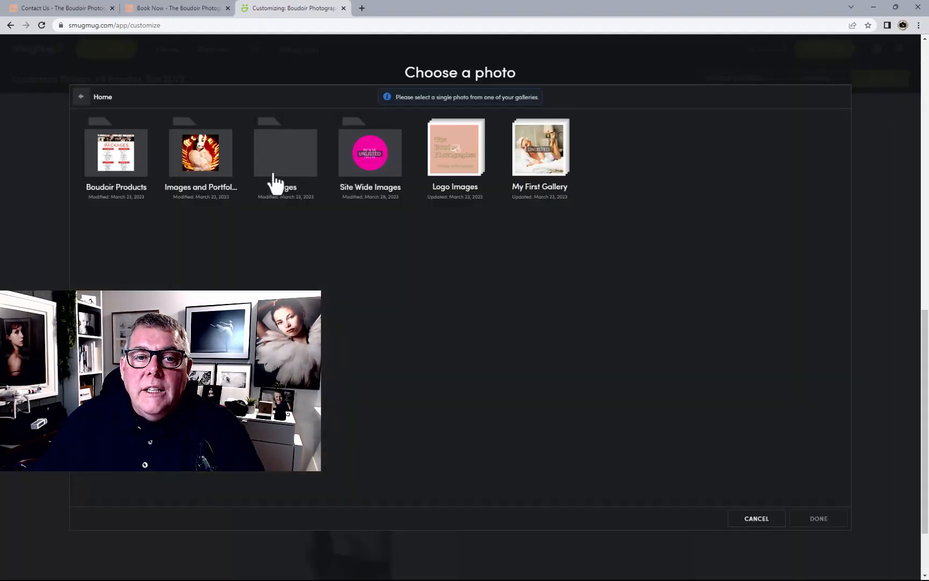
click(209, 175)
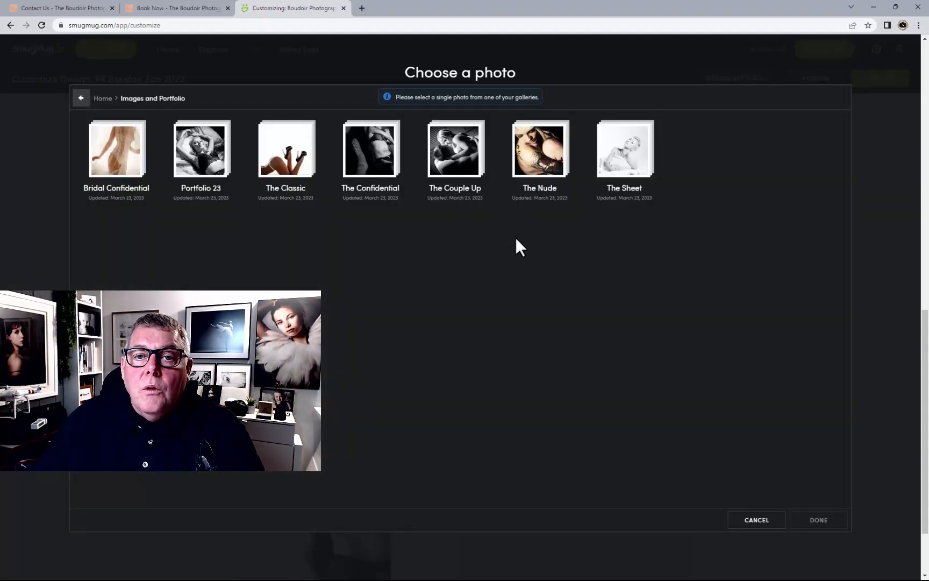
click(363, 172)
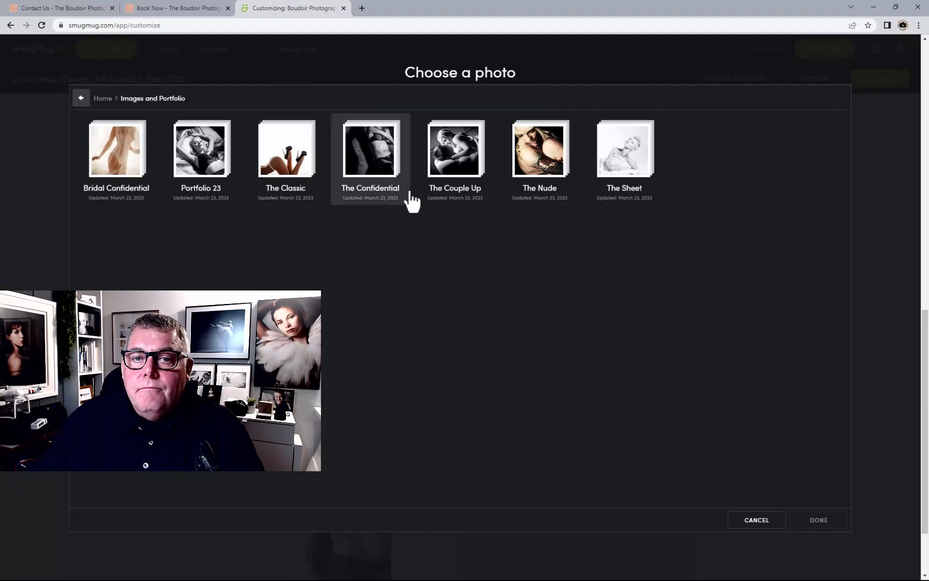
click(367, 164)
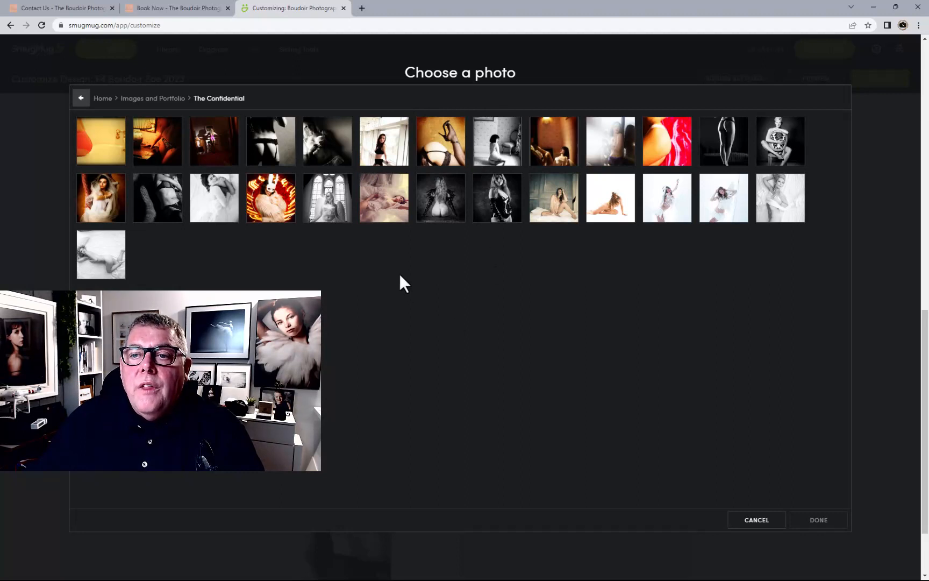
click(730, 141)
click(828, 521)
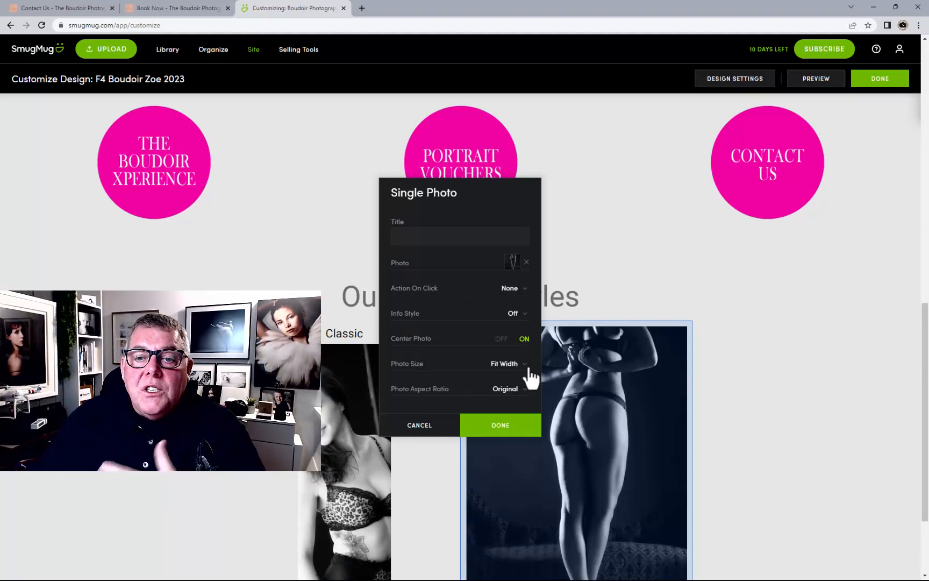
Set the new legs photo's Action On Click to Go to Gallery and title it Confidential
click(511, 294)
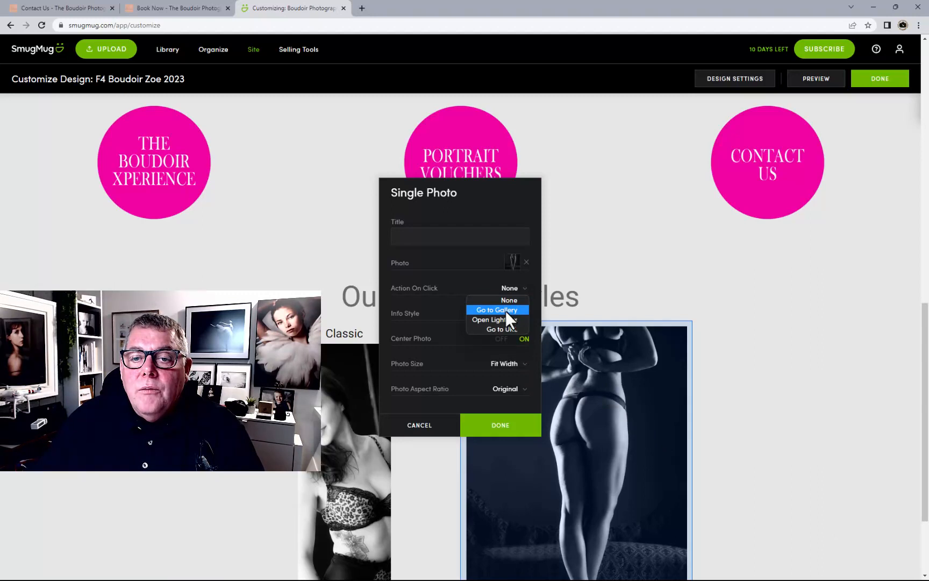
click(506, 310)
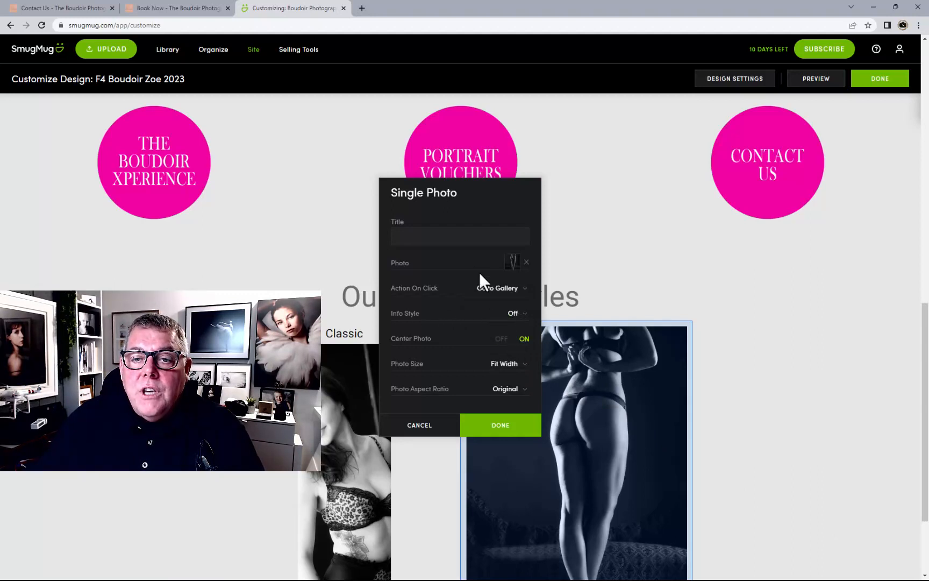
click(448, 238)
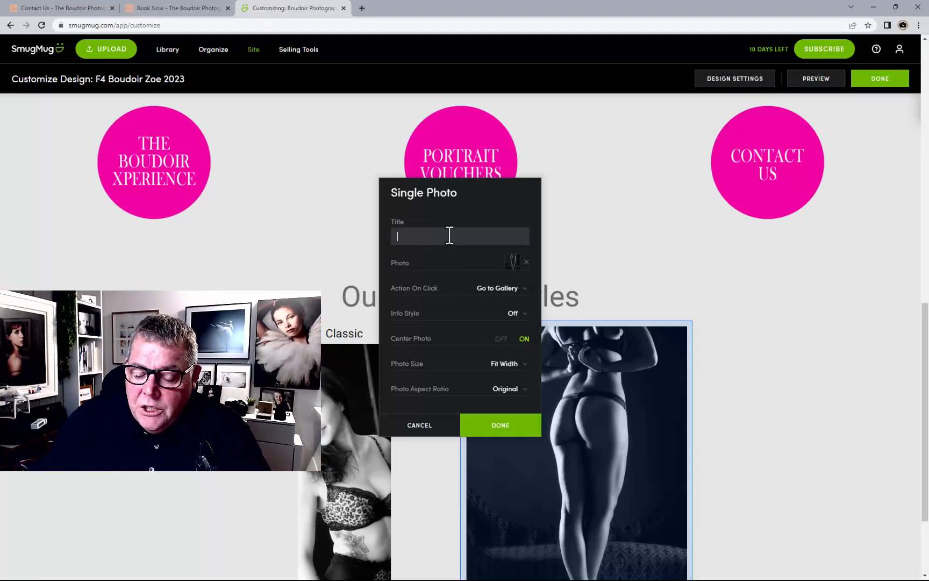
text(Confidential)
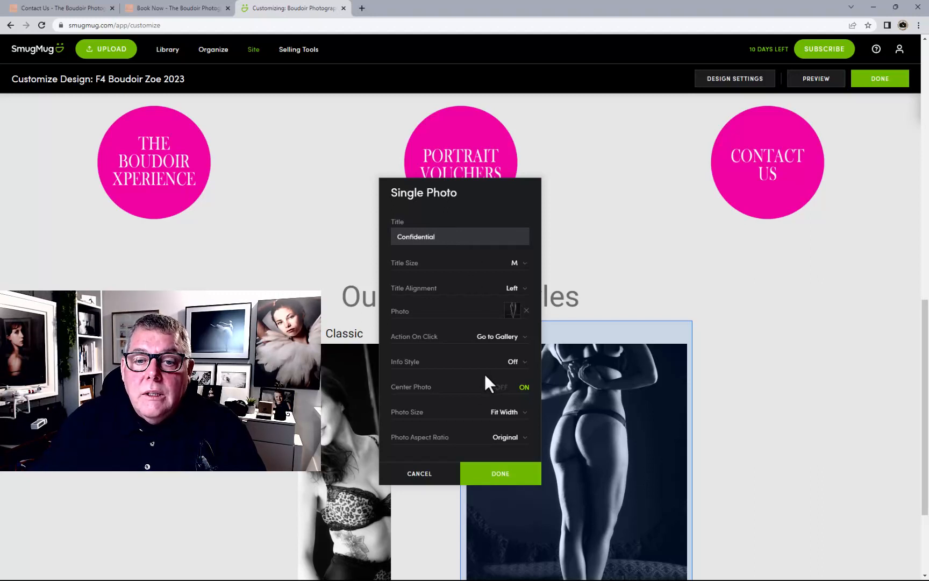
Set the Confidential photo's aspect ratio to 1:3 and its photo size to Medium
scroll(490, 388, down, 1)
click(505, 438)
click(516, 518)
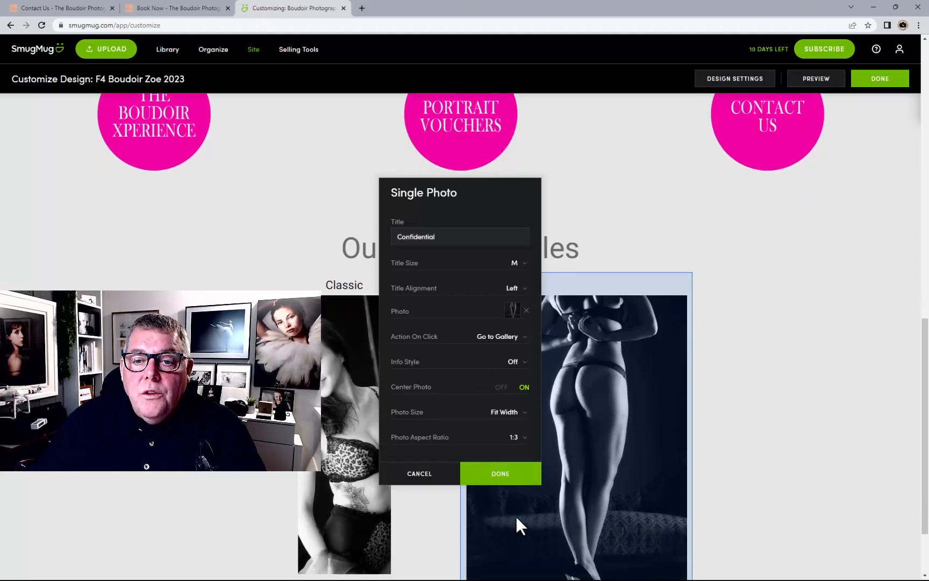
click(505, 413)
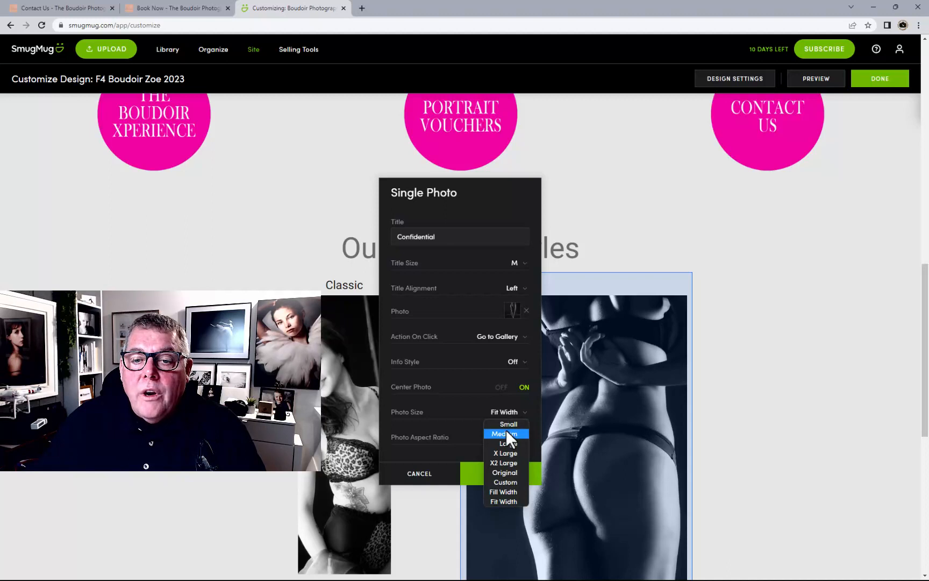
click(504, 434)
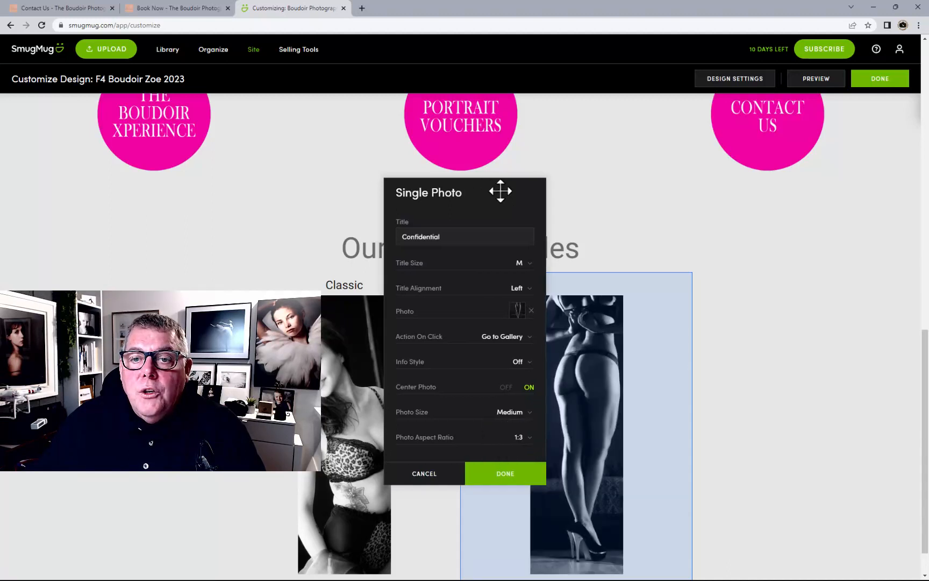
Center the Confidential title above its photo and save the block
drag(499, 191, 235, 197)
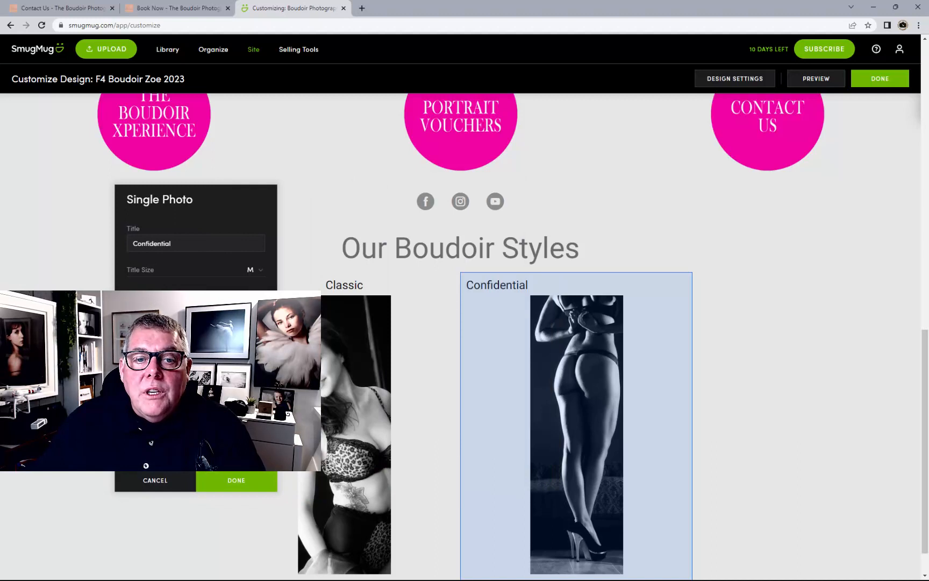
click(245, 297)
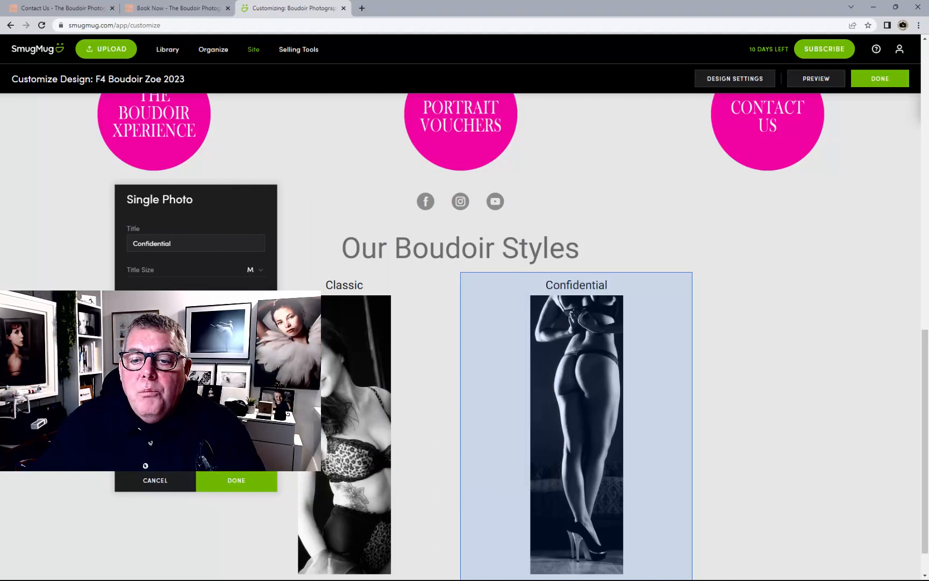
click(235, 484)
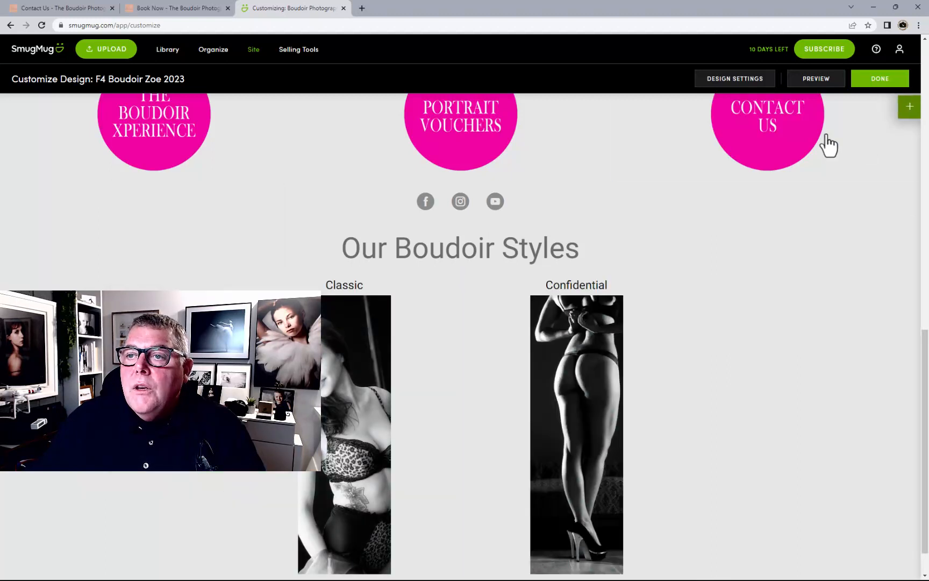
Add a Single Photo block to the right of Confidential using the standing white-lace photo from the Bridal Confidential gallery in Images and Portfolio
click(909, 111)
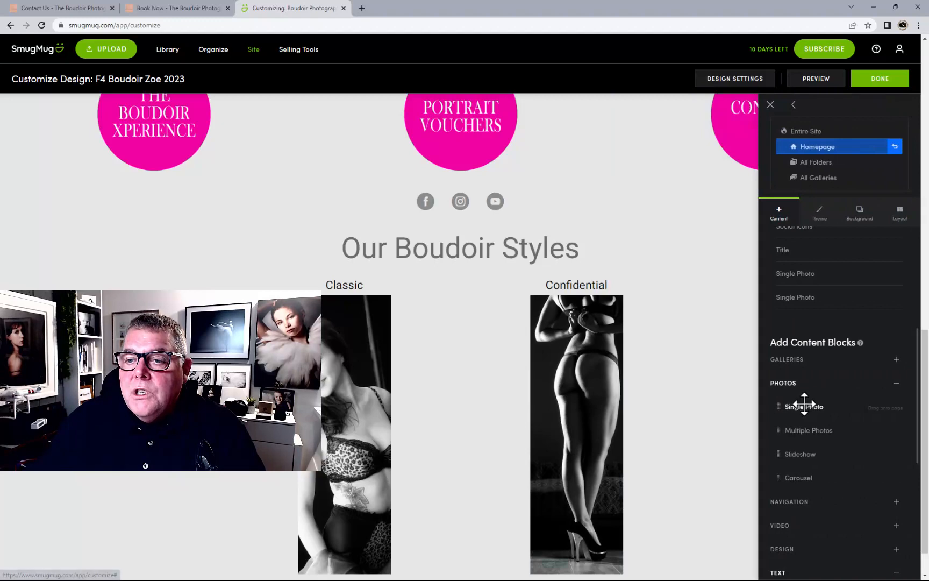
drag(799, 407, 659, 399)
click(520, 263)
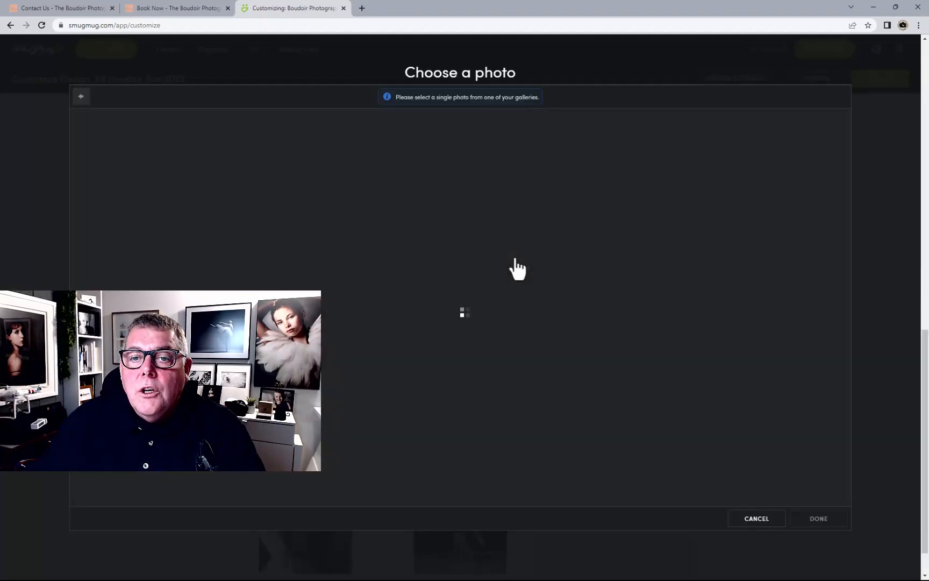
click(209, 160)
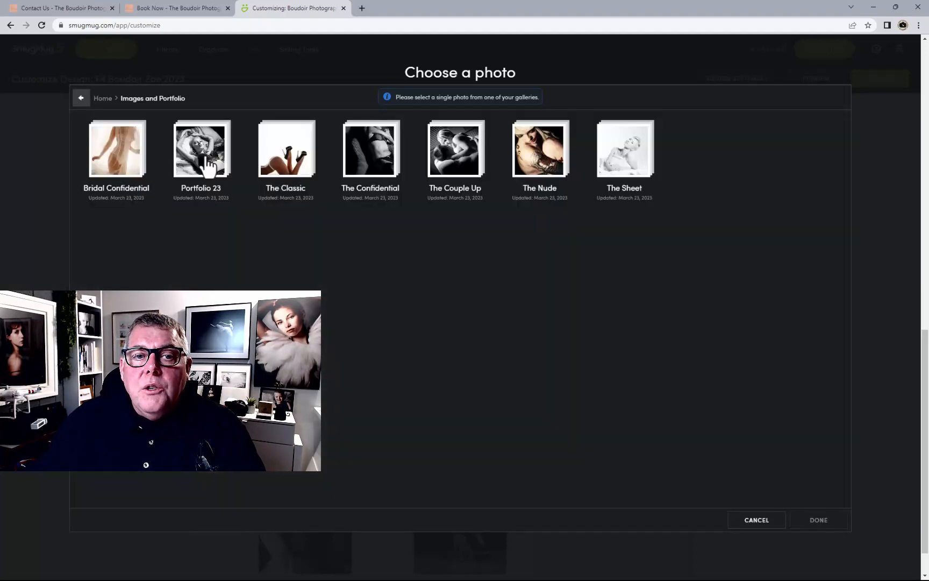
click(138, 169)
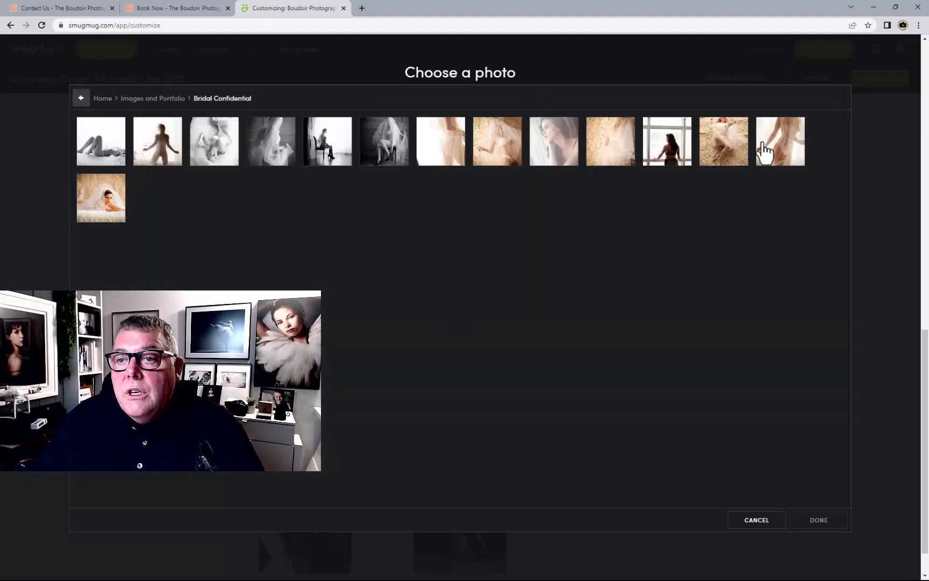
click(780, 141)
click(802, 513)
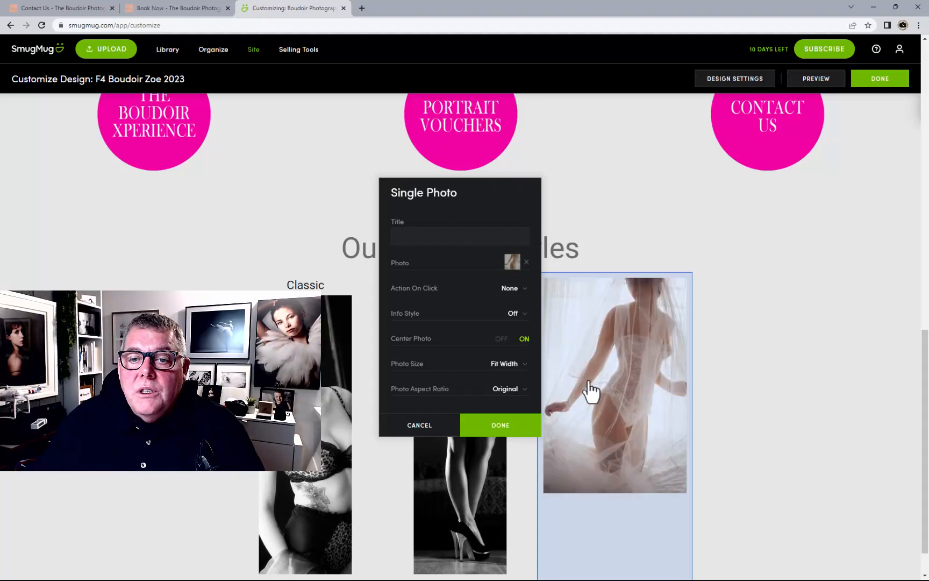
Set the bridal photo's Action On Click to Go to Gallery, photo size to Medium and aspect ratio to 1:3
click(512, 289)
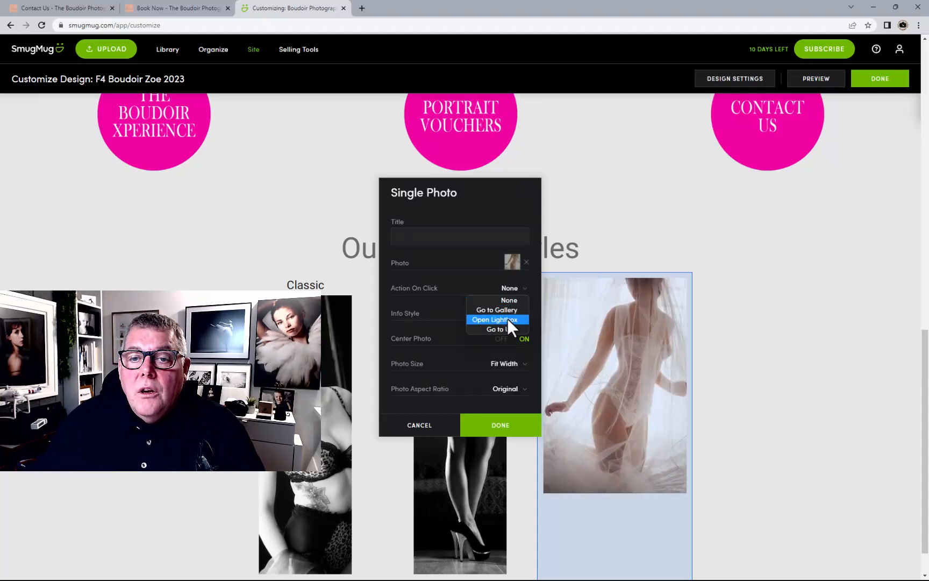
click(506, 310)
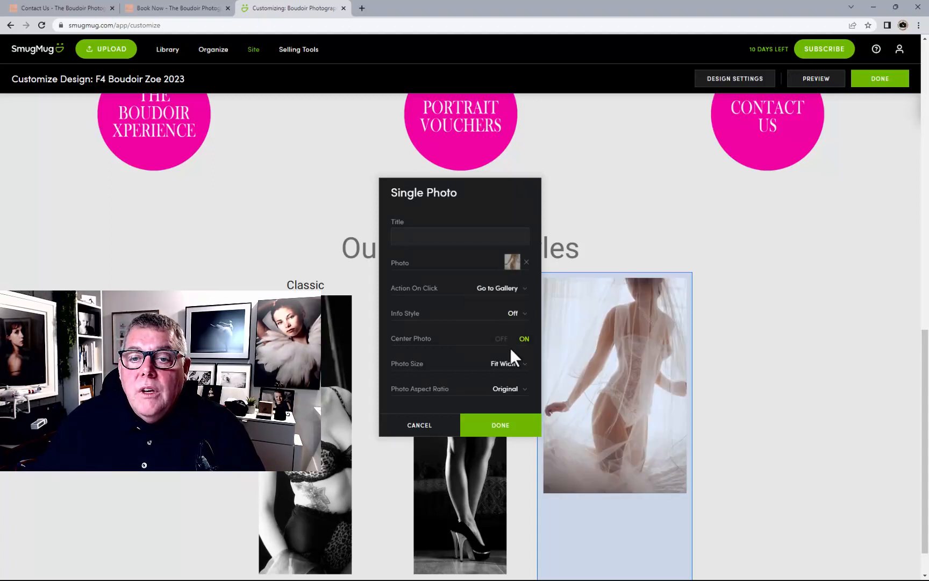
click(507, 364)
click(506, 378)
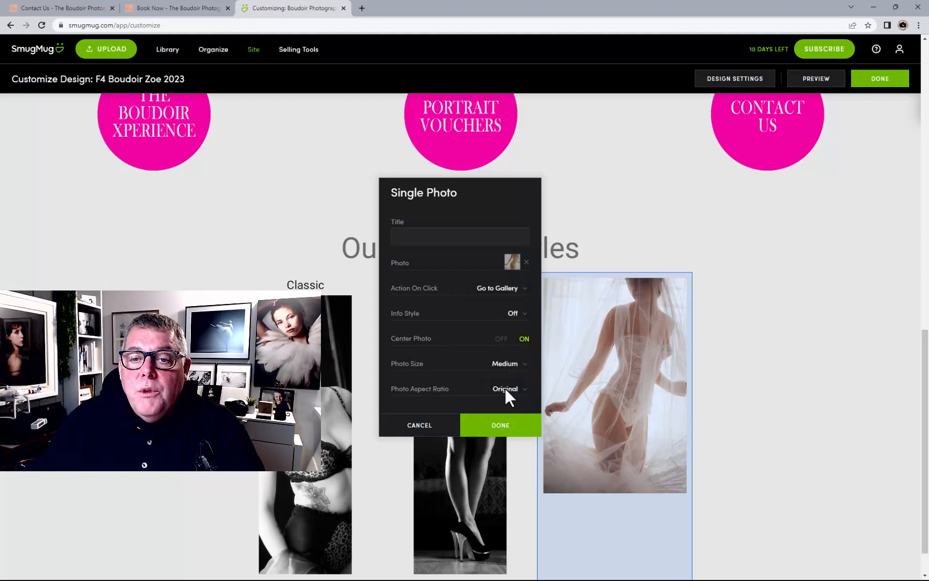
click(506, 388)
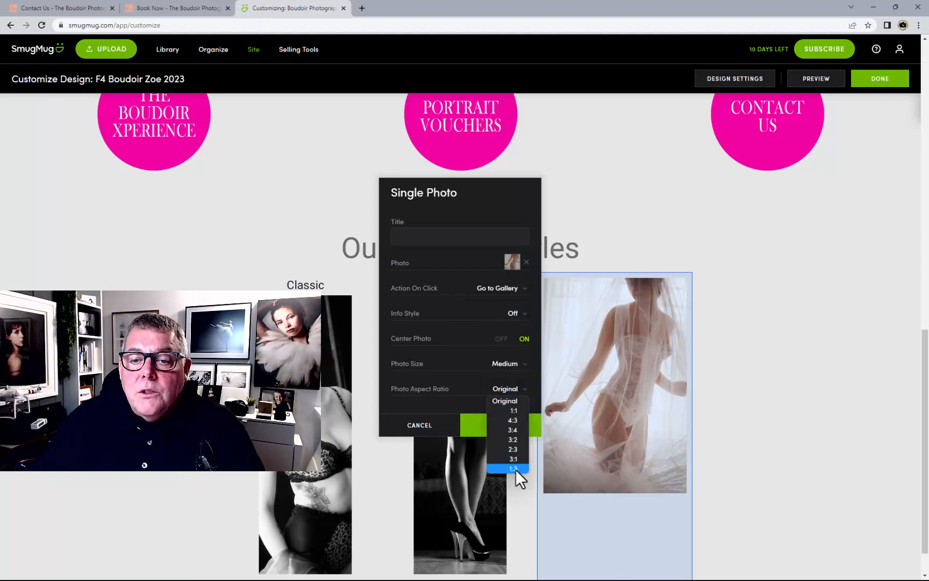
click(516, 469)
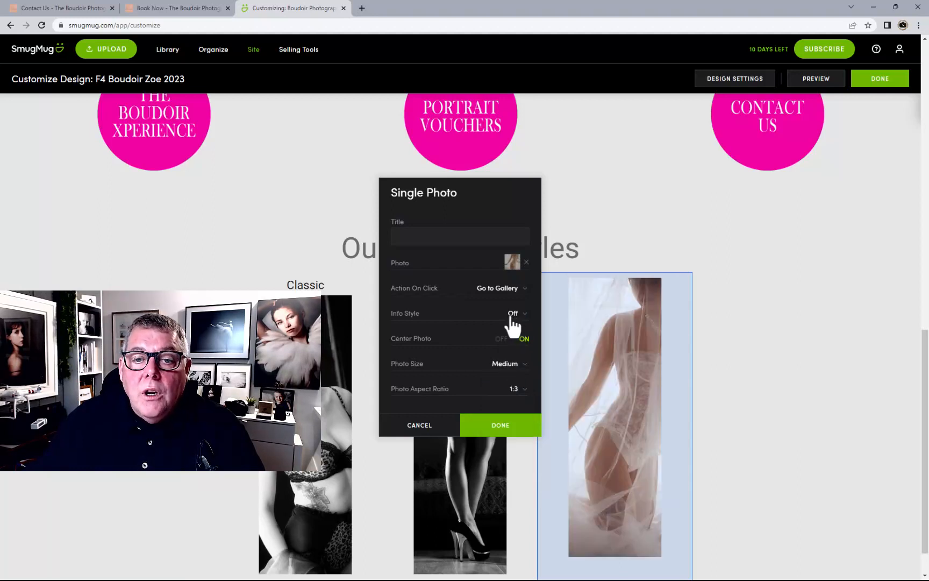
Title the bridal photo Bridal with center alignment and save the block
click(439, 237)
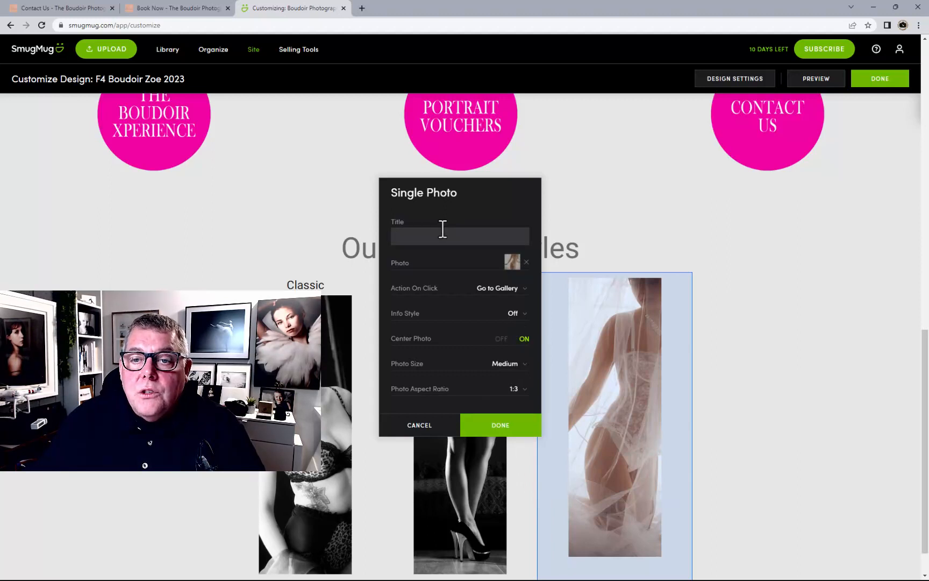
text(B)
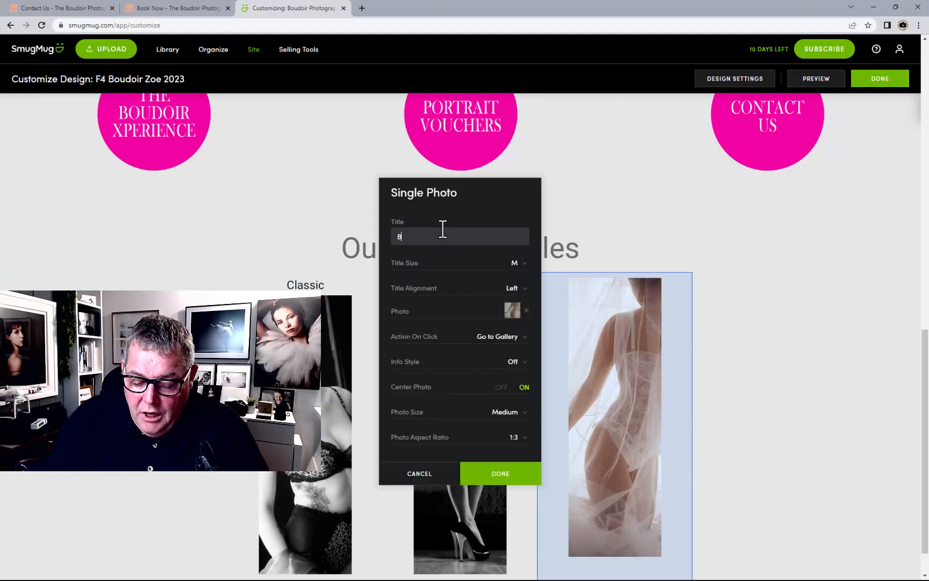
text(ridal)
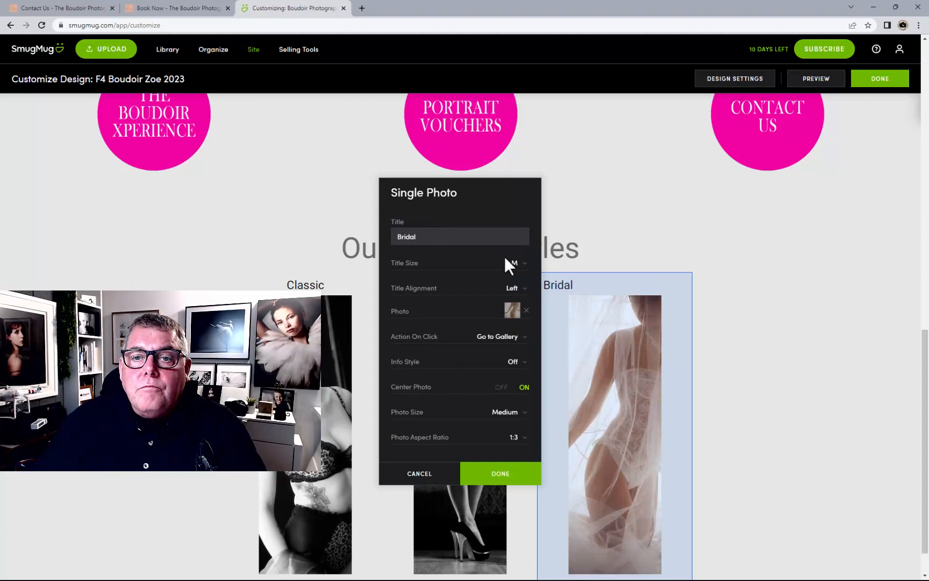
click(511, 289)
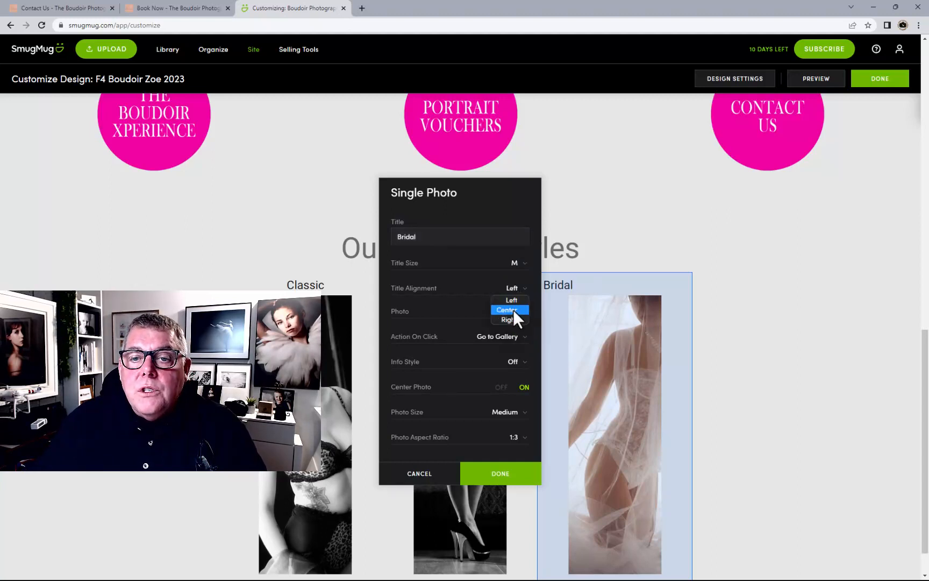
click(513, 309)
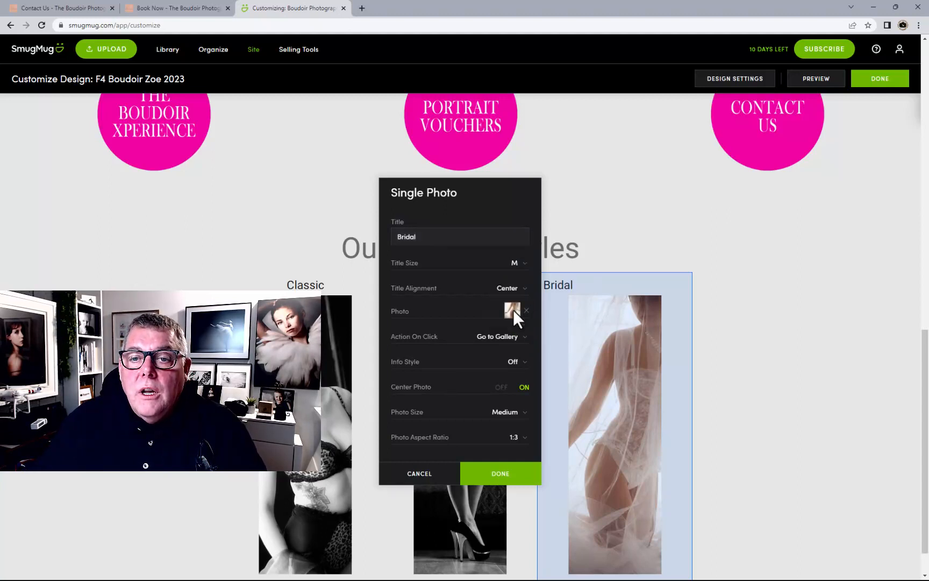
click(496, 476)
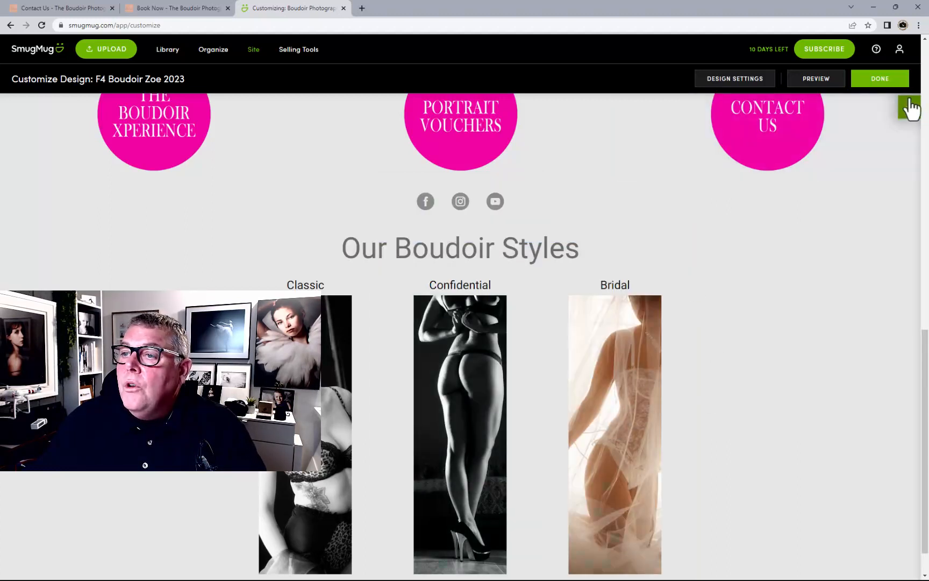
Collapse the On Homepage block list and add a Single Photo block to the right of Bridal
click(909, 107)
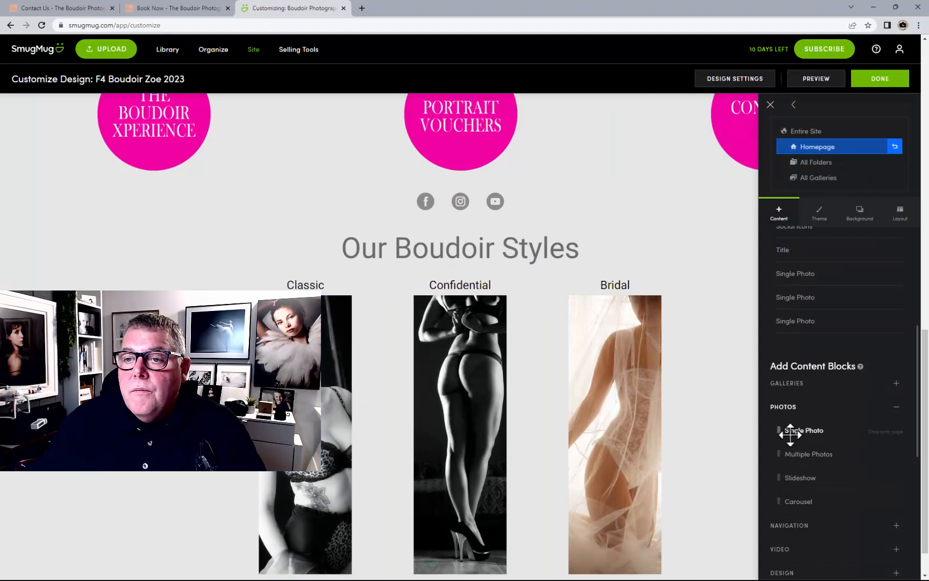
scroll(790, 442, down, 3)
scroll(824, 351, up, 10)
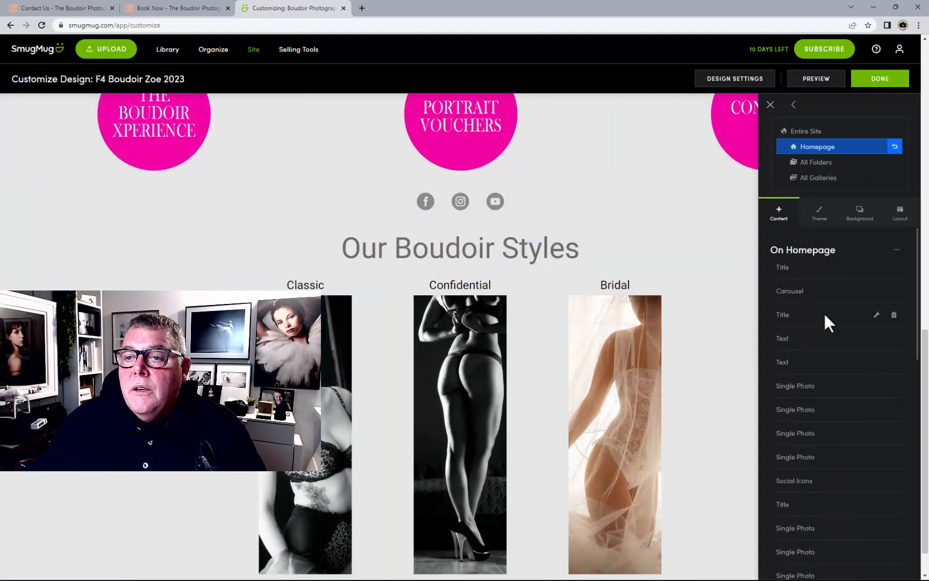
click(897, 251)
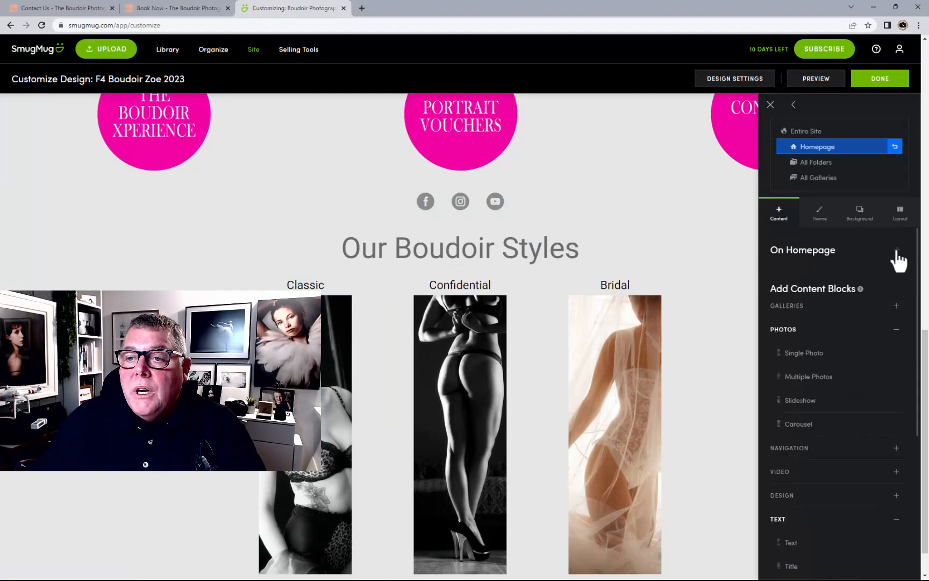
scroll(844, 317, down, 2)
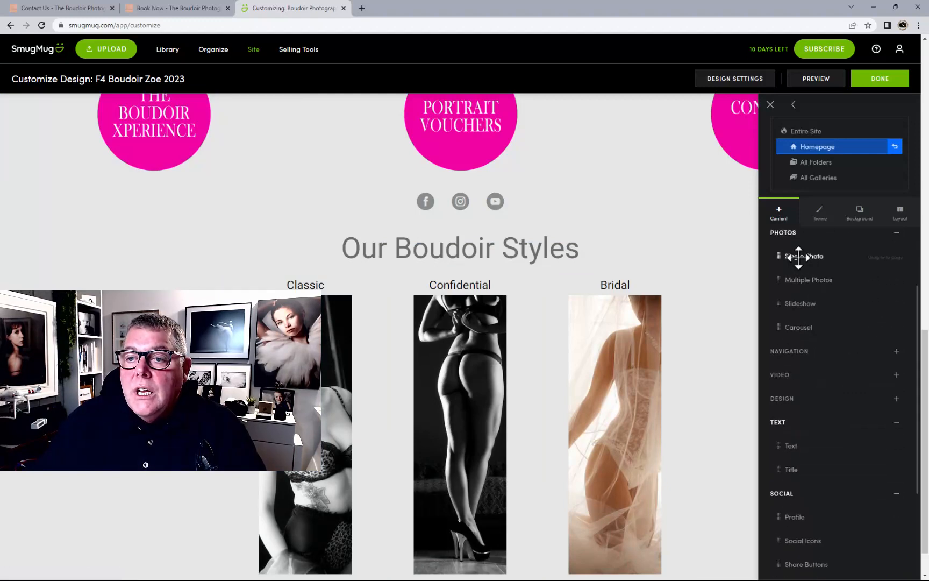
drag(788, 256, 687, 371)
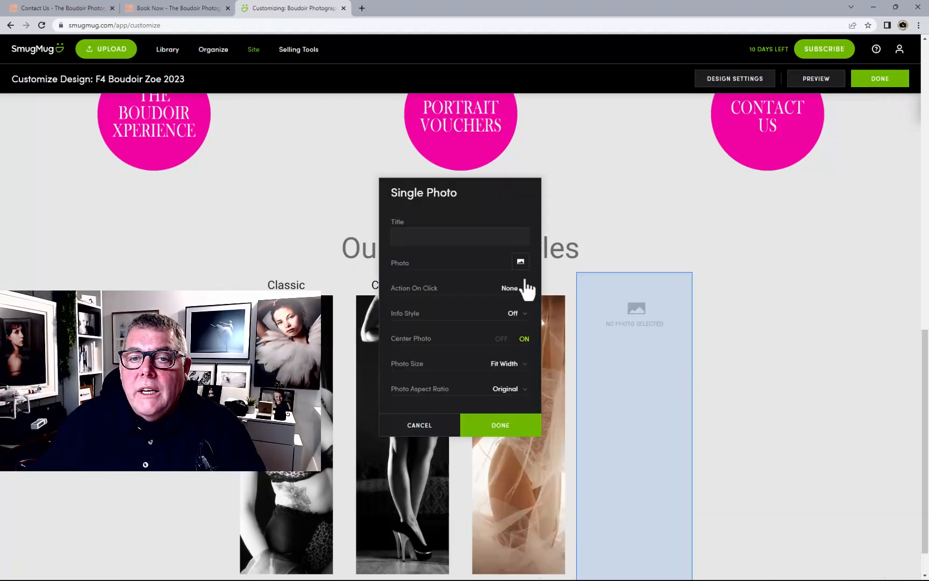
Choose the tattooed-arm photo from The Nude gallery in Images and Portfolio for the new Single Photo block
click(521, 261)
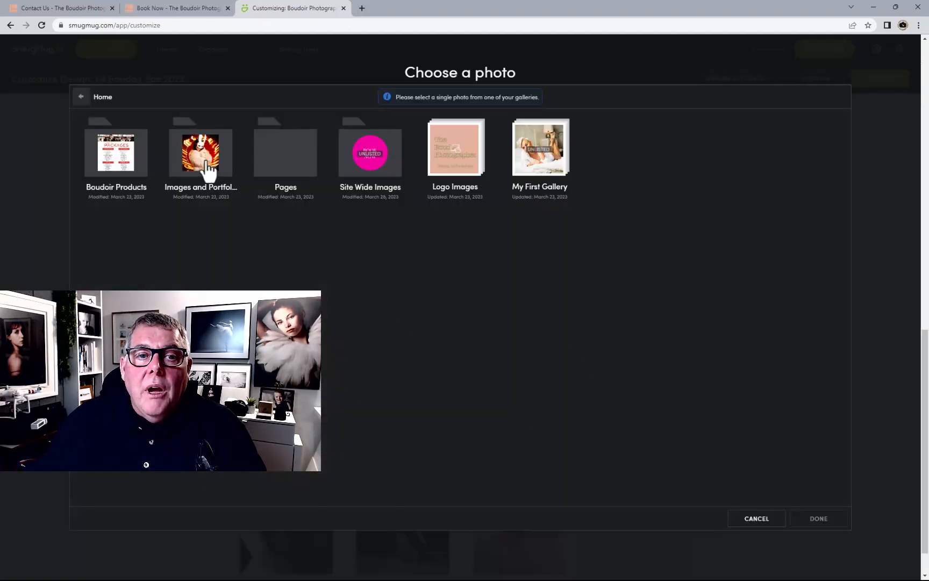
click(207, 171)
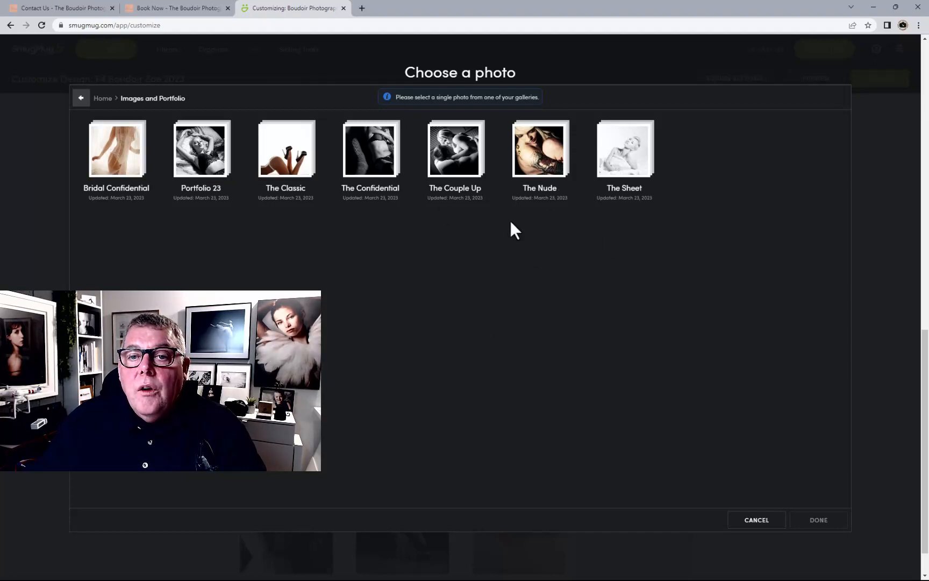
click(525, 168)
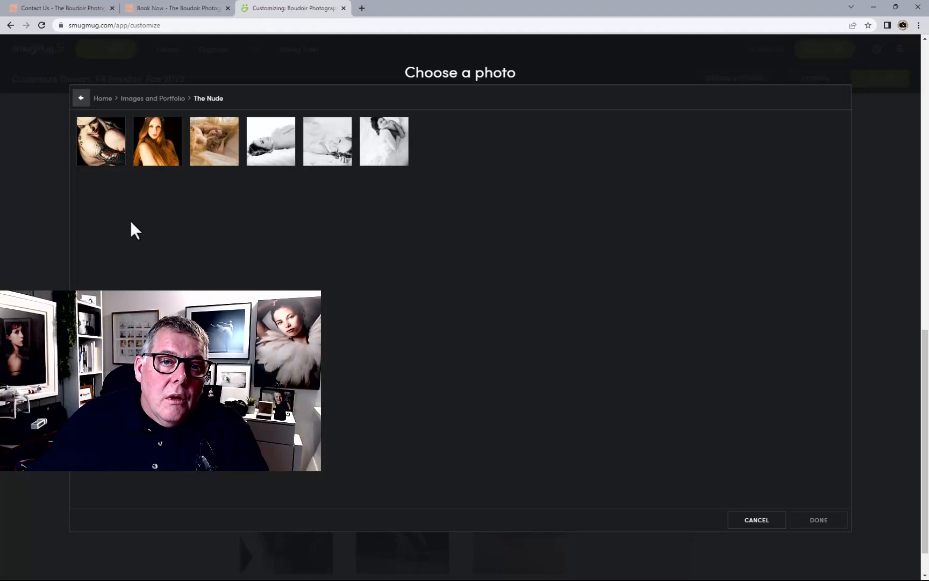
click(94, 145)
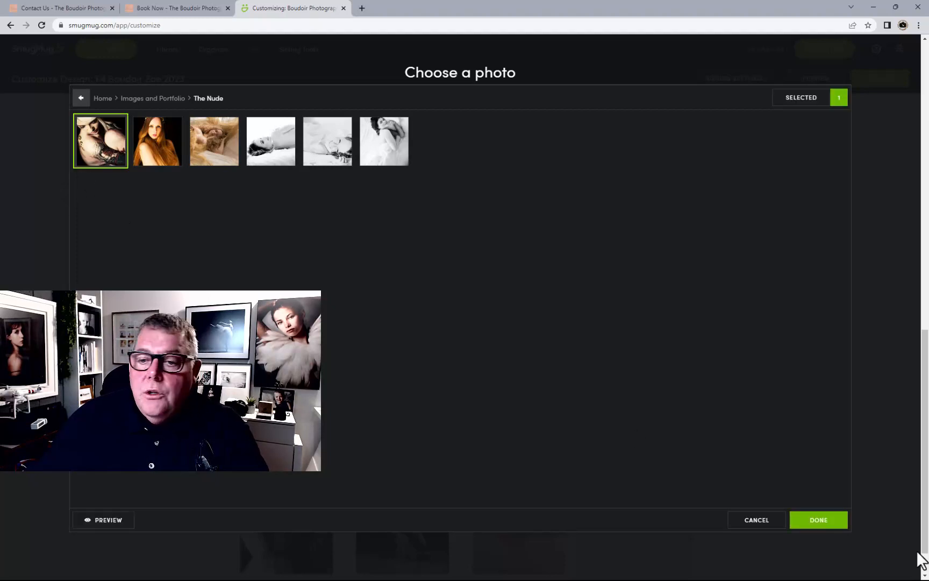
click(818, 521)
Title the tattooed-arm photo Nude with center alignment
click(429, 242)
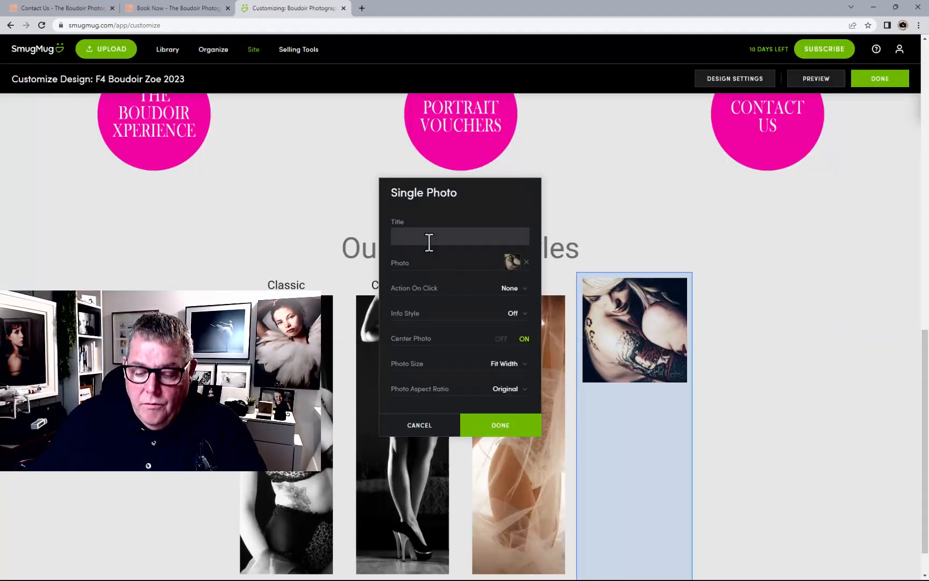
text(T)
key(BackSpace)
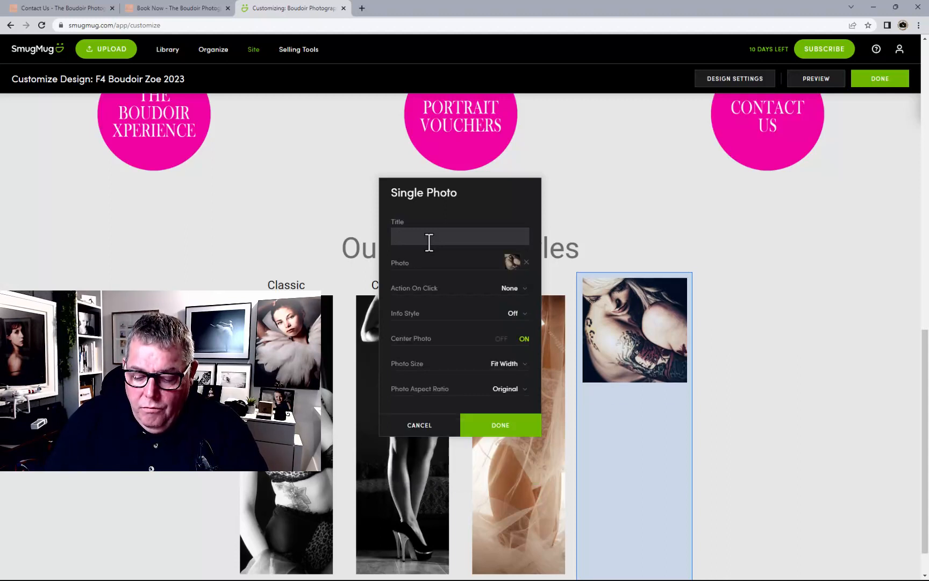
text(Nude)
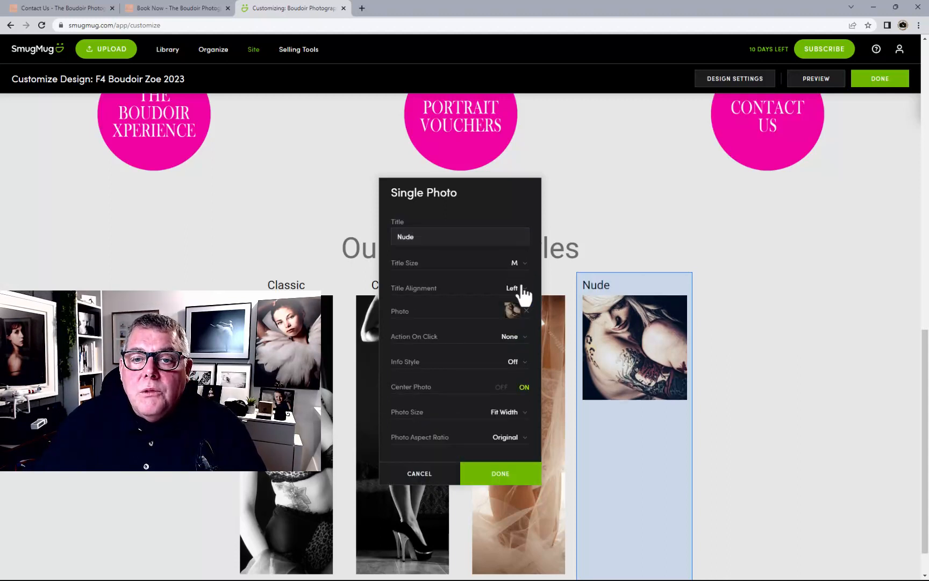
click(513, 289)
click(507, 309)
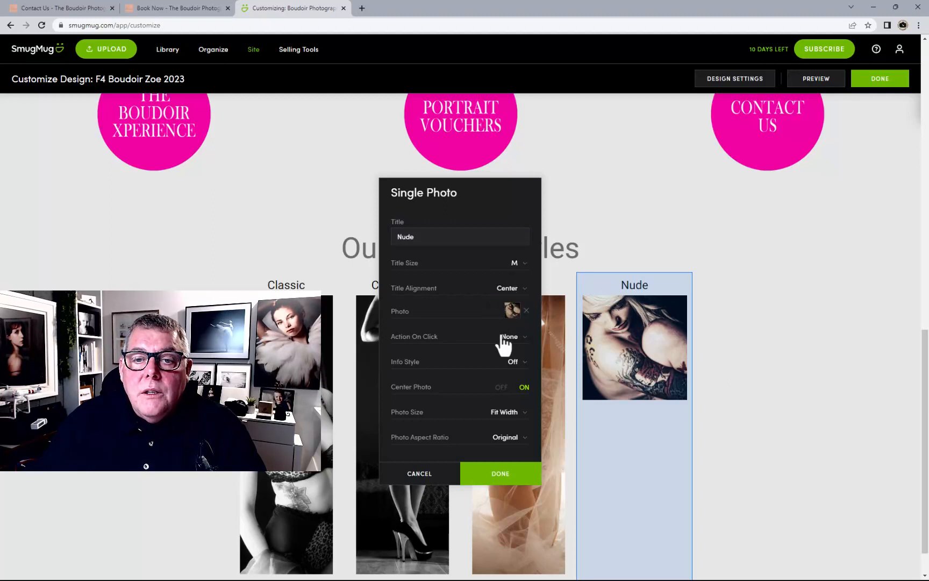
Set the Nude photo's Action On Click to Go to Gallery, size to Medium and aspect ratio to 1:3, and save the block
click(509, 337)
click(509, 357)
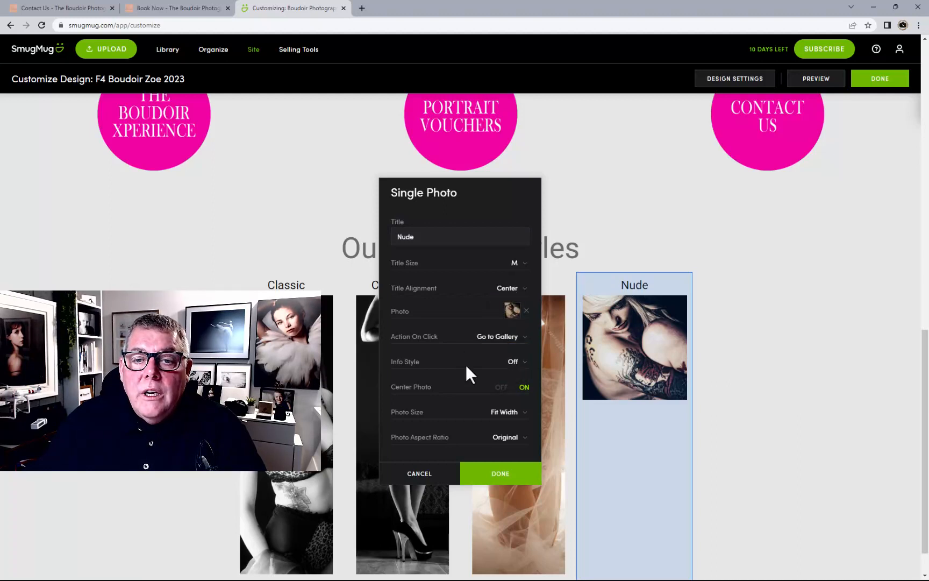
scroll(508, 394, down, 1)
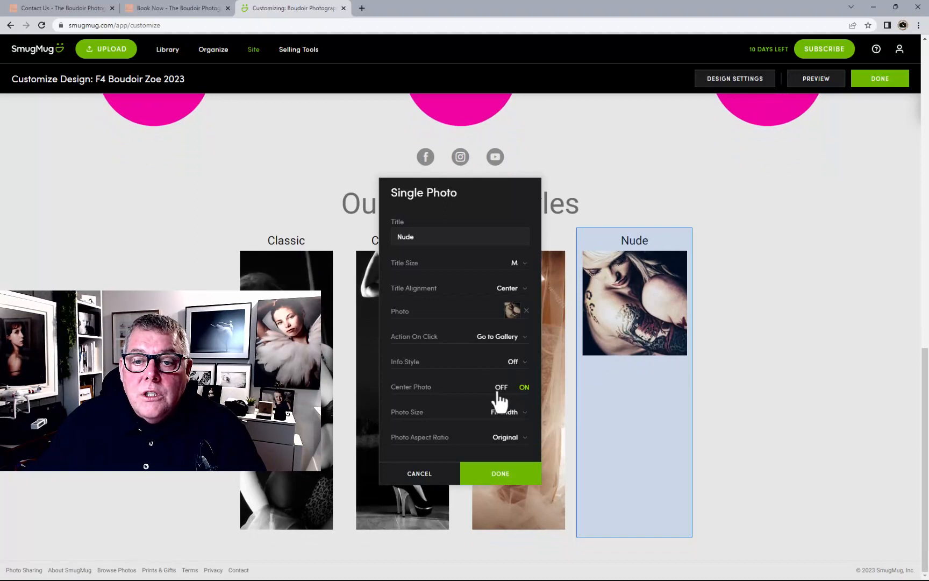
click(506, 425)
click(505, 431)
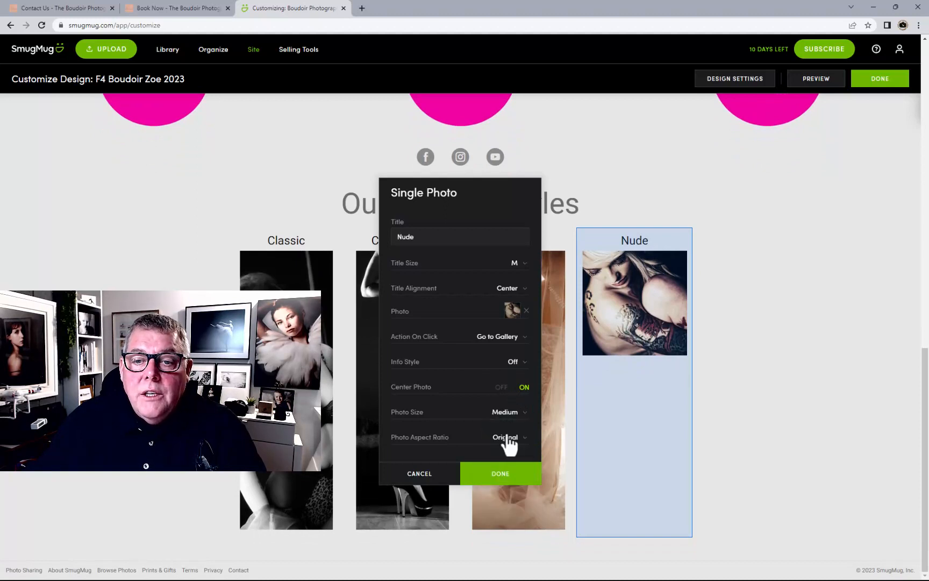
click(507, 438)
click(513, 517)
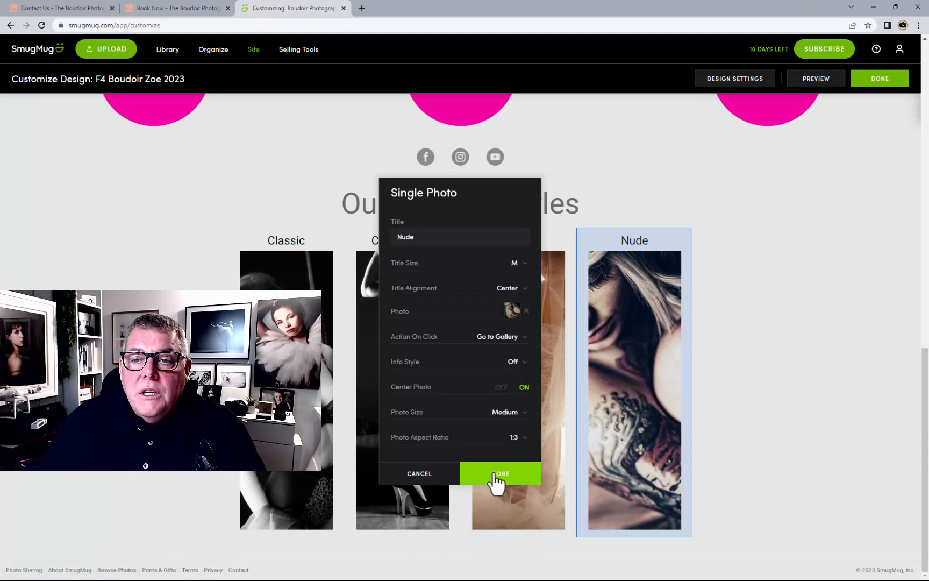
click(494, 474)
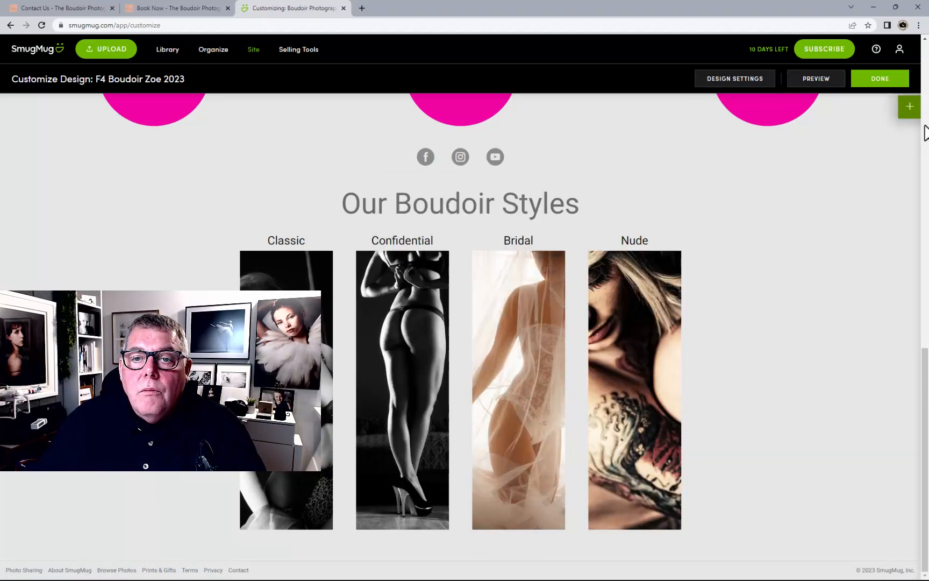
Add a Single Photo block to the right of Nude using a photo of an embracing couple from The Couple Up gallery in Images and Portfolio
click(909, 107)
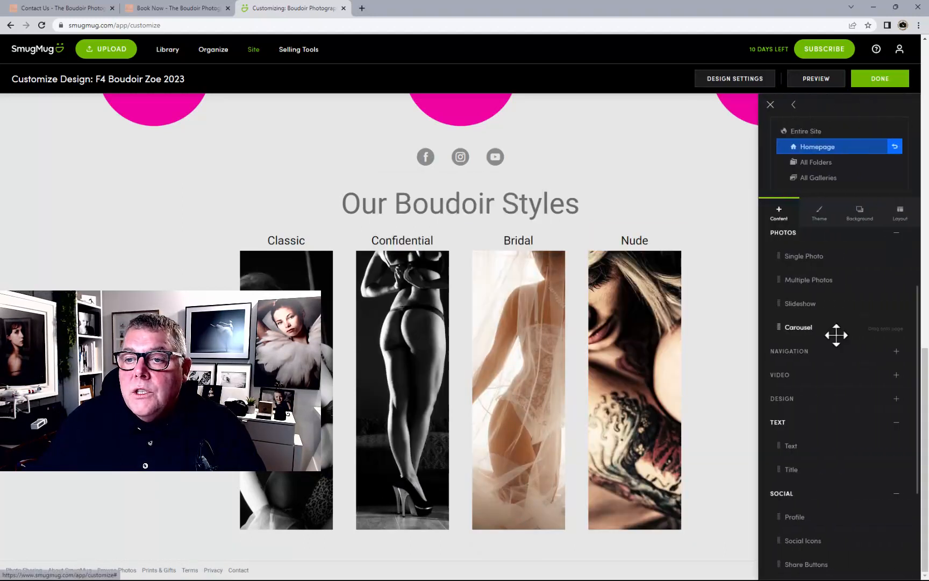
drag(800, 259, 672, 379)
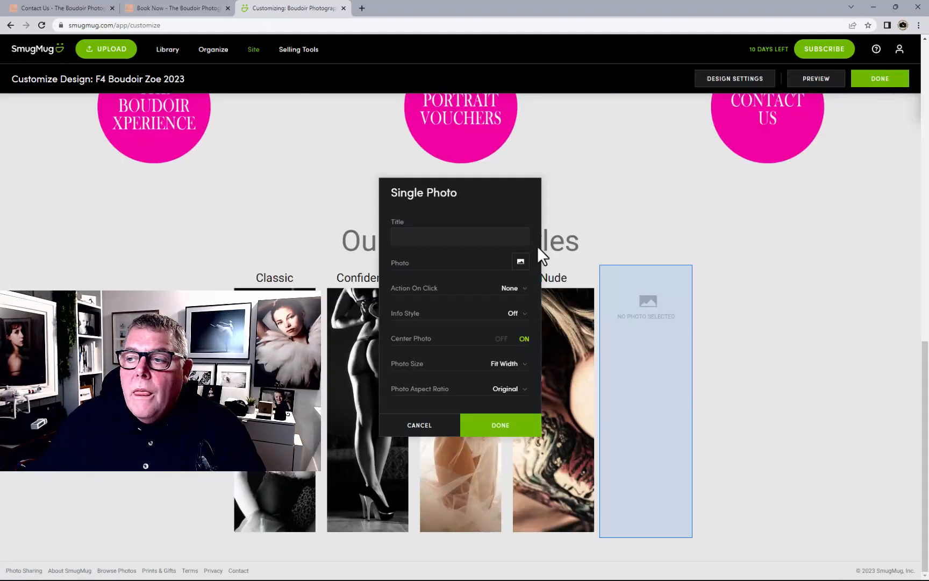
click(520, 261)
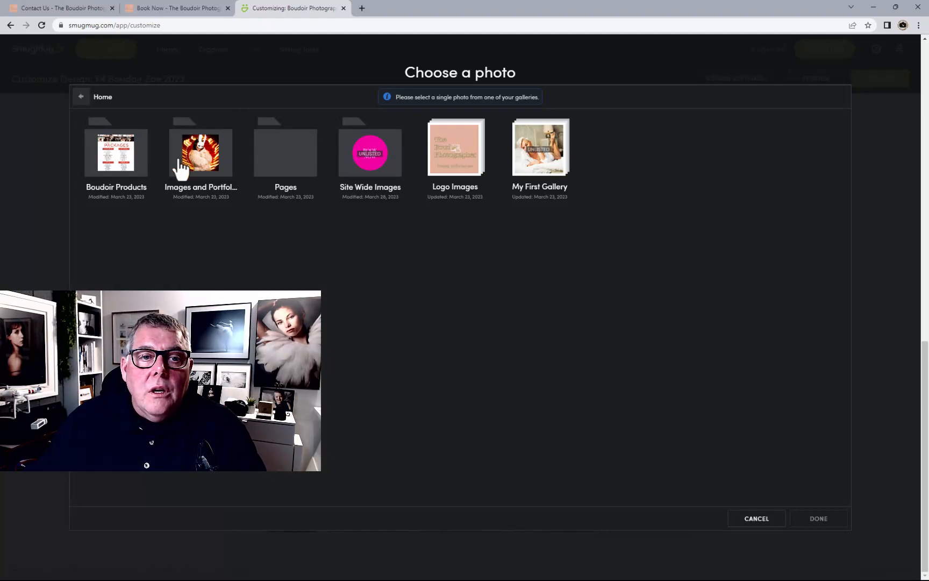
click(192, 164)
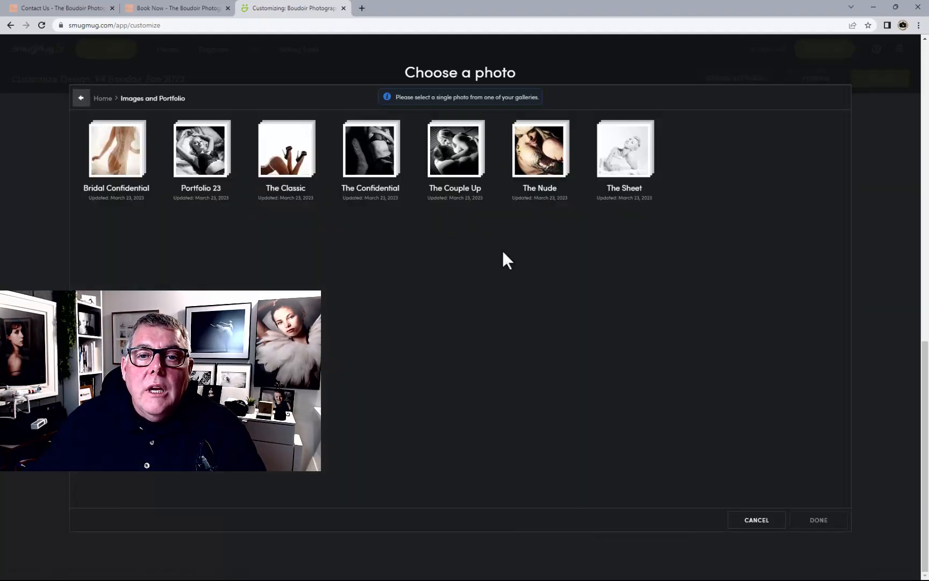
click(474, 159)
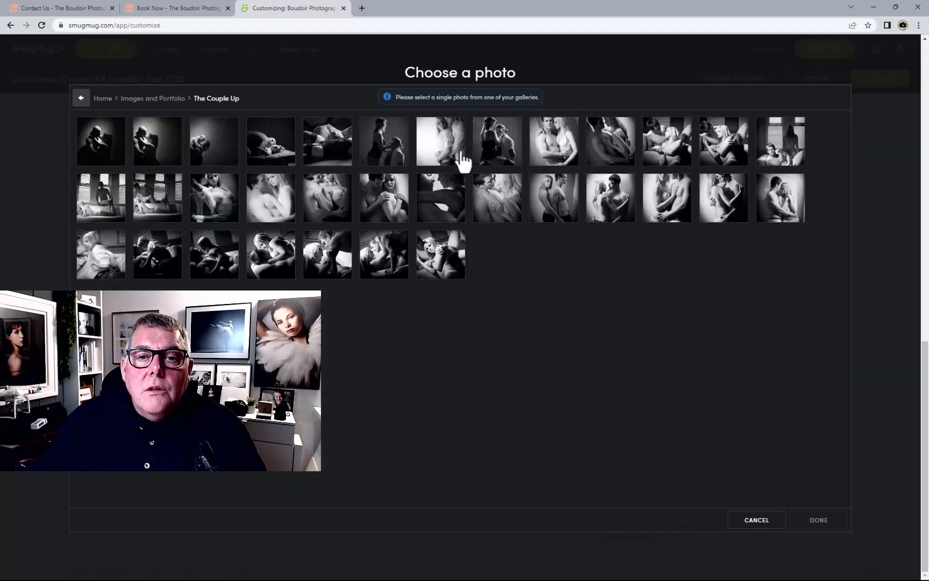
click(375, 211)
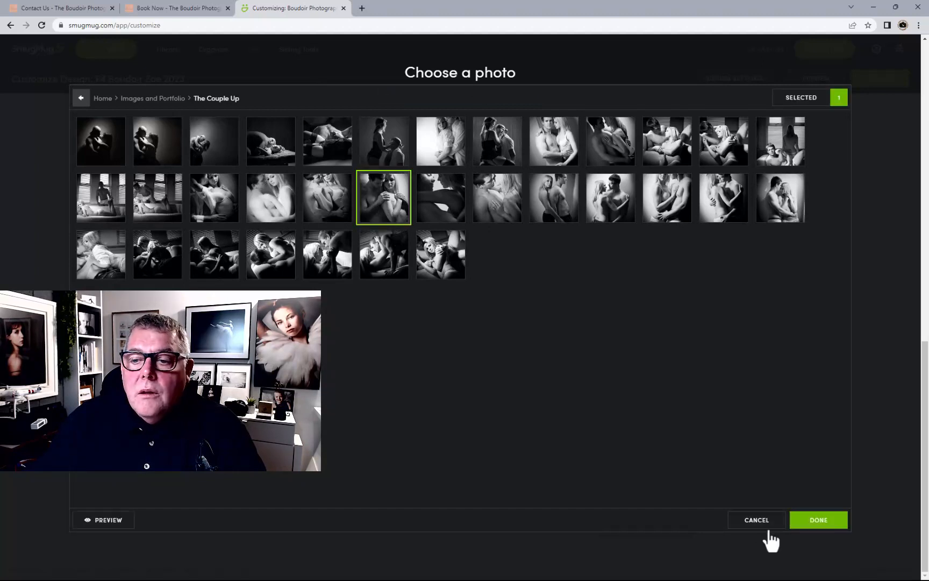
click(812, 522)
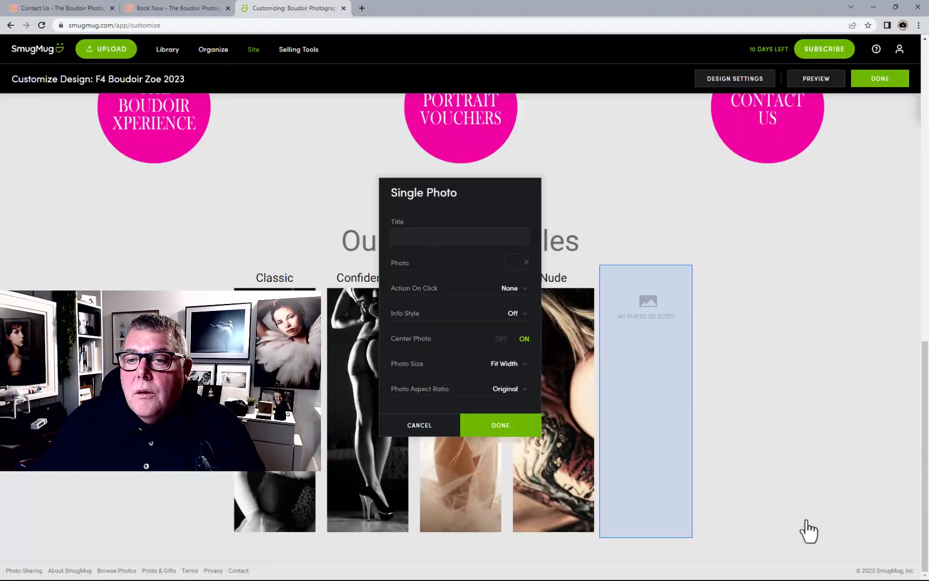
Title the couple photo Couples with center alignment
click(427, 238)
text(Couple)
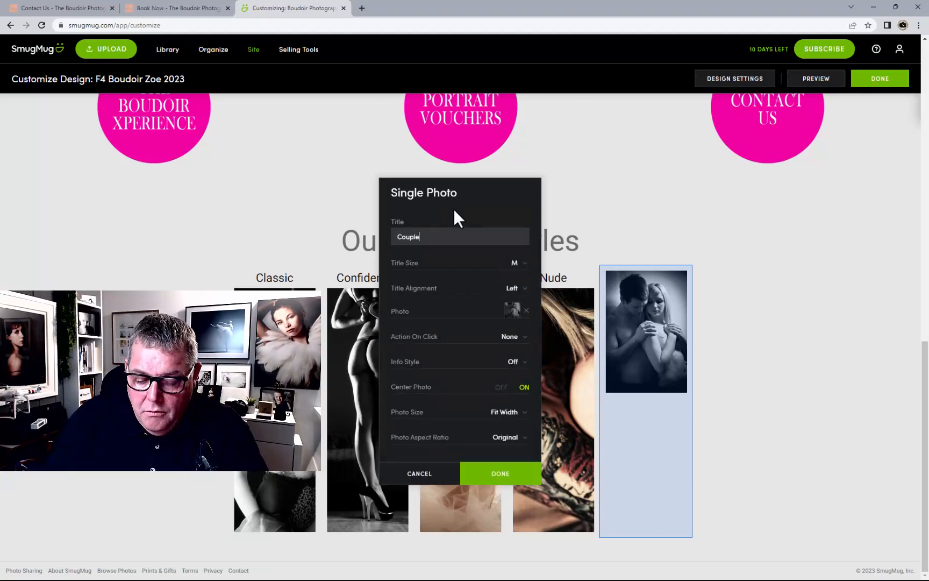
text(s)
click(512, 289)
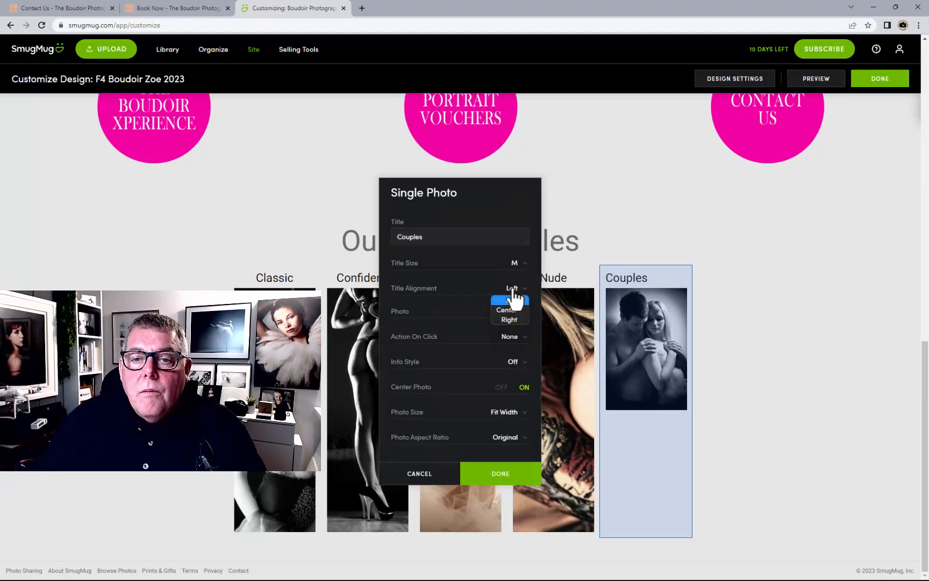
click(508, 309)
Set the Couples photo's Action On Click to Go to Gallery, size to Medium and aspect ratio to 1:3, and save the block
click(511, 338)
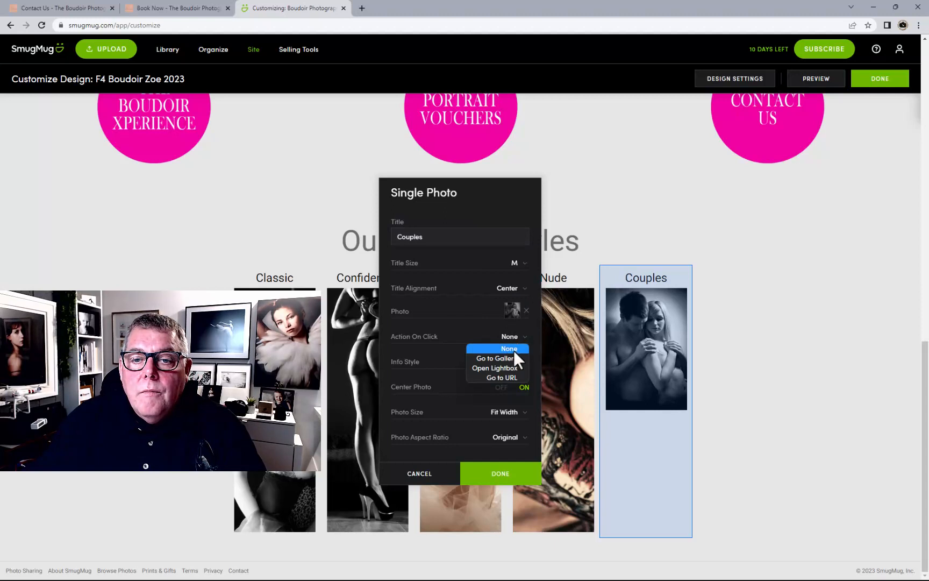
click(495, 358)
click(504, 412)
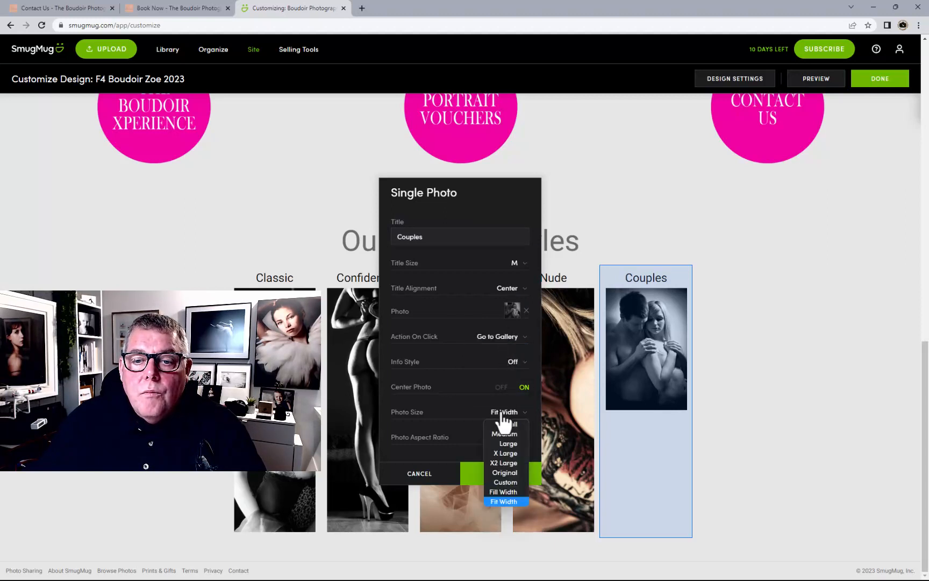
click(508, 434)
click(509, 437)
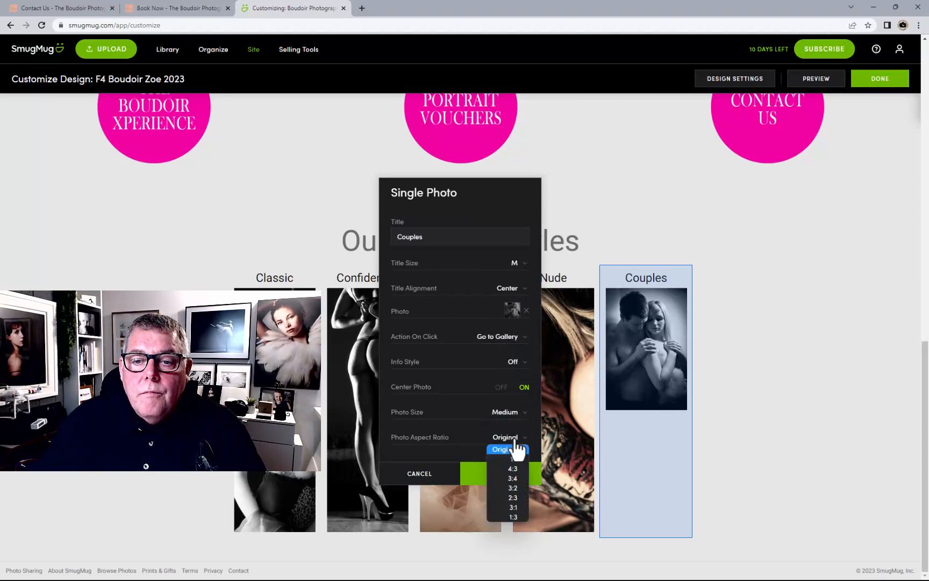
click(511, 517)
click(503, 483)
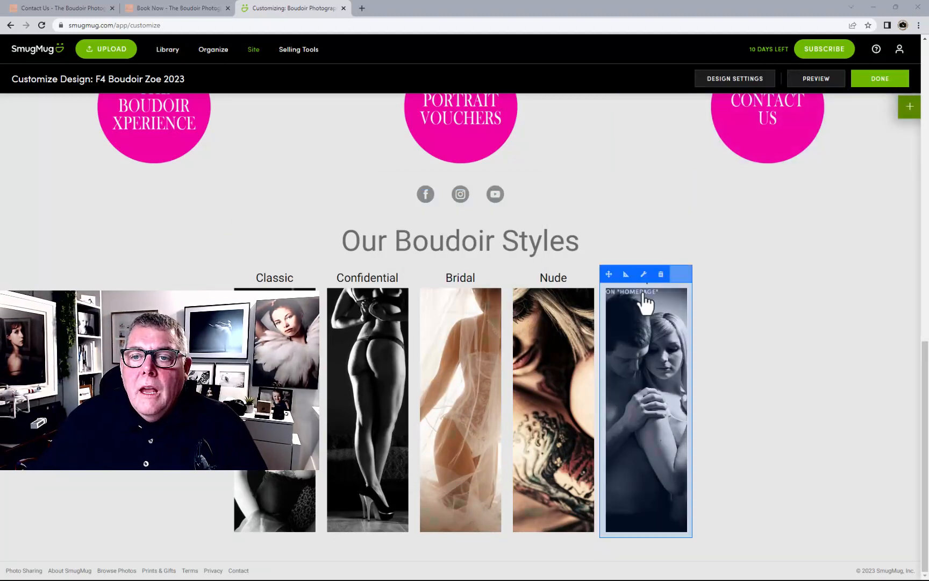
Add a Title content block beneath the row of boudoir style photos on the homepage
click(906, 111)
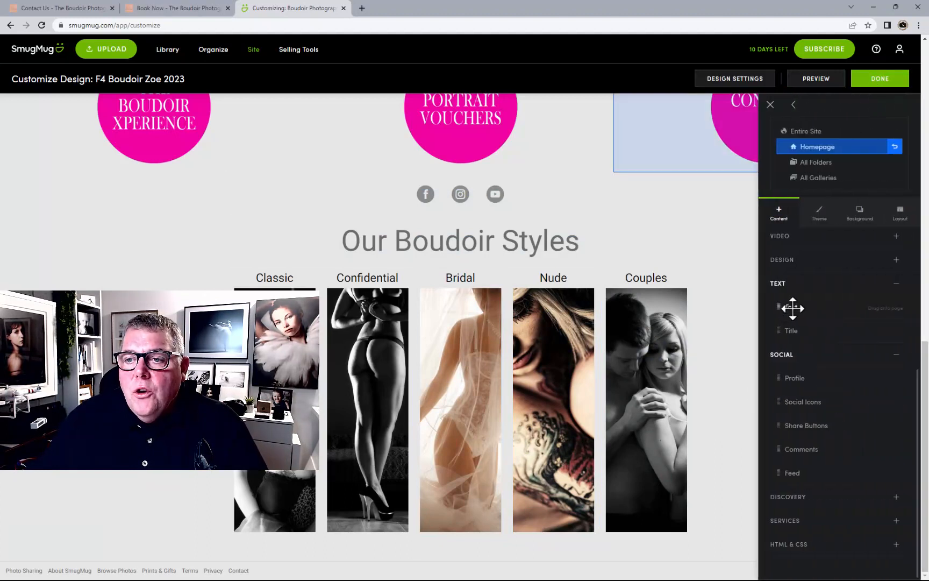
drag(789, 331, 491, 510)
scroll(695, 395, down, 1)
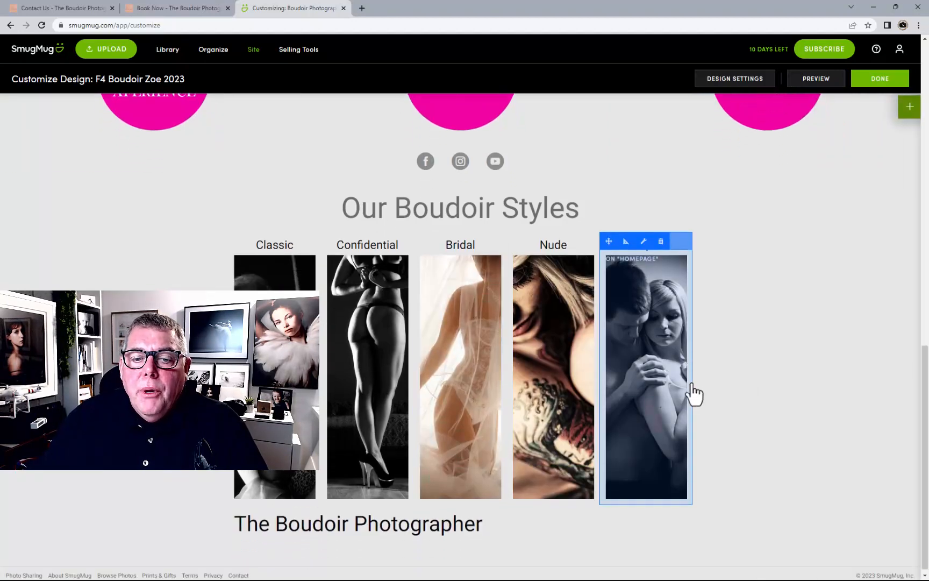
Try the text The Boudoir Photographer News with center alignment on the new title block, and discard the edit
click(424, 531)
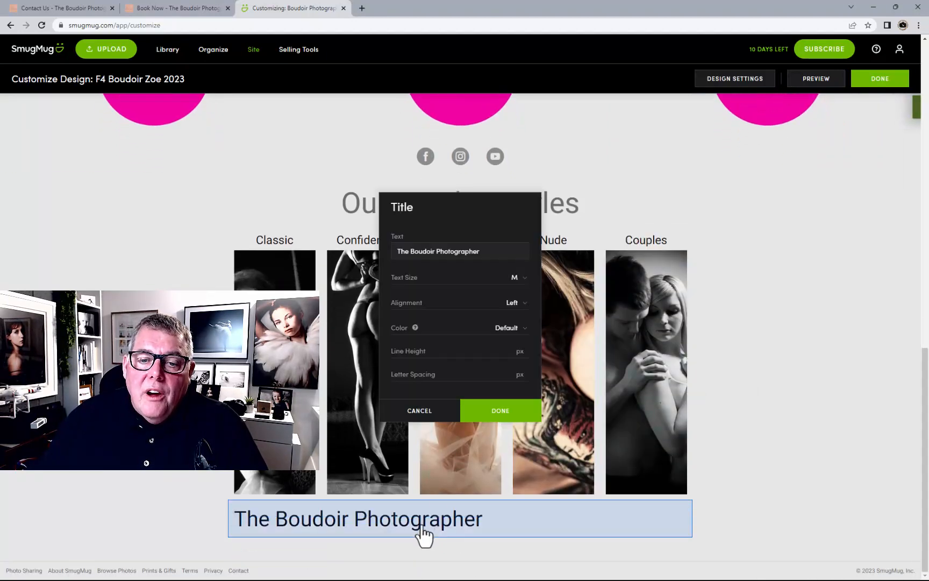
click(496, 253)
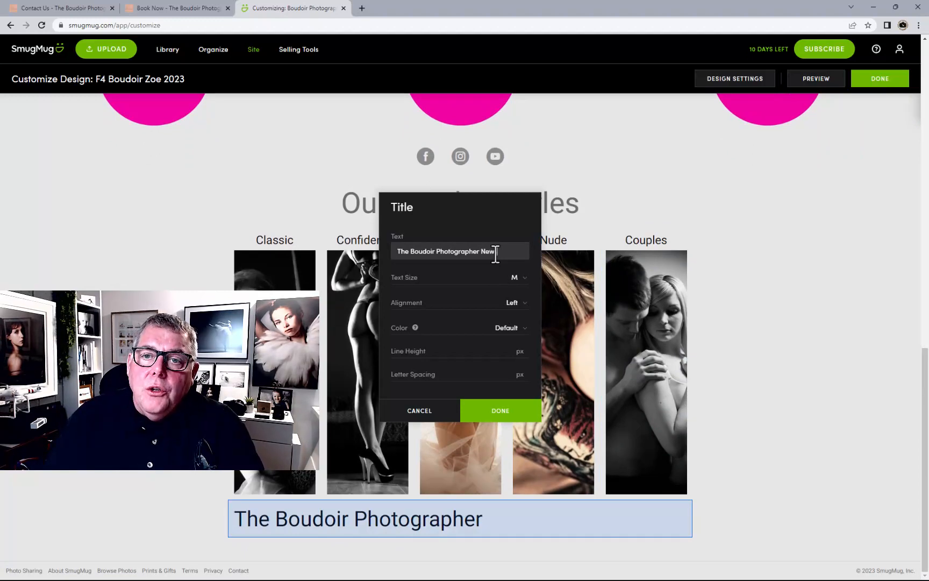
click(514, 278)
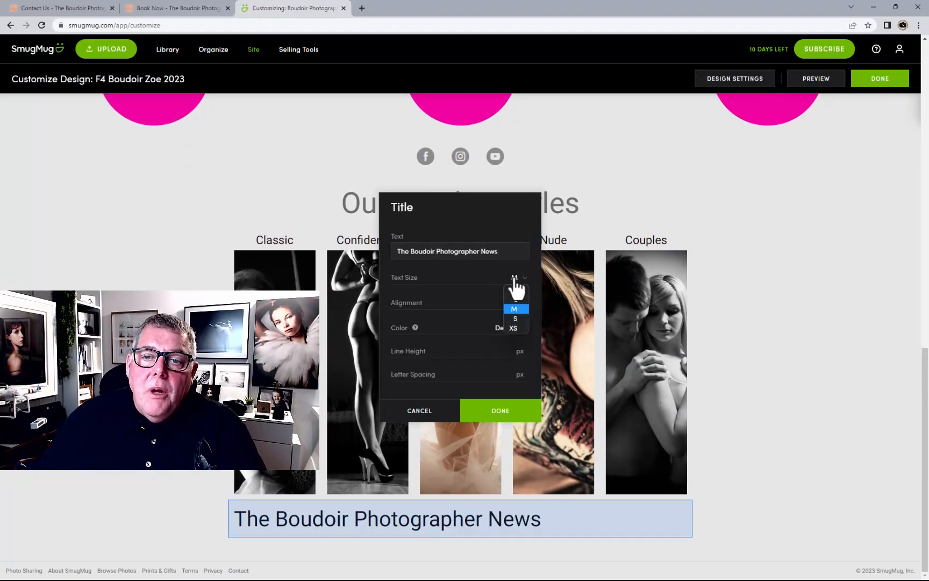
click(501, 277)
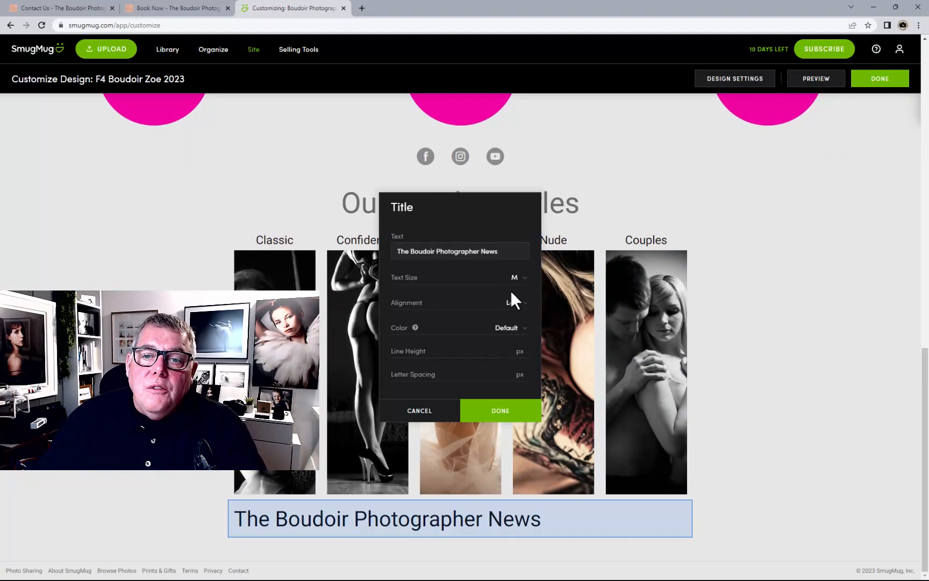
click(511, 303)
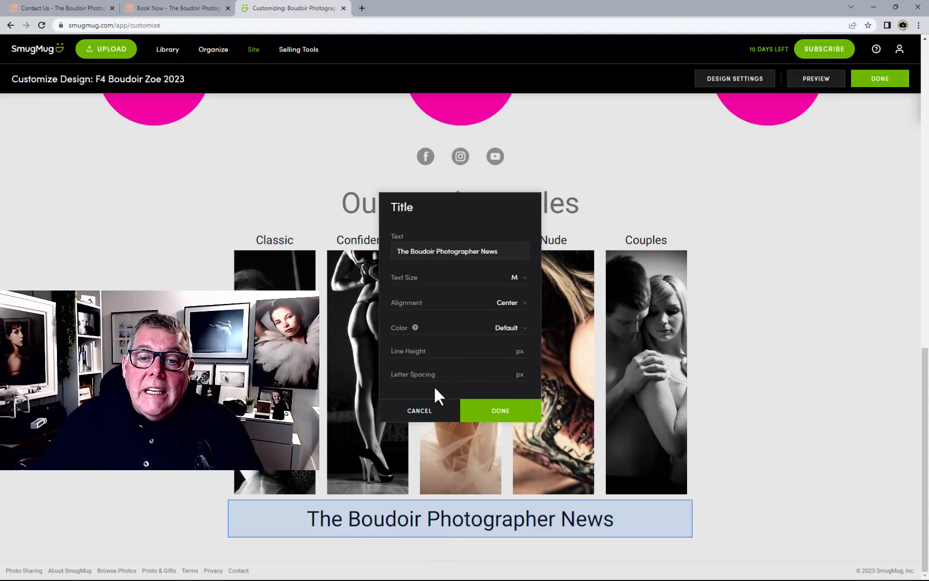
click(424, 417)
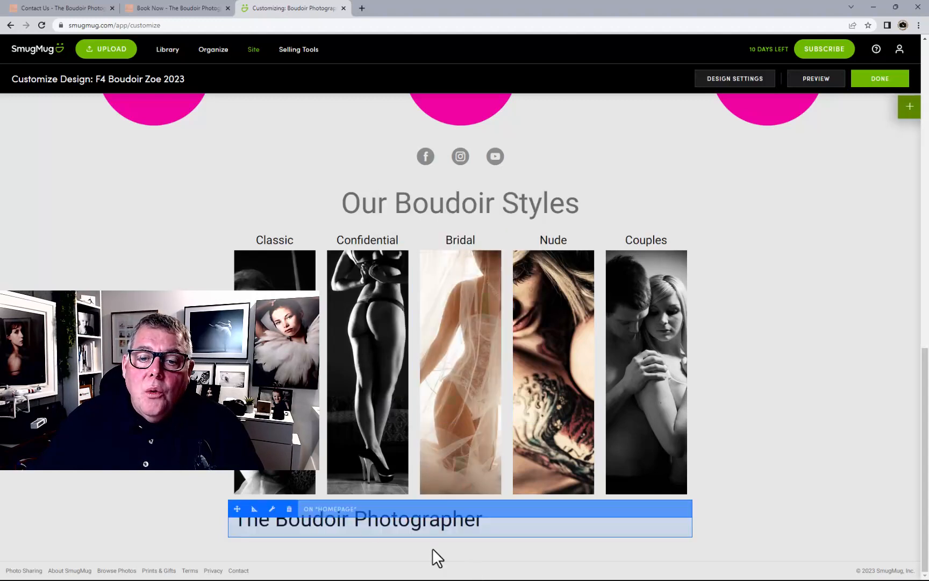
Remove the title block beneath the boudoir style photos and add a Text content block in its place
click(289, 509)
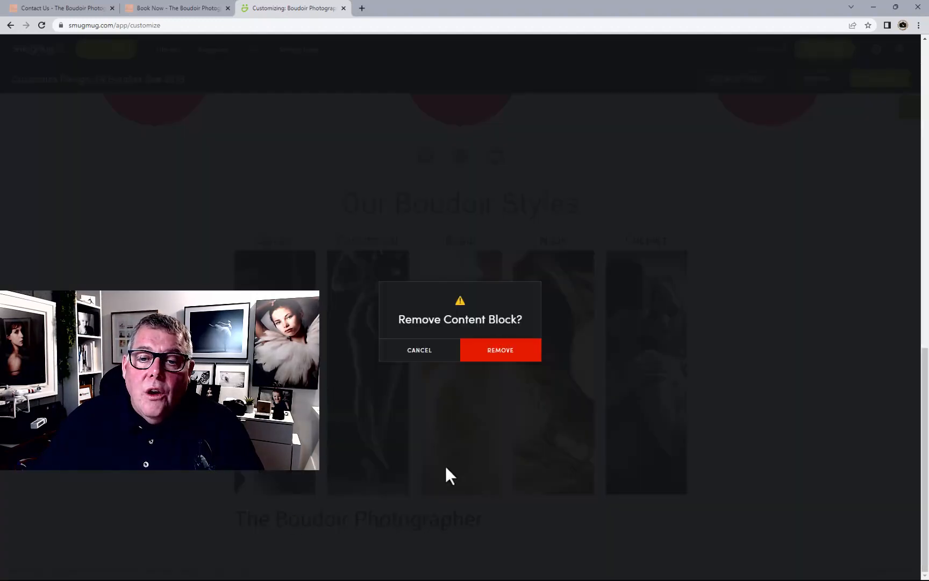
click(501, 356)
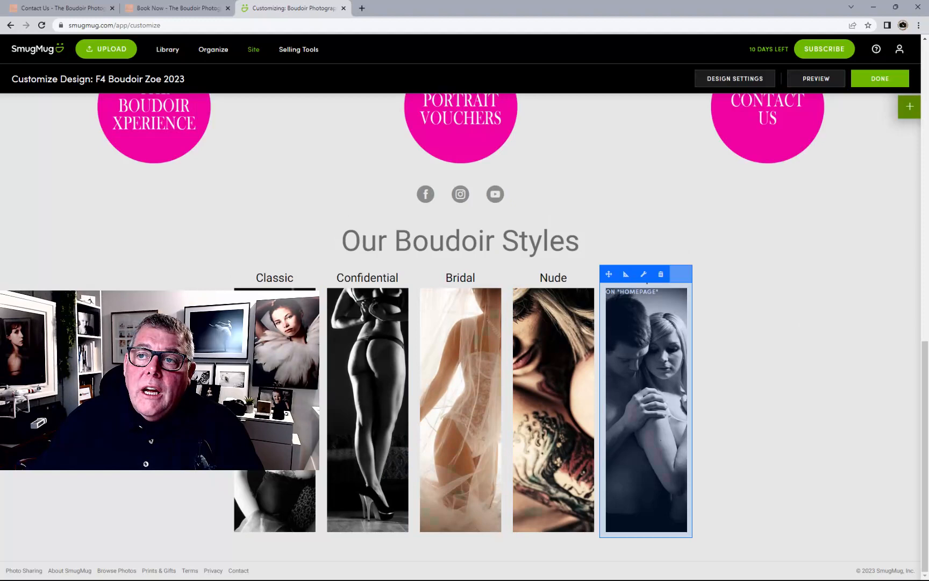
click(909, 106)
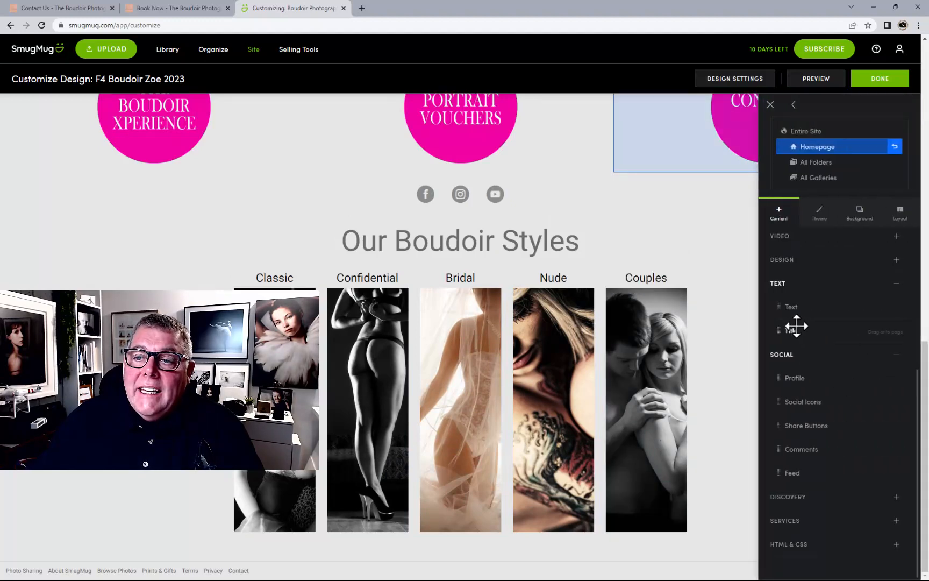
drag(792, 307, 453, 531)
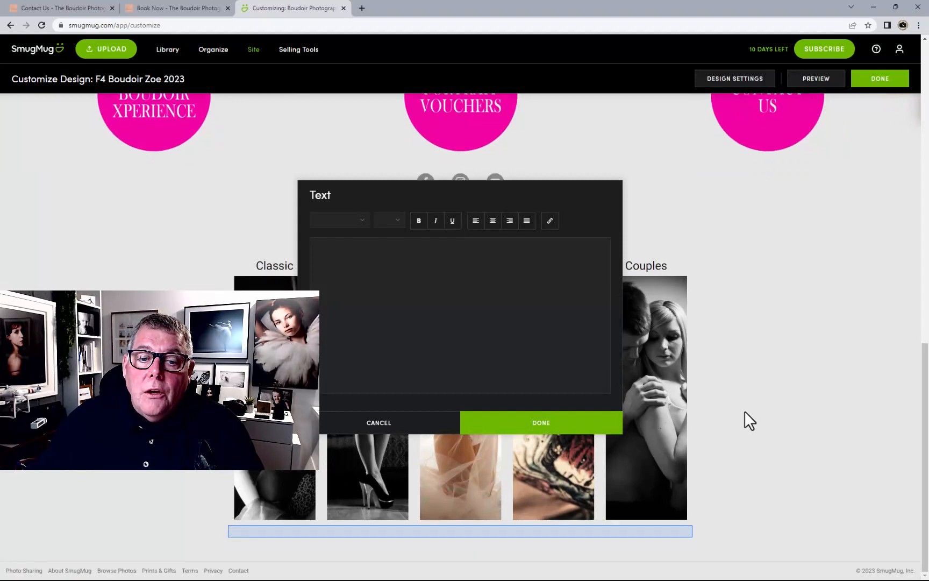
Enter The Boudoir Photographer News in the new text block and center it
click(371, 284)
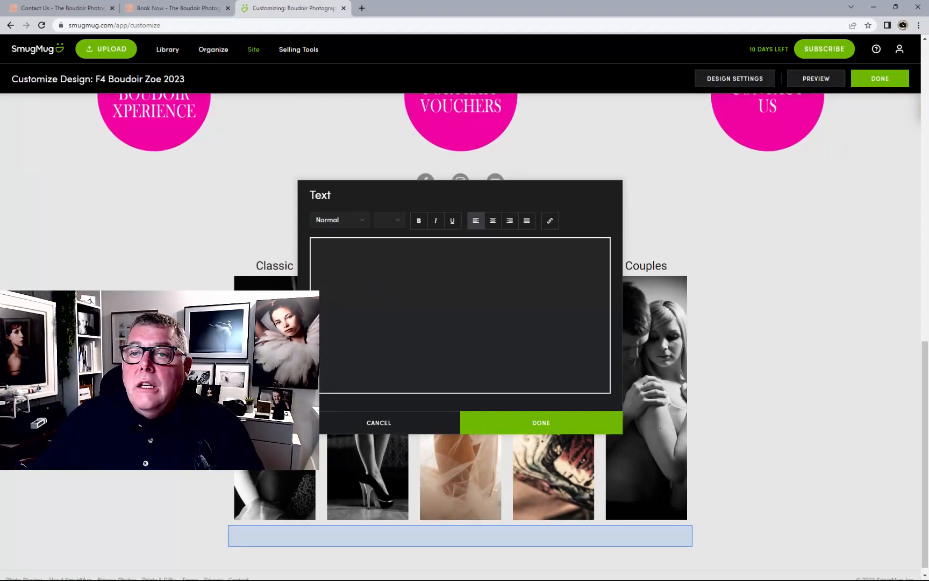
key(alt+Tab)
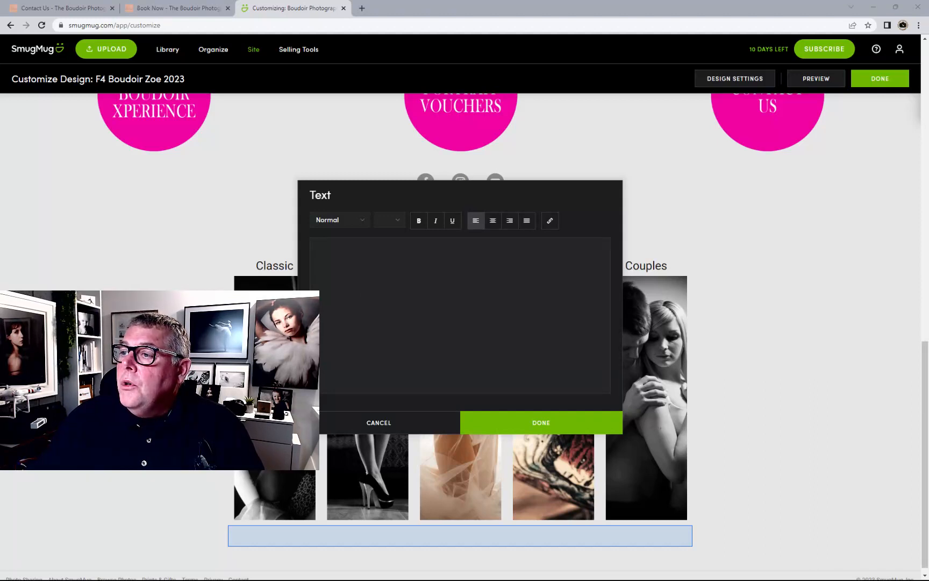
click(355, 276)
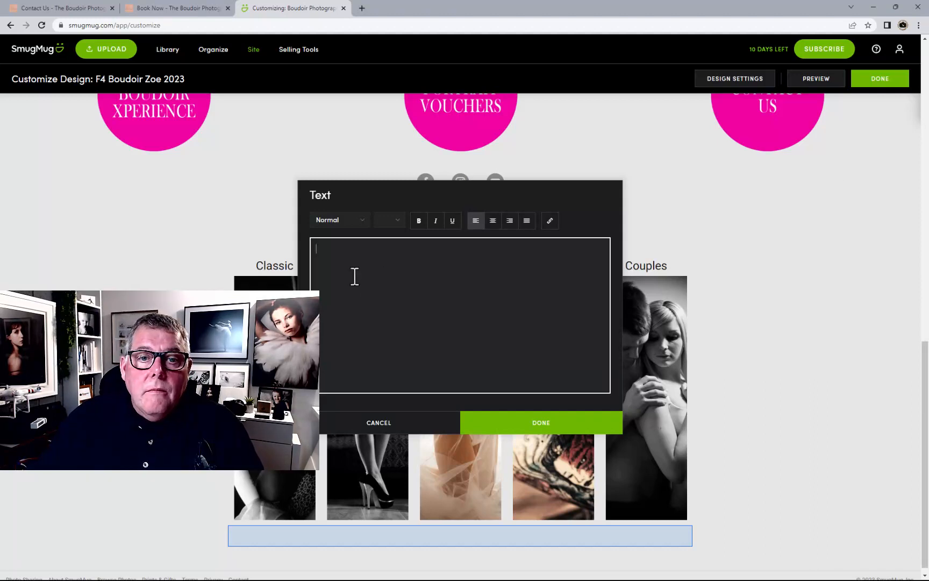
text(The Boudoir Photographer)
text(N)
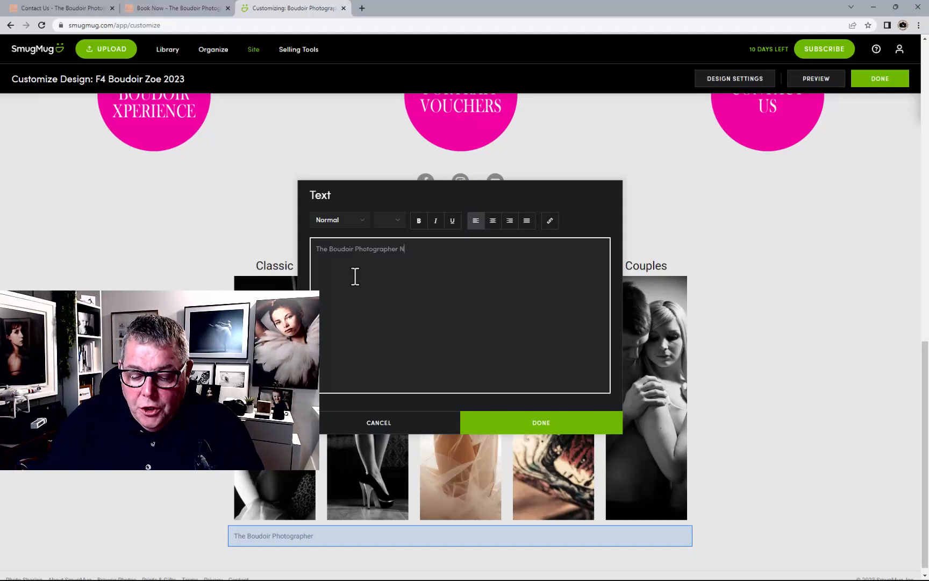
click(491, 225)
Format the news text as Heading - 1 with font size 56
click(350, 221)
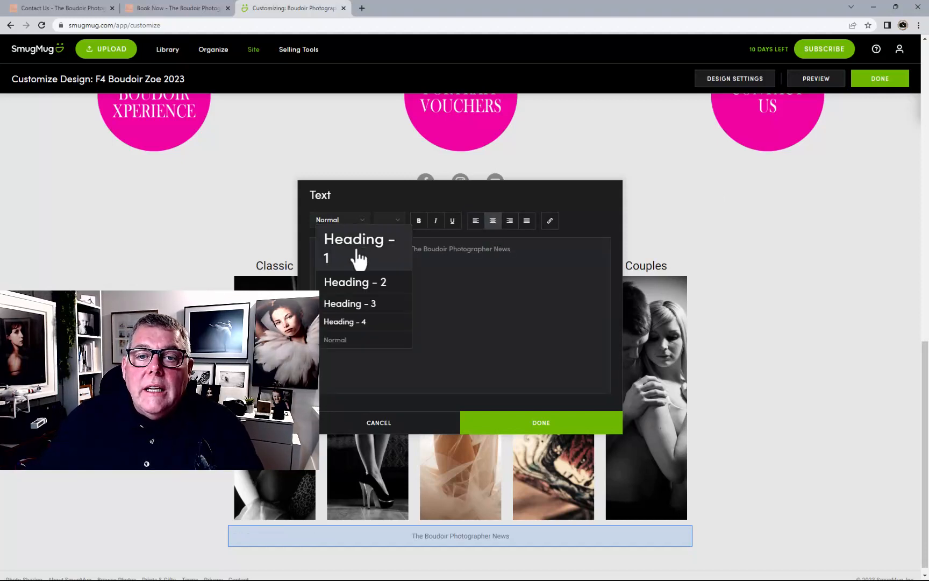
click(356, 250)
click(393, 224)
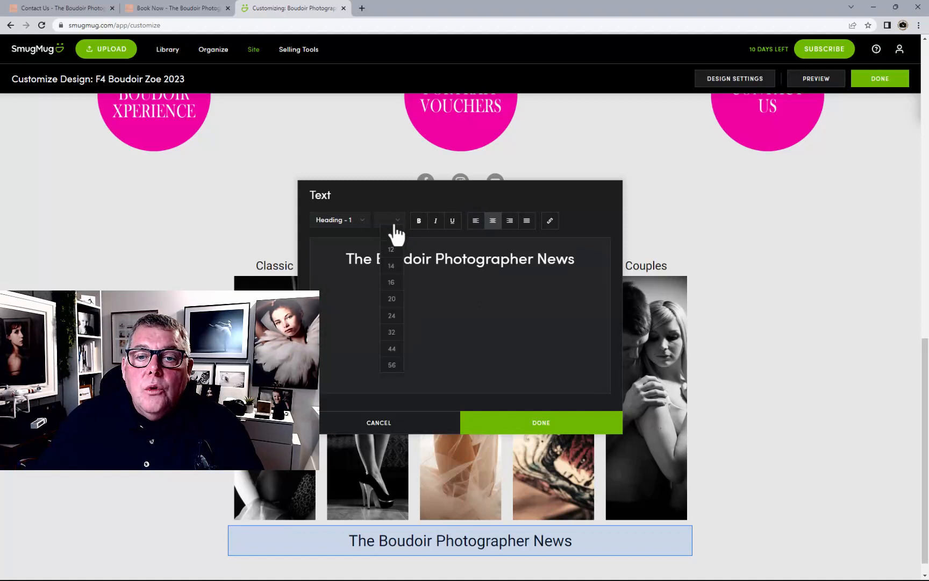
click(394, 373)
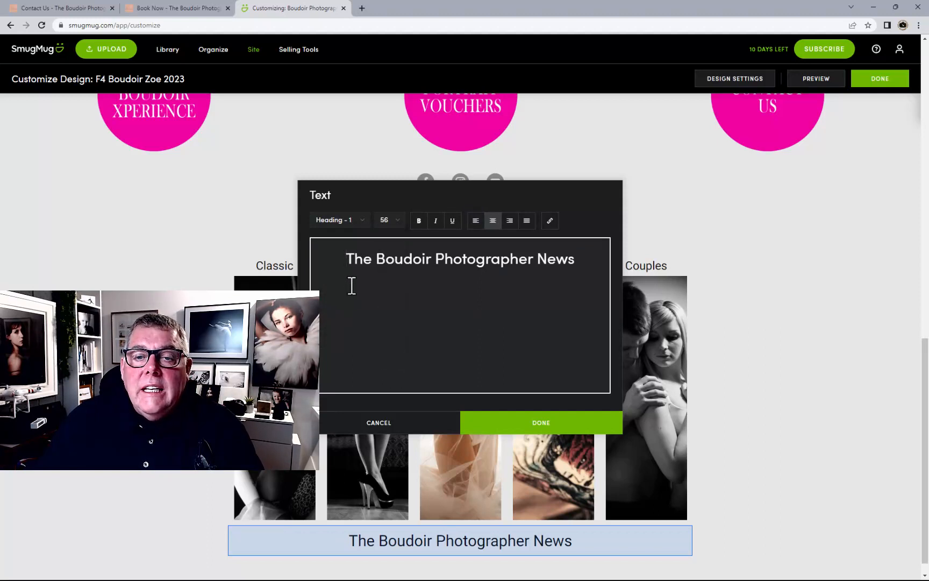
Select and copy the entire news heading and start adding a link to it
drag(347, 257, 626, 264)
key(ctrl+c)
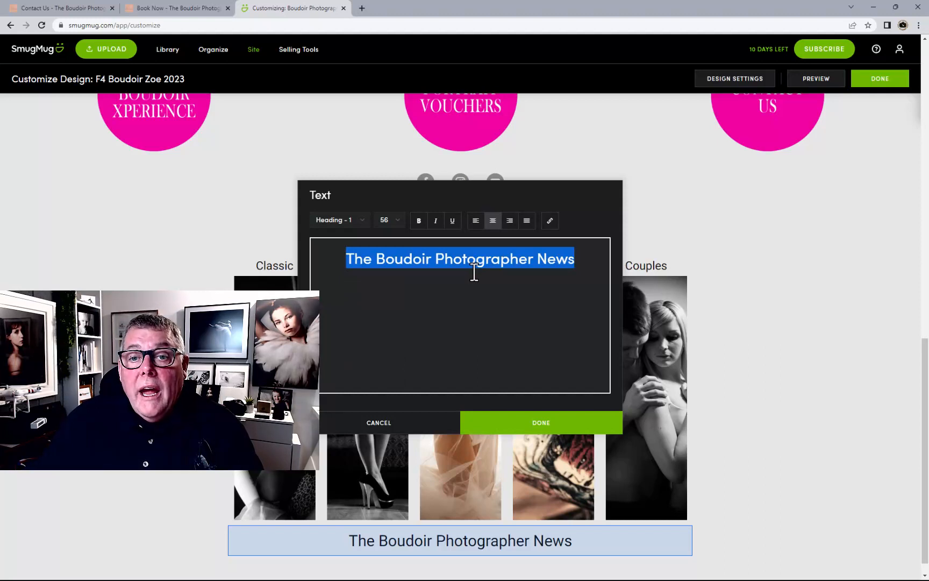
click(550, 220)
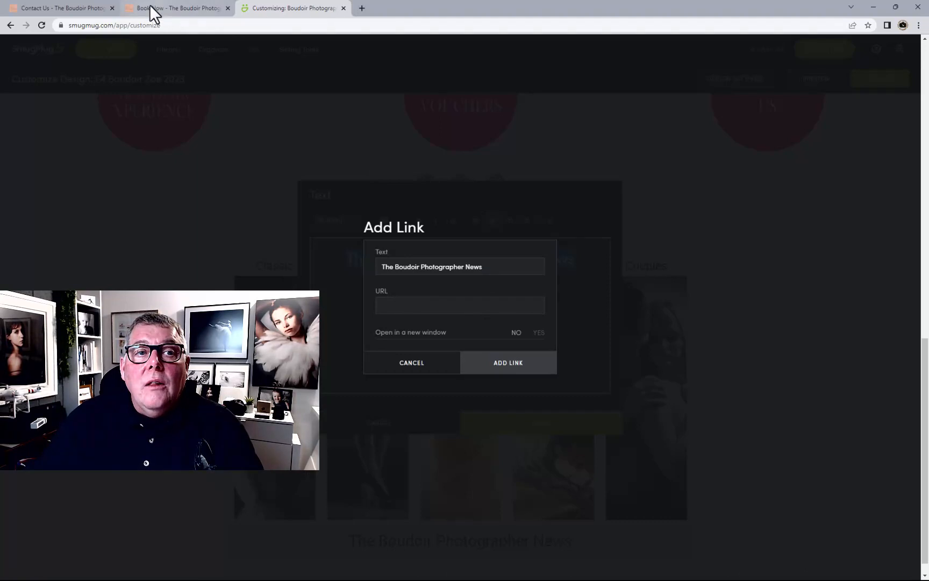
In the browser tab showing the Contact Us page, start a new web page of type Custom in the organizer's Pages folder
click(85, 9)
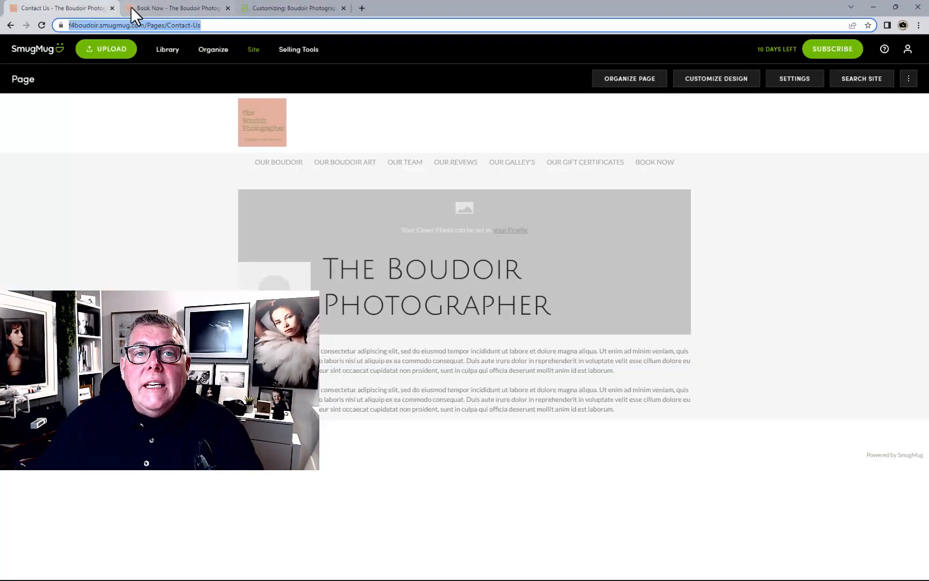
click(213, 50)
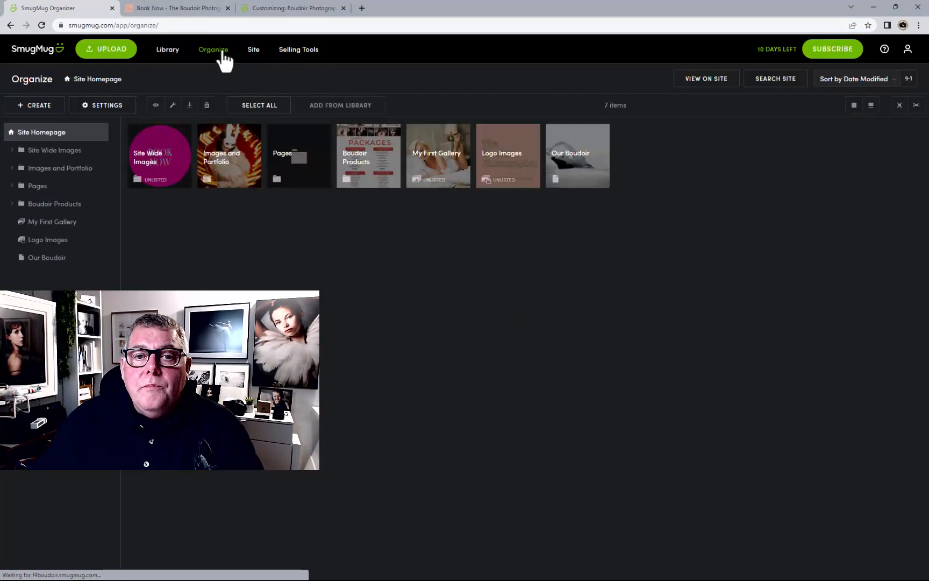
click(301, 184)
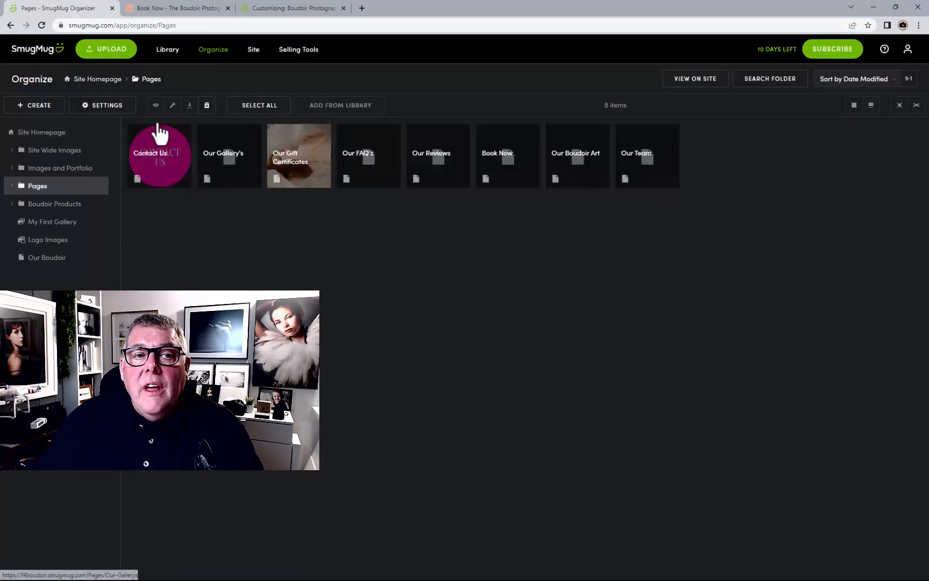
click(38, 110)
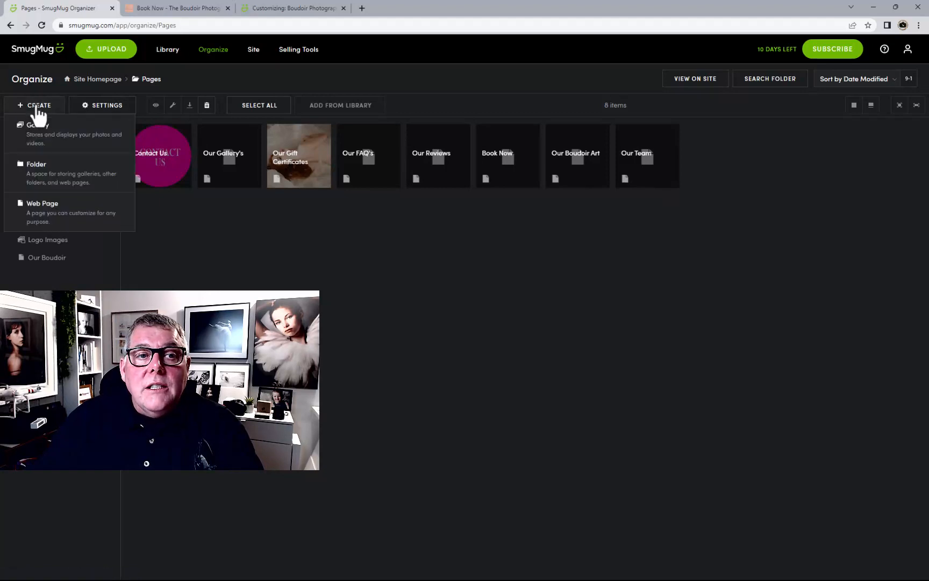
click(62, 214)
click(456, 217)
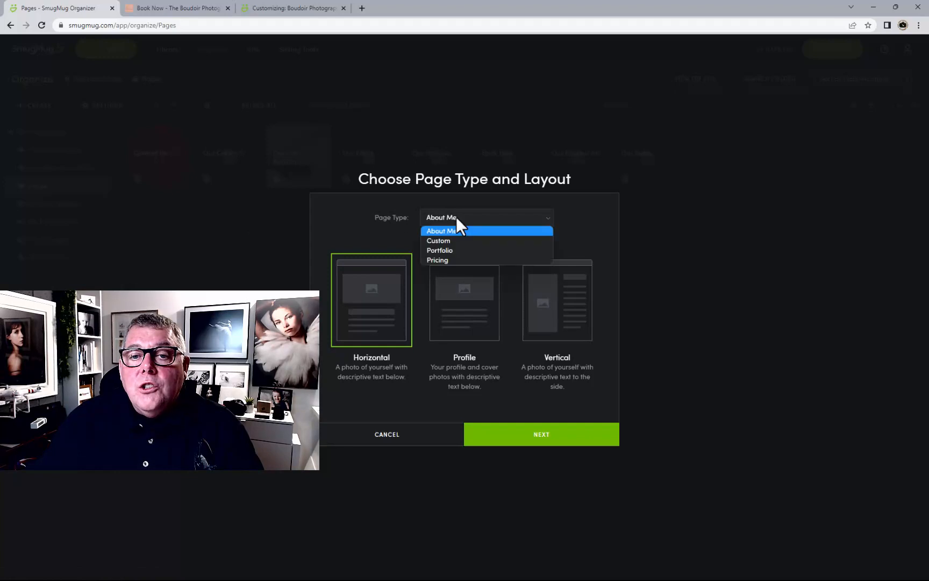
click(452, 240)
click(562, 438)
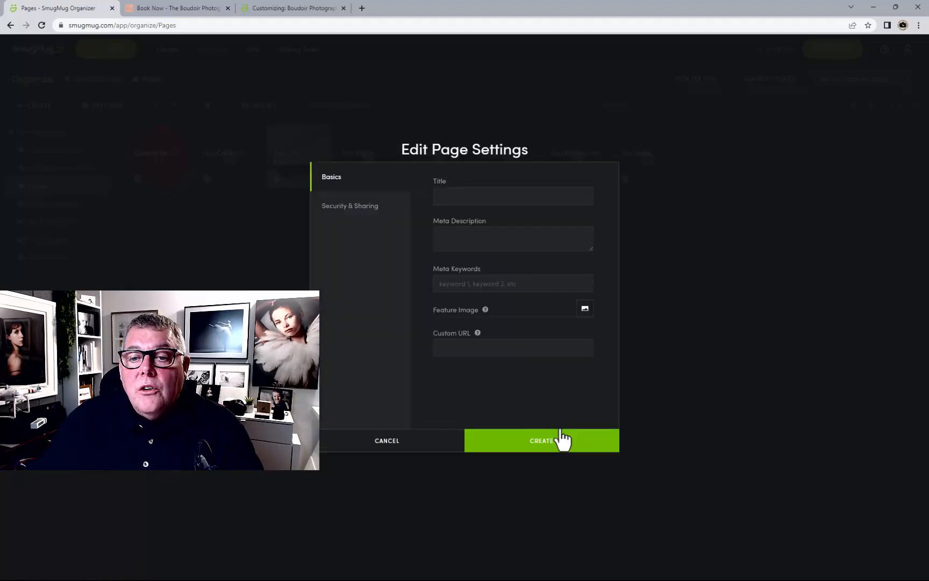
Enter The Boudoir Photographer News as the page title, copy The Boudoir Photographer and shorten the title to News
click(505, 195)
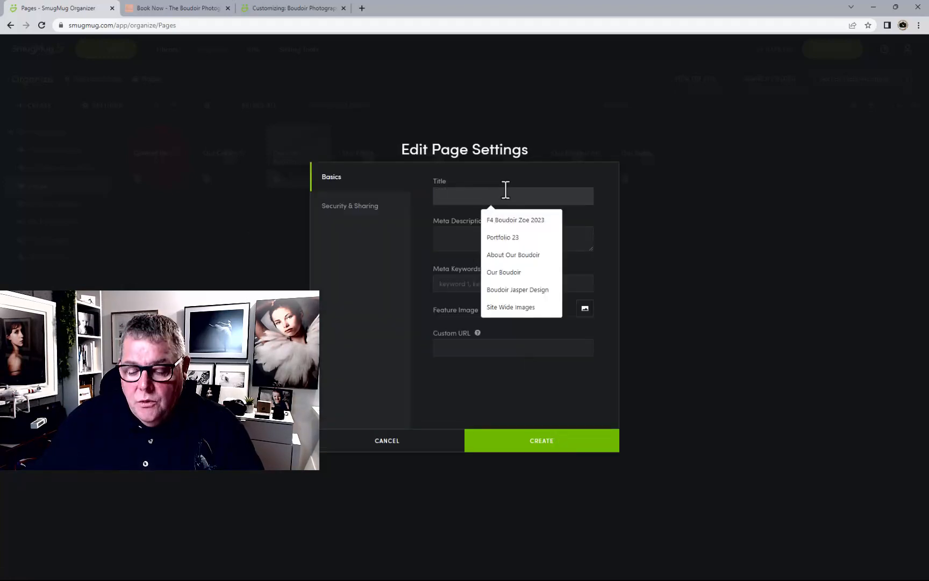
key(ctrl+v)
text(N)
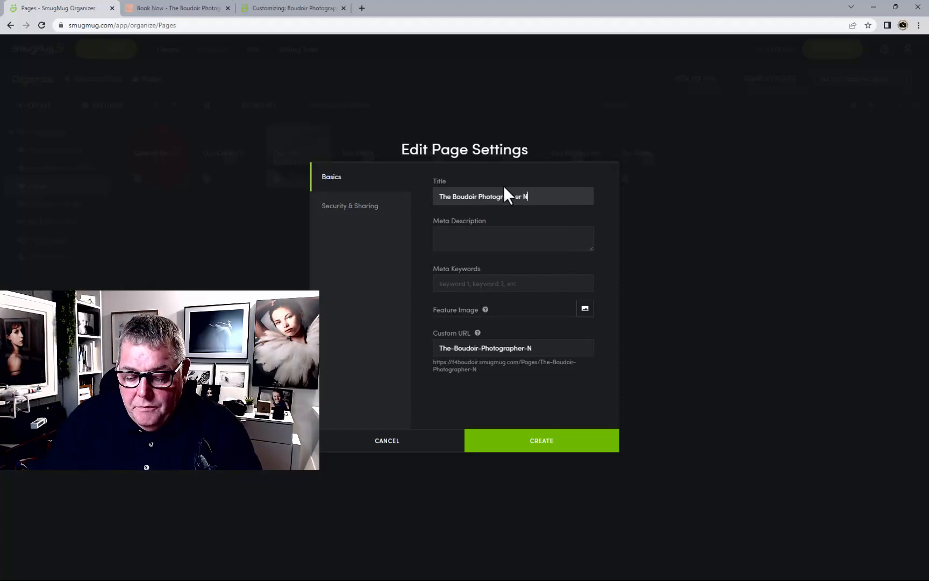
text(ews)
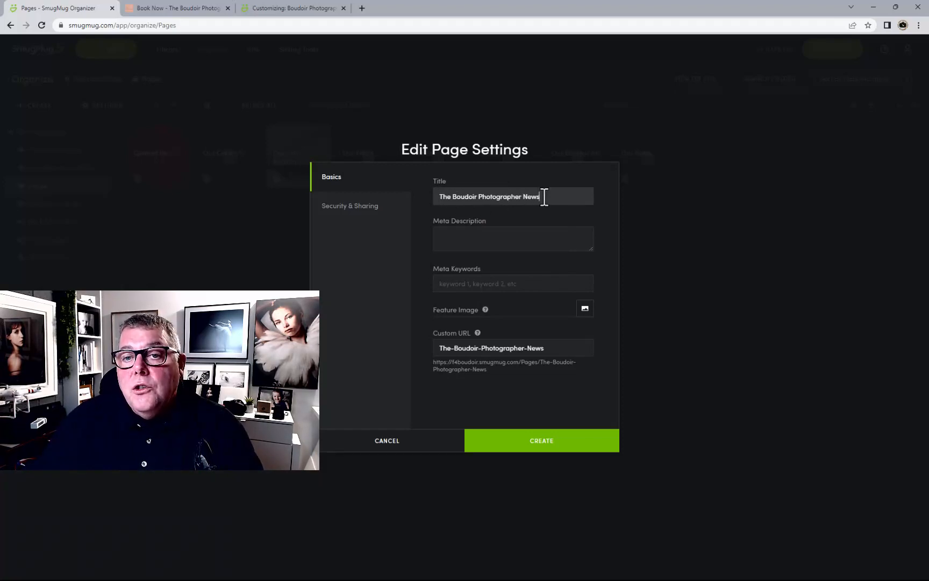
drag(522, 196, 411, 202)
key(ctrl+c)
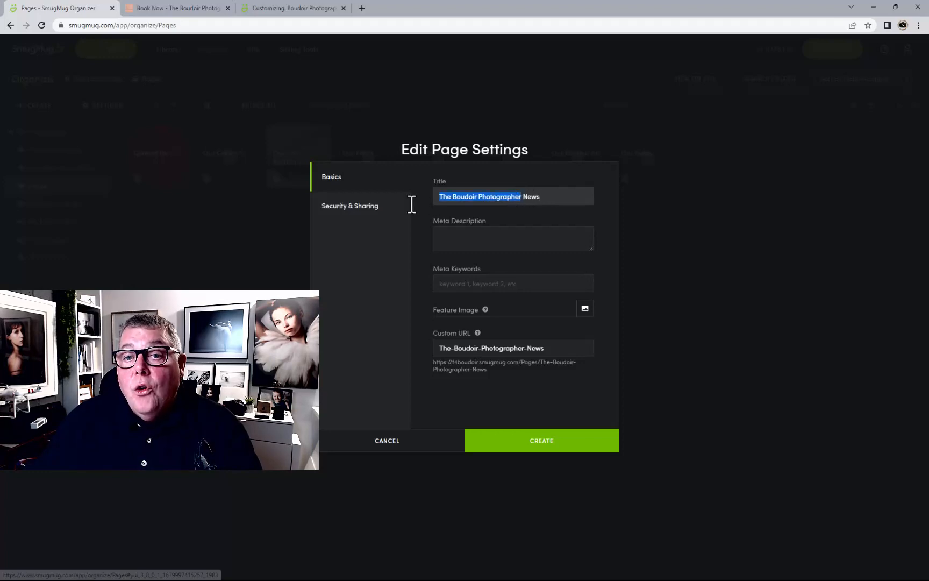
key(BackSpace)
key(Delete)
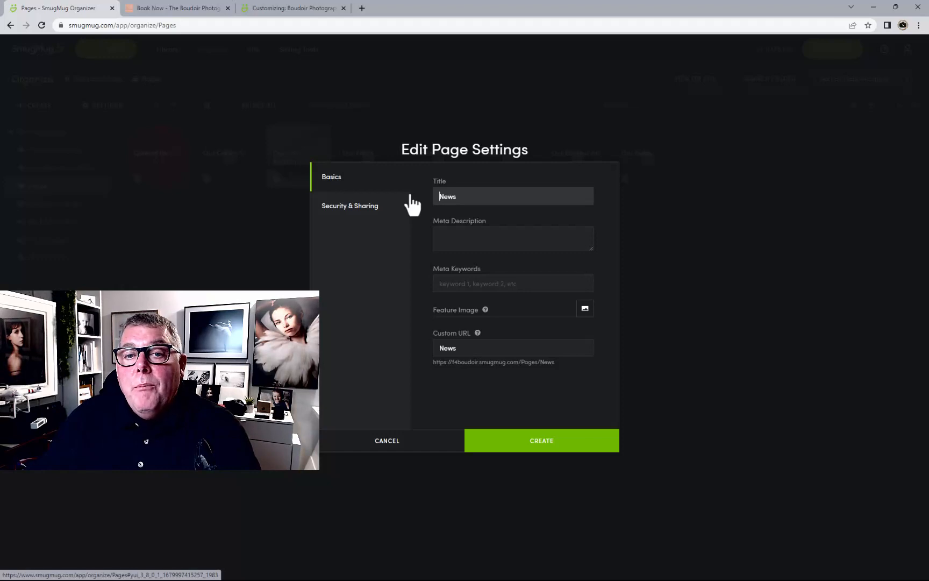
Fill in both the meta description and the meta keywords with The Boudoir Photographer News
click(451, 238)
key(ctrl+v)
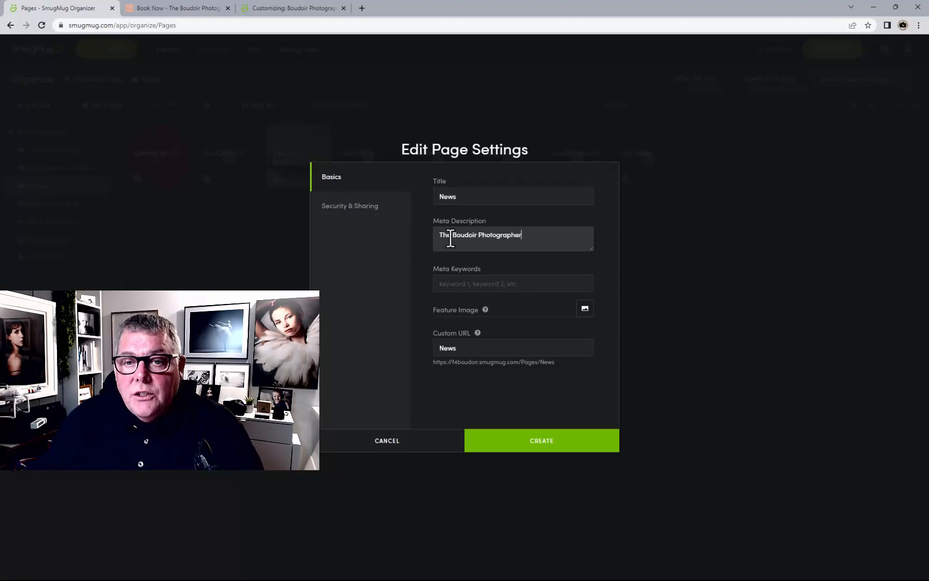
text(News)
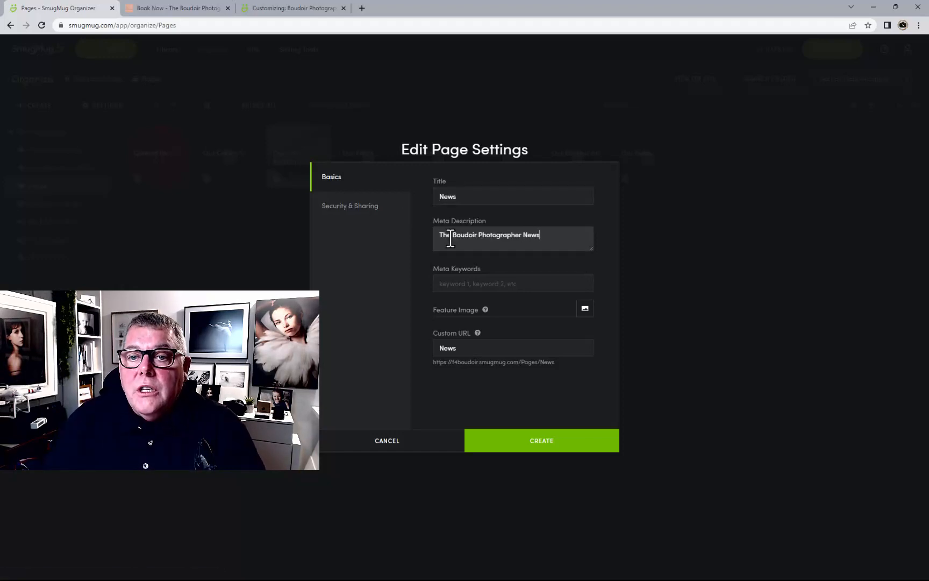
click(451, 285)
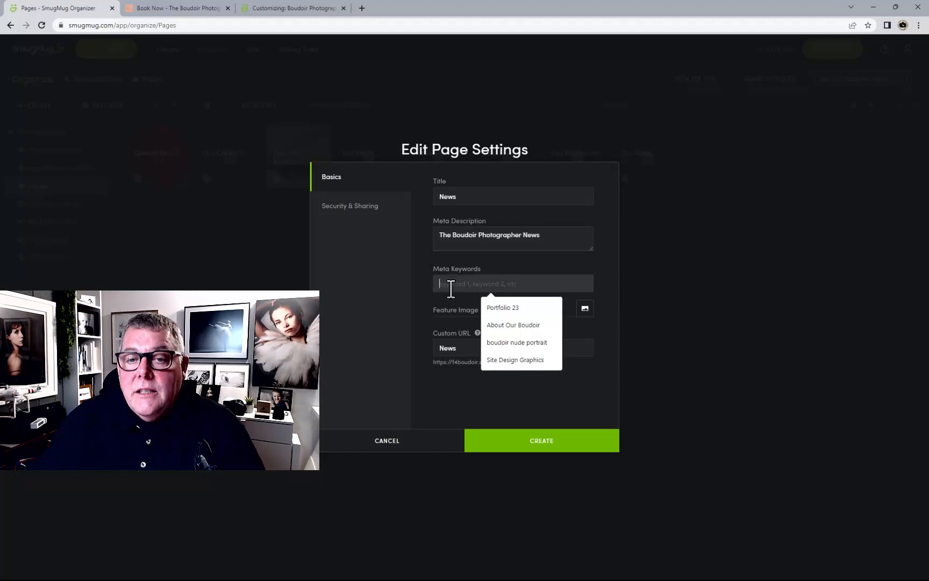
key(ctrl+v)
text(Ne)
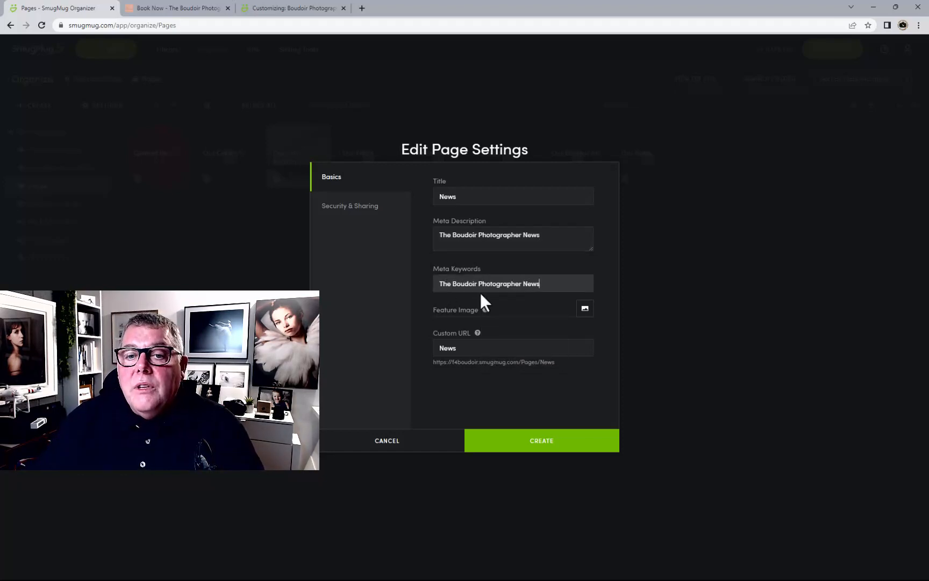
Create the News page and publish its design without adding any content
click(525, 442)
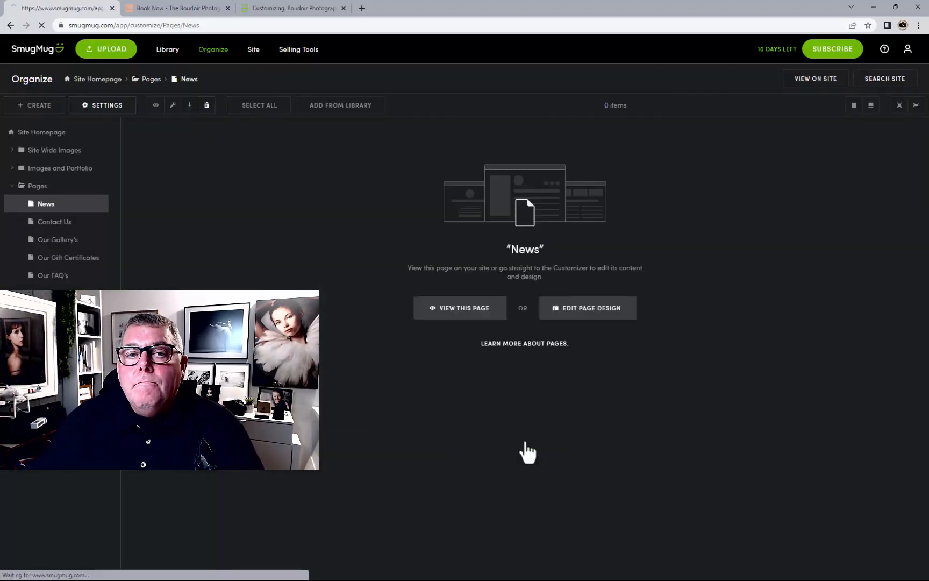
click(475, 310)
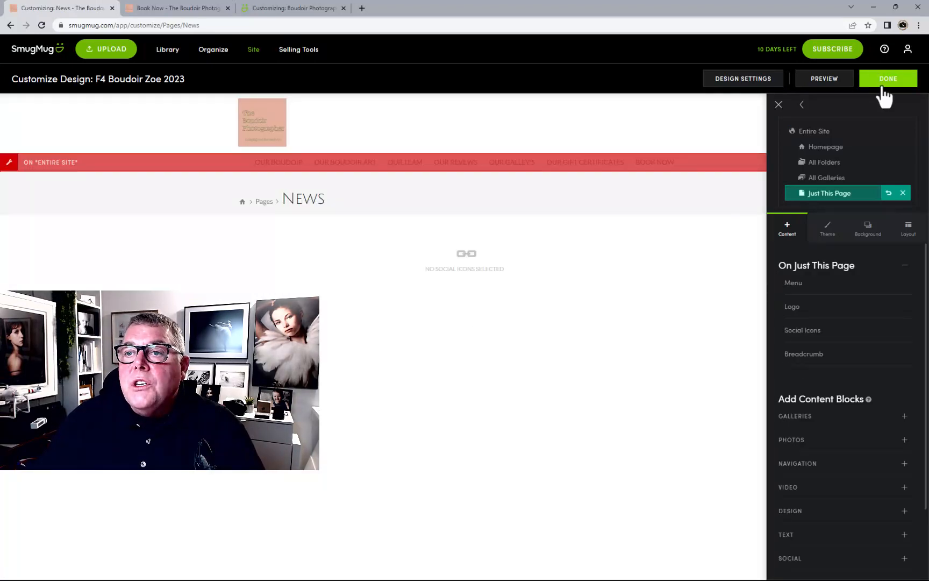
click(876, 80)
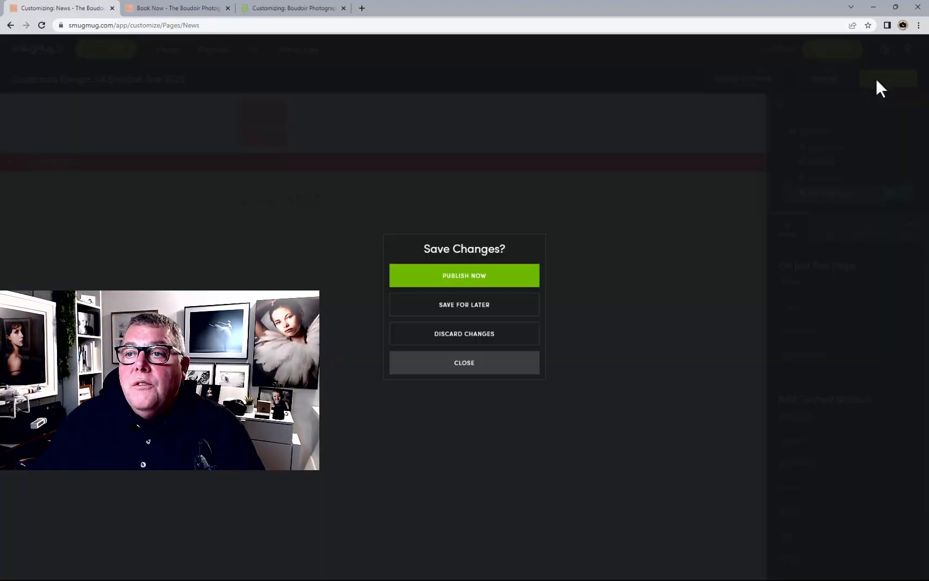
click(495, 275)
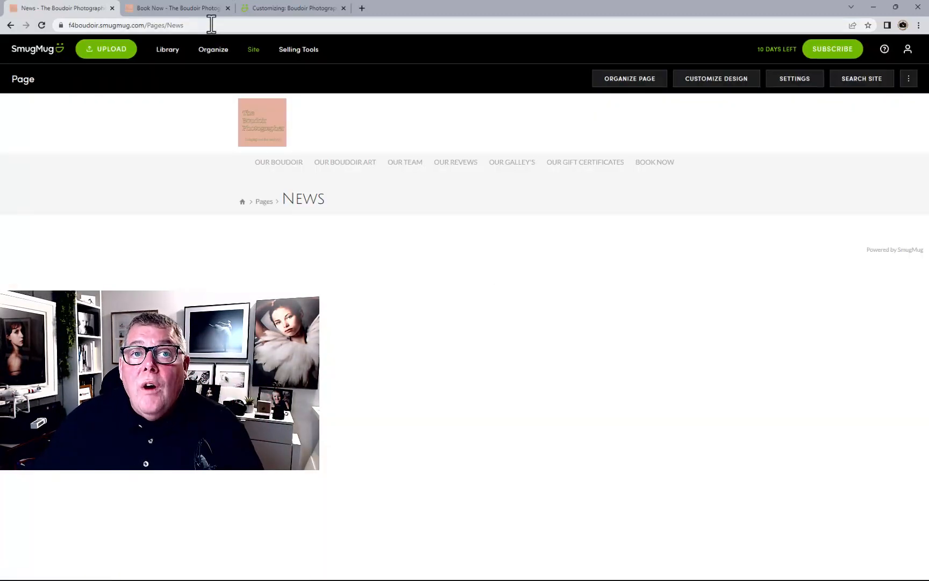
Copy the News page's address and link The Boudoir Photographer News heading in the homepage customizer to it, opening in a new window
click(211, 24)
key(ctrl+c)
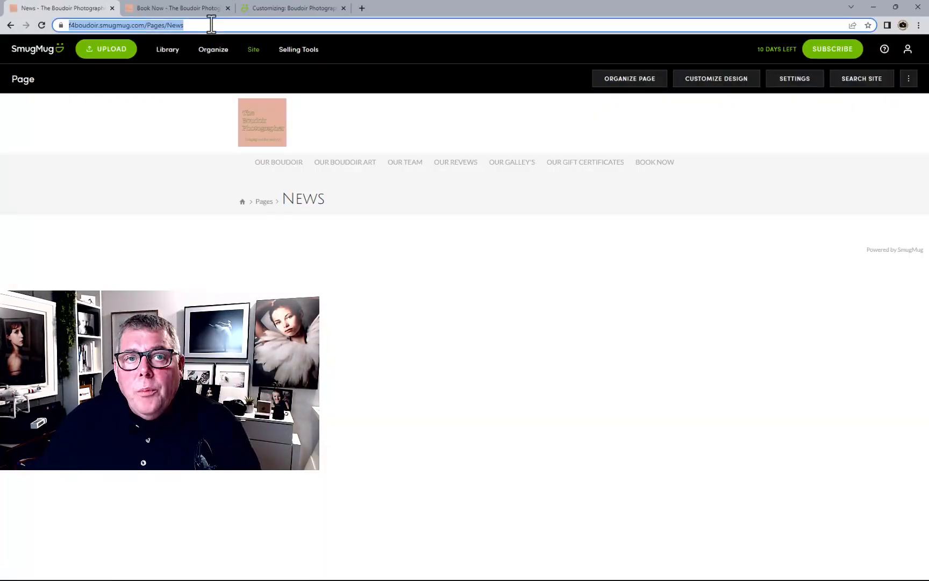
click(288, 8)
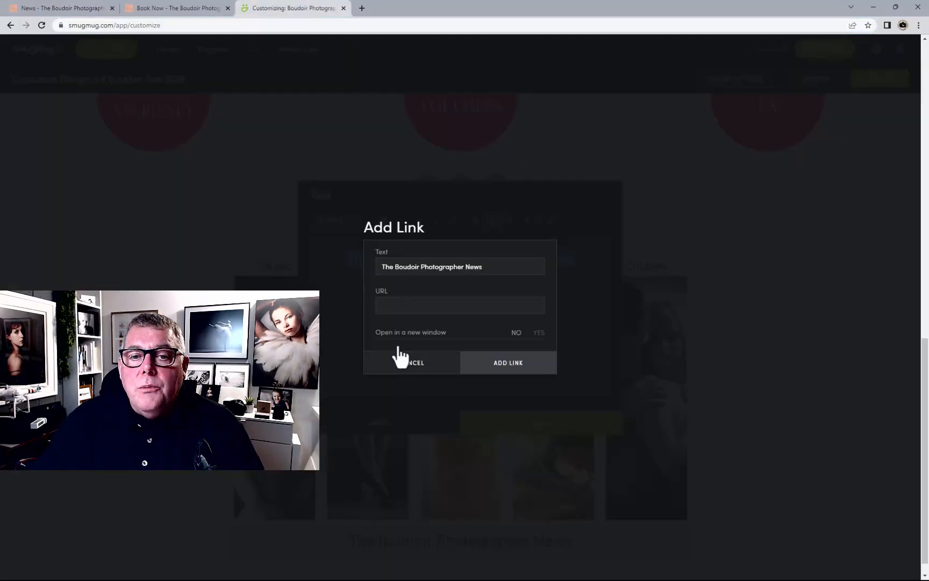
click(400, 303)
key(ctrl+v)
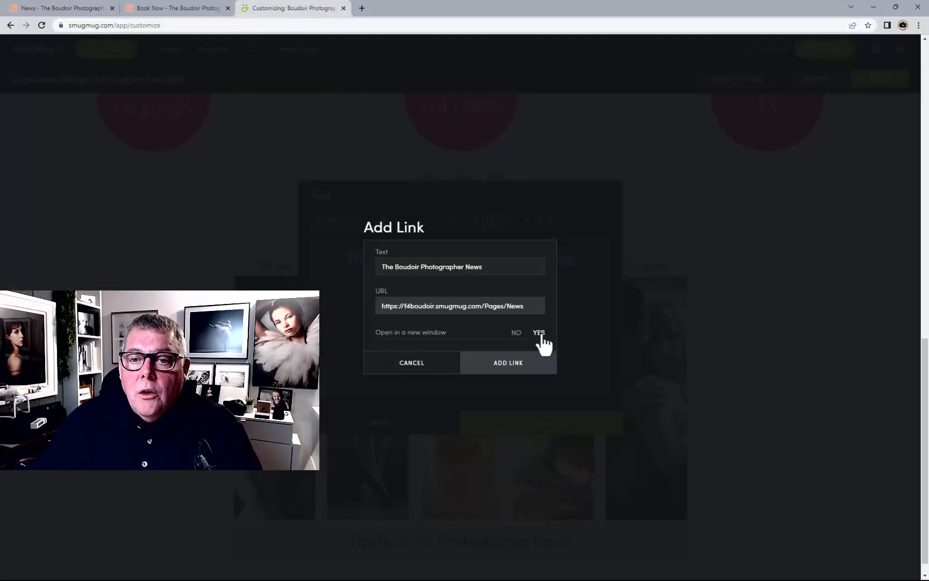
click(539, 333)
click(504, 365)
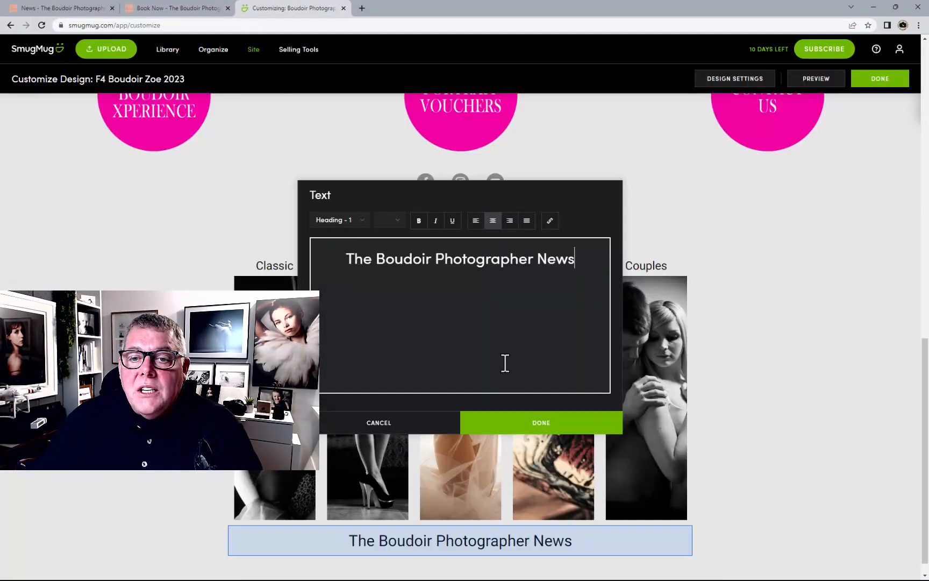
click(529, 430)
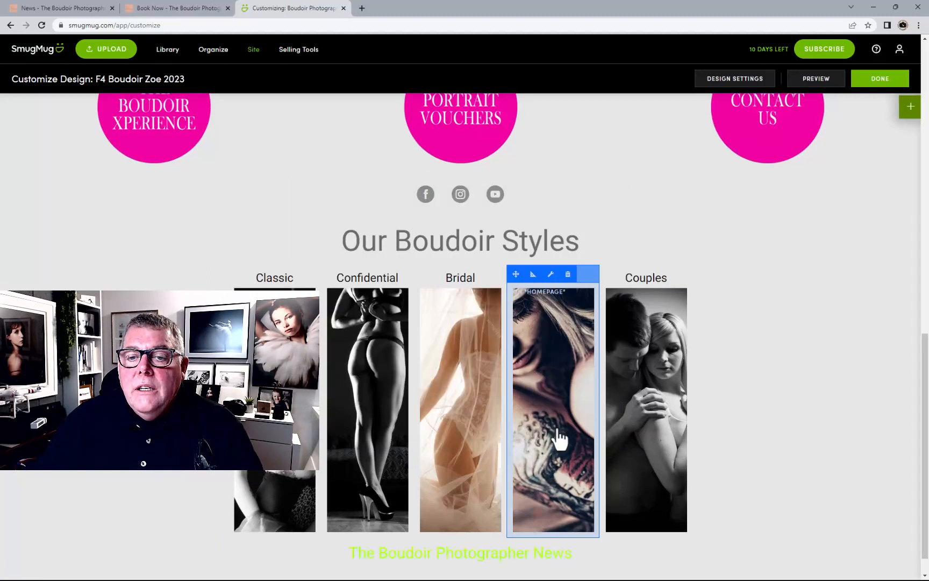
scroll(774, 374, down, 2)
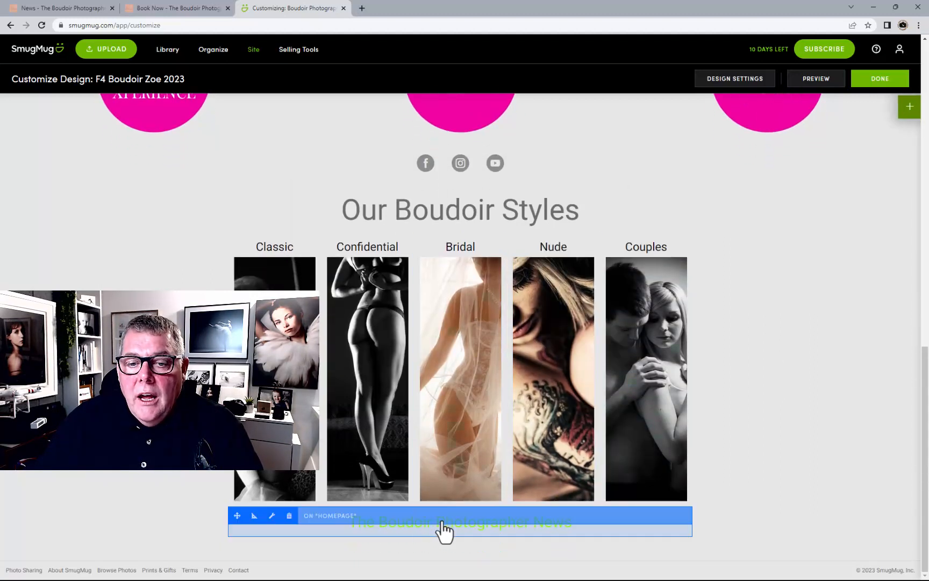
click(435, 529)
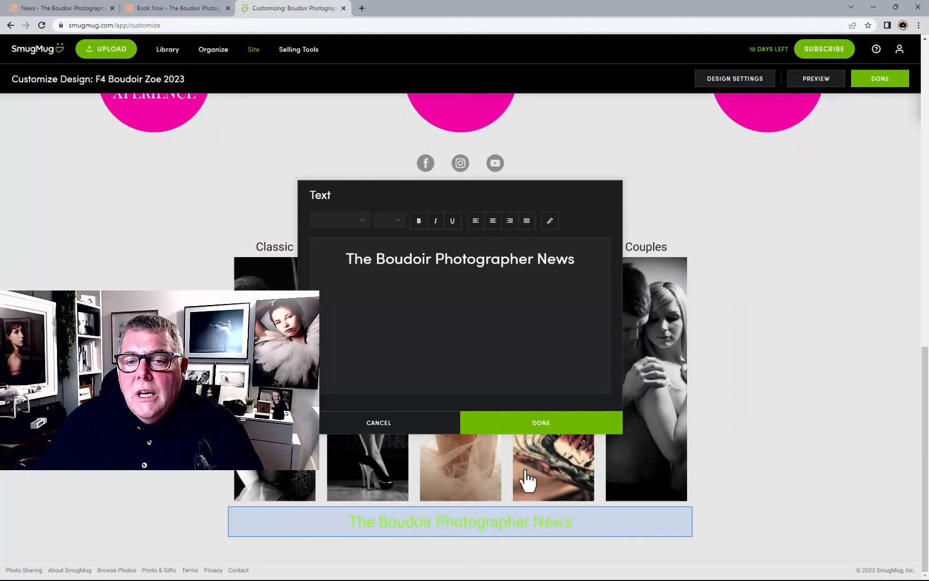
click(535, 425)
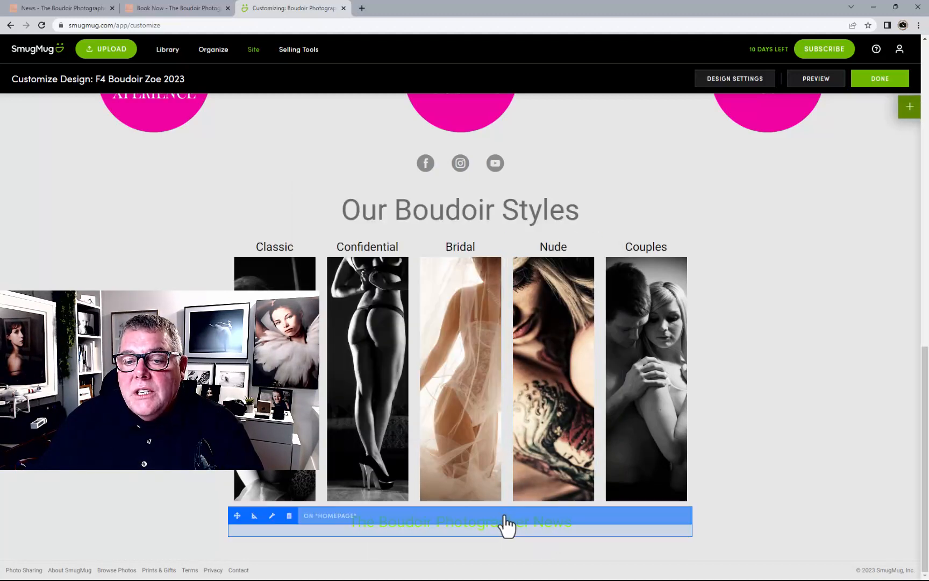
Insert a spacer between the row of style photos and the news heading, and set its height to 10 px
click(915, 112)
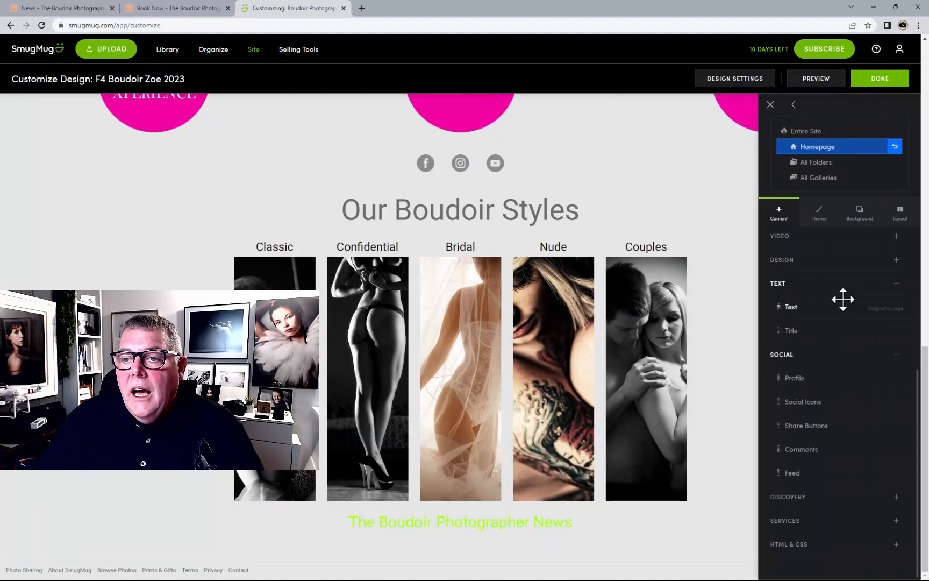
click(795, 261)
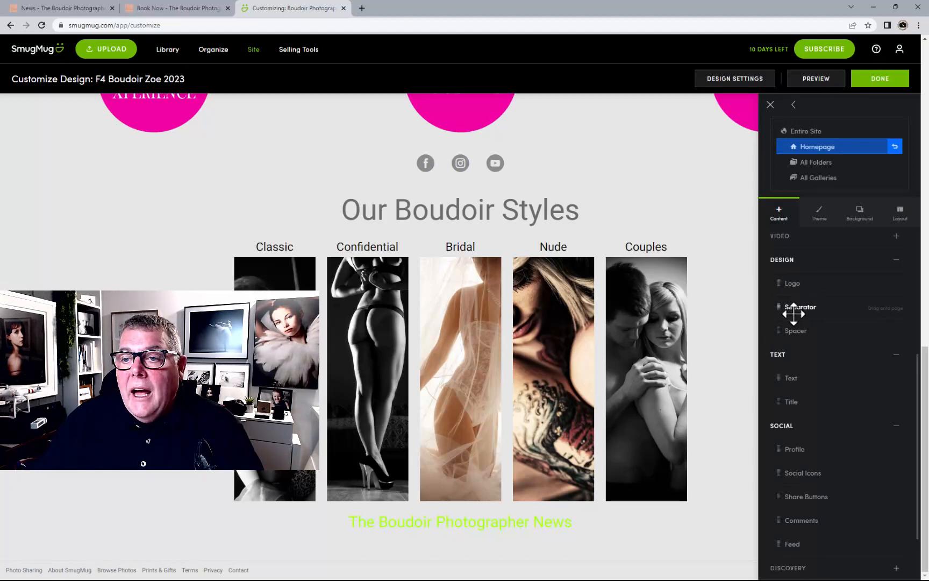
drag(794, 329, 480, 495)
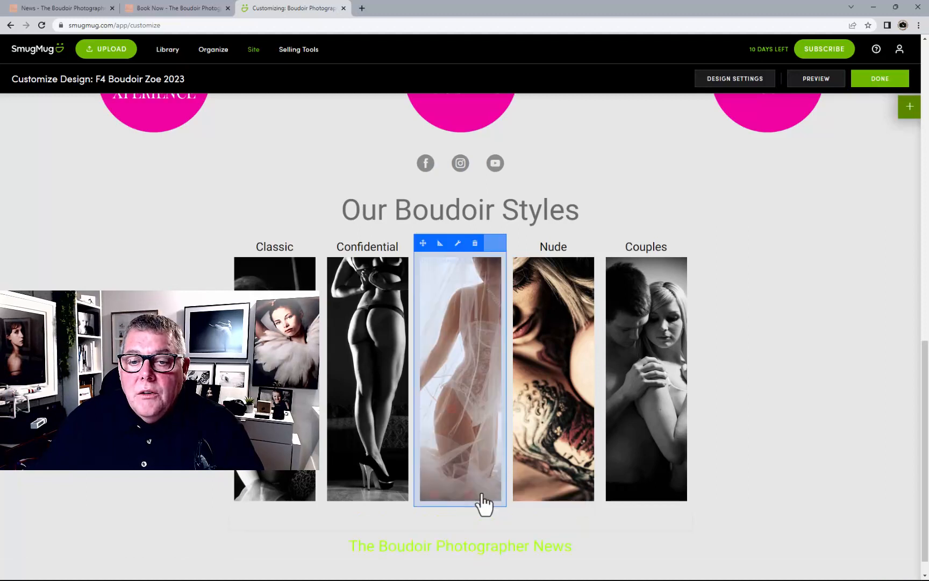
click(456, 538)
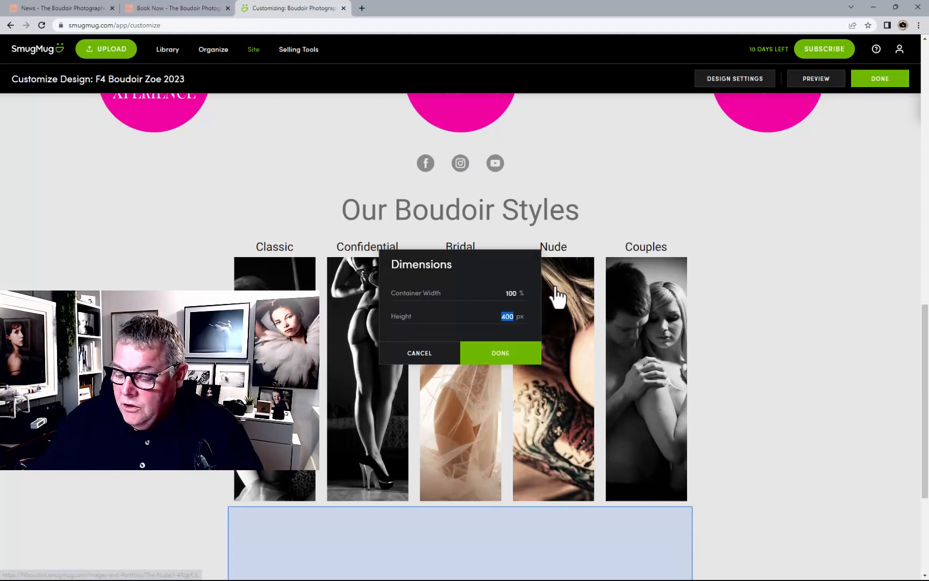
text(10)
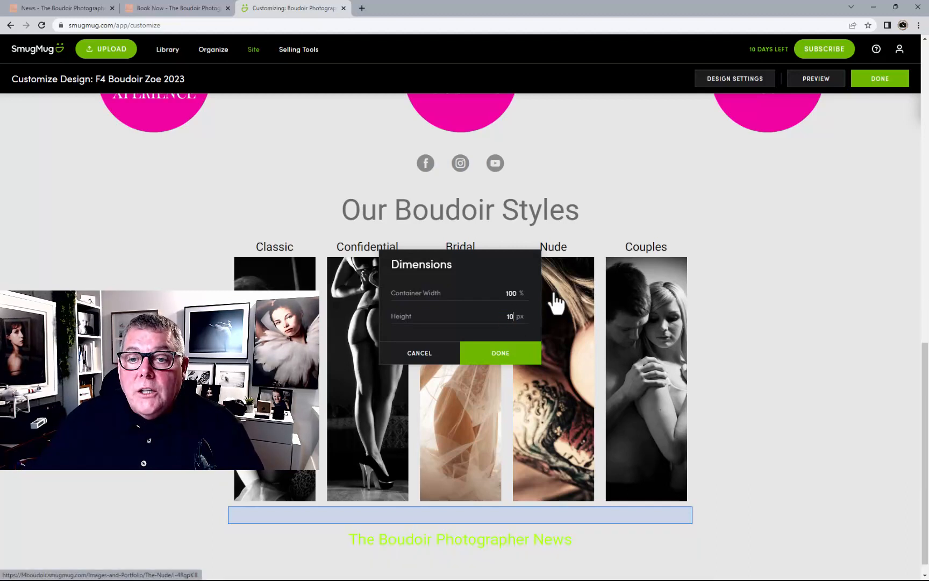
click(519, 356)
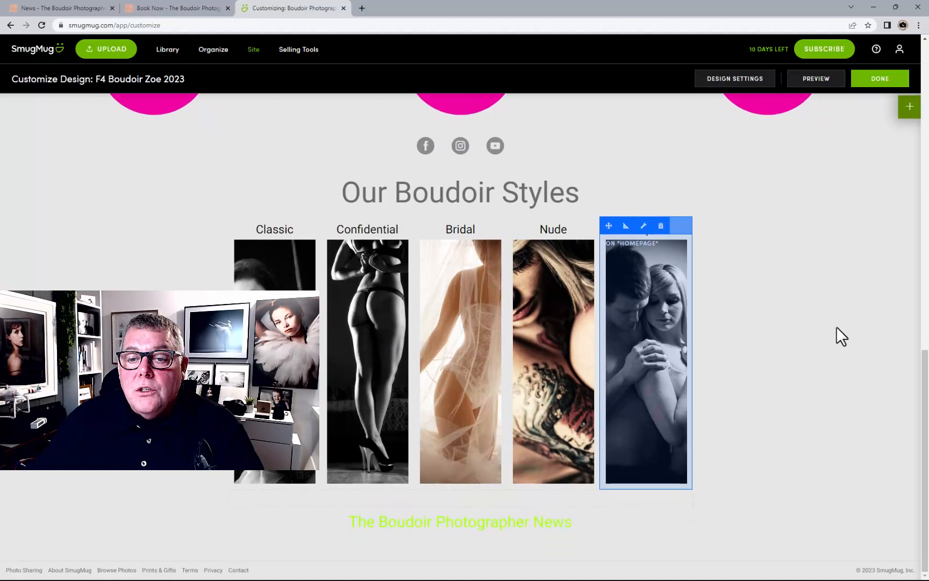
Add a separator to the homepage and place it directly below The Boudoir Photographer News heading
click(912, 110)
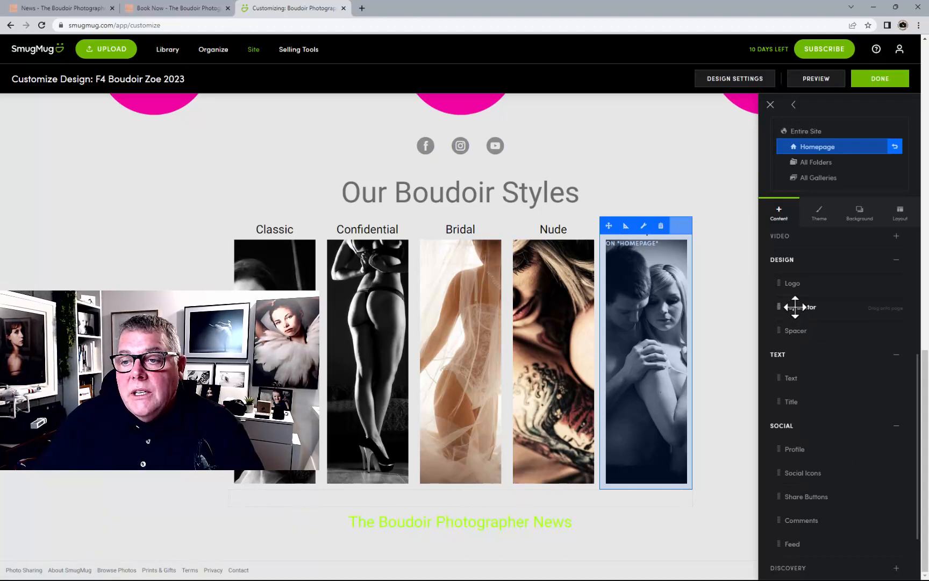
drag(796, 307, 463, 545)
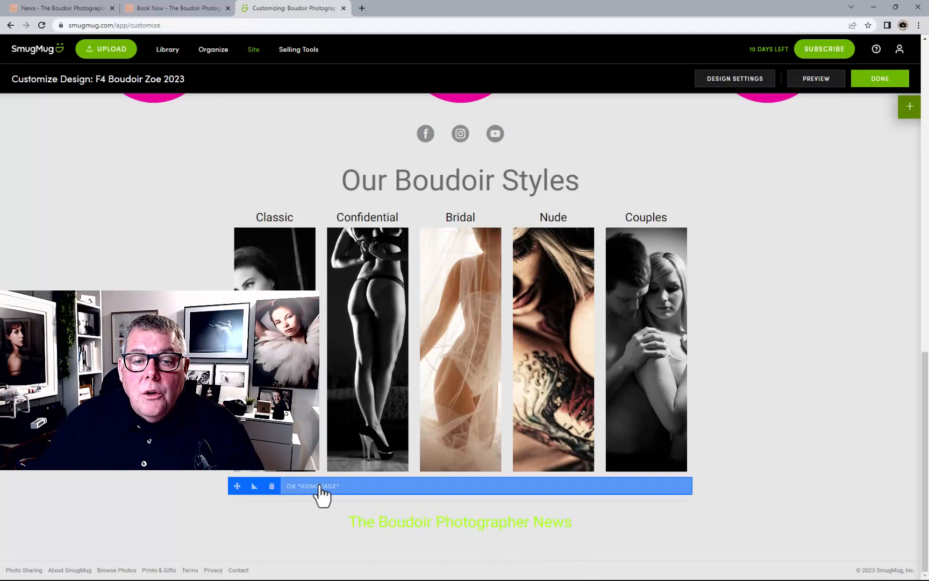
mouse_move(244, 500)
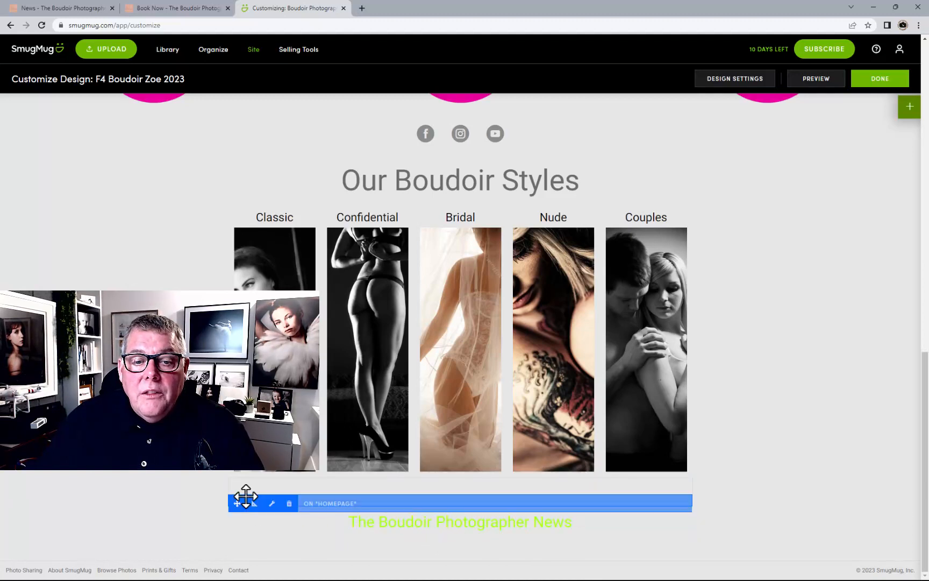
drag(237, 504, 460, 555)
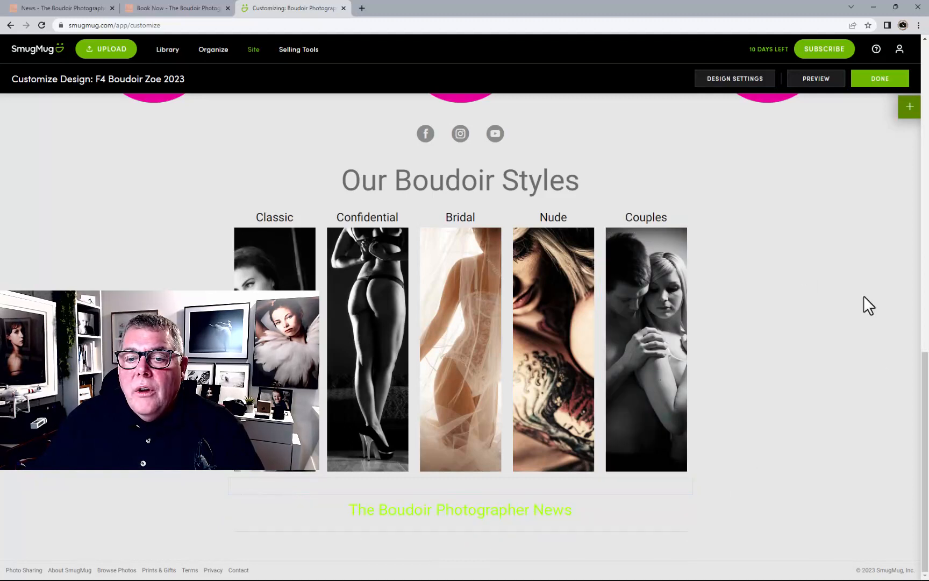
Add a SmugMug video block below the separator under the news heading
click(909, 107)
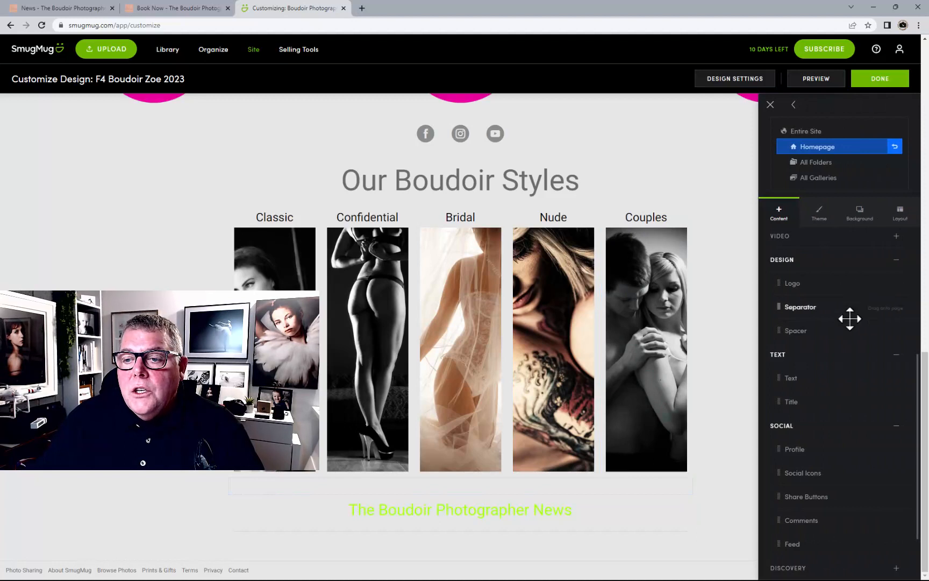
scroll(847, 366, up, 5)
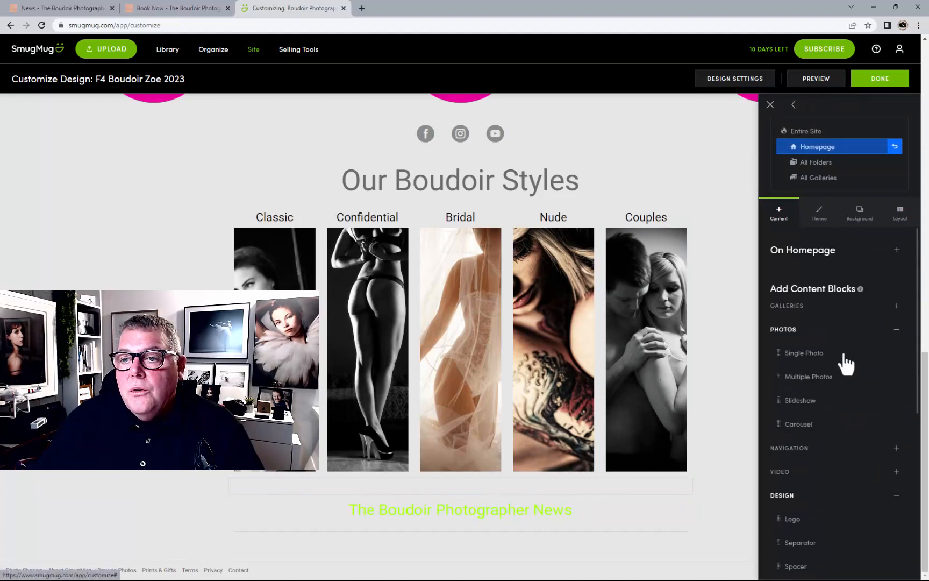
click(783, 473)
scroll(812, 438, down, 5)
scroll(811, 427, up, 1)
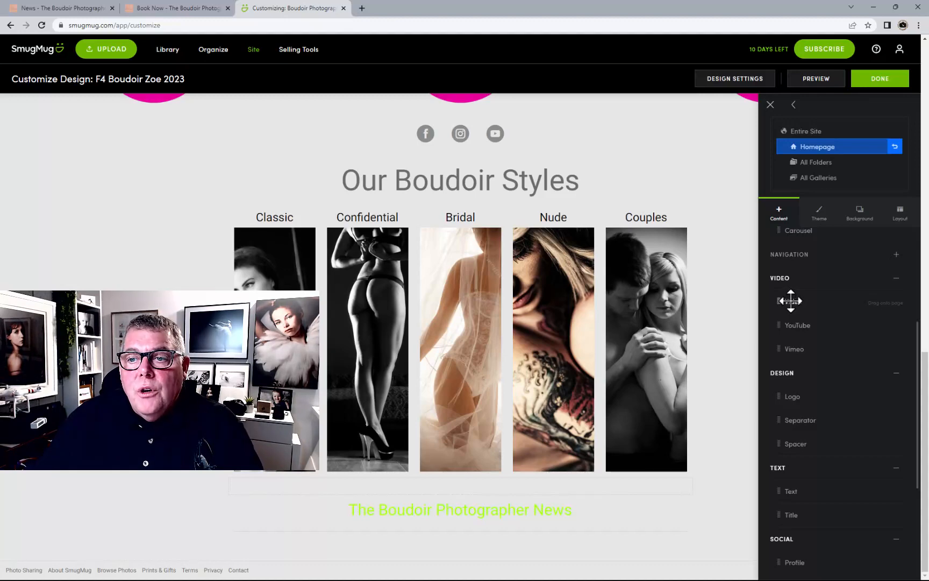
drag(791, 304, 459, 570)
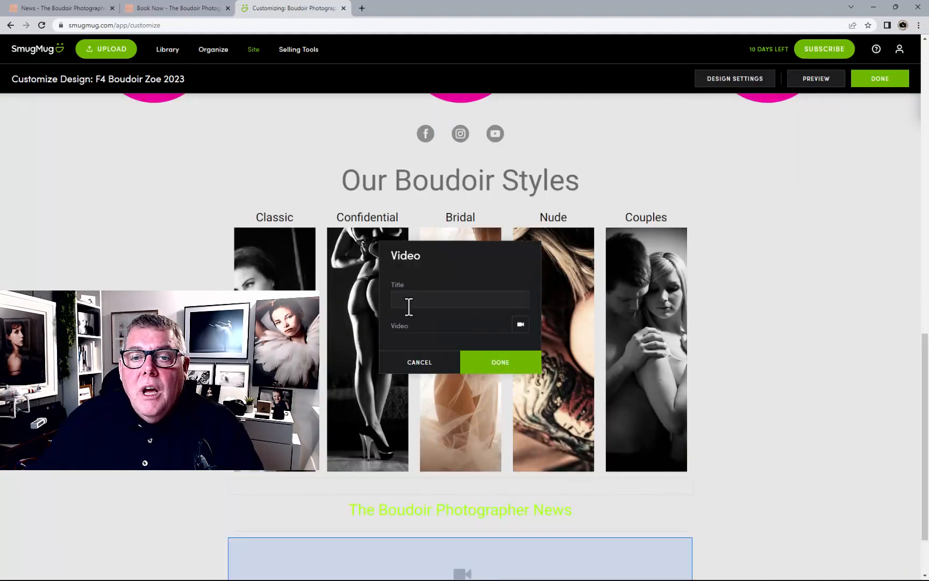
Title the video block Beautiful Boudoir with Center alignment, and open the picker for choosing its video
click(409, 305)
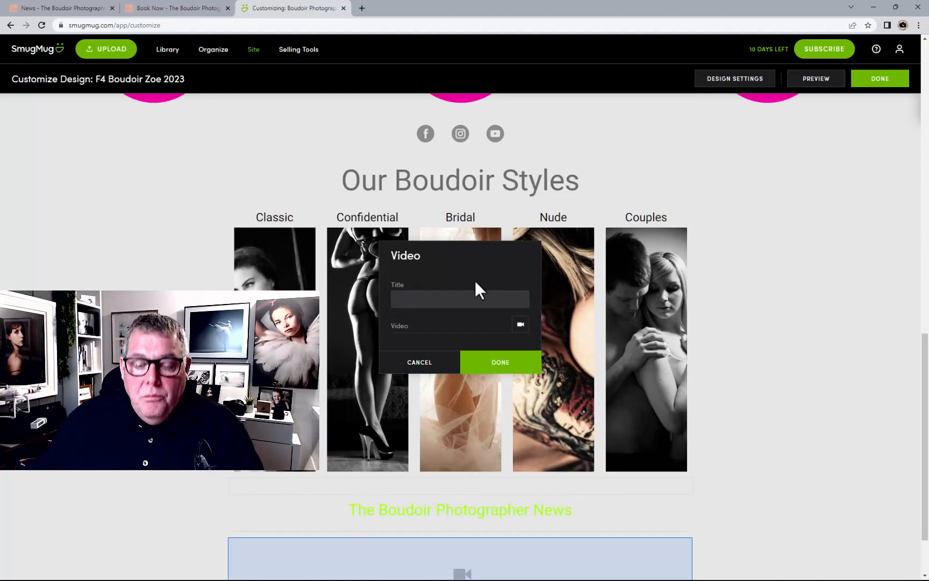
click(413, 300)
text(Beautiful Boudoir)
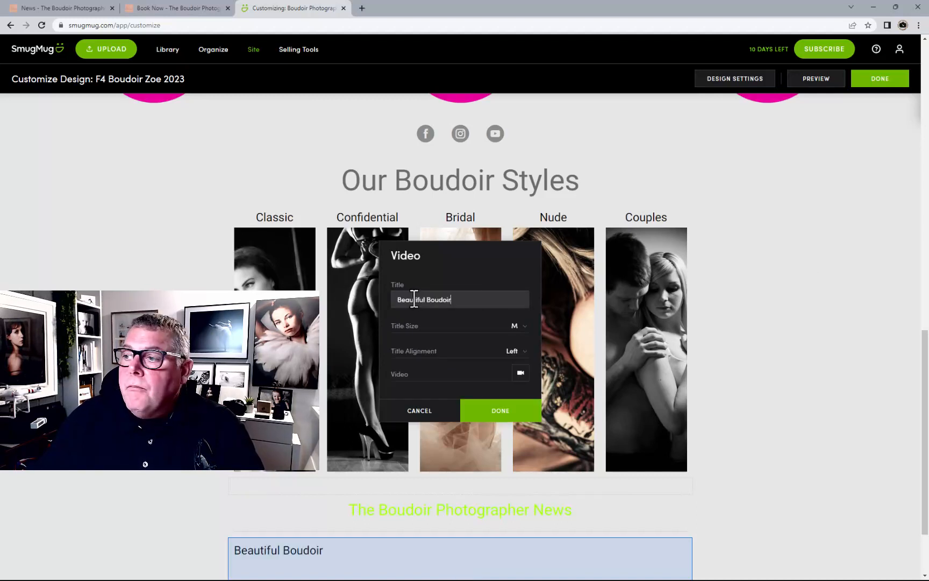
click(512, 352)
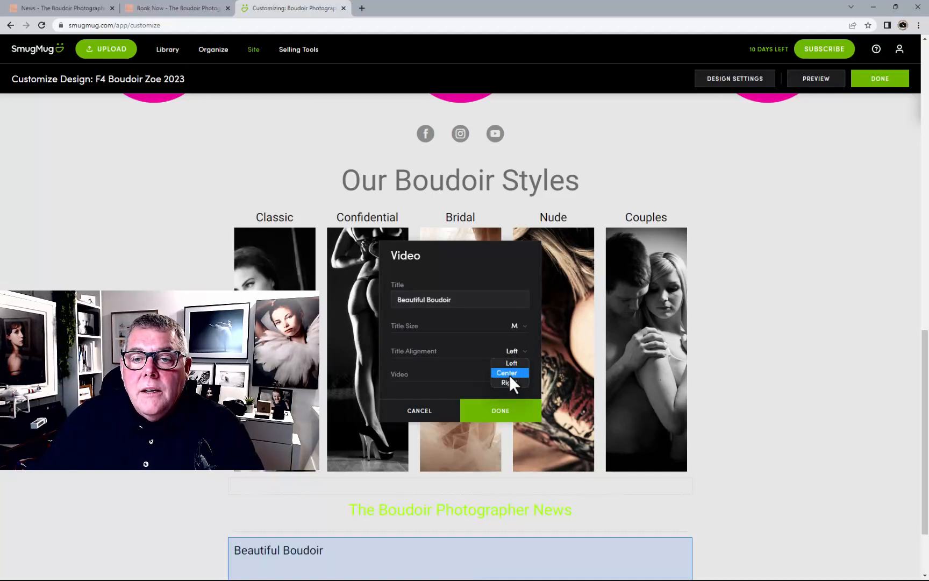
click(508, 373)
click(519, 378)
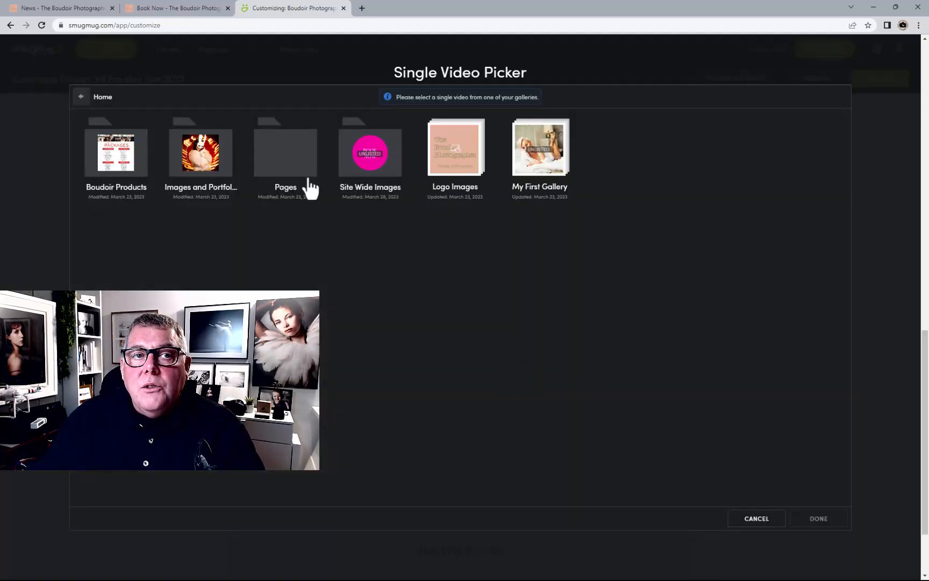
In the browser tab showing the News page, open the organizer's Site Wide Images folder and start a new gallery there
click(92, 11)
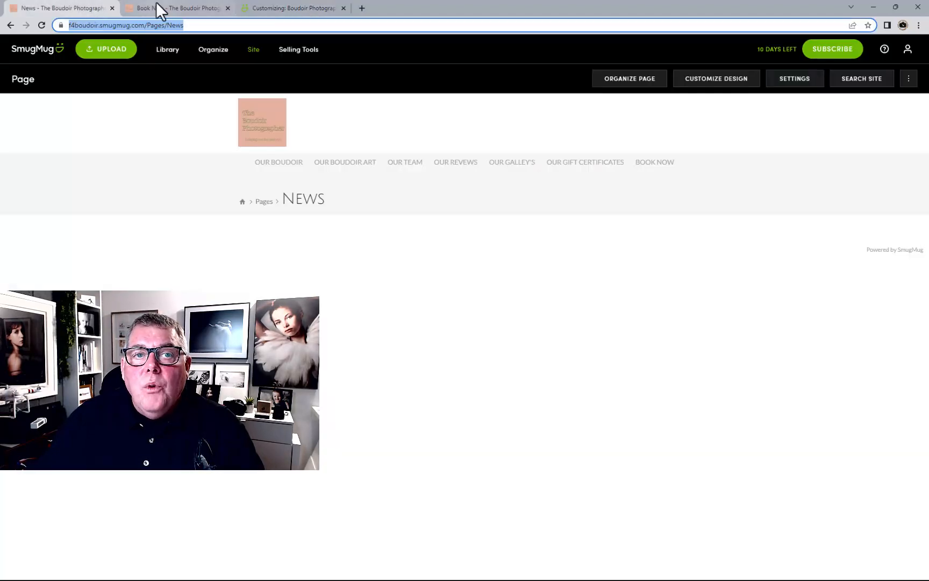
click(214, 50)
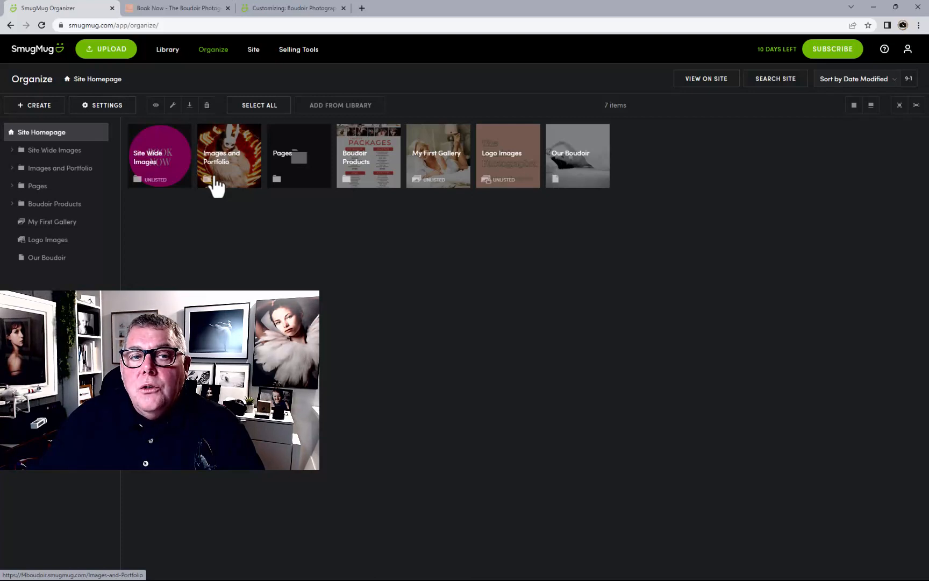
click(175, 167)
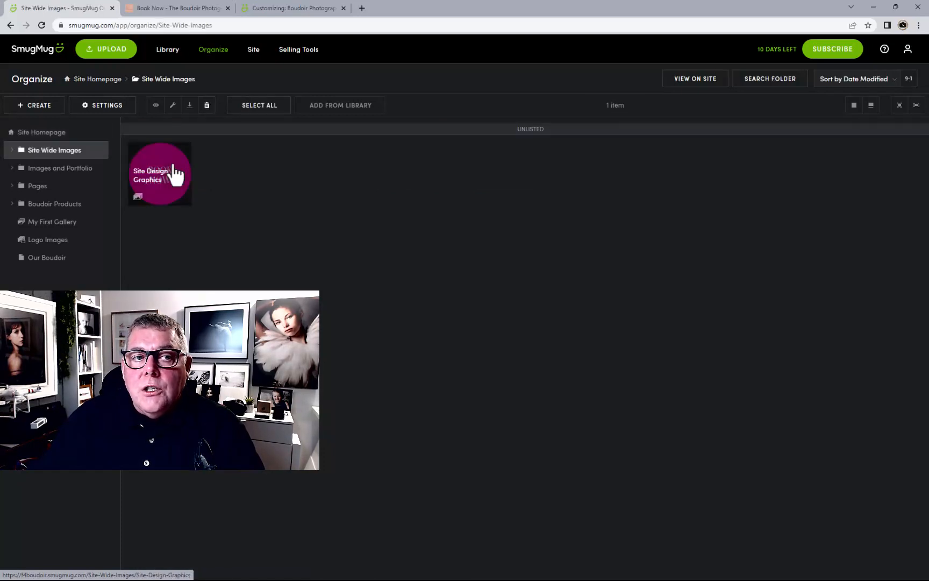
click(37, 107)
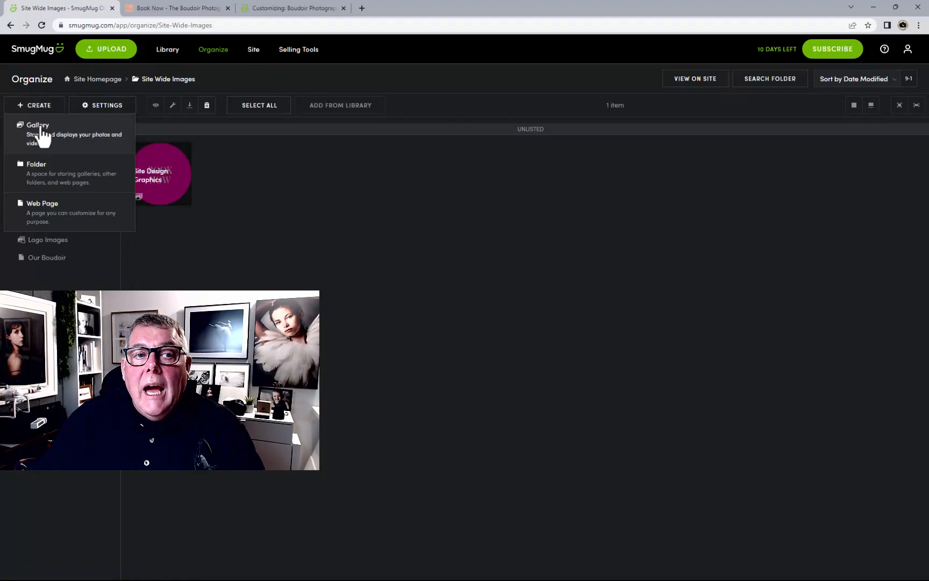
click(42, 132)
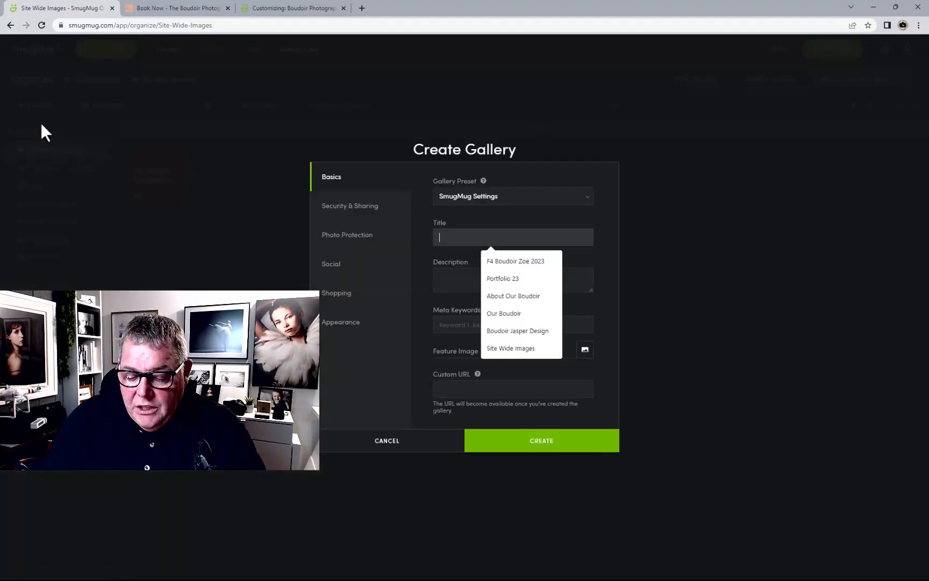
Title the new gallery Videos and enter Beautiful Boudoir Videos as its description
text(Videos)
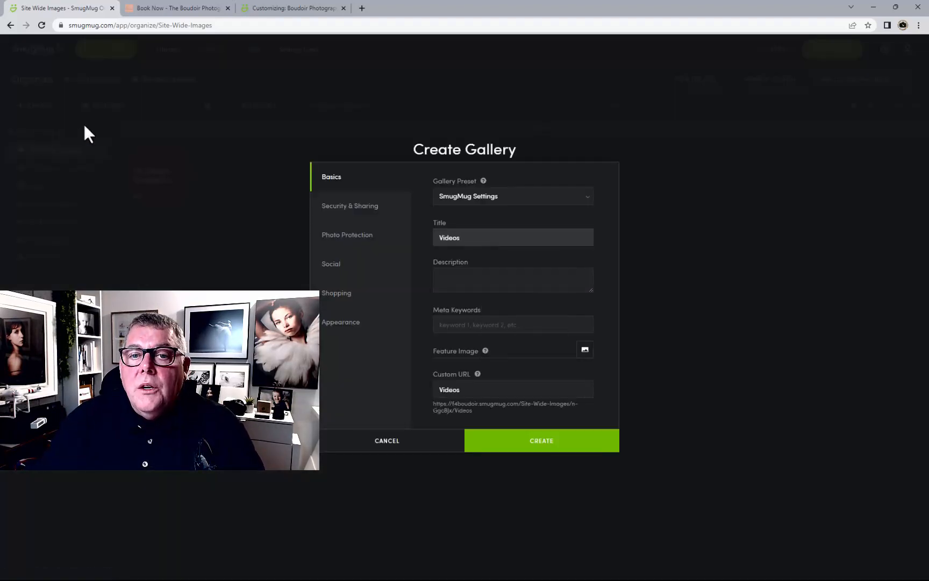
click(470, 276)
text(Beautiful Boudoir)
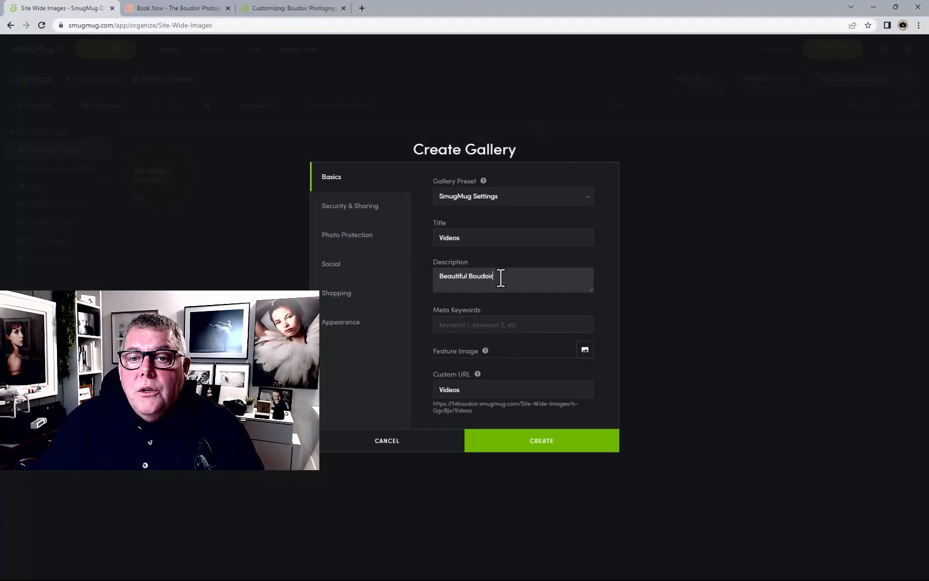
text( Vi)
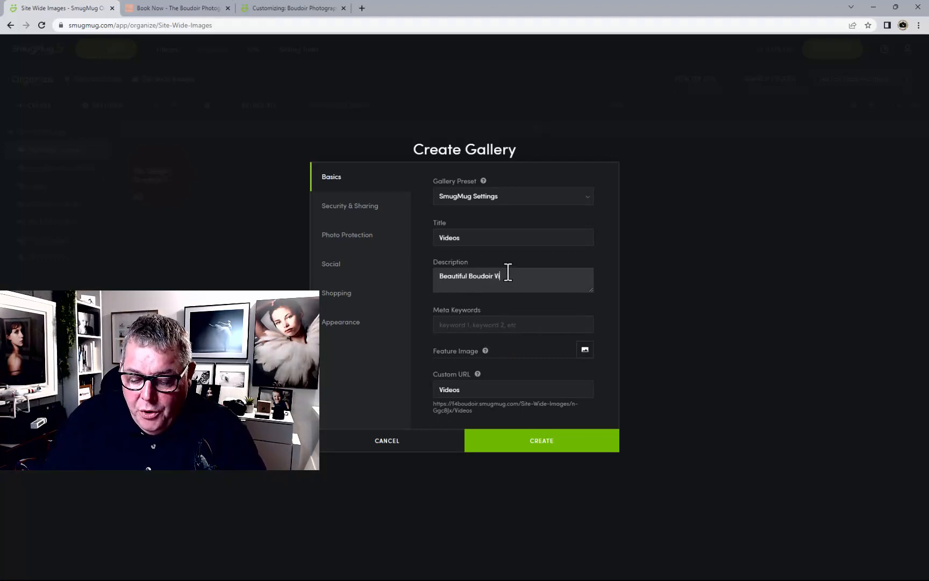
text(deos)
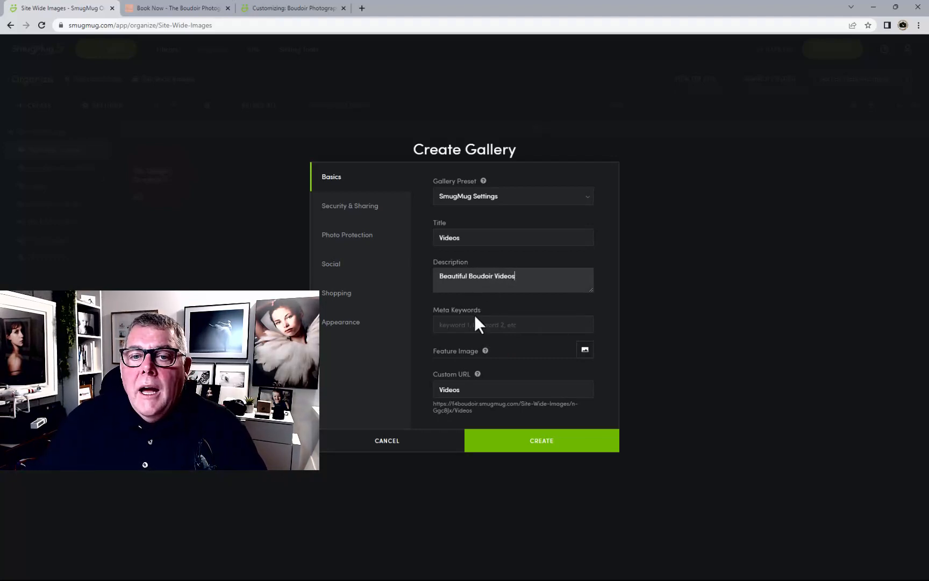
Copy the gallery description Beautiful Boudoir Videos into the meta keywords of the new Videos gallery
drag(535, 279, 428, 278)
key(ctrl+c)
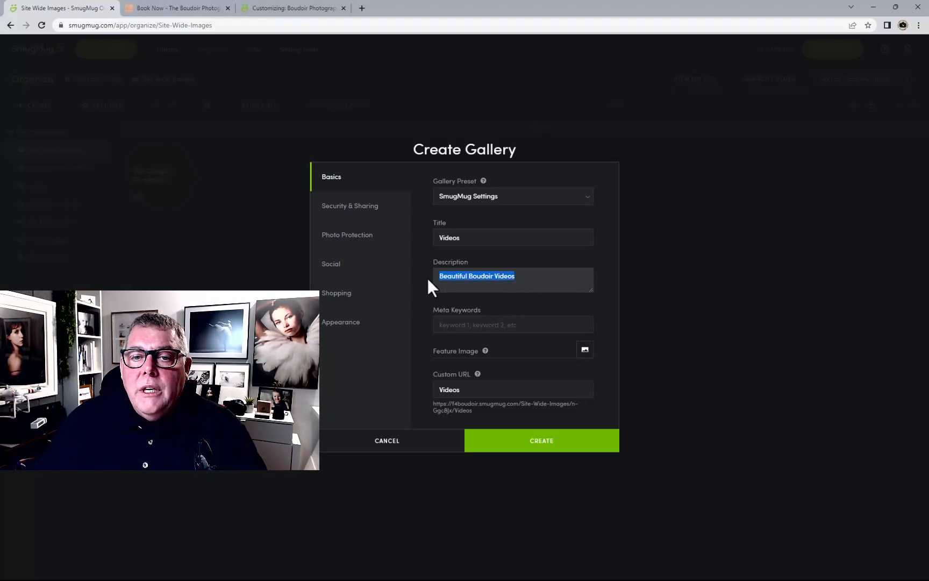
click(483, 320)
key(ctrl+v)
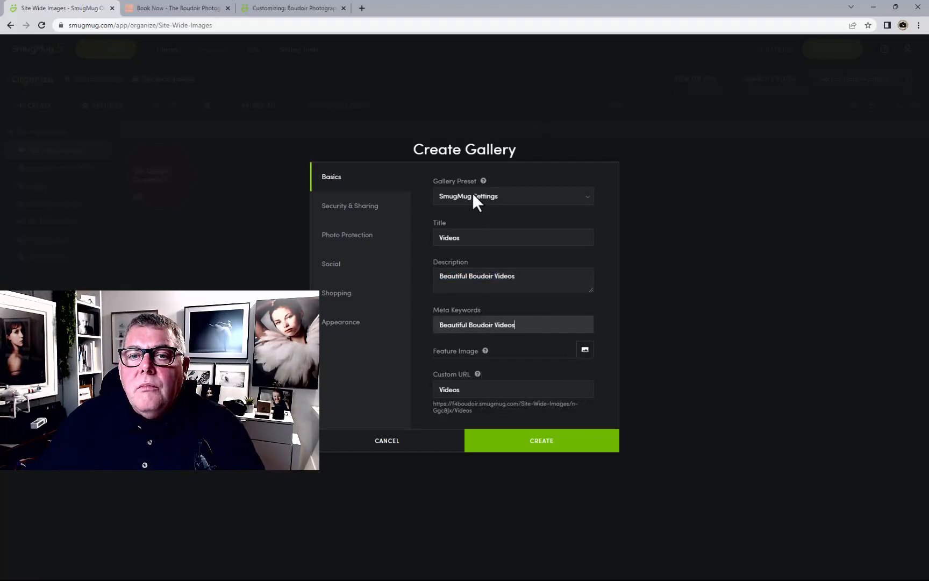
Apply the Site Design preset to the Videos gallery, review its shopping settings and create the gallery
click(472, 194)
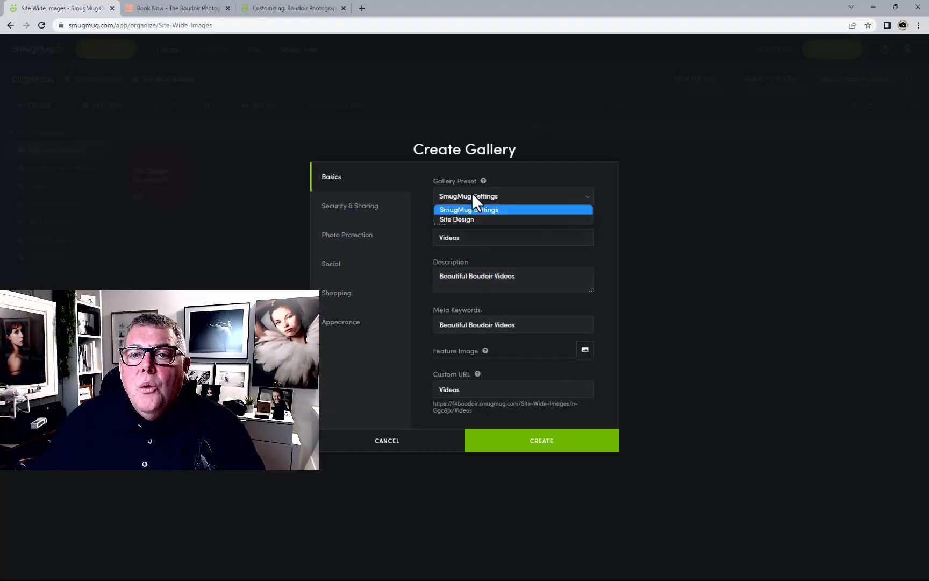
click(450, 218)
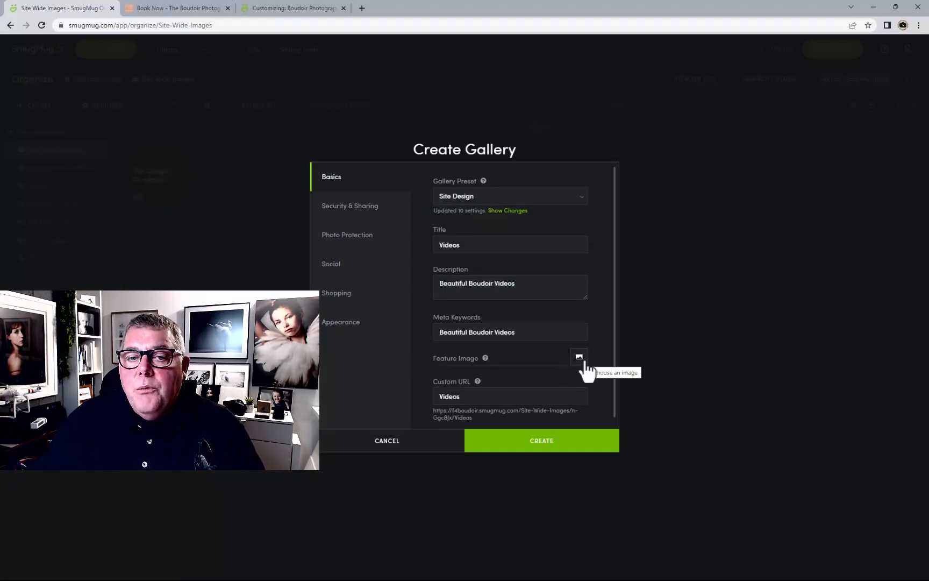
click(362, 295)
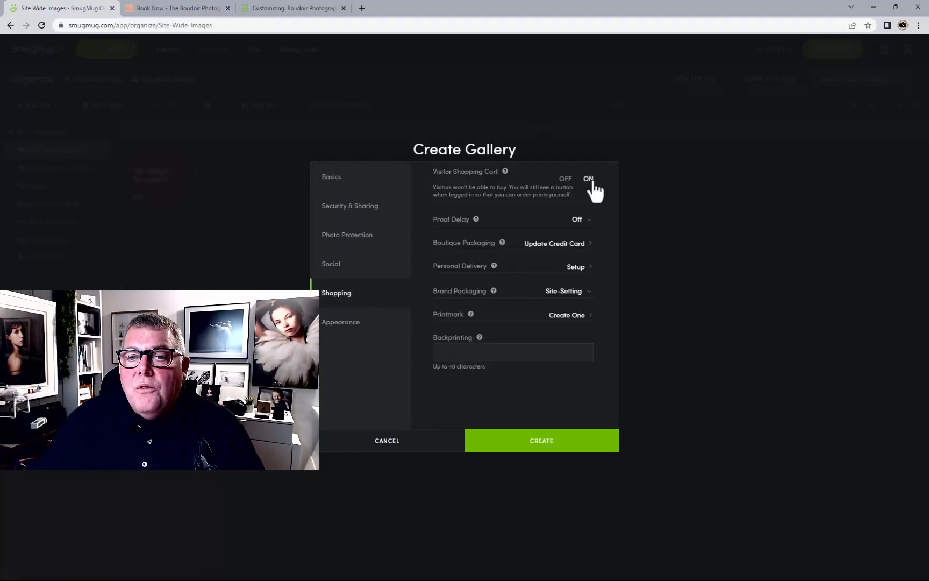
click(545, 445)
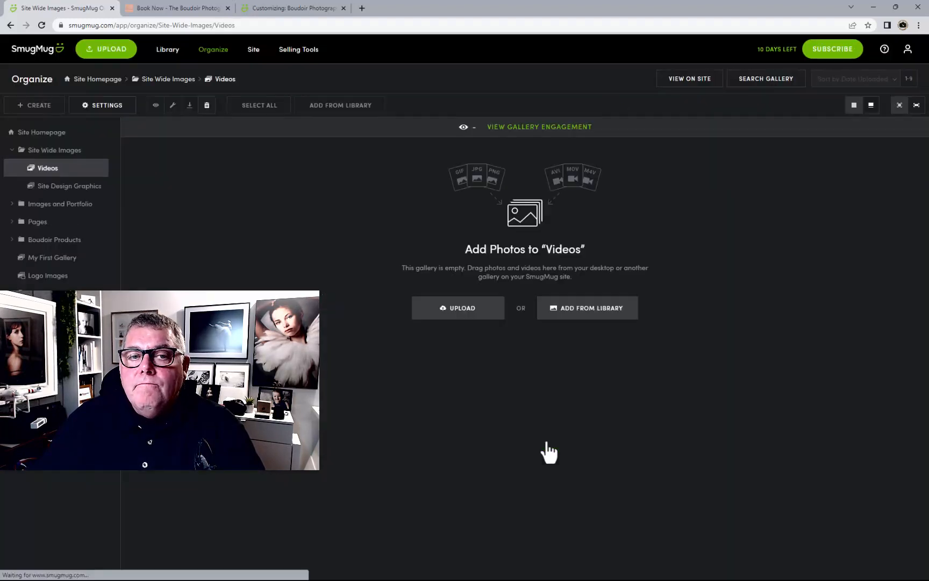
Upload Boudoir Video F4.MP4 from the New Website Design Series Videos folder into the new Videos gallery
click(474, 312)
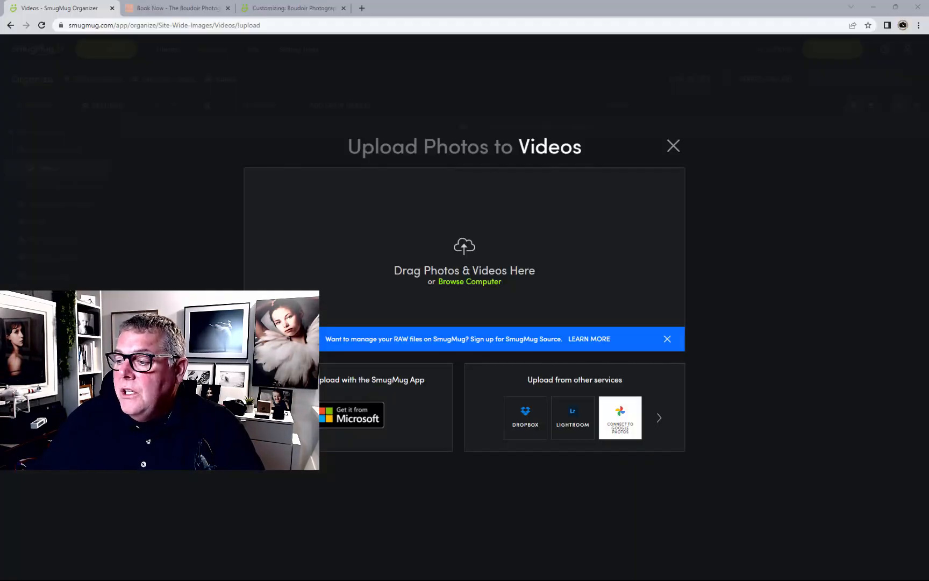
key(alt+Tab)
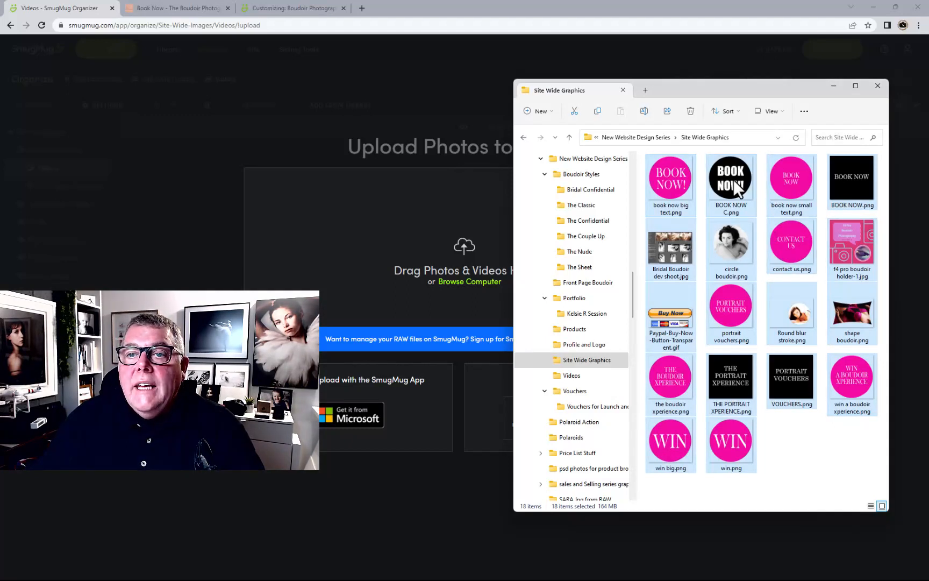
click(639, 135)
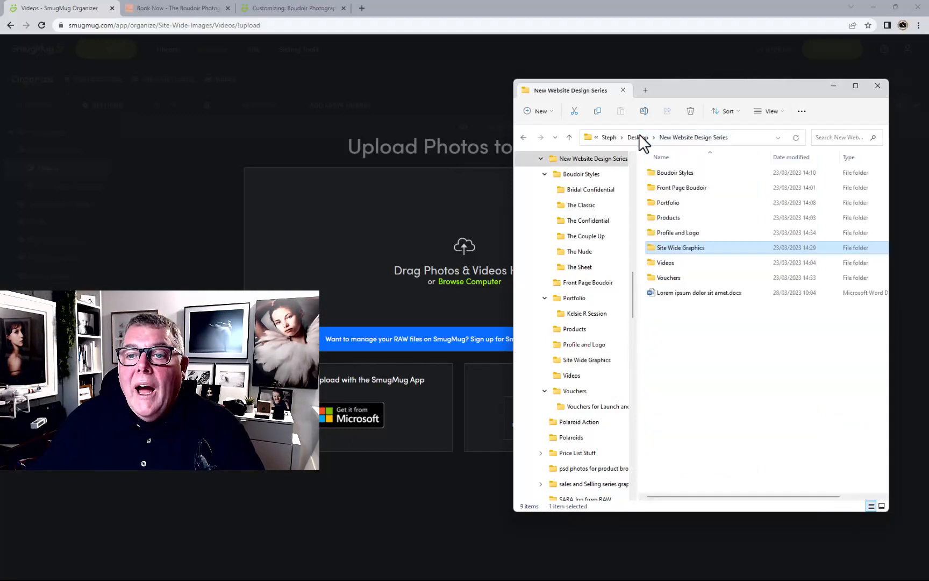
double_click(675, 264)
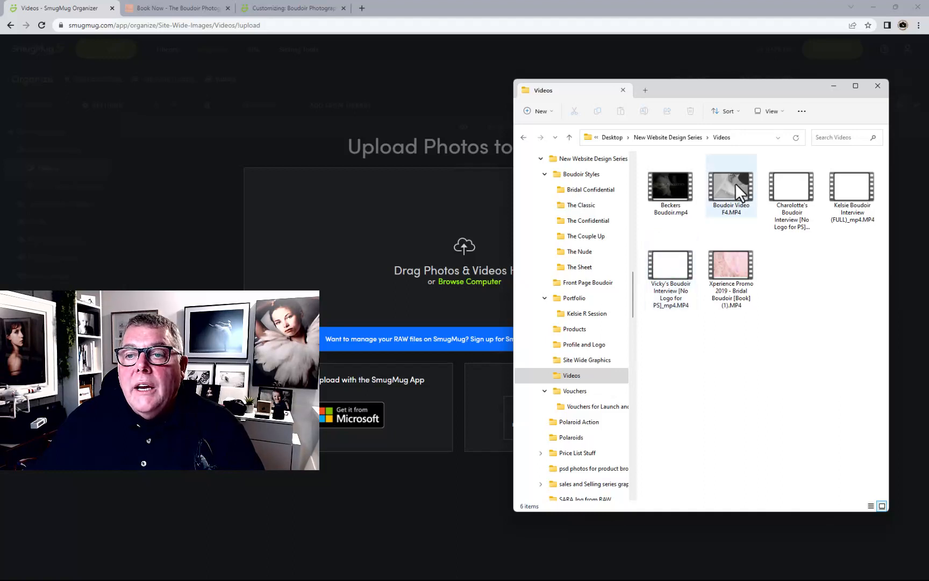
drag(735, 183, 399, 234)
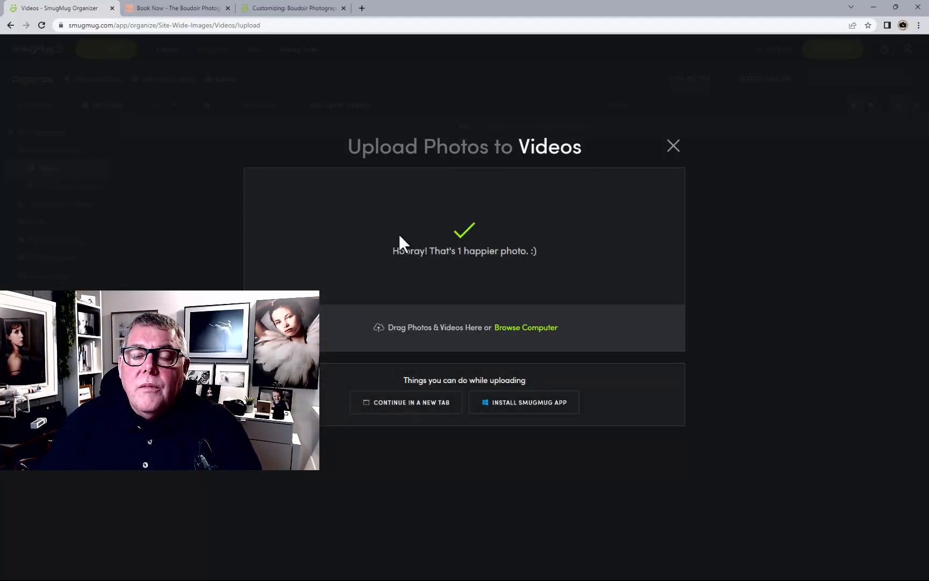
click(673, 147)
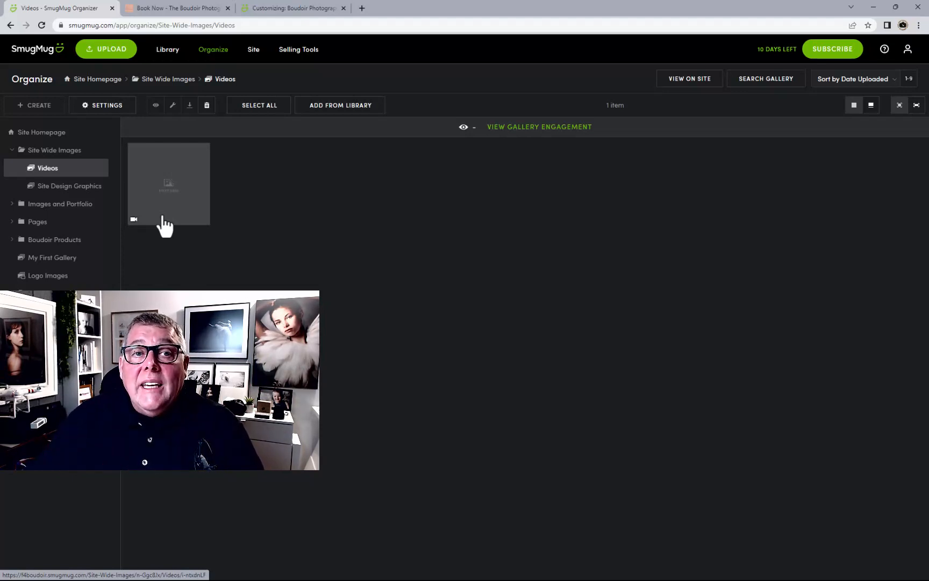
Back in the customizer tab, choose Boudoir Video F4.mp4 from the Videos gallery in Site Wide Images for the video block
click(296, 8)
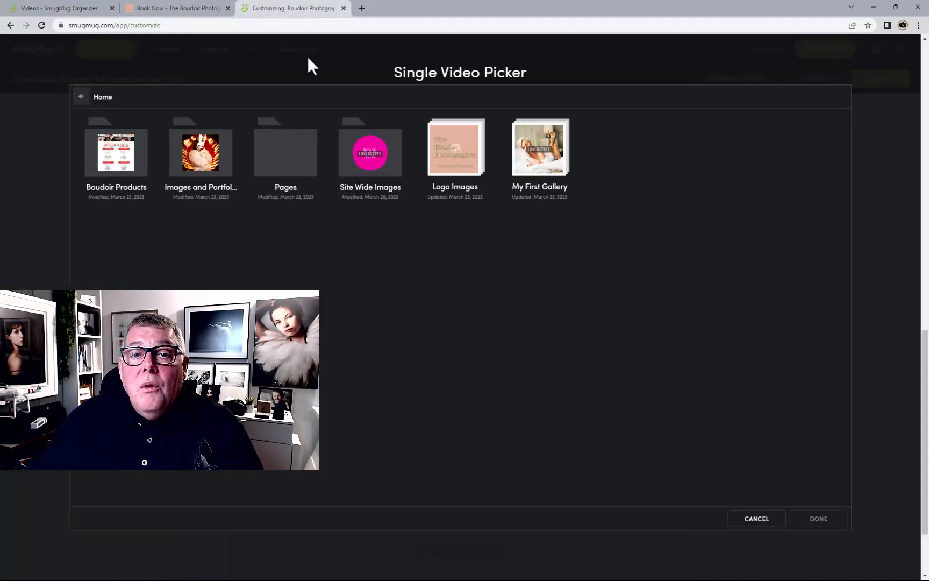
click(369, 161)
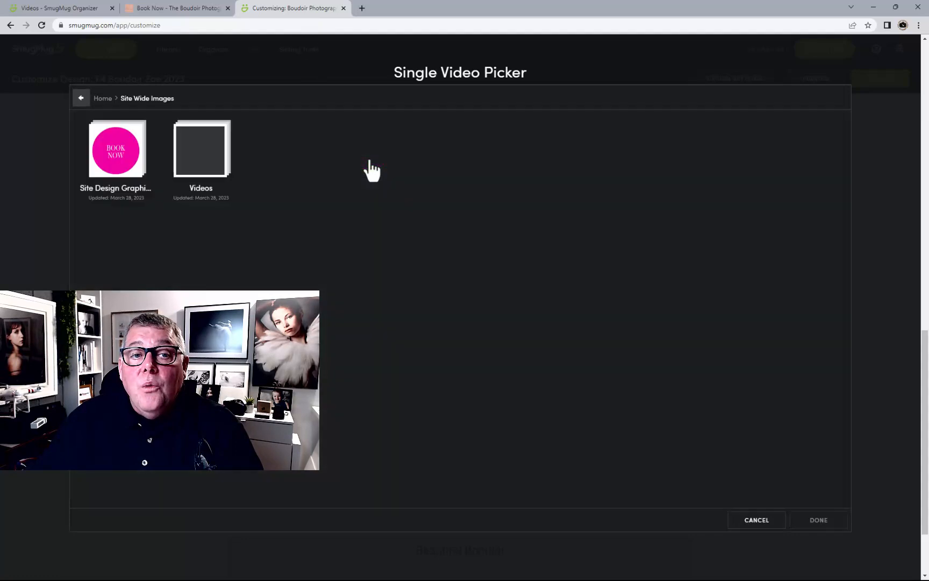
click(209, 161)
click(95, 151)
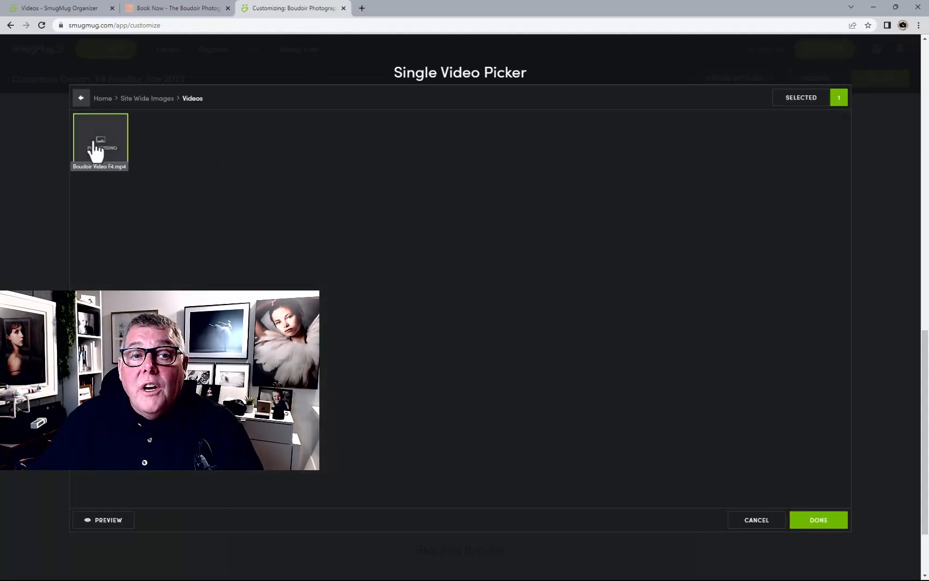
click(819, 520)
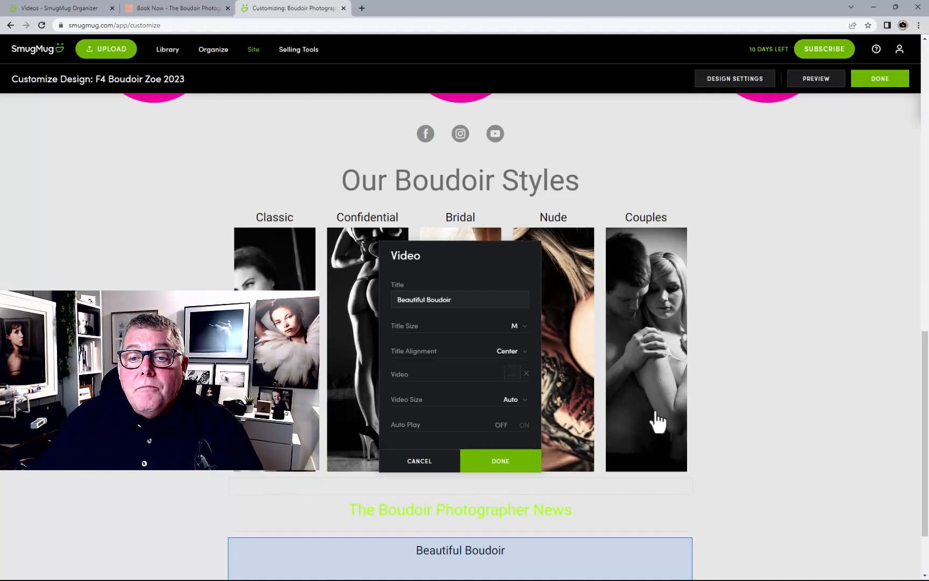
Try to save the Beautiful Boudoir video block, and then discard it from the homepage
scroll(747, 359, down, 2)
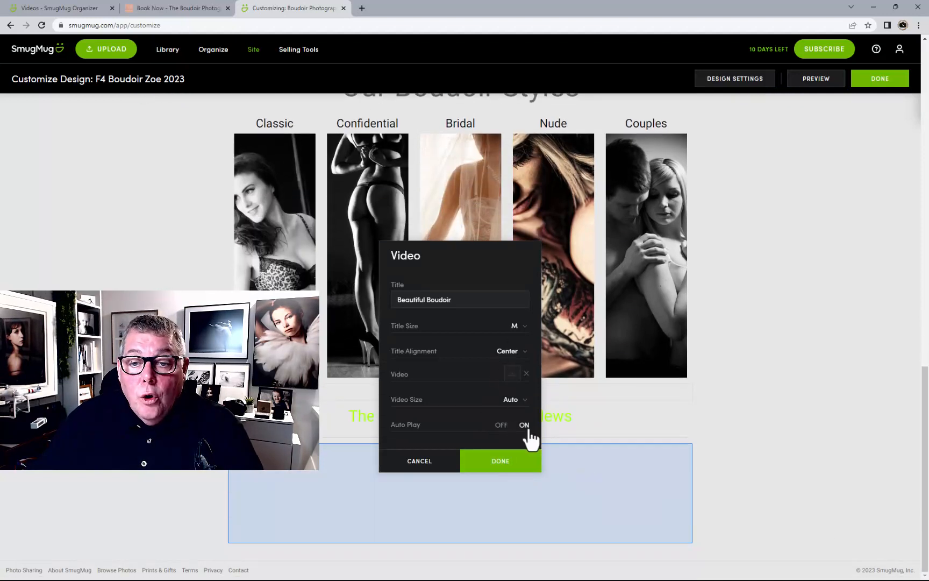
click(503, 464)
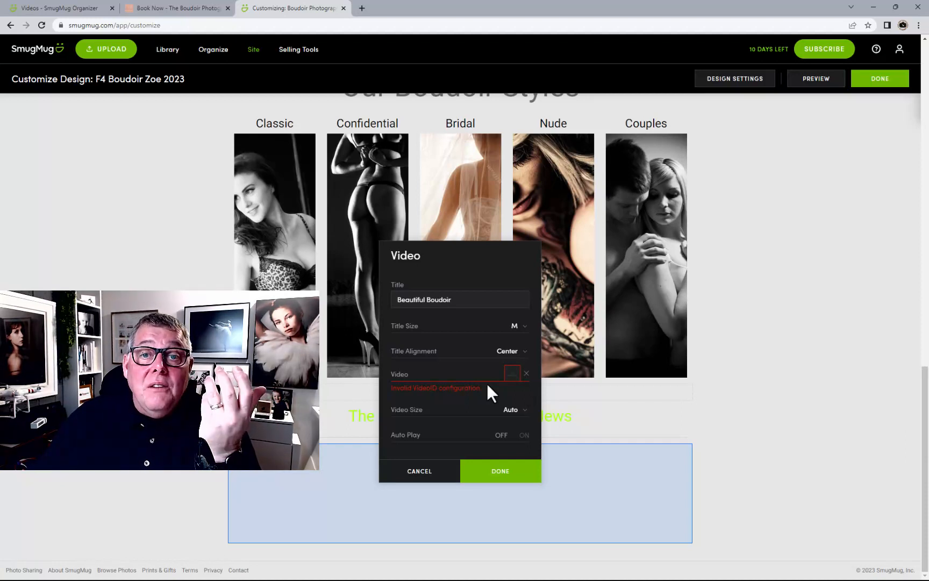
click(428, 475)
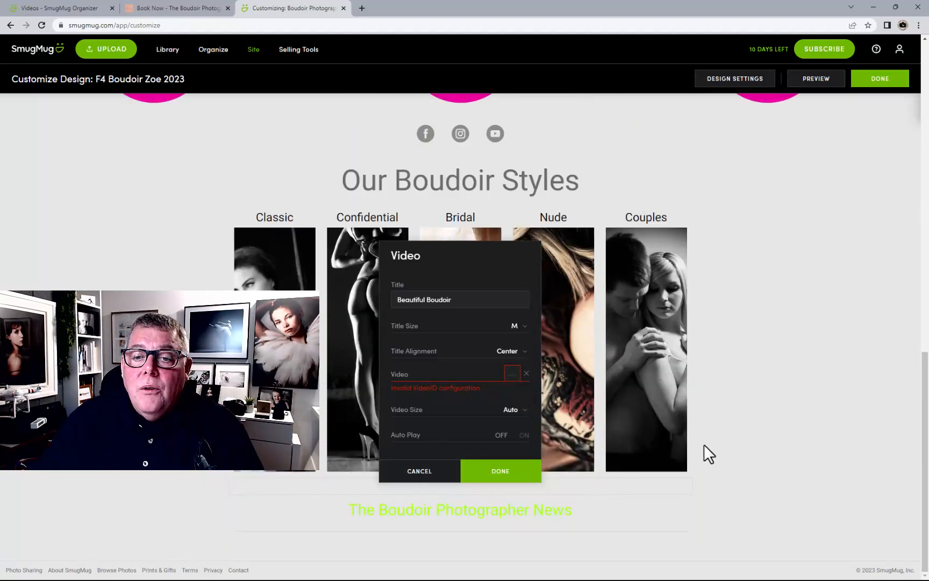
click(443, 466)
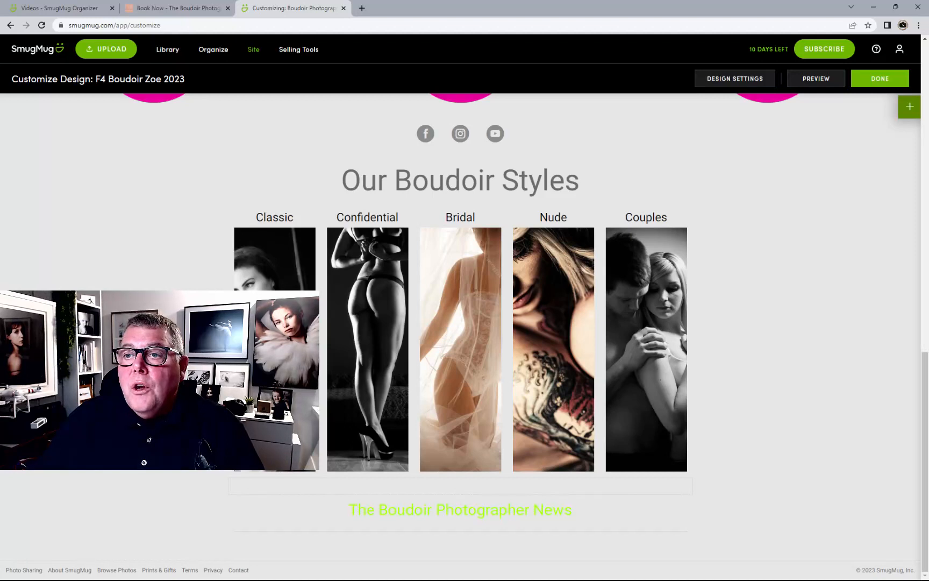
Add a text block reading Beautiful Boudoir Videos below the separator under the news heading
click(910, 110)
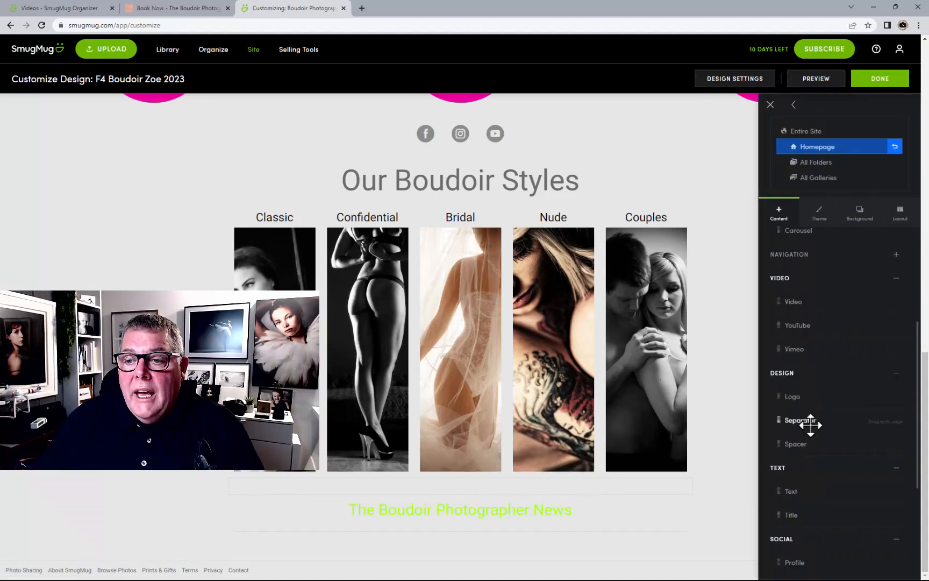
scroll(811, 425, down, 3)
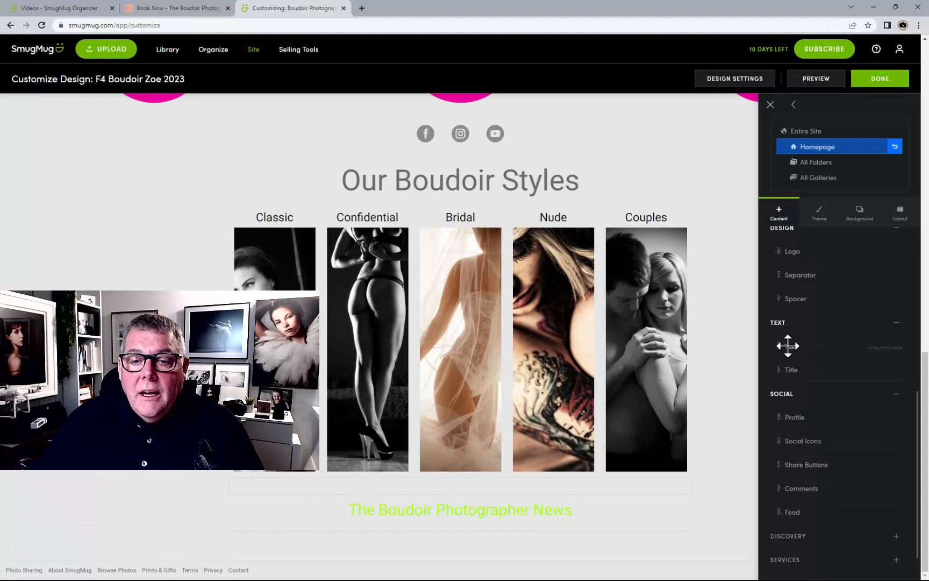
drag(787, 346, 459, 575)
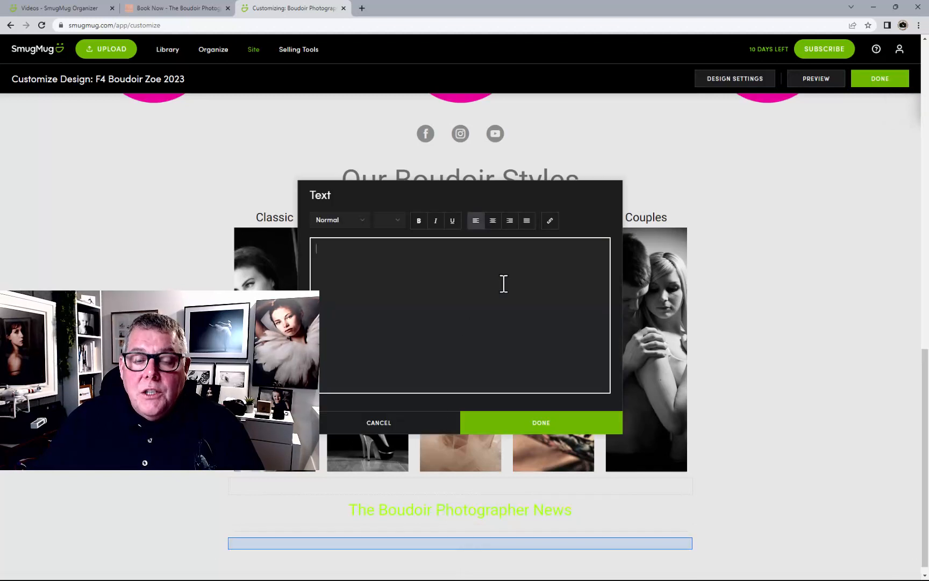
text(Beautiful Boudoir Videos)
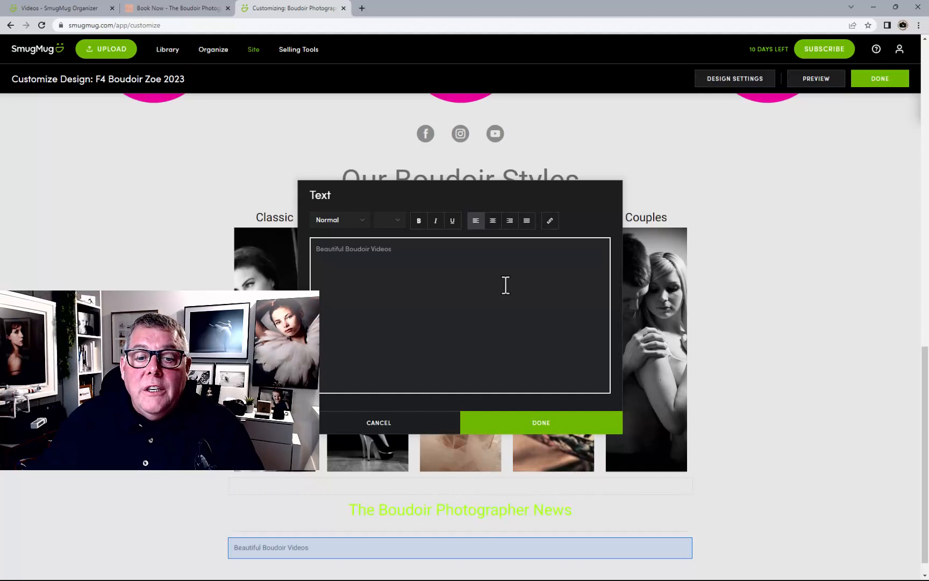
click(481, 428)
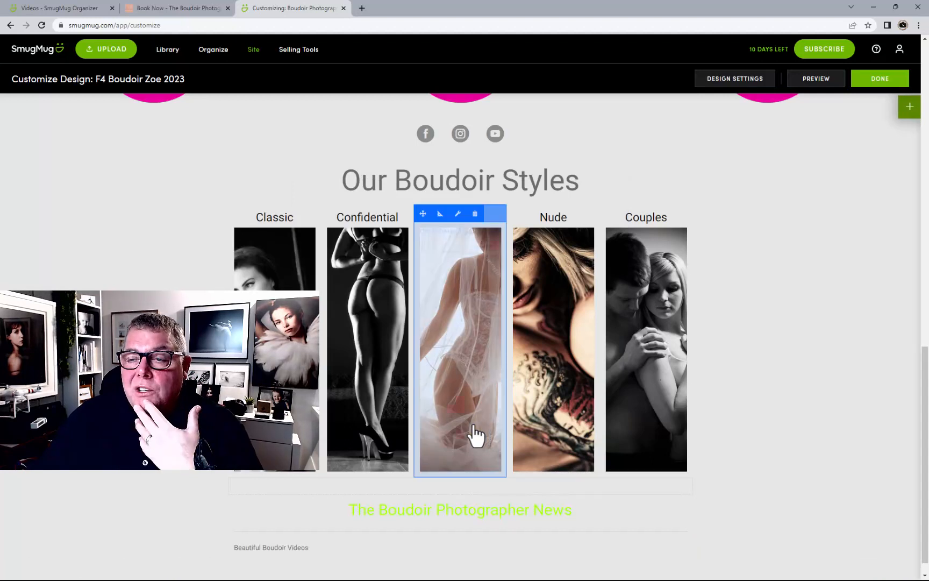
Add another separator to the homepage and place it below the Beautiful Boudoir Videos text
click(908, 108)
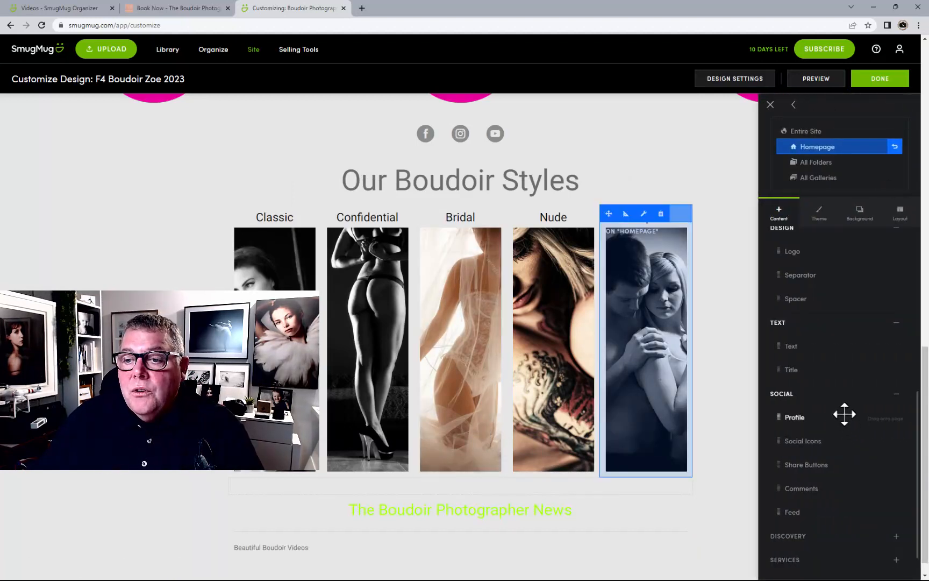
scroll(844, 414, up, 2)
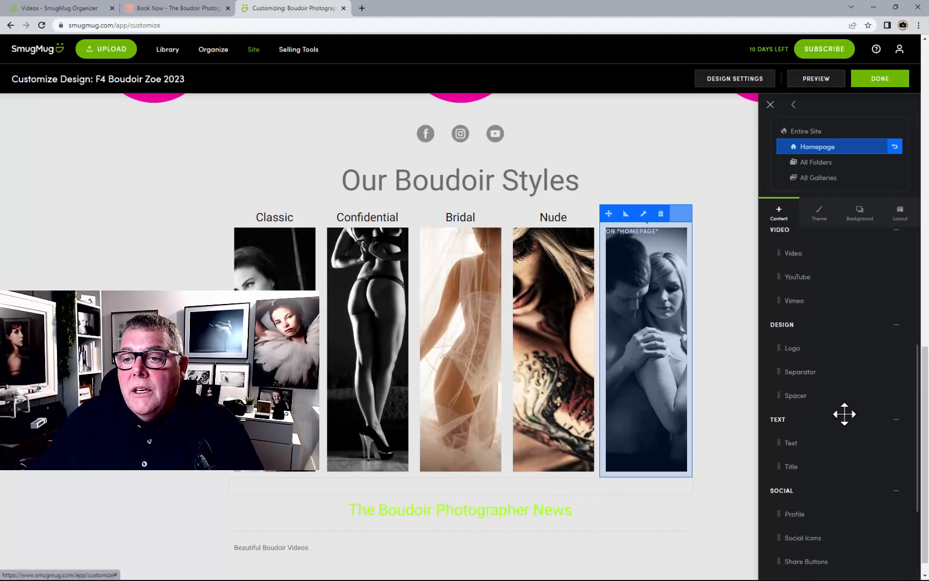
drag(798, 370, 469, 575)
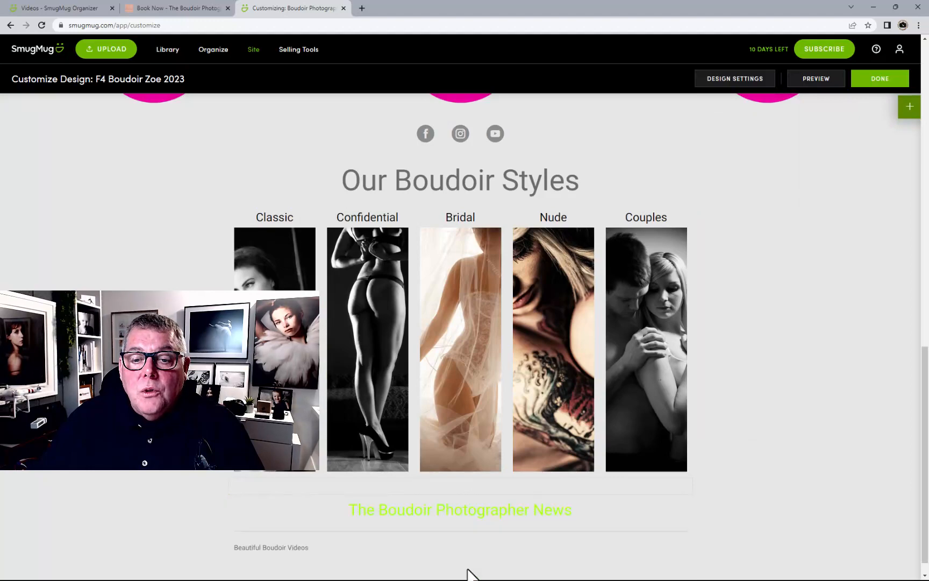
mouse_move(239, 525)
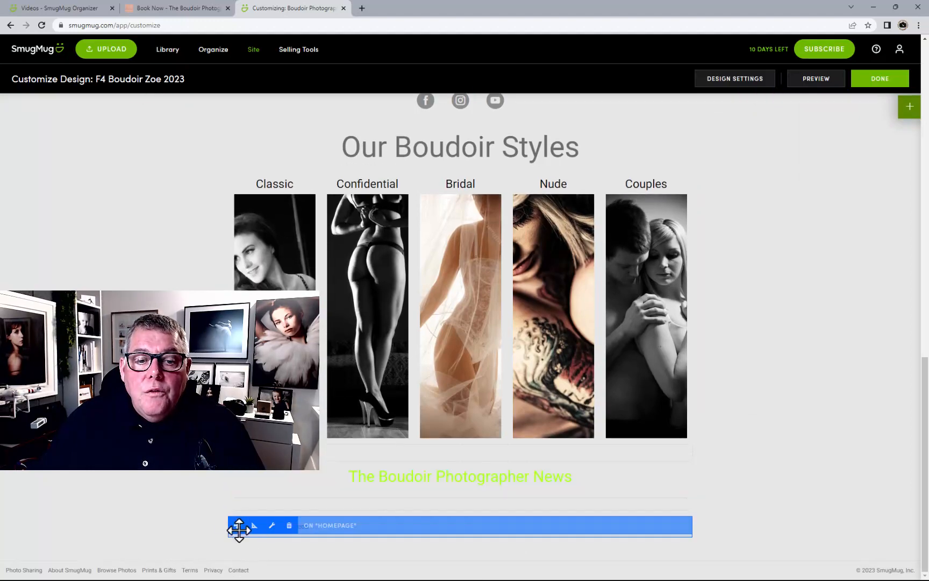
drag(238, 524, 464, 539)
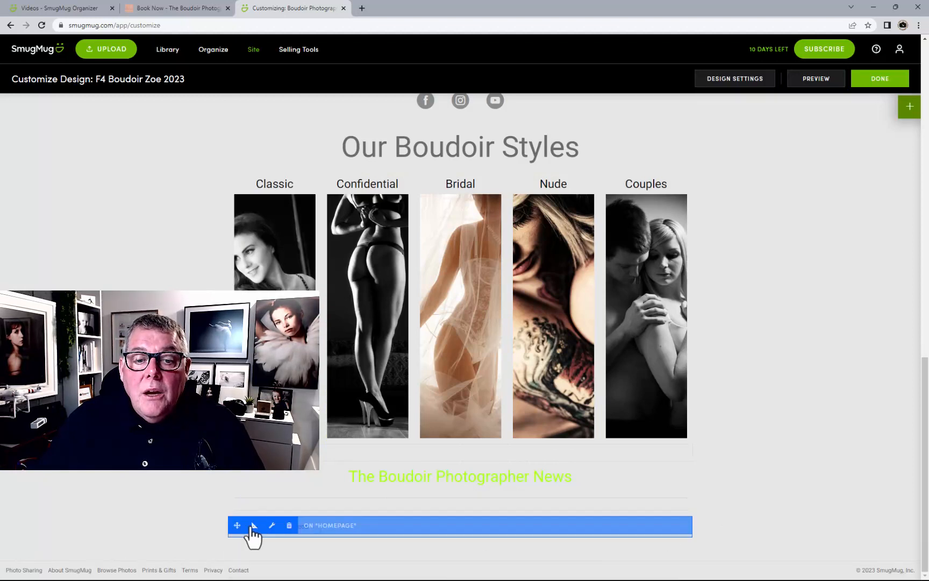
mouse_move(235, 509)
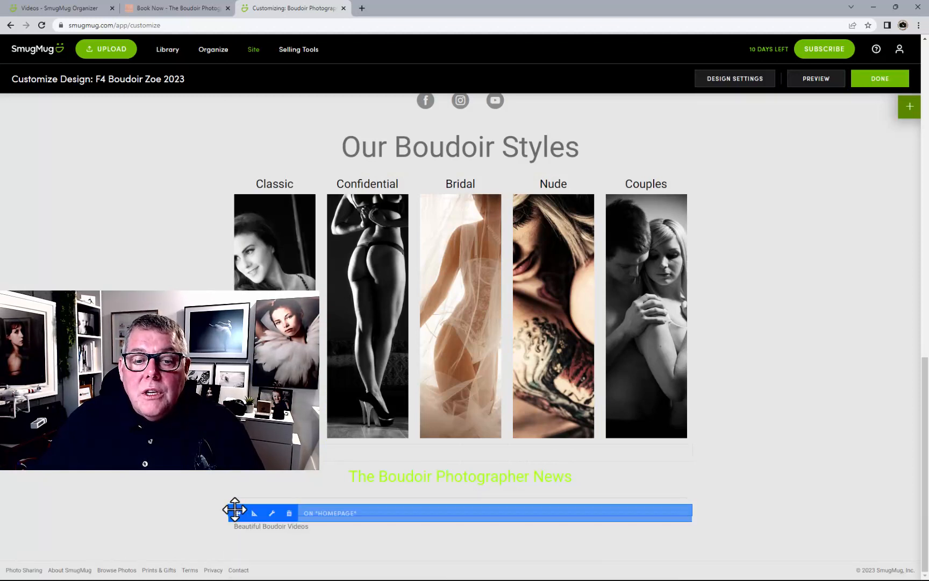
drag(235, 510, 468, 569)
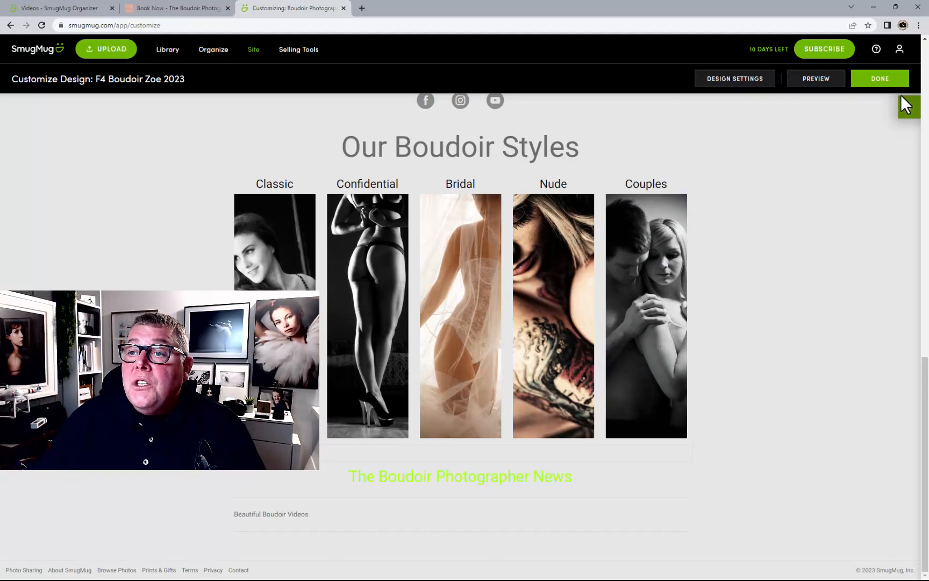
Add a slideshow block to the homepage below the separator under the Beautiful Boudoir Videos text
click(911, 111)
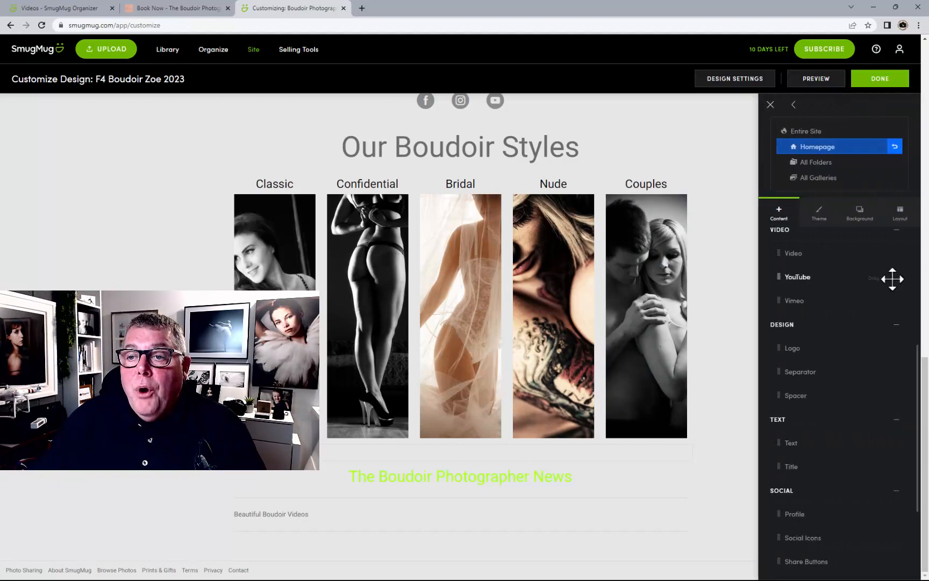
scroll(820, 339, up, 5)
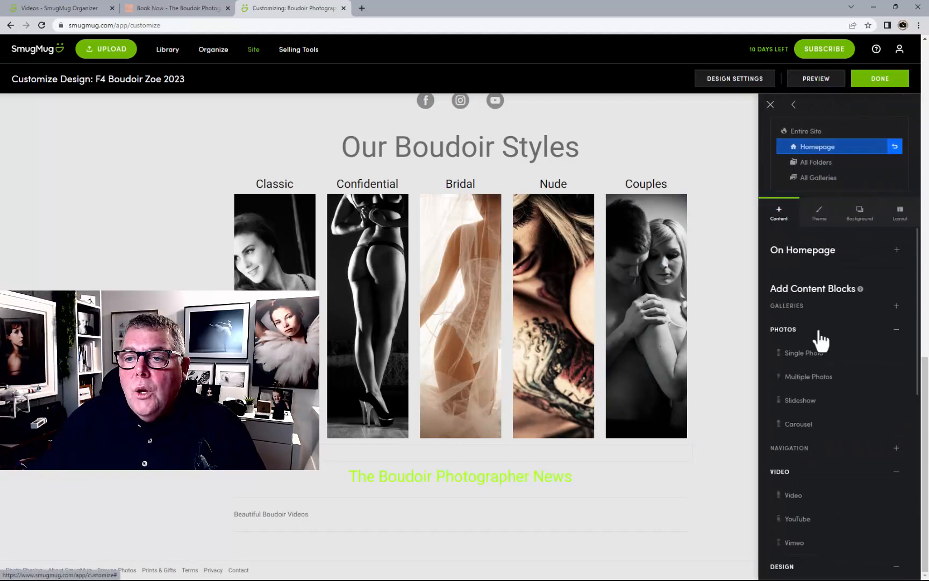
scroll(822, 340, down, 1)
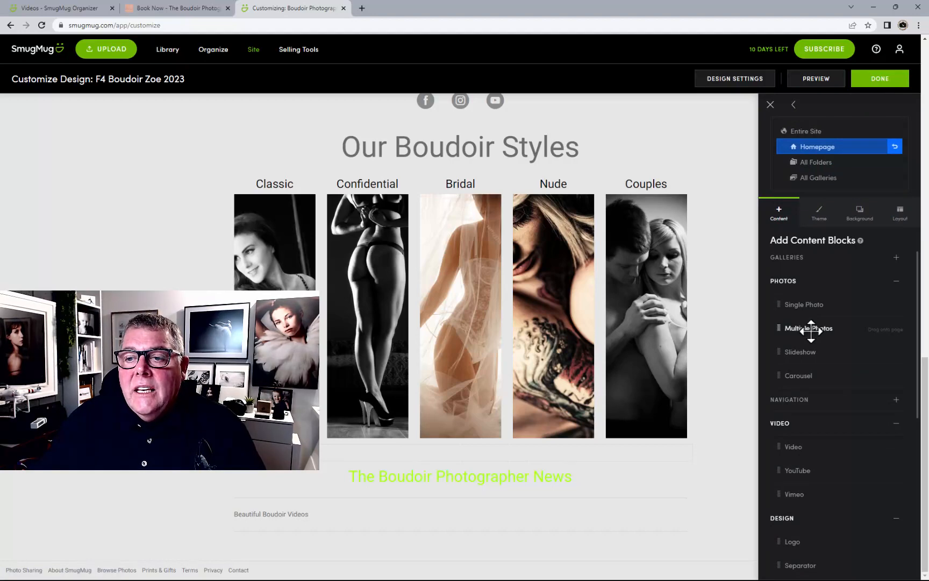
drag(798, 354, 465, 566)
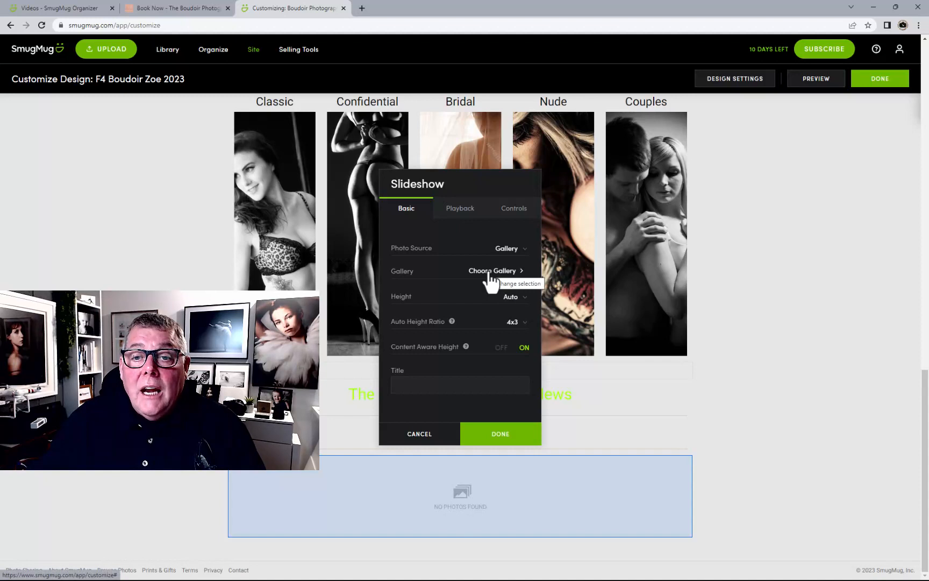
Choose the Portfolio 23 gallery from the Images and Portfolio folder as the slideshow's photo source
click(491, 271)
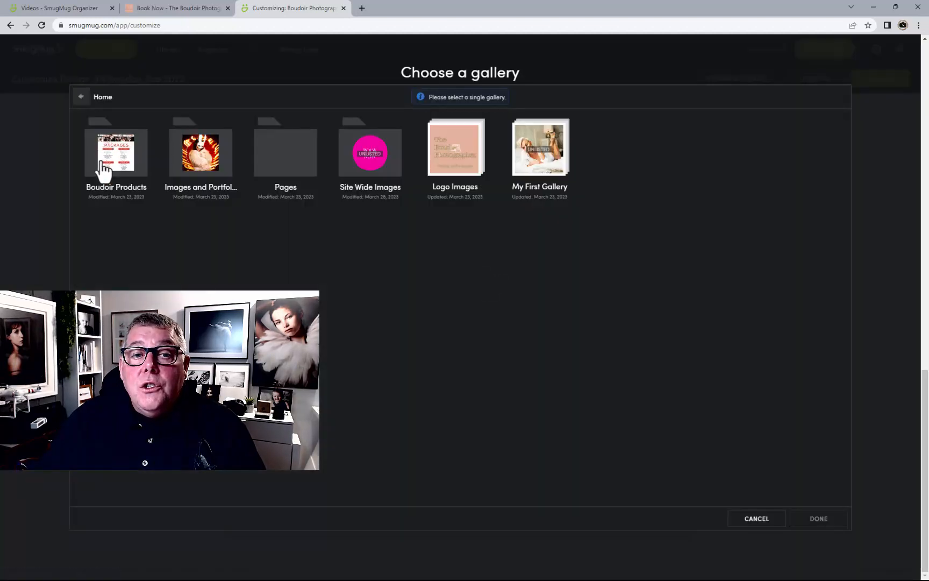
click(202, 155)
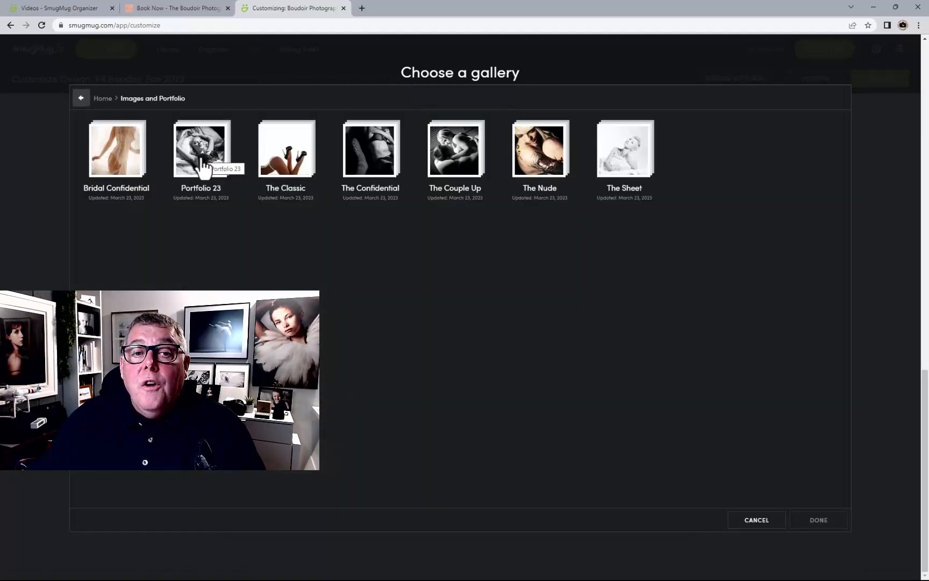
click(203, 168)
click(820, 521)
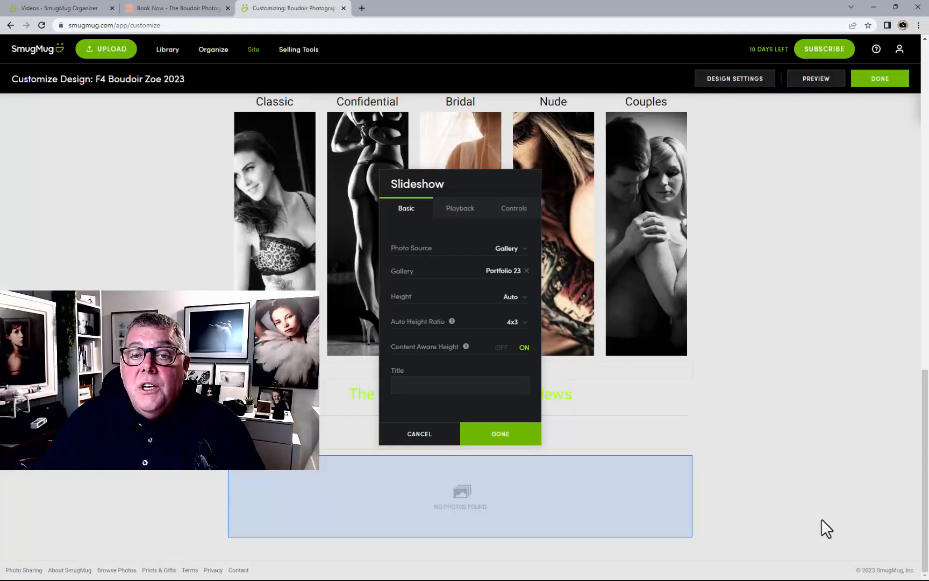
Title the slideshow Beautiful Boudoir For All Women and set the title alignment to Center
scroll(815, 461, down, 2)
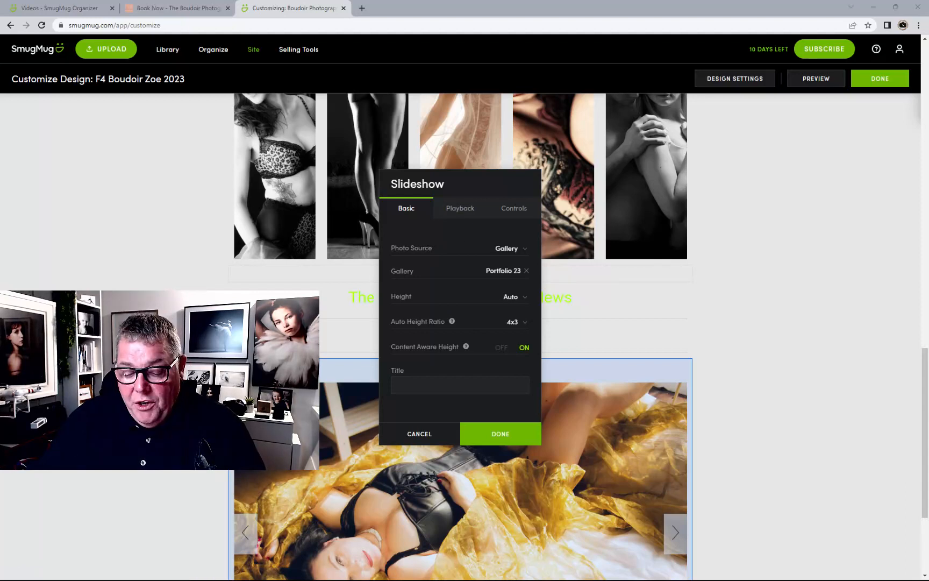
click(430, 387)
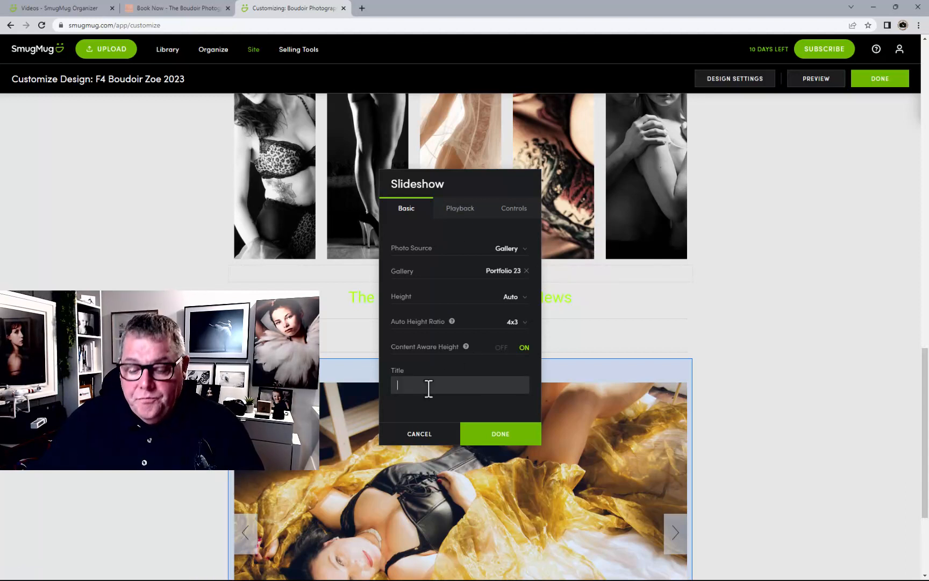
text(Beautiful Boudoir For All Women)
scroll(462, 372, down, 1)
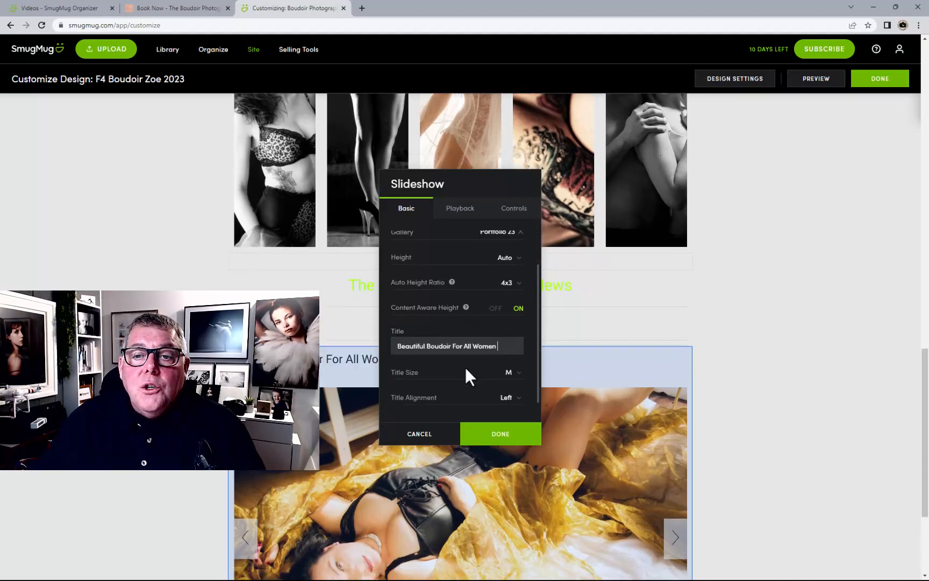
scroll(465, 367, down, 3)
click(506, 399)
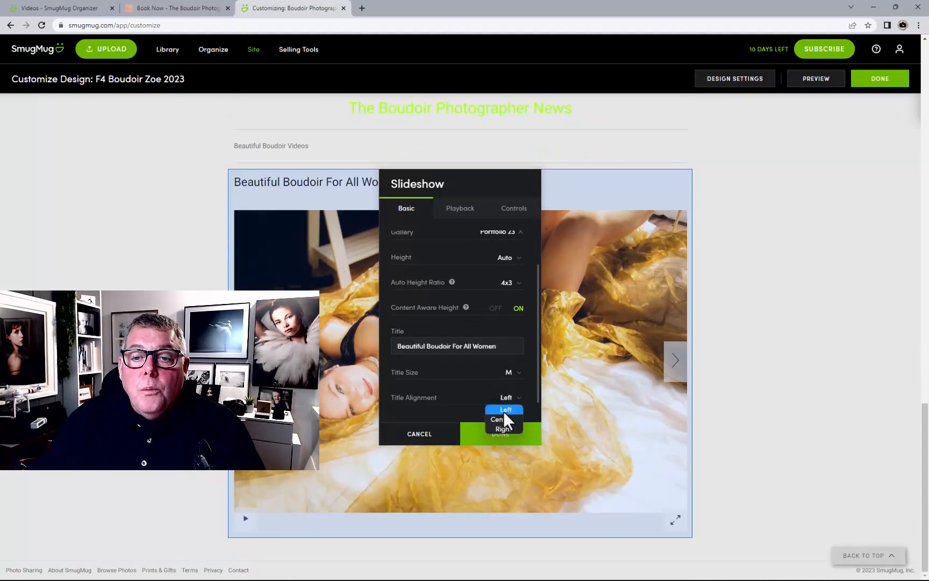
click(500, 419)
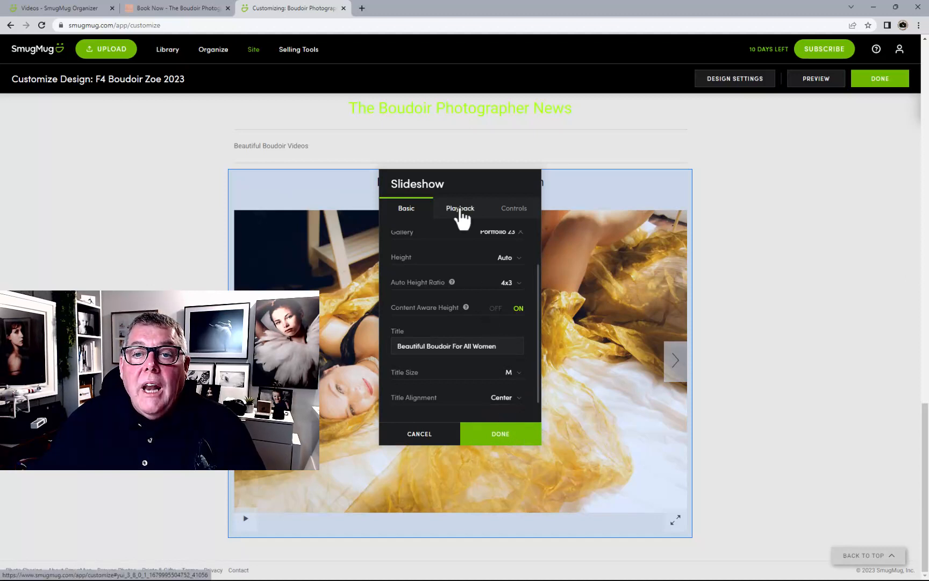
Set the slideshow's splash image to the fourth photo, a black-and-white portrait, in the Portfolio 23 gallery
click(460, 210)
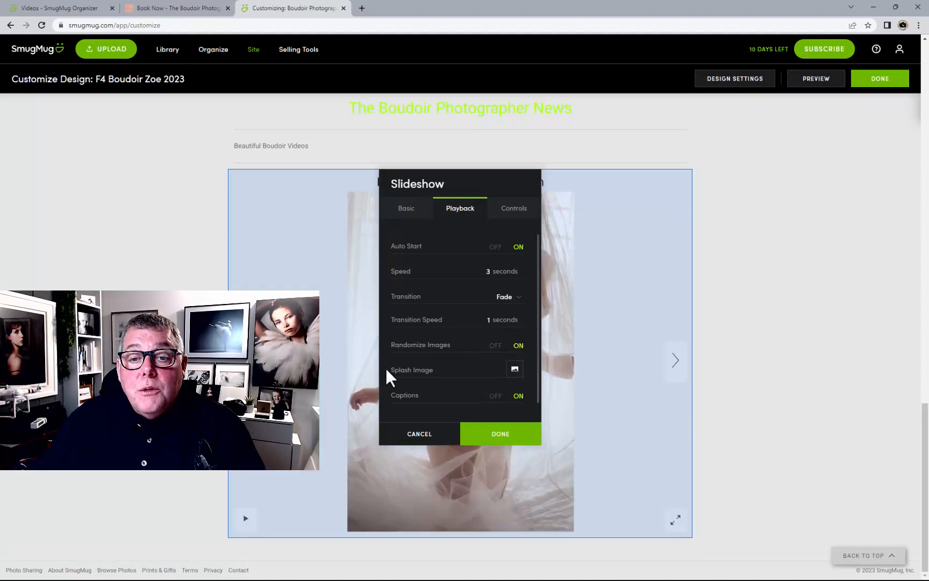
click(514, 370)
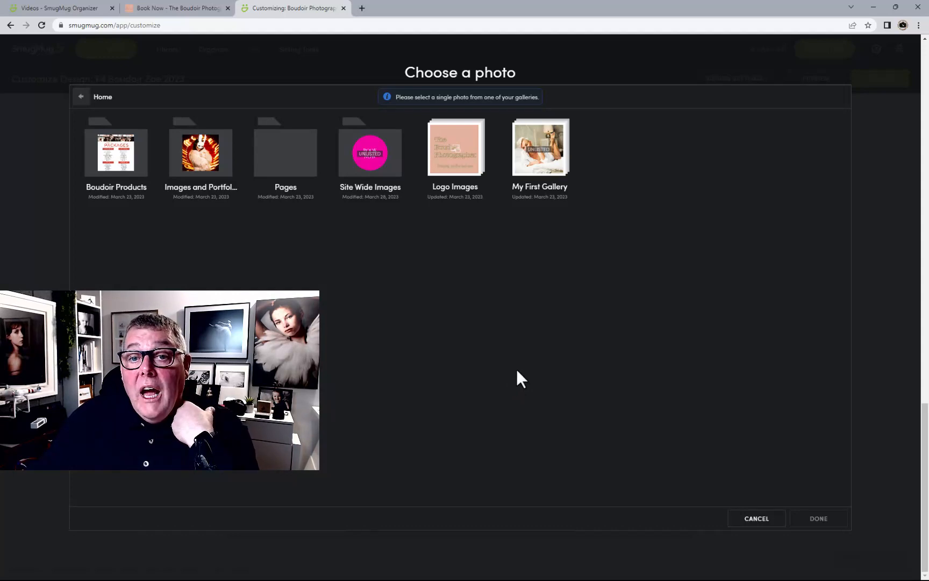
click(196, 174)
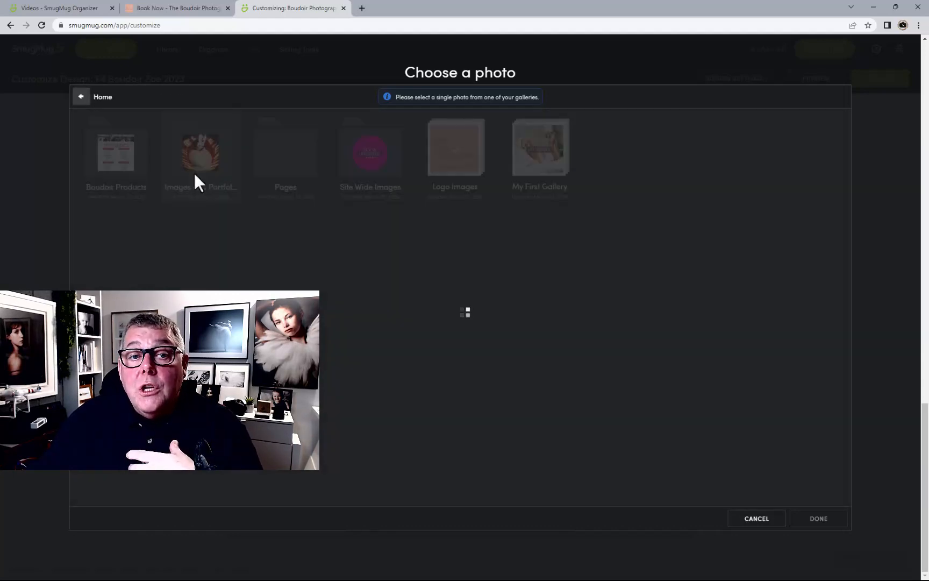
click(196, 173)
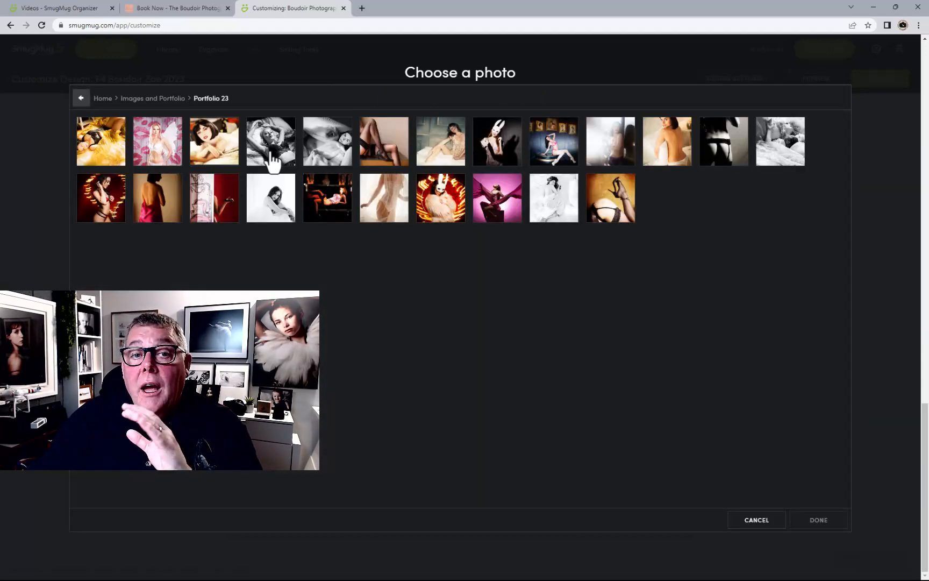
click(270, 154)
click(817, 524)
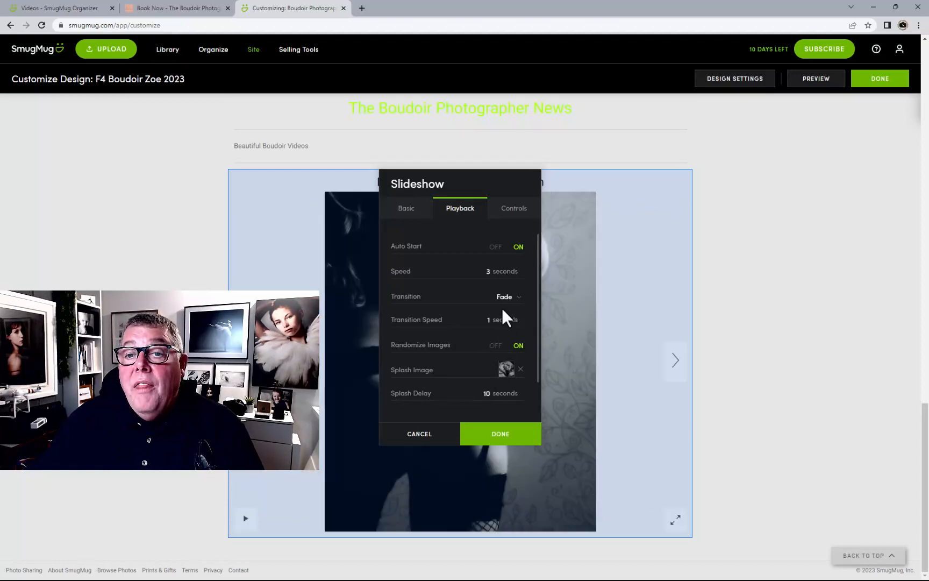
Turn off the slideshow's Play Button and Fullscreen Button controls
click(501, 209)
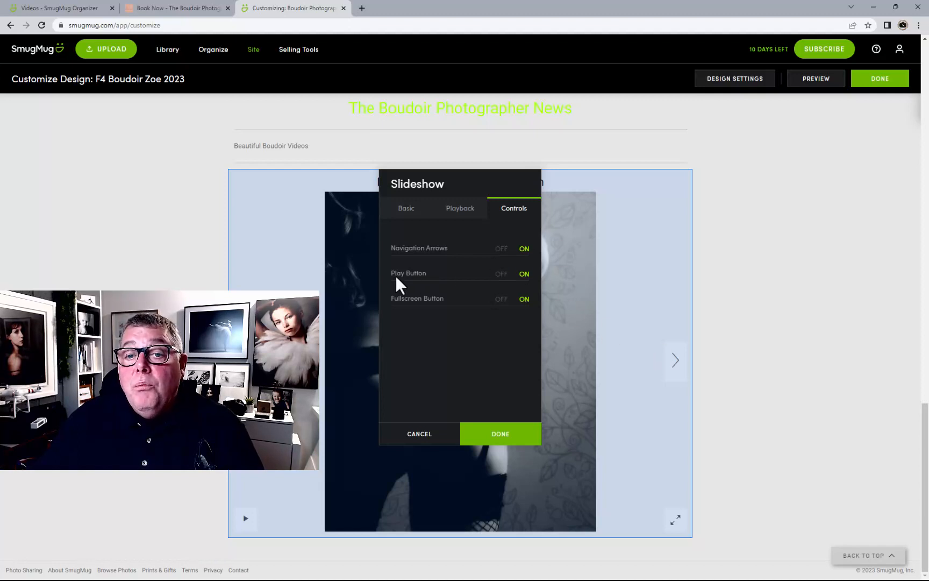
click(501, 274)
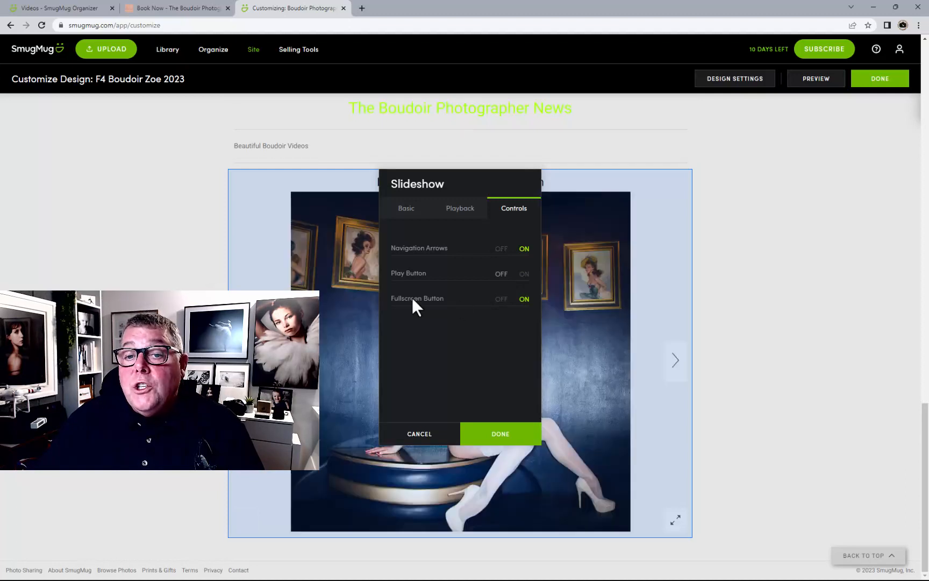
click(504, 301)
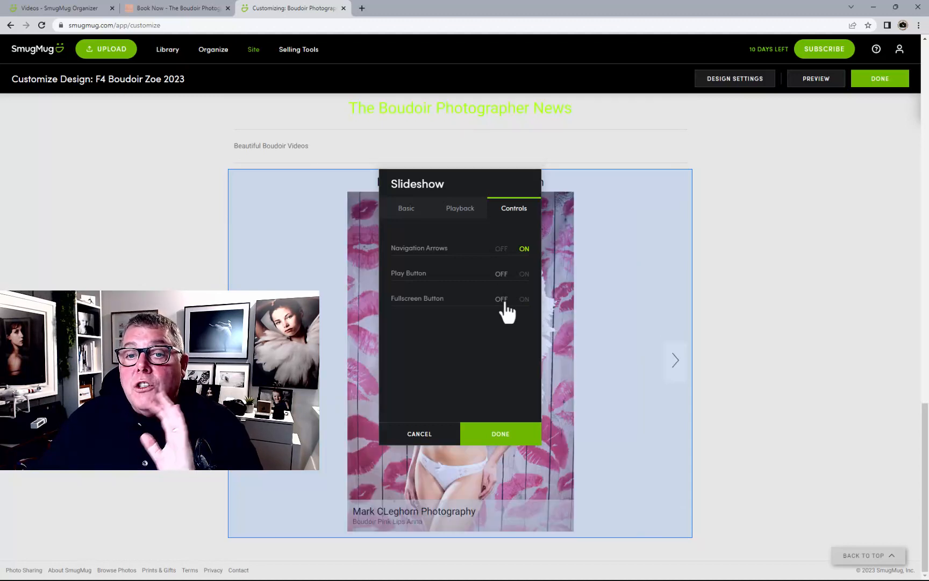
Turn off the slideshow's captions, review its basic settings and save the block
click(458, 210)
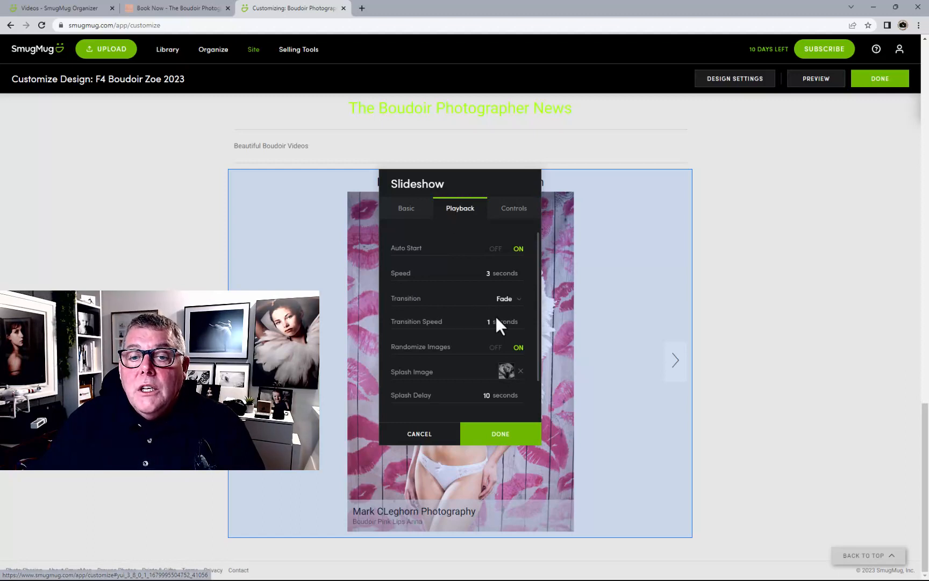
scroll(494, 316, down, 1)
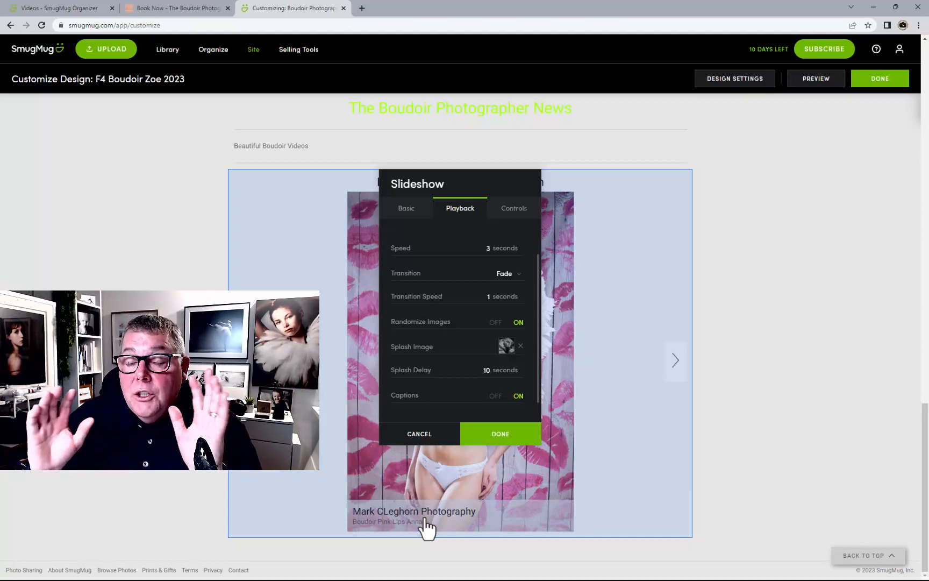
click(496, 396)
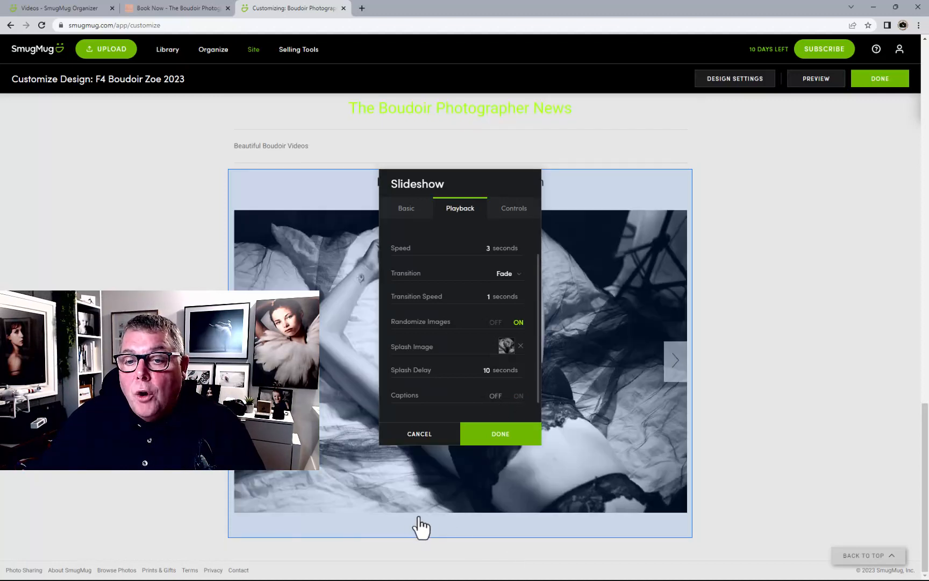
click(401, 215)
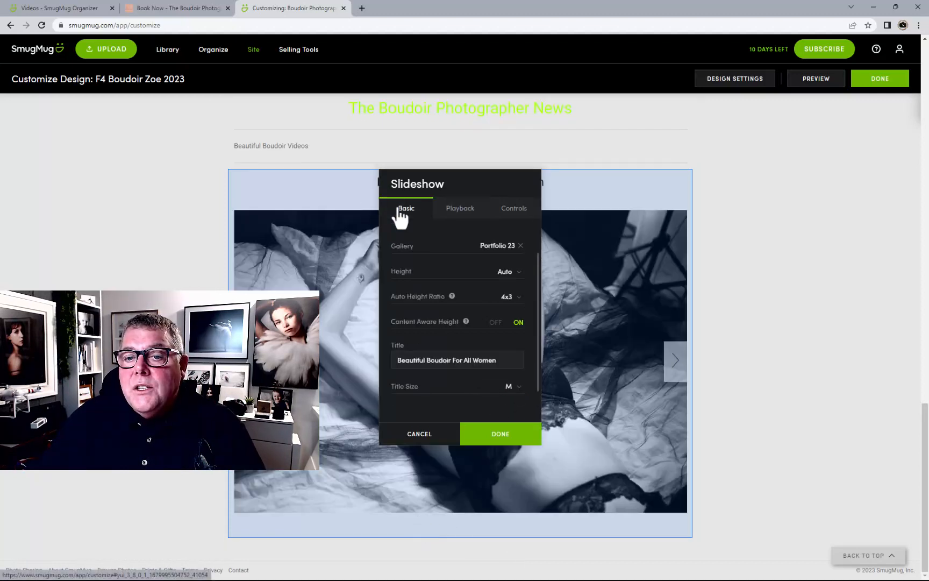
scroll(487, 307, down, 1)
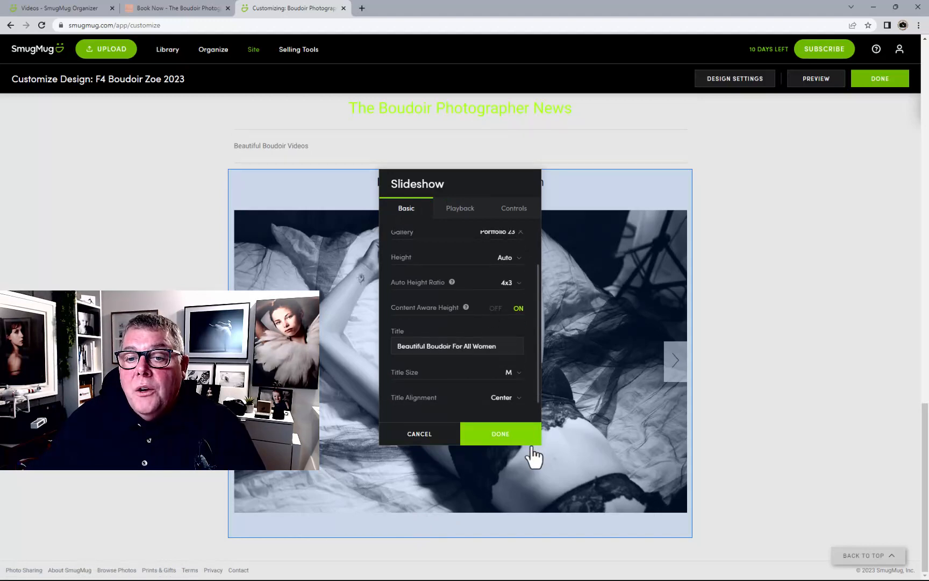
click(500, 434)
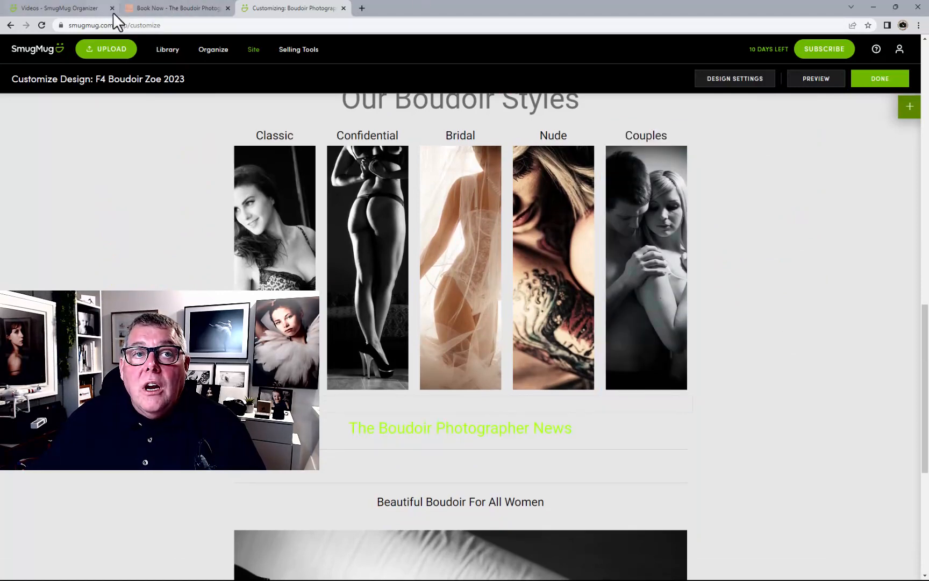
Reload the Videos gallery in the SmugMug Organizer tab to check the uploaded video, and return to the customizer tab
click(79, 8)
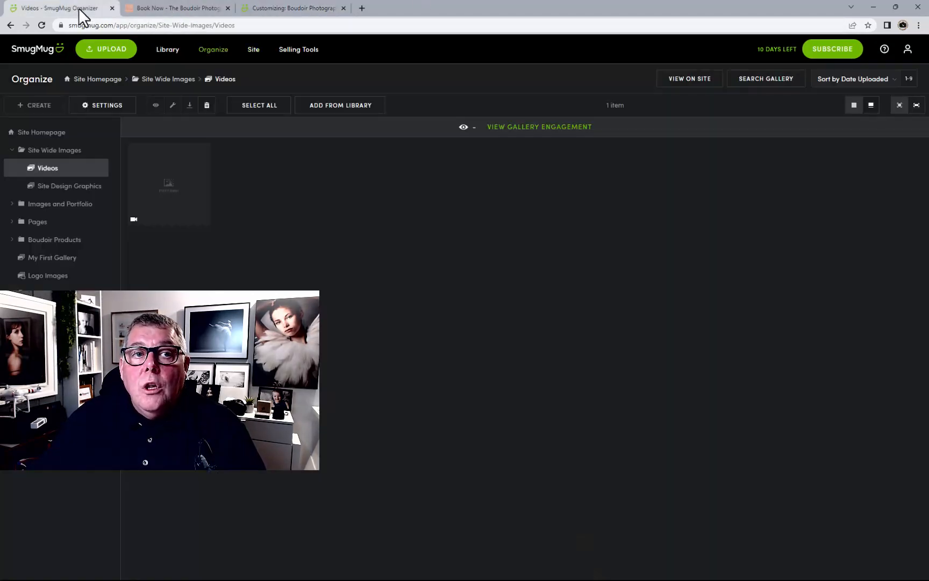
click(41, 25)
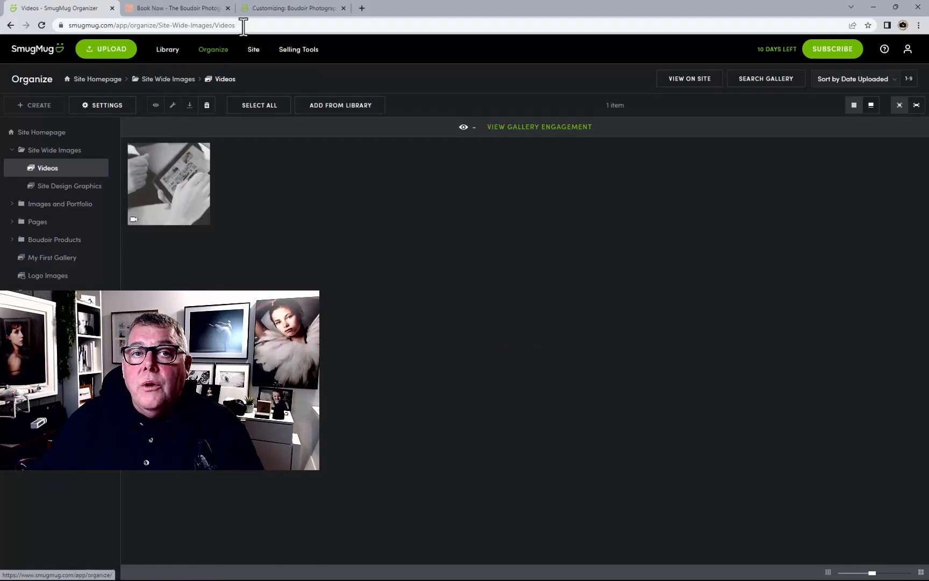
click(281, 13)
Copy the Beautiful Boudoir Videos text from its text block and remove that block from the homepage
scroll(685, 373, down, 4)
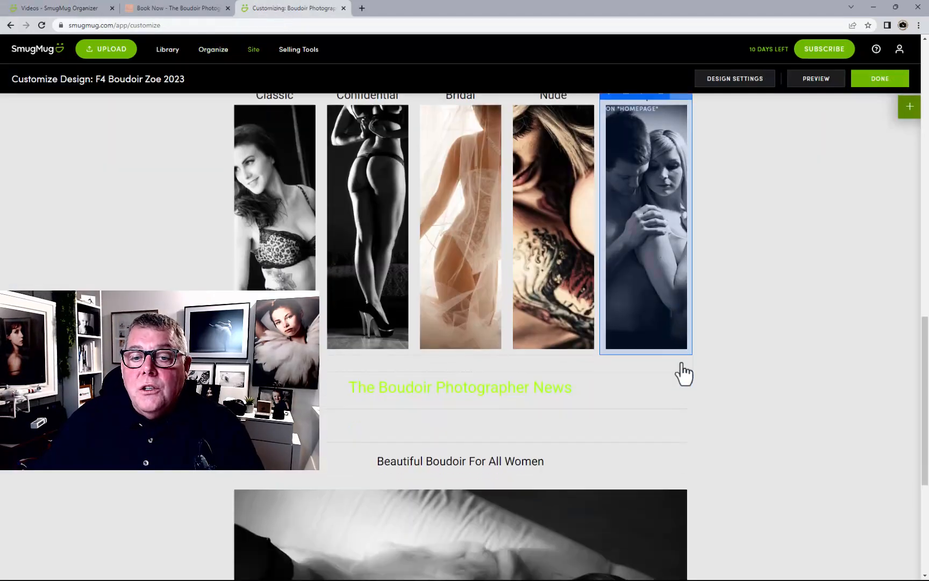
mouse_move(364, 278)
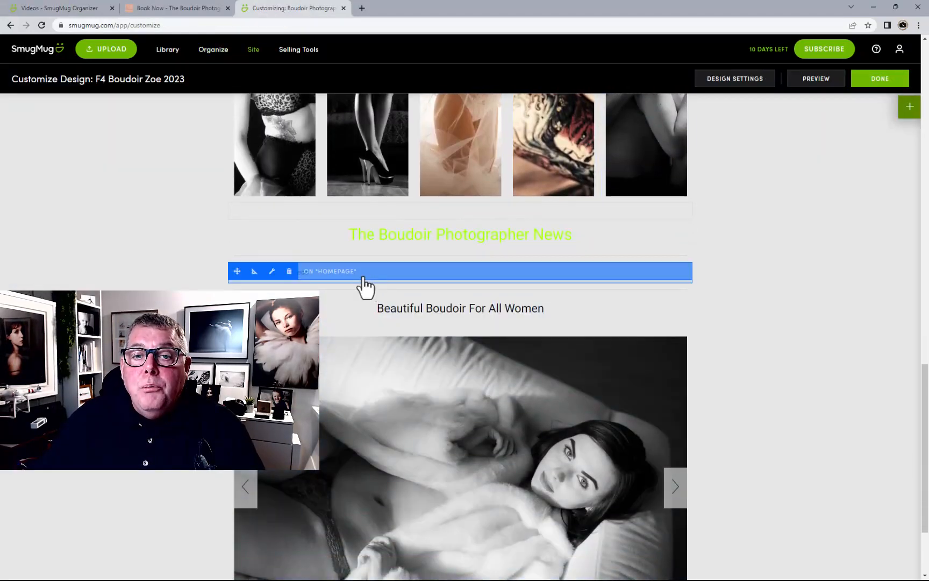
click(373, 286)
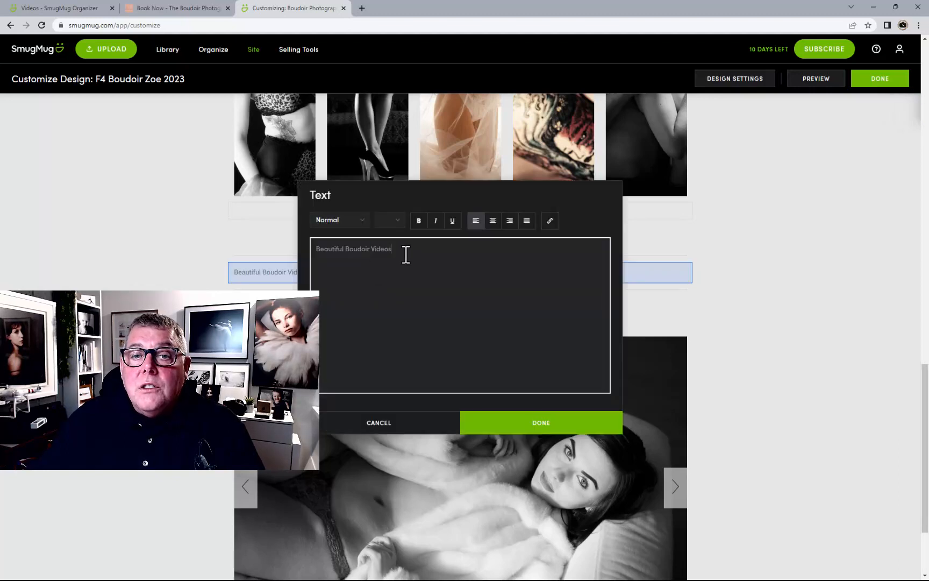
drag(405, 253, 297, 250)
key(ctrl+c)
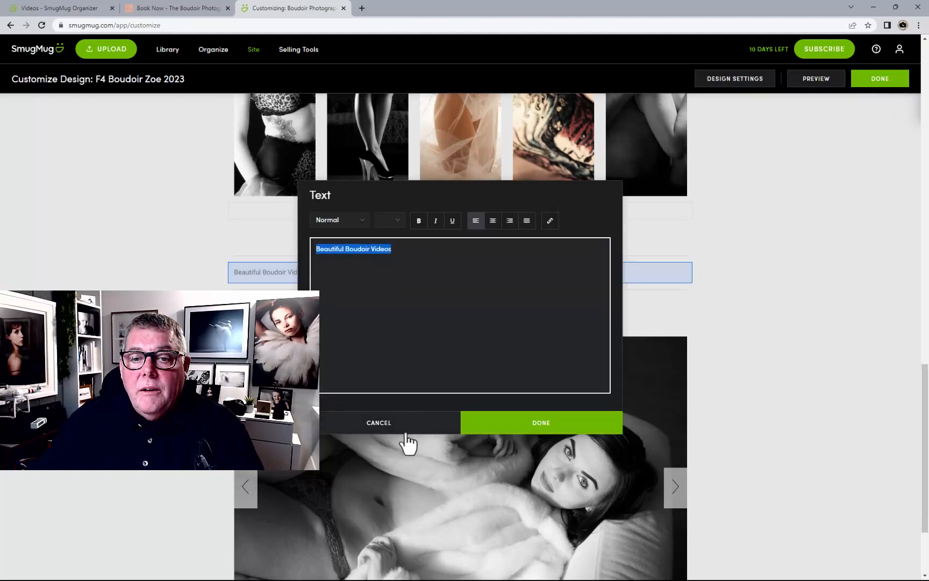
click(402, 428)
click(289, 271)
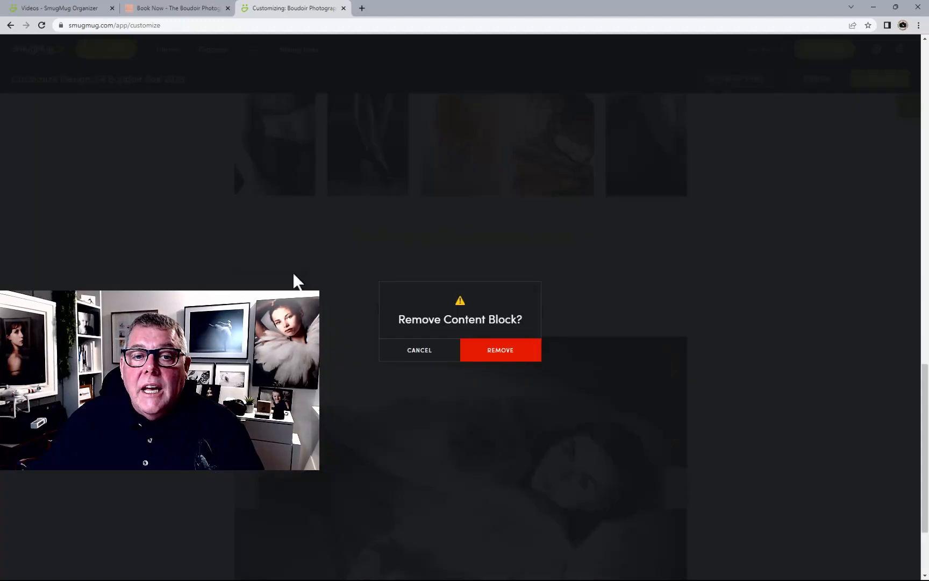
click(476, 340)
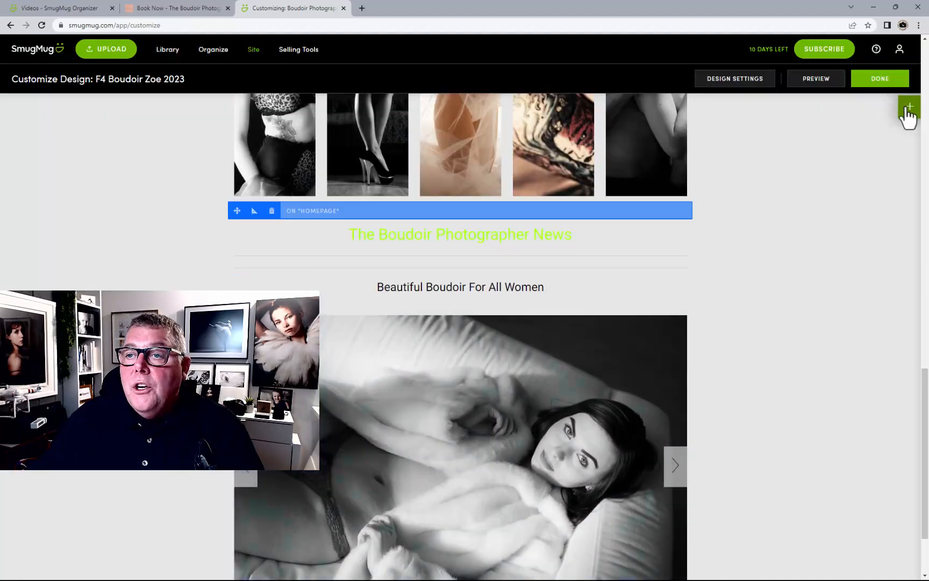
Add a Video content block below The Boudoir Photographer News heading, titled Beautiful Boudoir Videos with Center title alignment
click(906, 107)
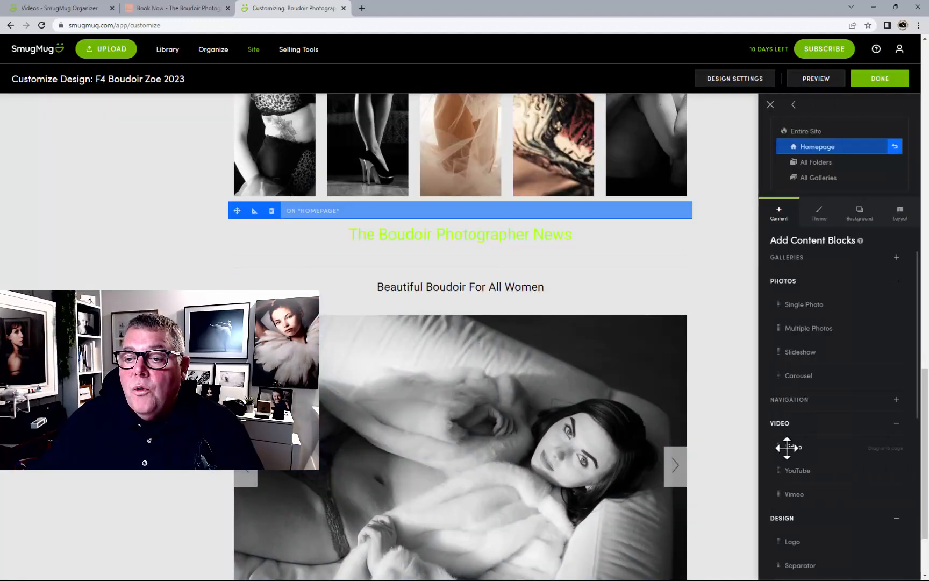
drag(788, 445, 470, 294)
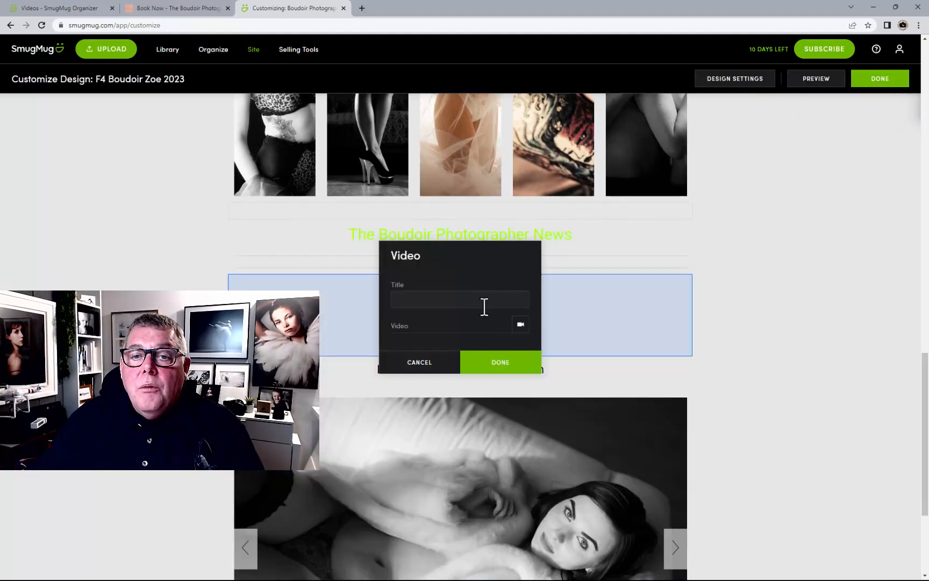
click(478, 305)
key(ctrl+v)
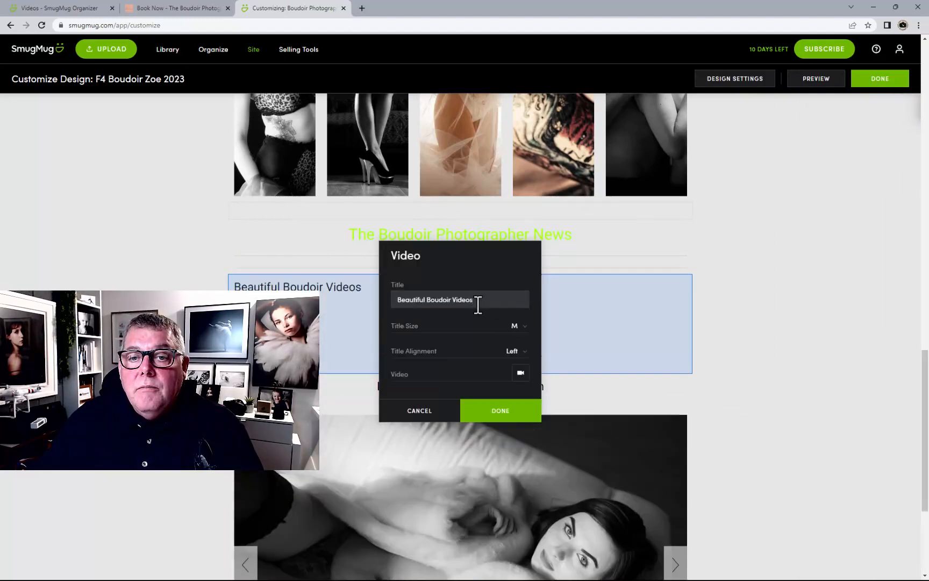
click(514, 352)
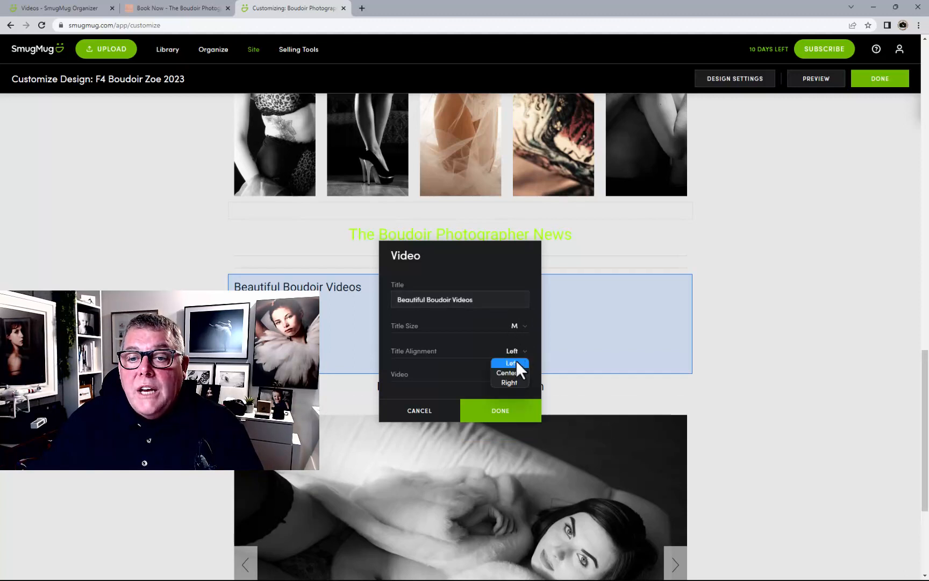
click(510, 373)
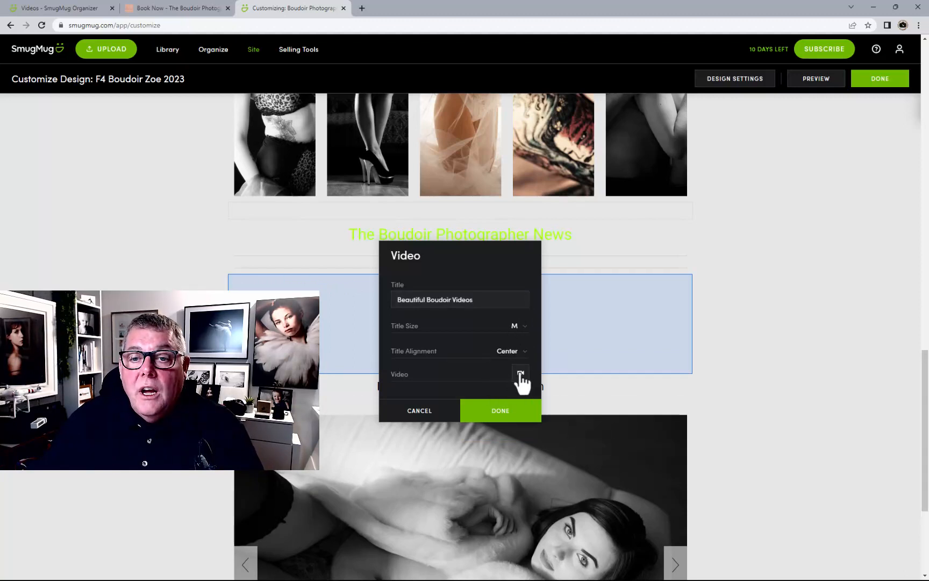
Assign the video from the Videos gallery in Site Wide Images to the block and save the block
click(522, 381)
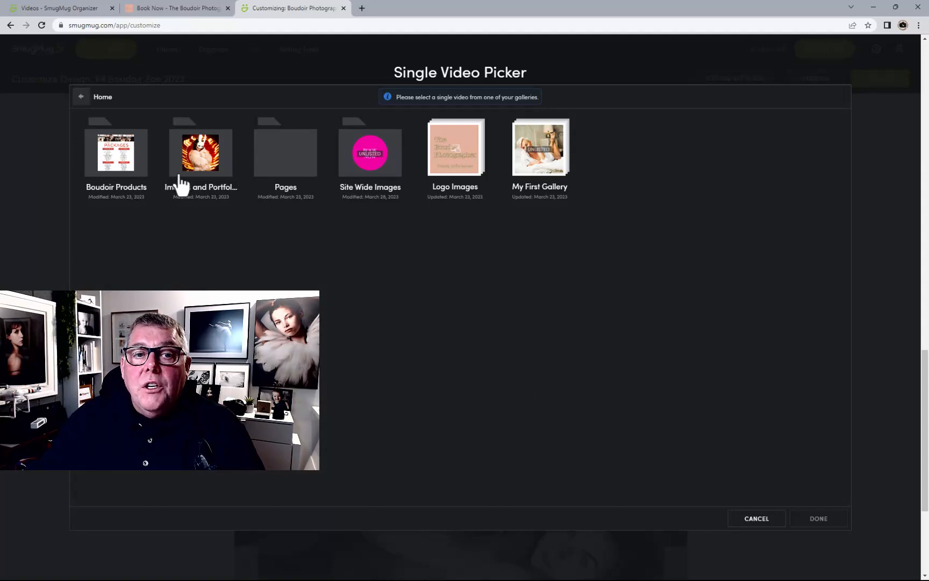
click(364, 168)
click(215, 178)
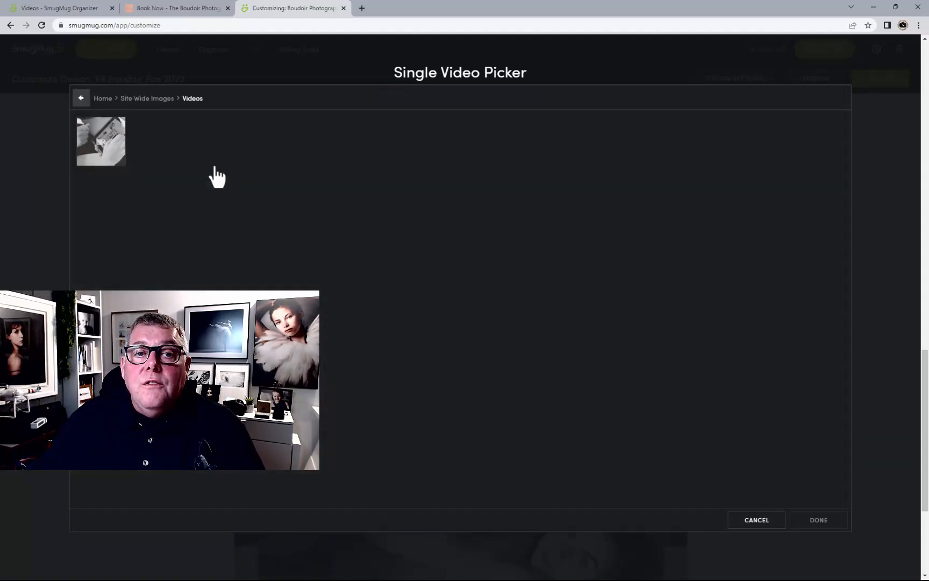
click(98, 156)
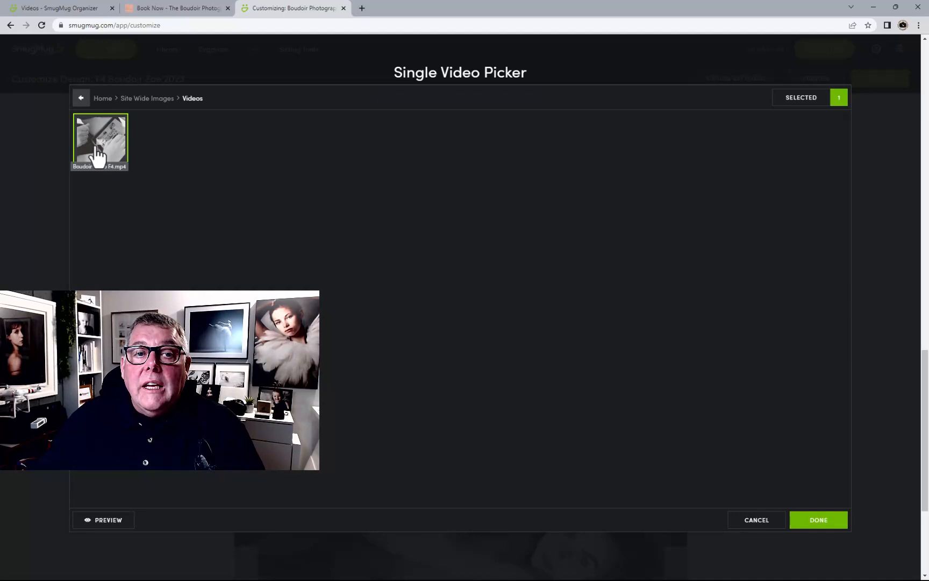
click(799, 520)
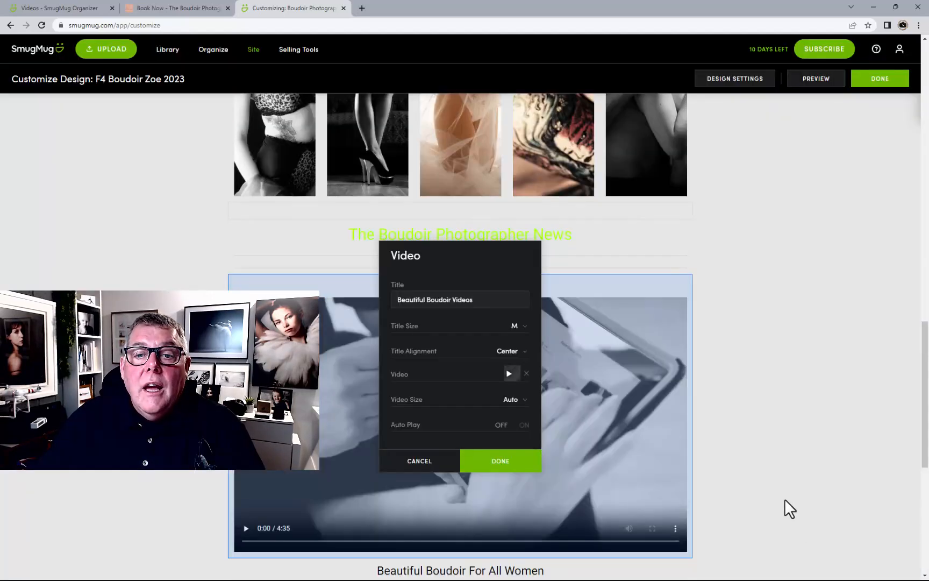
scroll(730, 407, down, 2)
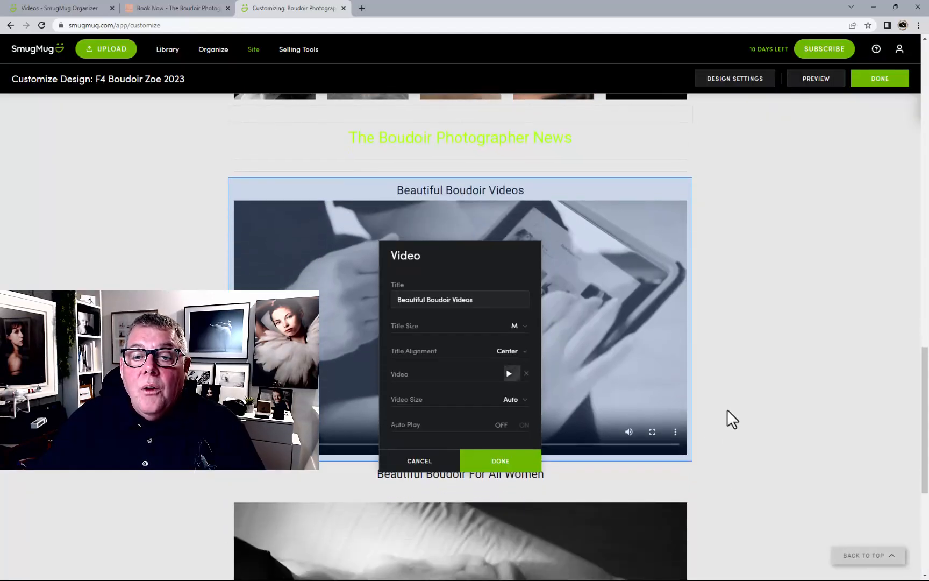
click(498, 463)
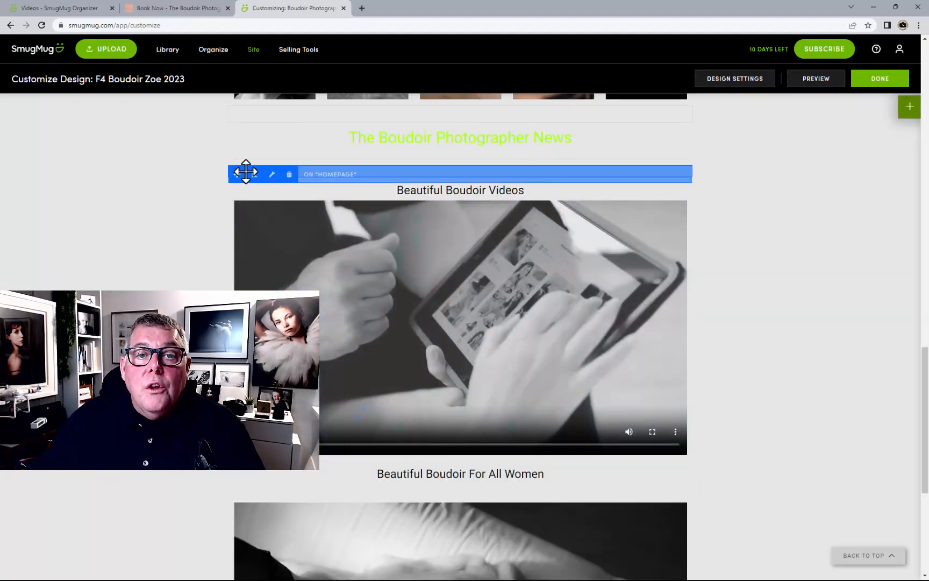
Move the video block between the two separator lines above Beautiful Boudoir For All Women and publish the homepage design
drag(236, 175, 467, 436)
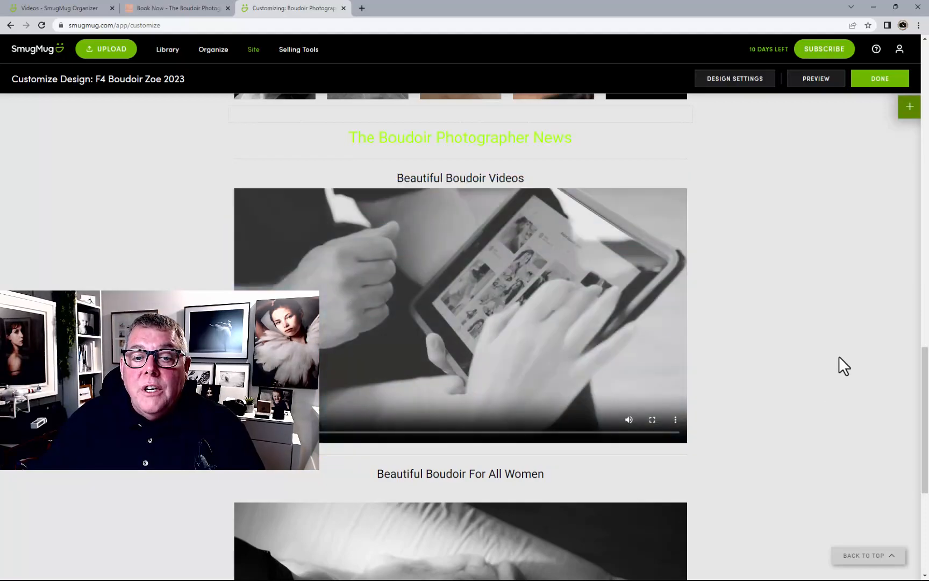
scroll(840, 357, up, 15)
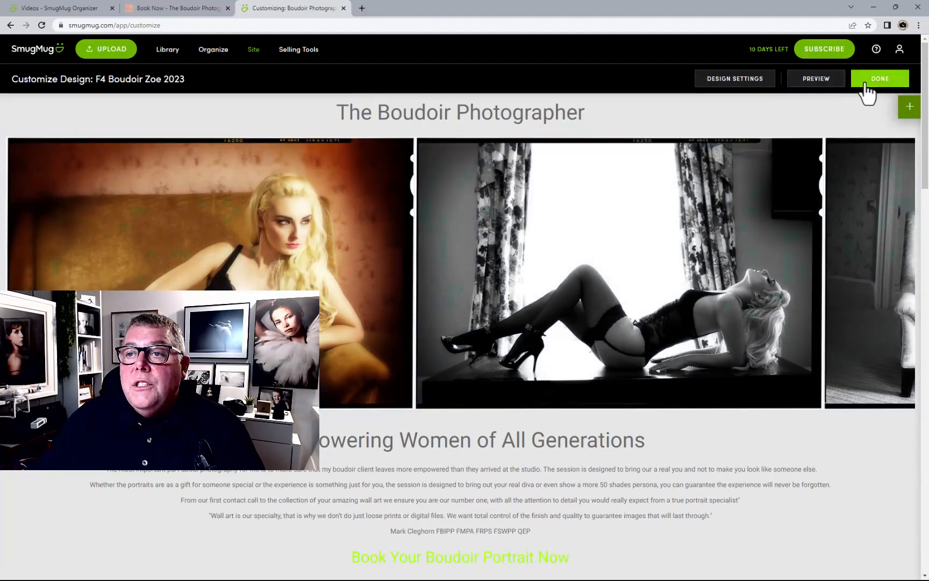
click(865, 85)
click(523, 275)
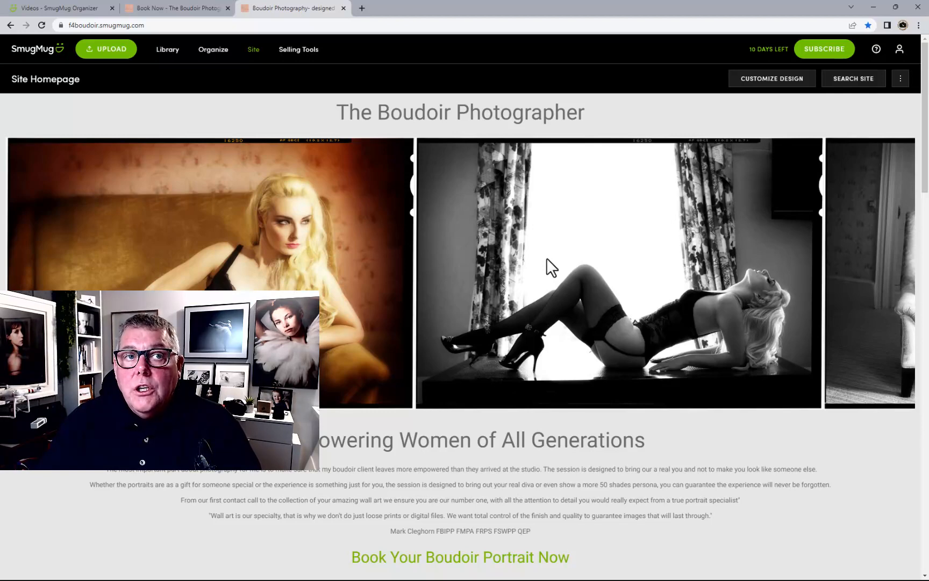
Load the site homepage from the Book Now page and review its published button circles, style photos and slideshow
click(173, 8)
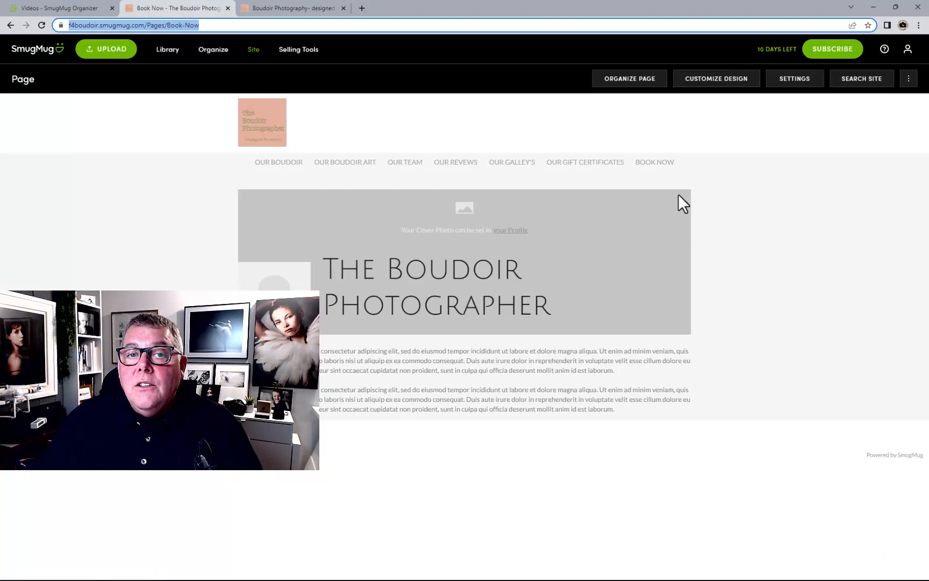
click(259, 137)
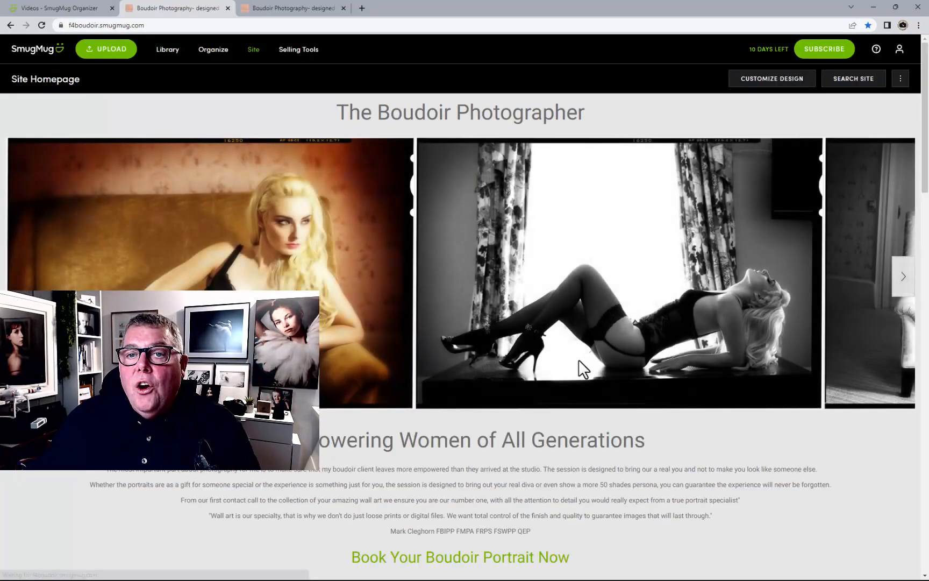
scroll(578, 359, down, 10)
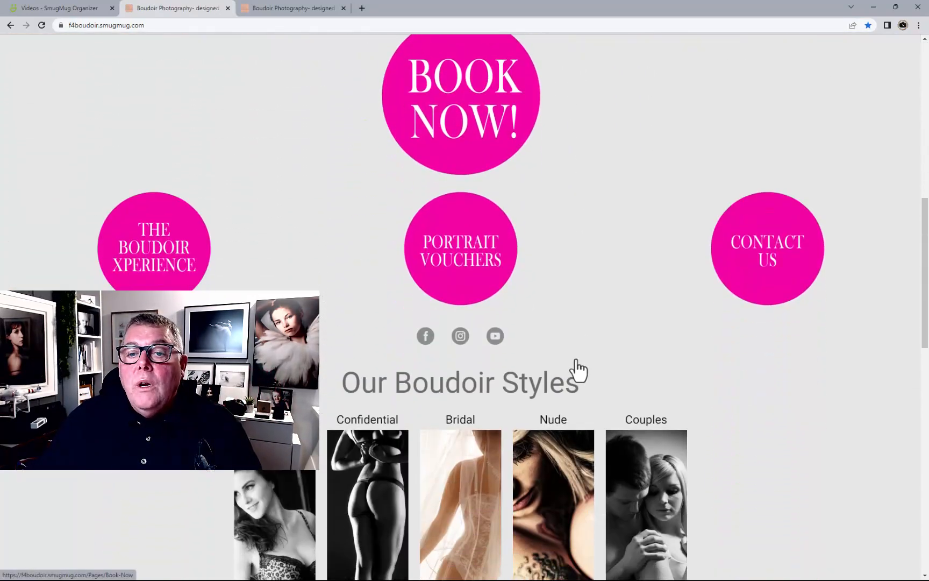
scroll(577, 359, down, 1)
scroll(577, 359, down, 10)
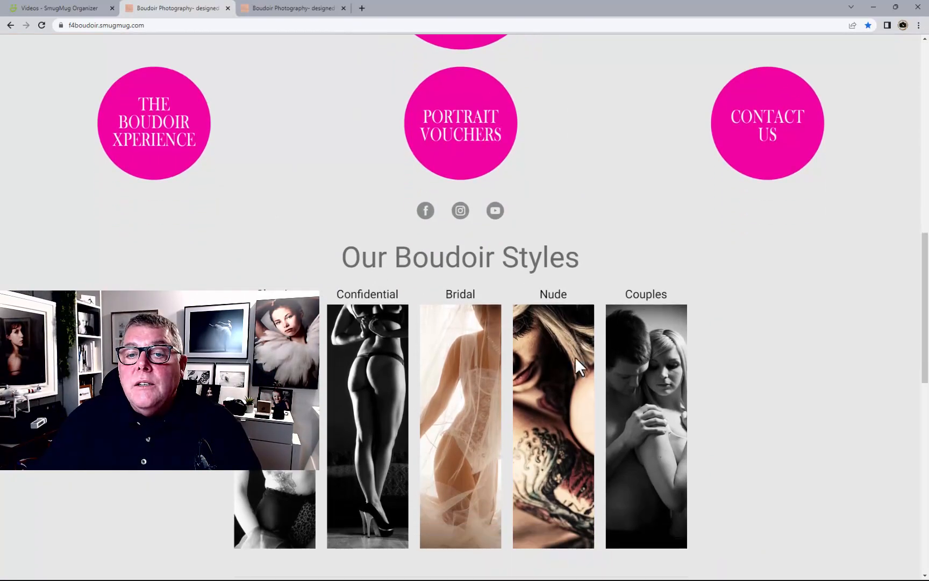
scroll(579, 369, up, 8)
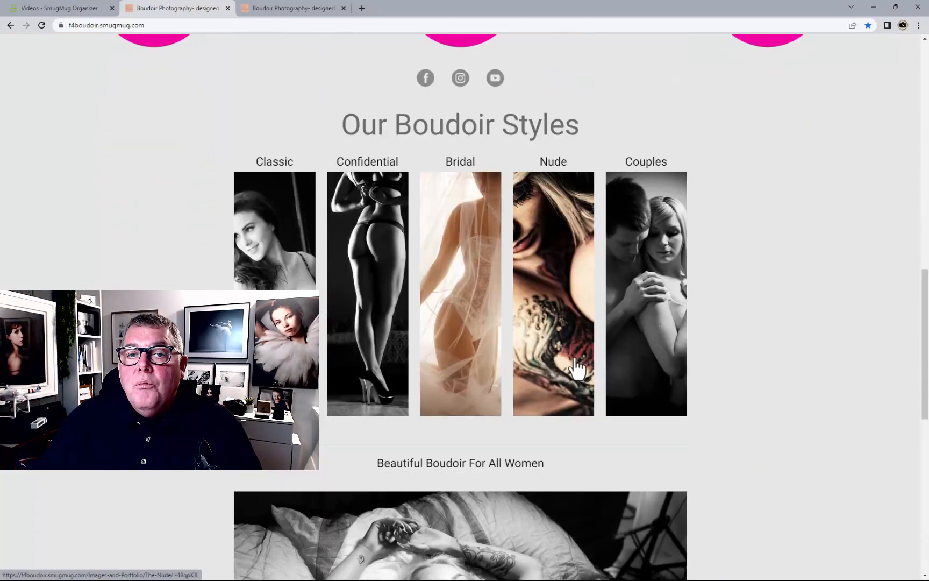
scroll(577, 369, up, 7)
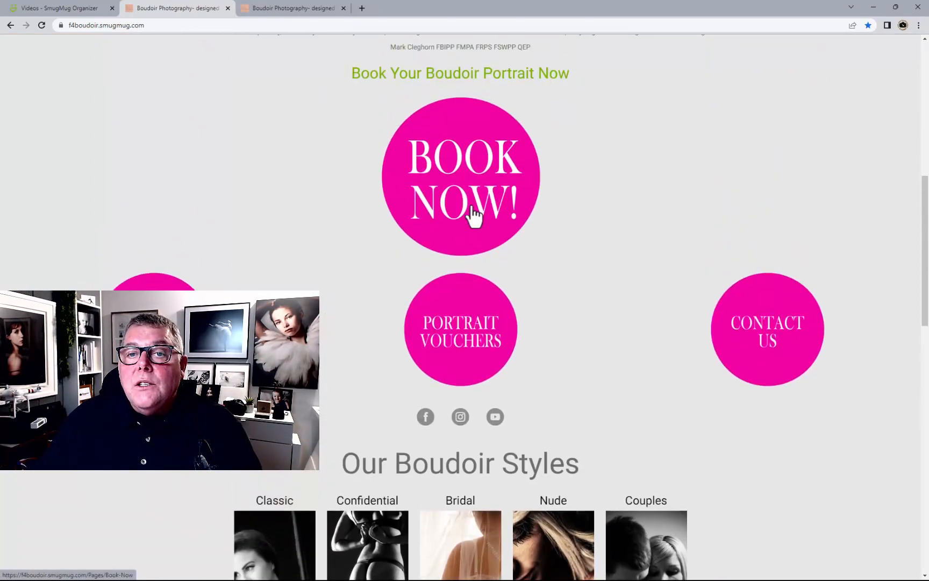
Test the homepage's Book Now! circle link and close every browser tab except the homepage
click(472, 208)
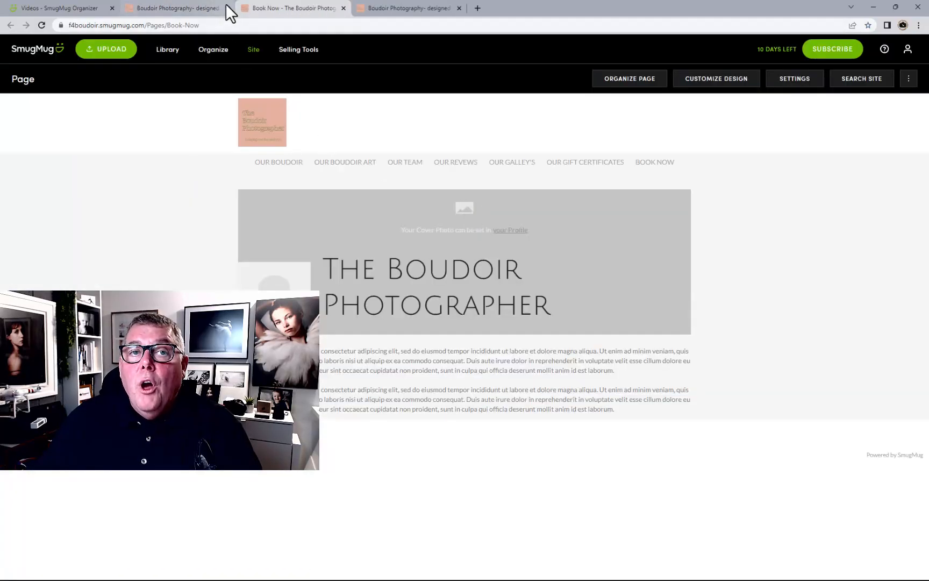
click(112, 8)
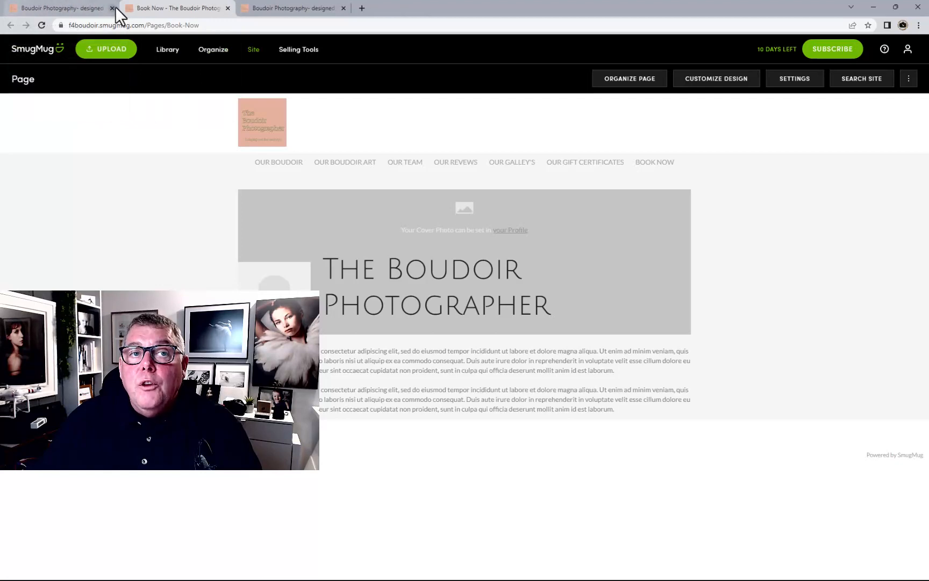
click(279, 8)
click(343, 8)
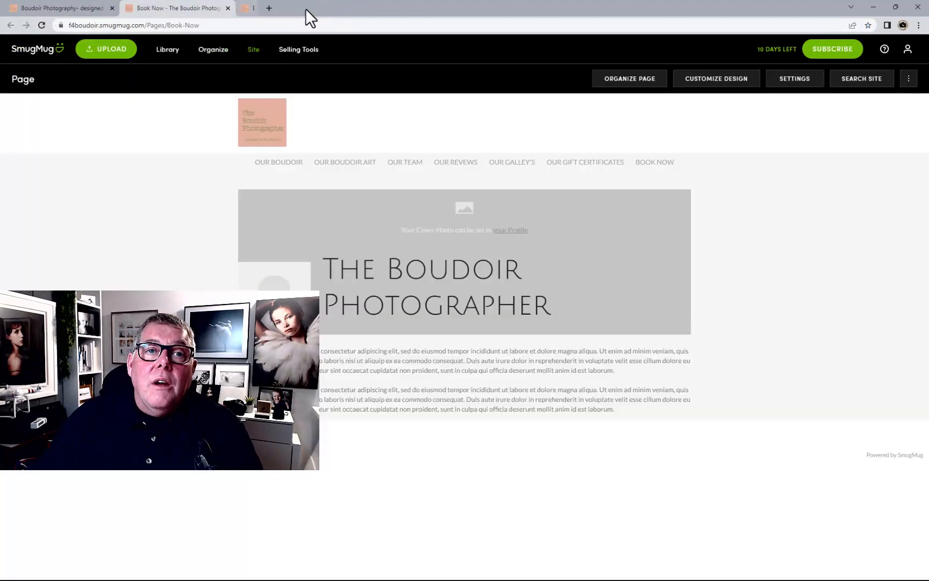
click(228, 8)
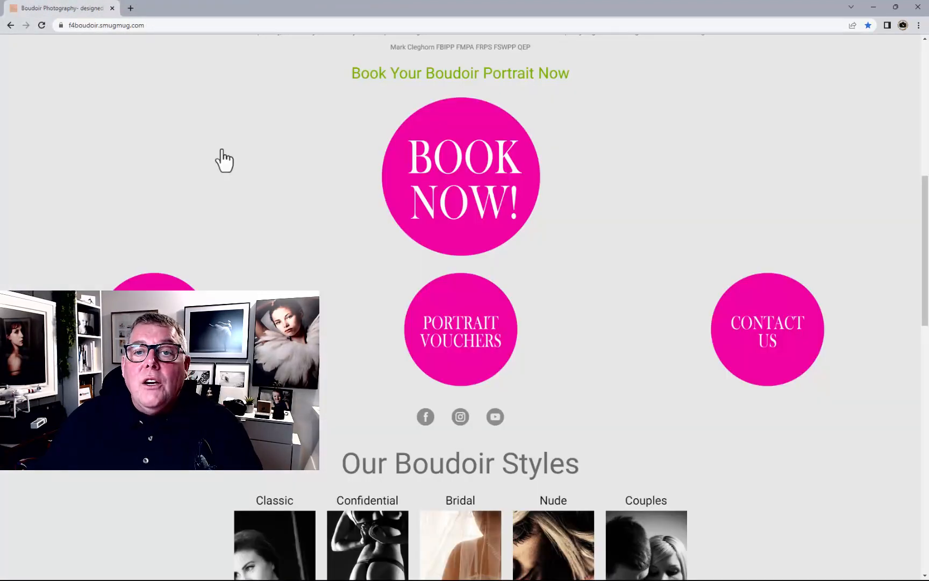
Test the homepage's Portrait Vouchers circle link and the Classic photo link under Our Boudoir Styles
scroll(225, 158, up, 1)
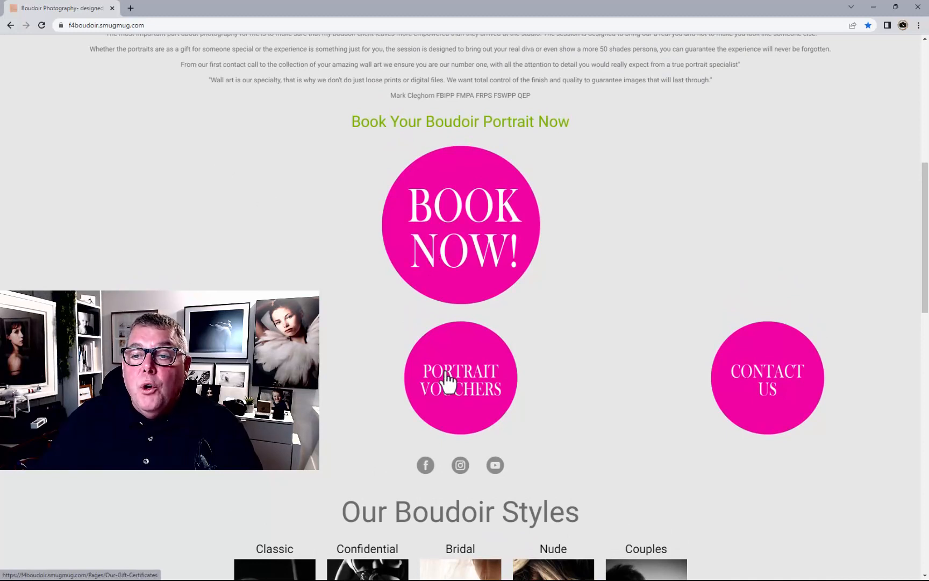
click(482, 391)
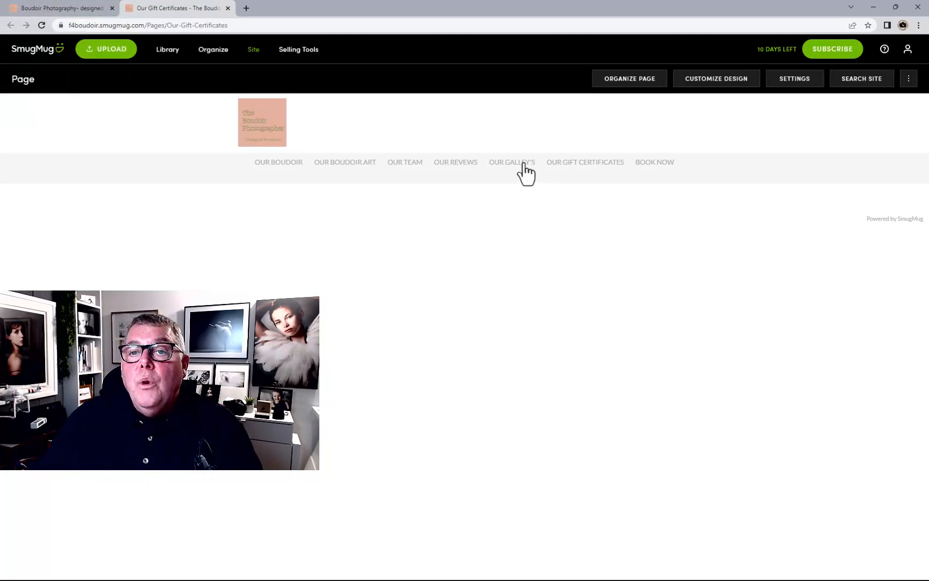
click(71, 8)
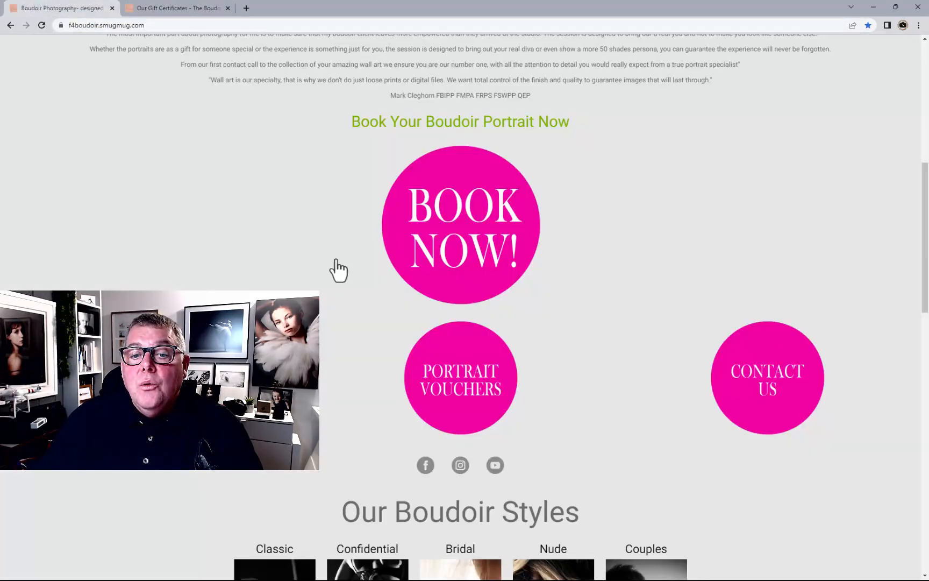
scroll(338, 269, down, 5)
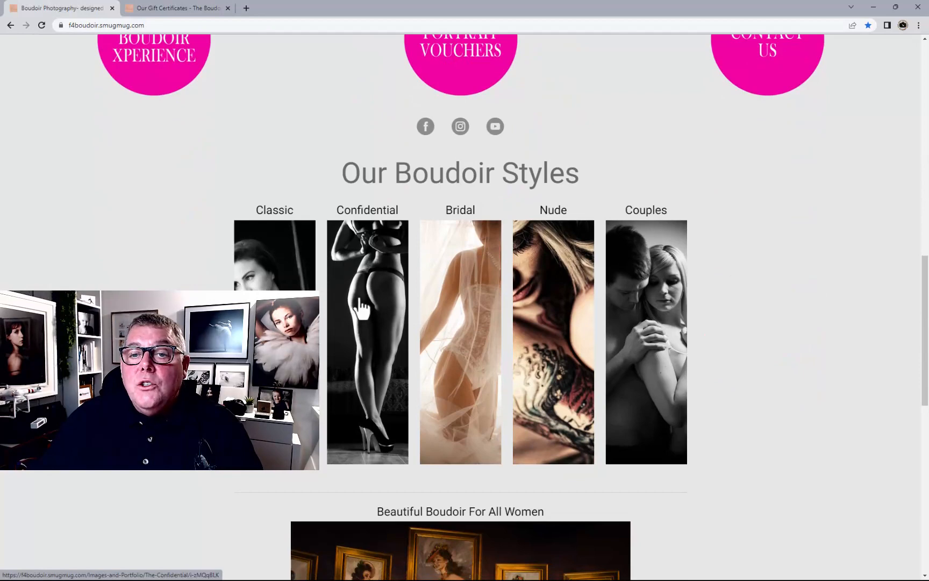
click(430, 306)
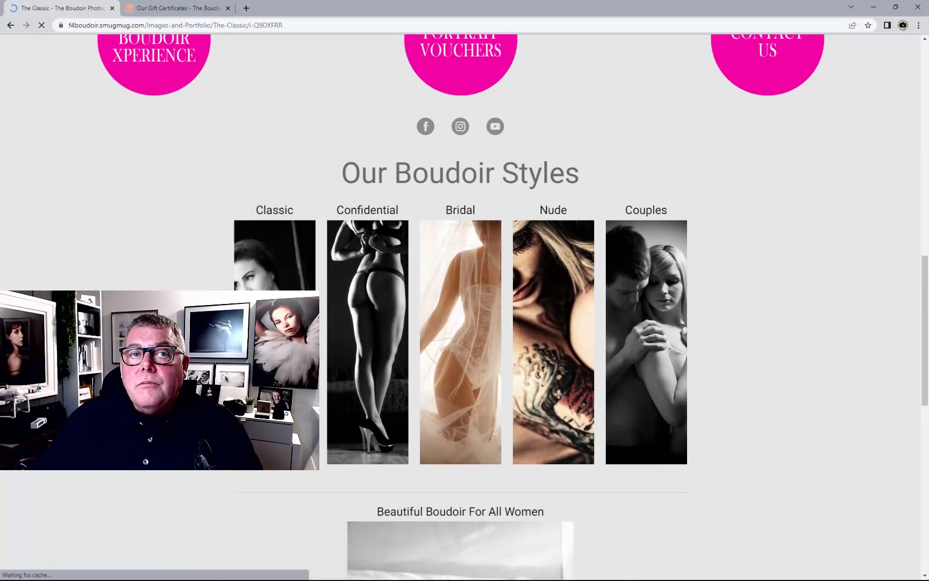